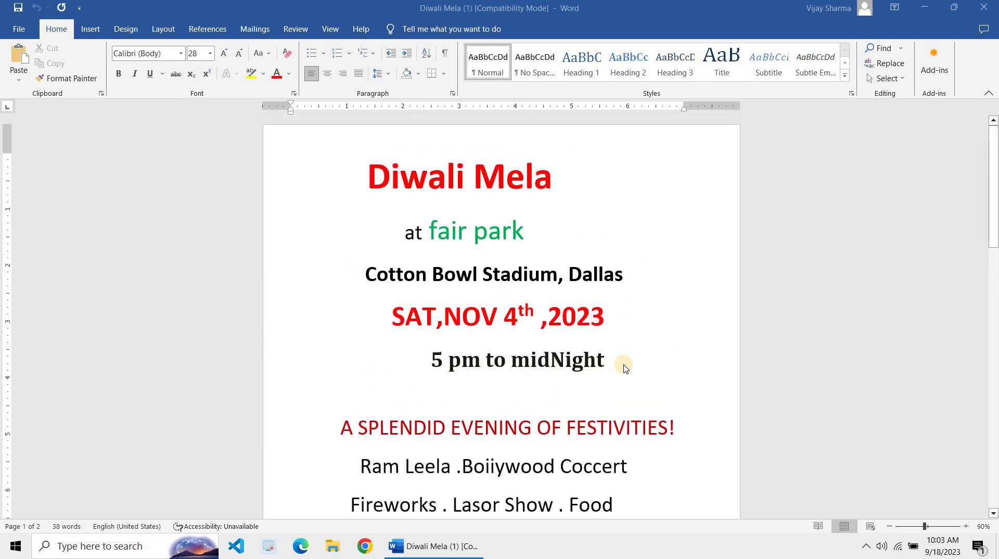
- Look over the flyer and put the insertion point in the 'at fair park' line
{"action": "scroll", "coordinate": [625, 368], "scroll_direction": "down", "scroll_amount": 5}
{"action": "scroll", "coordinate": [624, 367], "scroll_direction": "up", "scroll_amount": 5}
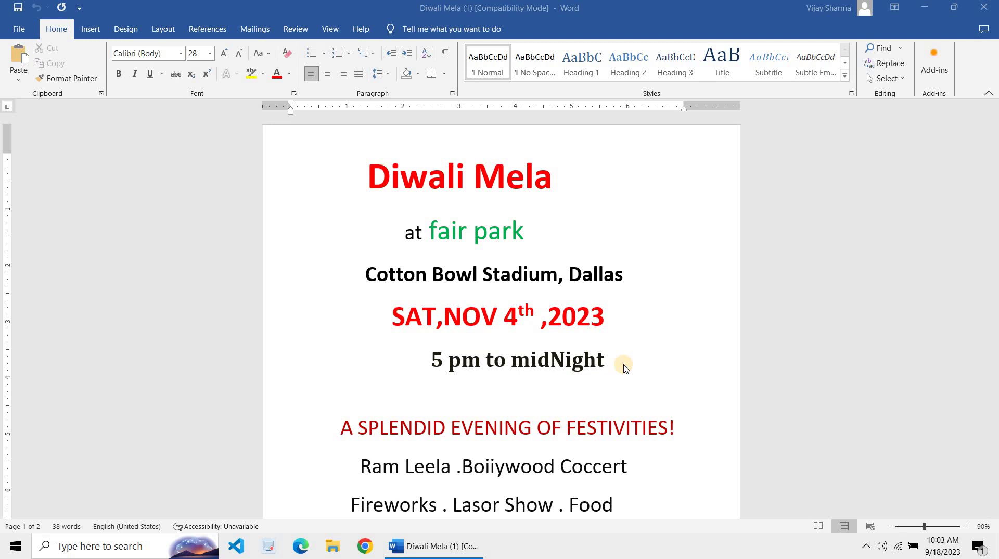
{"action": "scroll", "coordinate": [624, 367], "scroll_direction": "down", "scroll_amount": 5}
{"action": "scroll", "coordinate": [624, 368], "scroll_direction": "up", "scroll_amount": 5}
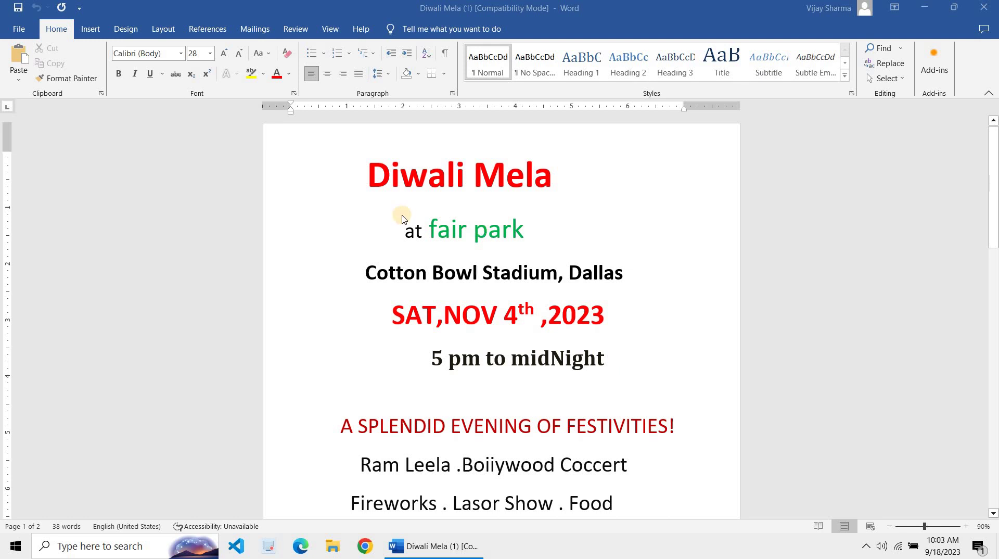
{"action": "left_click", "coordinate": [474, 248]}
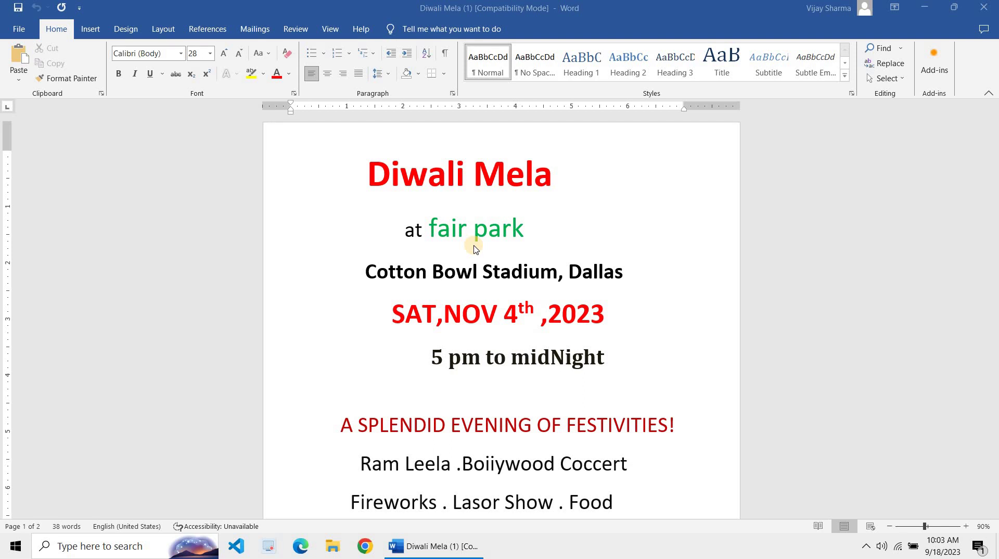
{"action": "scroll", "coordinate": [474, 249], "scroll_direction": "down", "scroll_amount": 5}
{"action": "scroll", "coordinate": [474, 248], "scroll_direction": "up", "scroll_amount": 5}
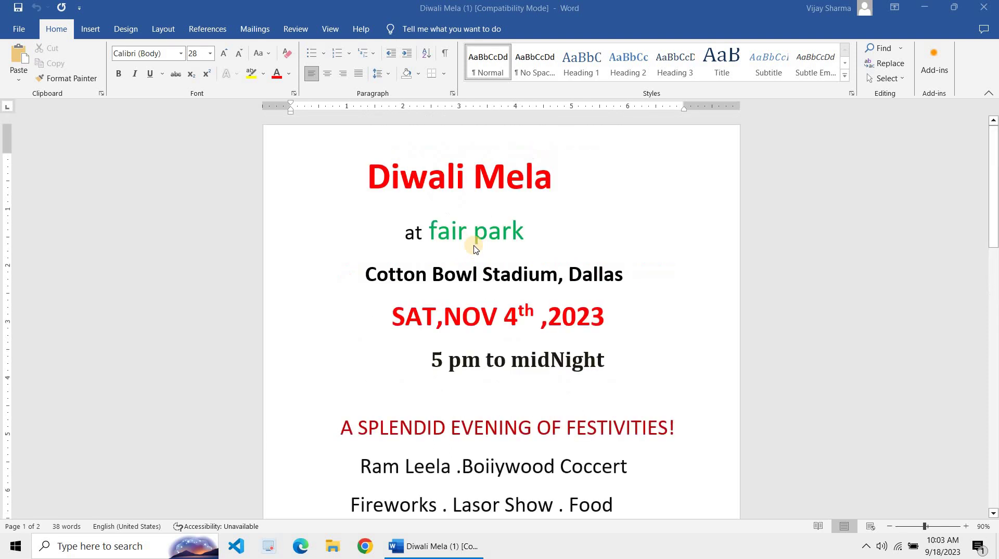
{"action": "scroll", "coordinate": [474, 248], "scroll_direction": "down", "scroll_amount": 3}
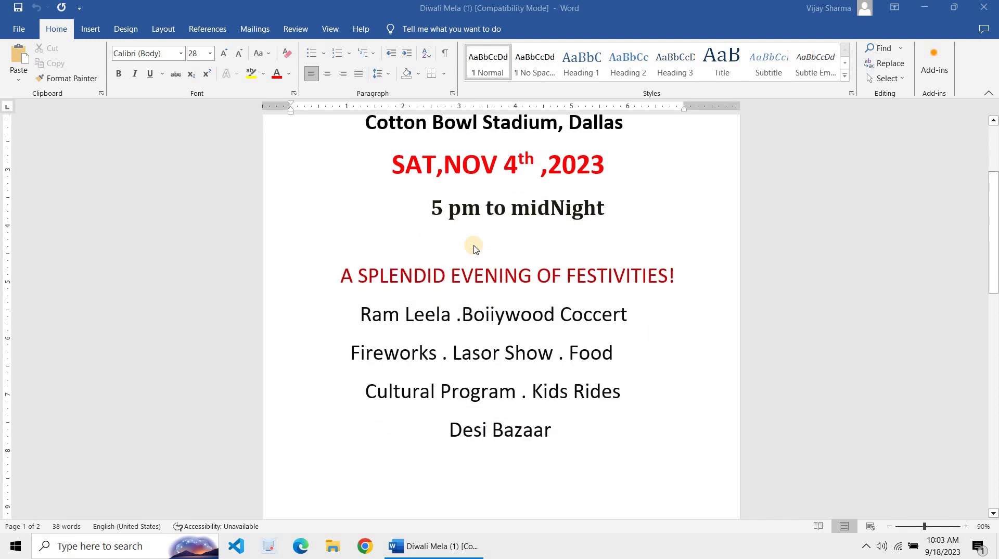
{"action": "scroll", "coordinate": [474, 249], "scroll_direction": "up", "scroll_amount": 3}
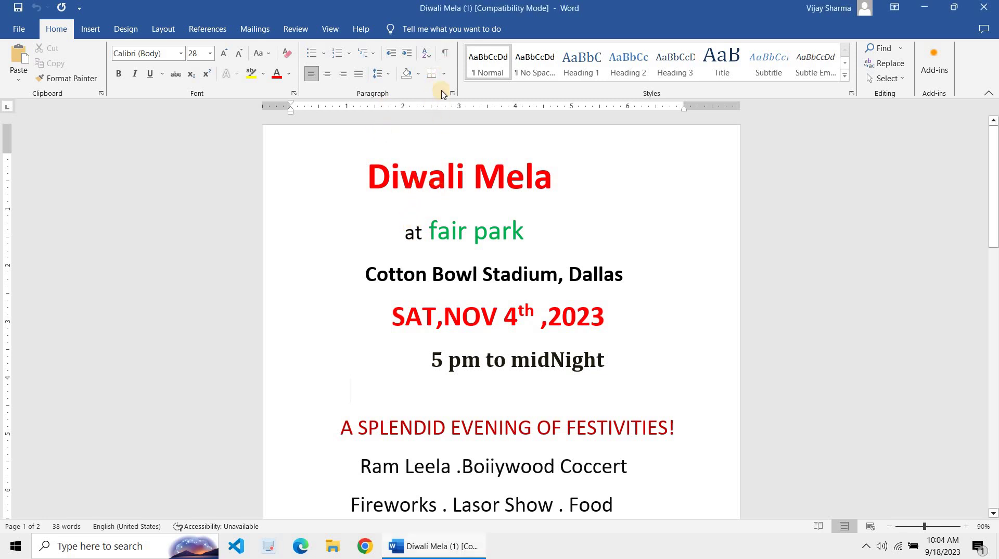
- Turn formatting marks on, off with Ctrl+Shift+8, then on again to inspect line padding
{"action": "left_click", "coordinate": [446, 53]}
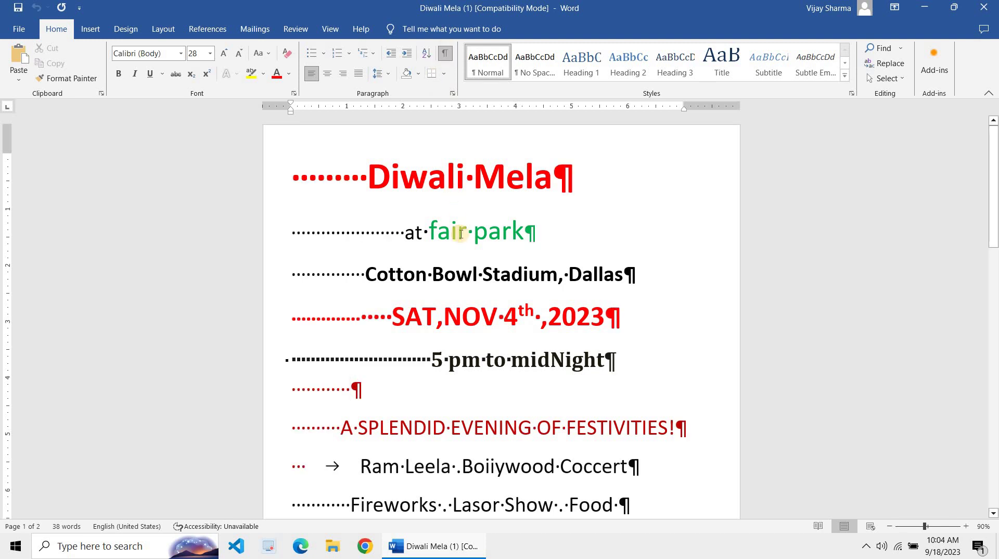
{"action": "scroll", "coordinate": [461, 234], "scroll_direction": "down", "scroll_amount": 5}
{"action": "scroll", "coordinate": [461, 234], "scroll_direction": "up", "scroll_amount": 5}
{"action": "left_click", "coordinate": [378, 186]}
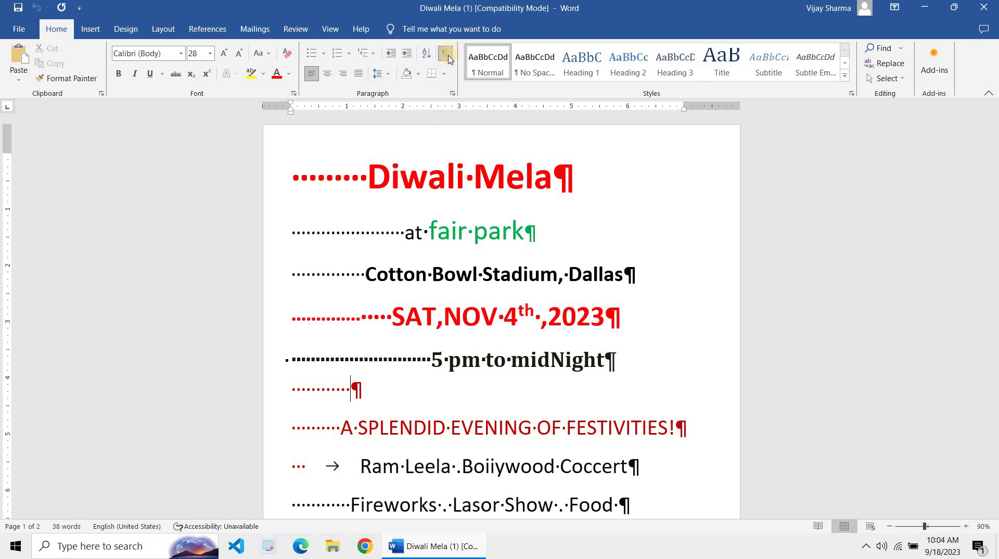
{"action": "key", "text": "ctrl+shift+8"}
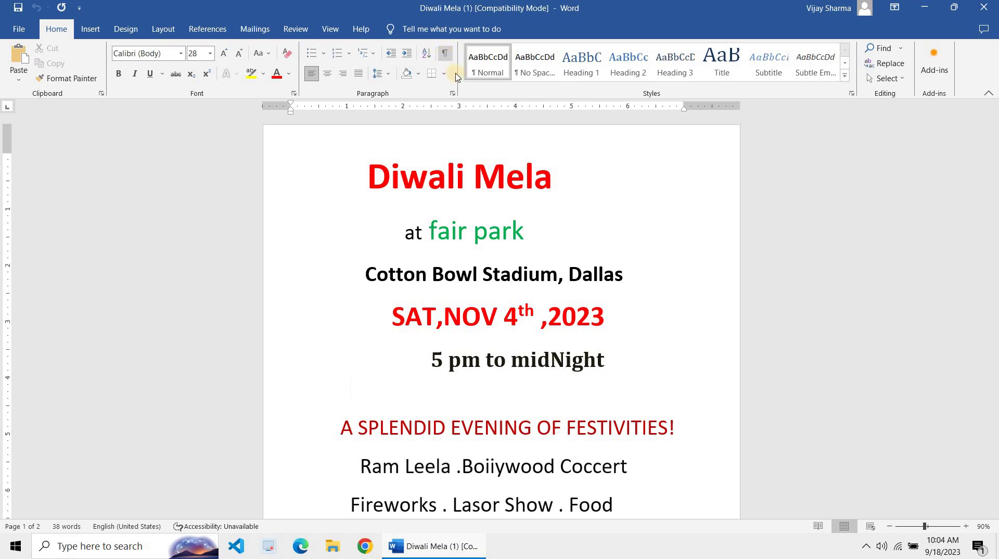
{"action": "left_click", "coordinate": [445, 53]}
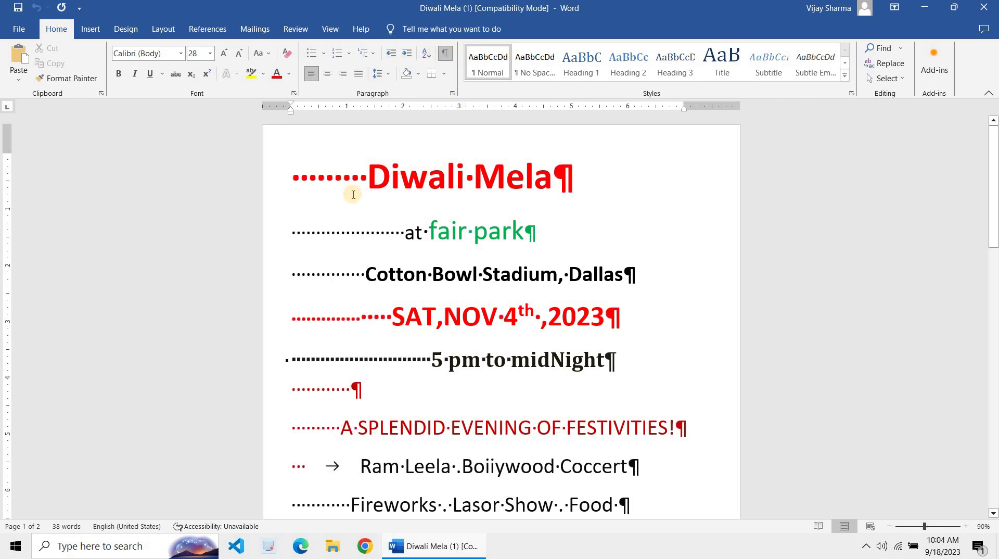
{"action": "scroll", "coordinate": [353, 194], "scroll_direction": "down", "scroll_amount": 3}
{"action": "scroll", "coordinate": [352, 195], "scroll_direction": "down", "scroll_amount": 3}
{"action": "scroll", "coordinate": [351, 194], "scroll_direction": "up", "scroll_amount": 5}
{"action": "scroll", "coordinate": [457, 301], "scroll_direction": "down", "scroll_amount": 2}
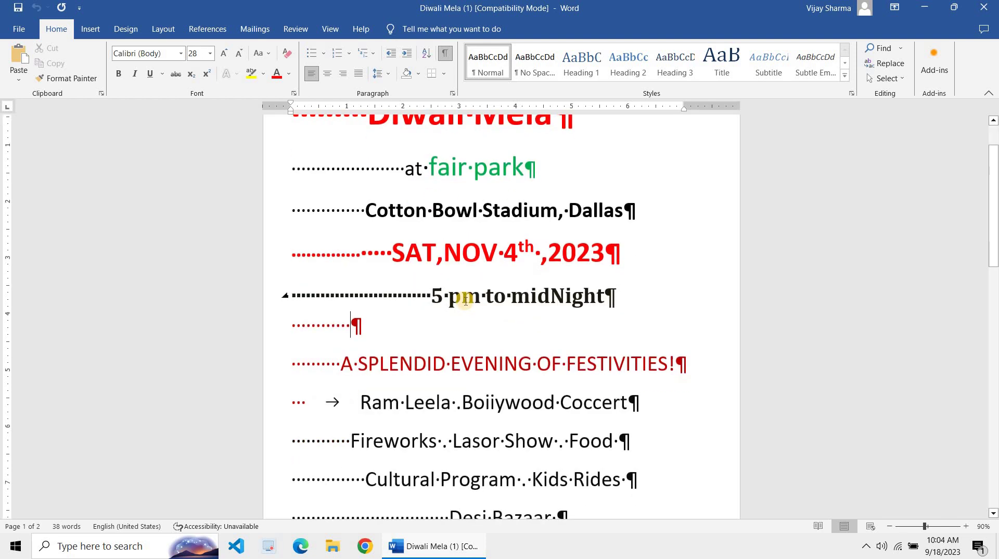
{"action": "scroll", "coordinate": [364, 260], "scroll_direction": "down", "scroll_amount": 3}
{"action": "scroll", "coordinate": [397, 371], "scroll_direction": "down", "scroll_amount": 1}
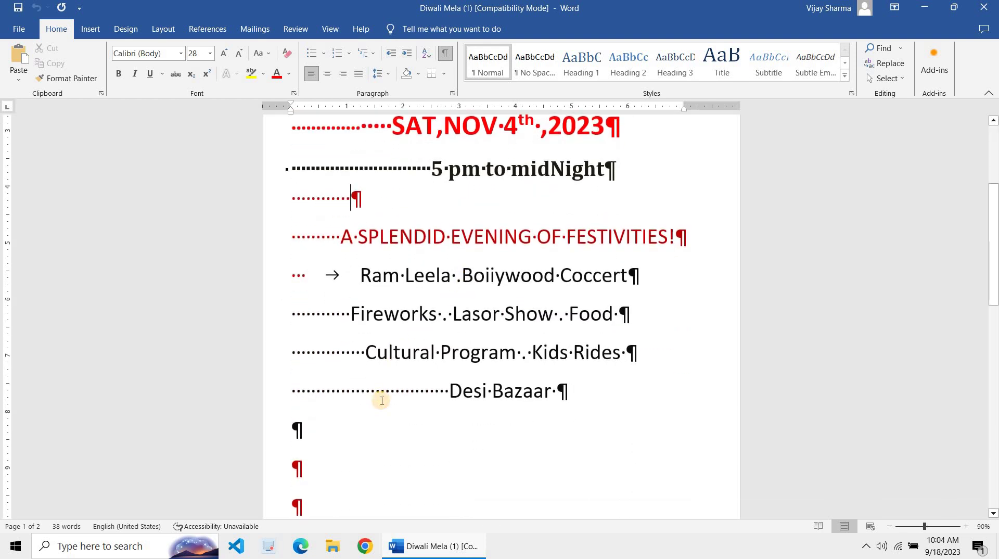
{"action": "scroll", "coordinate": [381, 400], "scroll_direction": "up", "scroll_amount": 5}
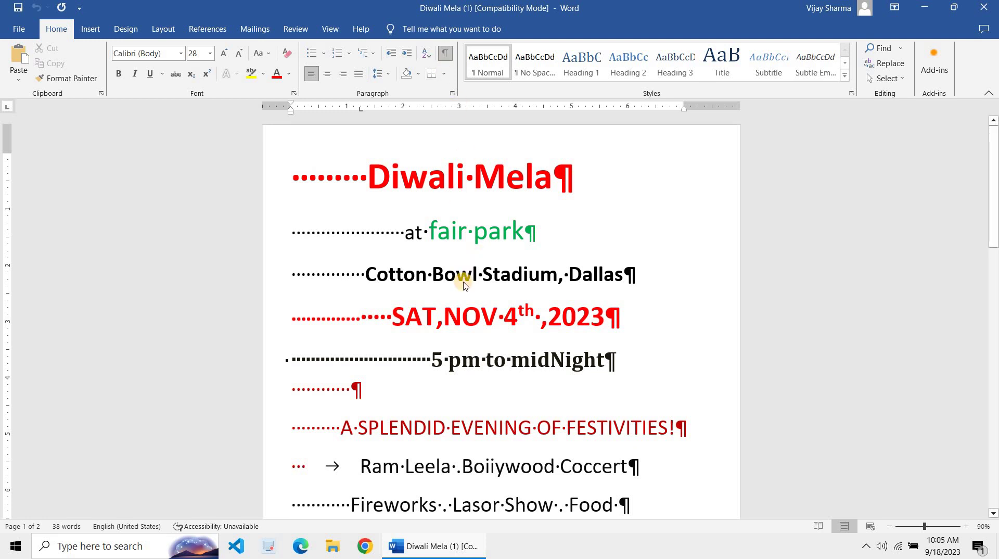
- Select all the flyer text and center-align it
{"action": "key", "text": "ctrl+a"}
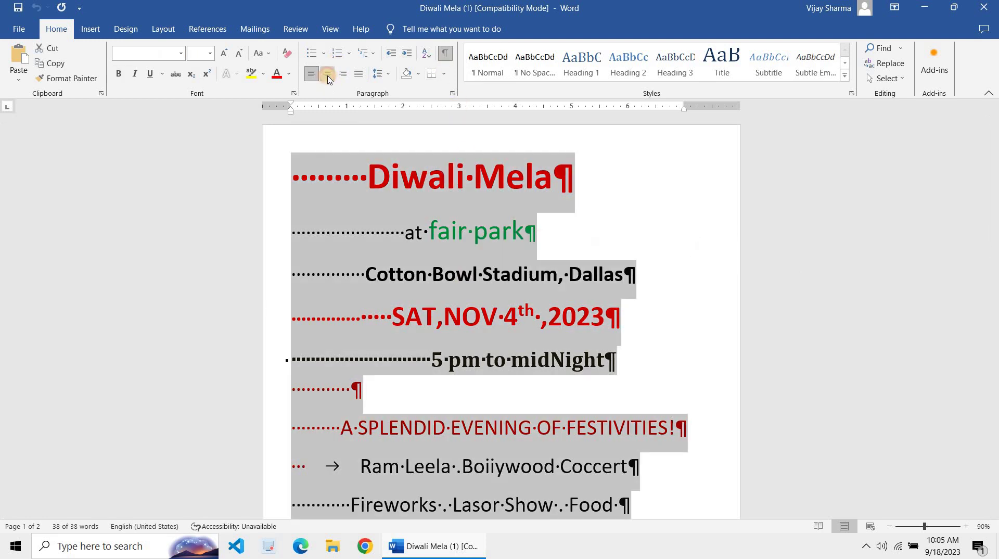
{"action": "left_click", "coordinate": [328, 77]}
{"action": "key", "text": "ctrl+z"}
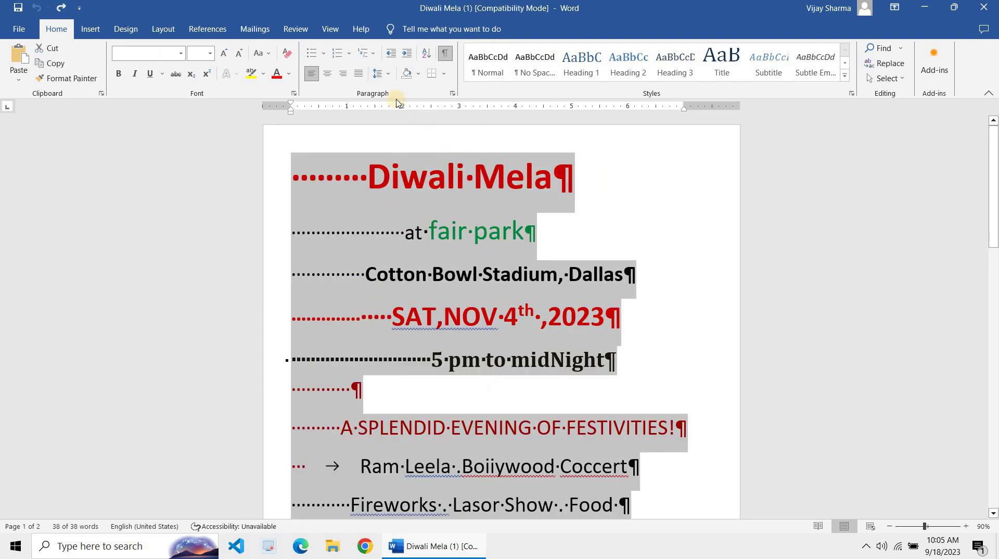
{"action": "left_click", "coordinate": [327, 73]}
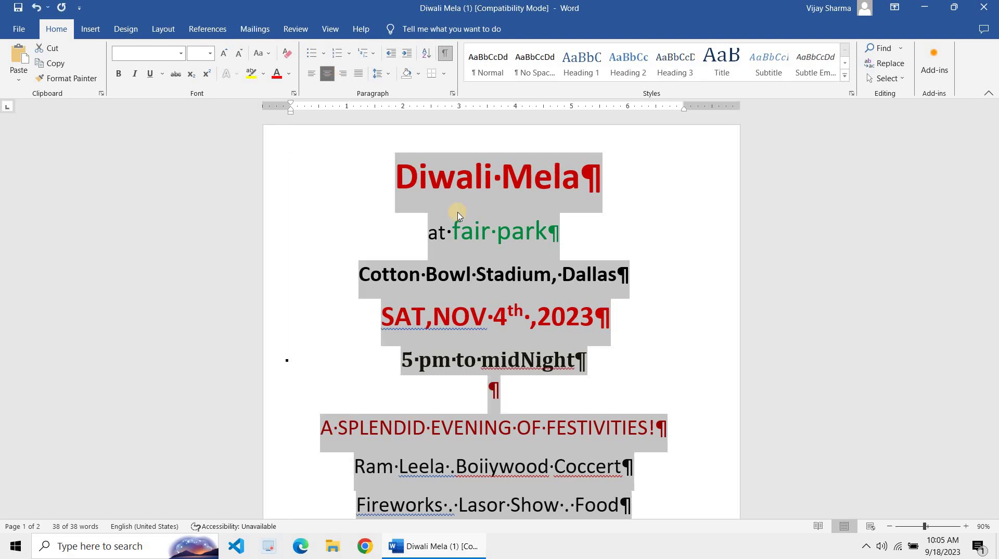
- Deselect, check the date and 5 pm lines, and hide the formatting marks
{"action": "left_click", "coordinate": [476, 274]}
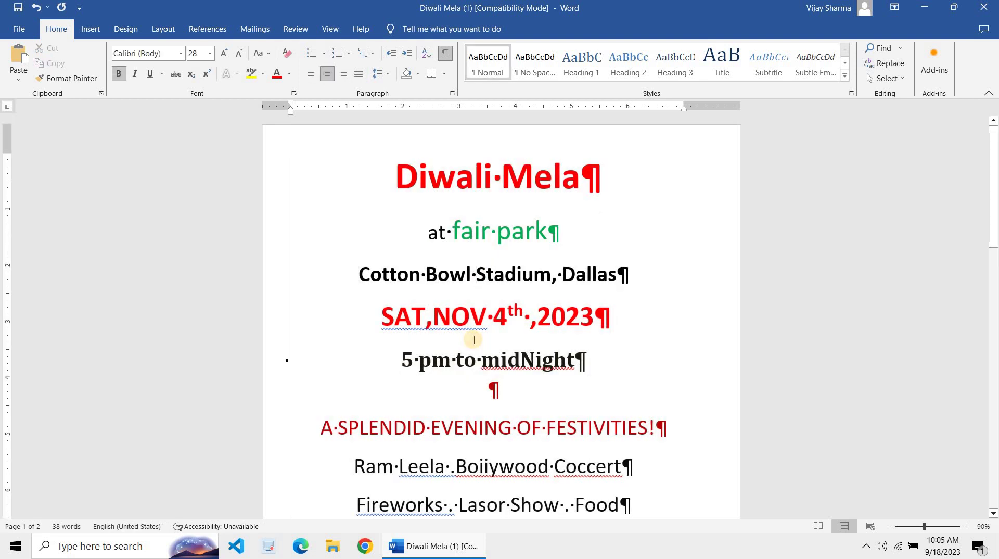
{"action": "scroll", "coordinate": [471, 338], "scroll_direction": "down", "scroll_amount": 5}
{"action": "scroll", "coordinate": [472, 340], "scroll_direction": "up", "scroll_amount": 5}
{"action": "scroll", "coordinate": [457, 338], "scroll_direction": "down", "scroll_amount": 5}
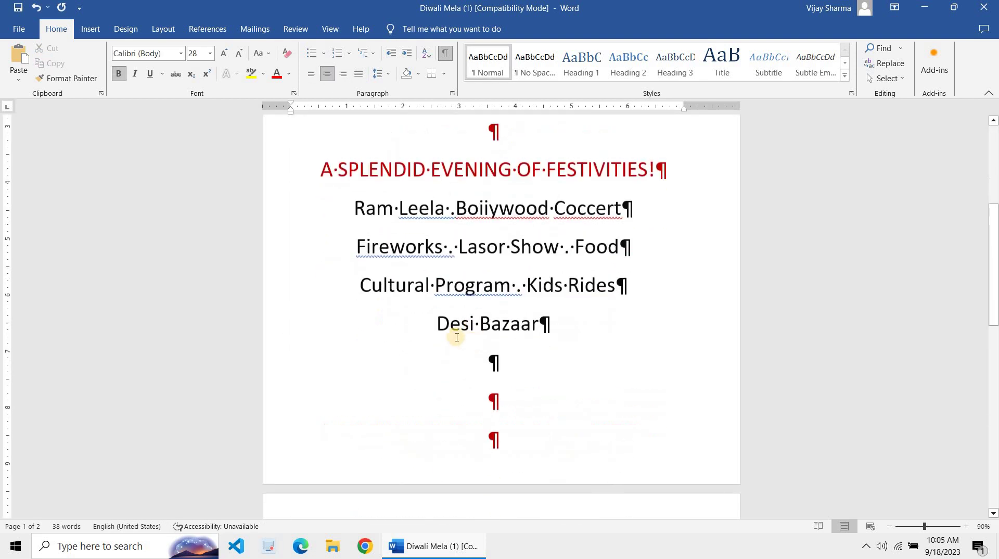
{"action": "scroll", "coordinate": [457, 337], "scroll_direction": "up", "scroll_amount": 5}
{"action": "left_click", "coordinate": [297, 285]}
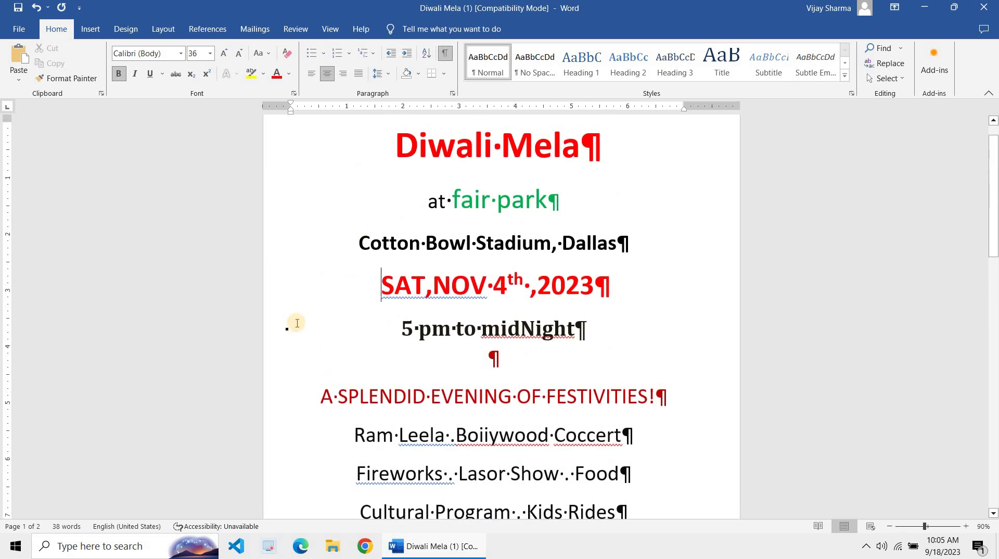
{"action": "left_click", "coordinate": [297, 322]}
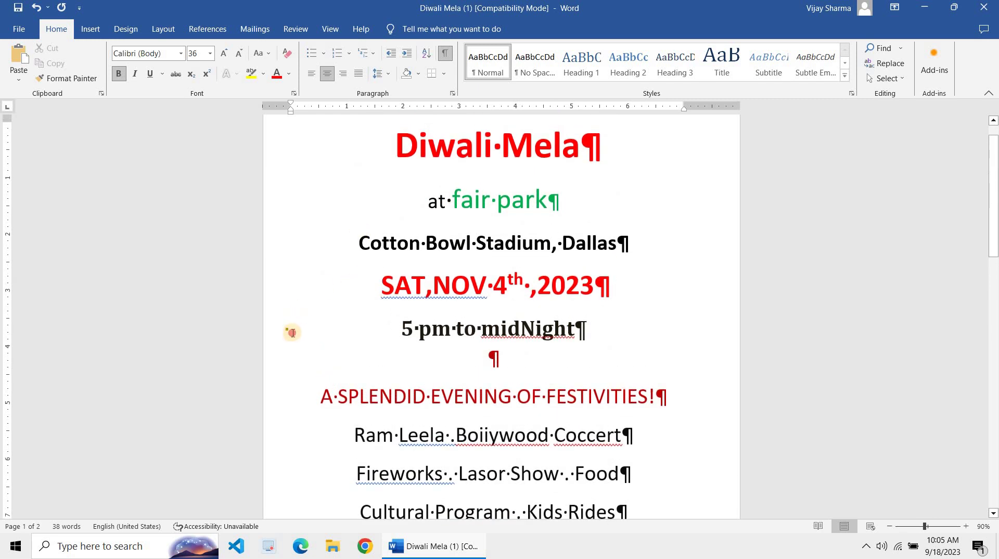
{"action": "left_click", "coordinate": [441, 55]}
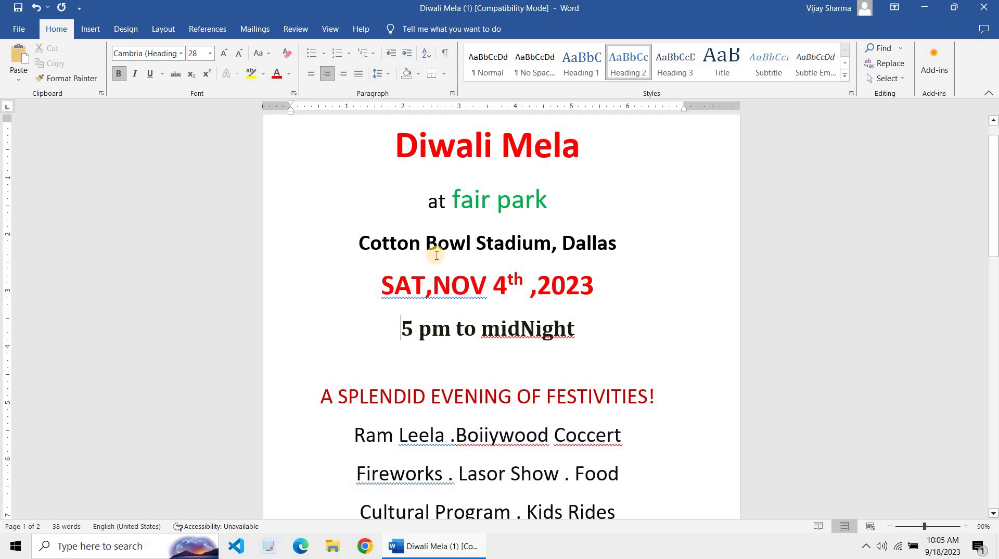
- Accept the spelling fixes for 'SAT, NOV' and lowercase 'midnight'
{"action": "scroll", "coordinate": [439, 304], "scroll_direction": "up", "scroll_amount": 1}
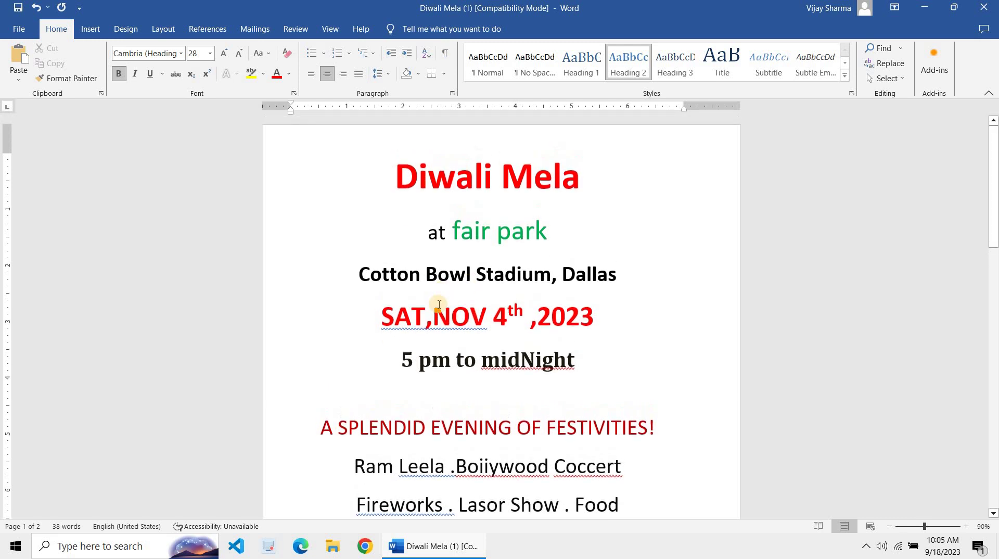
{"action": "right_click", "coordinate": [435, 328]}
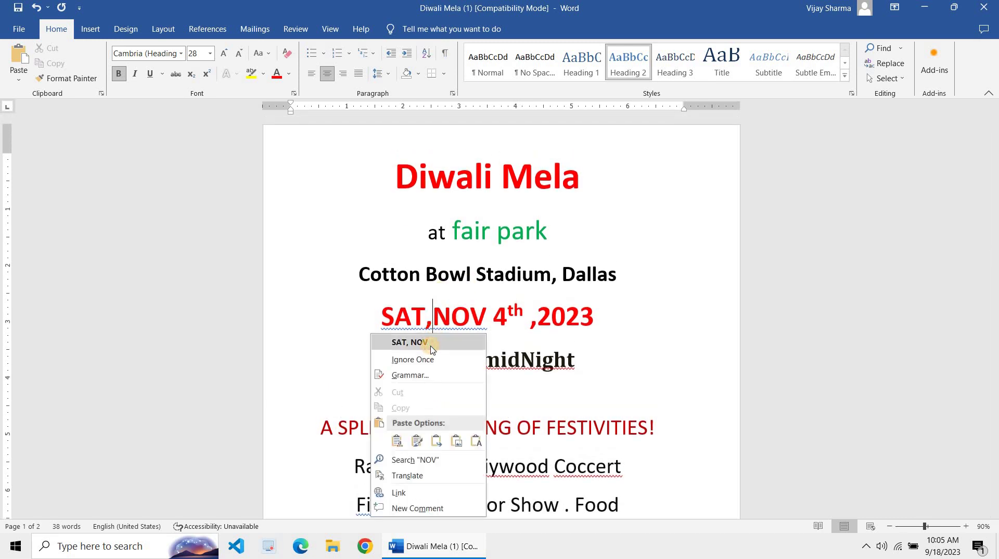
{"action": "left_click", "coordinate": [430, 343]}
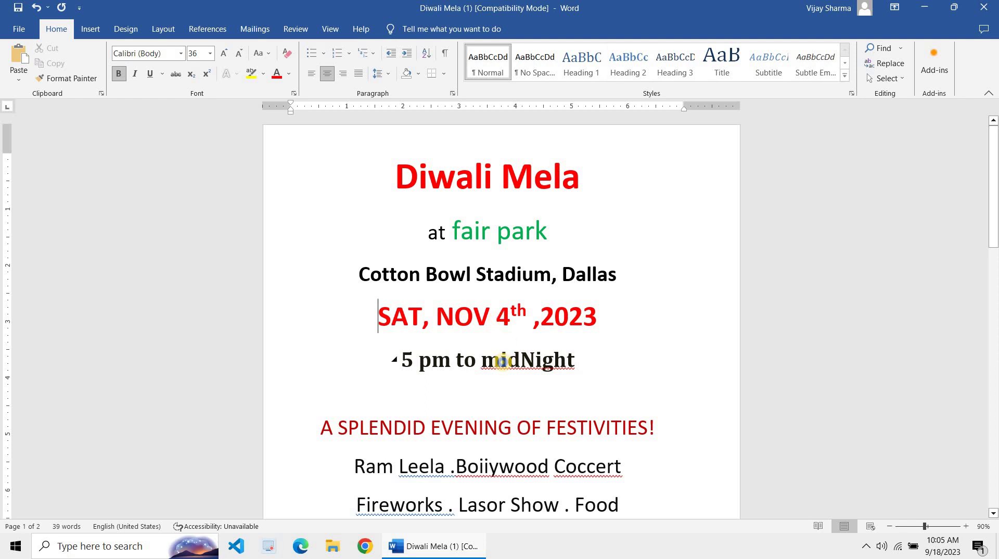
{"action": "right_click", "coordinate": [500, 360]}
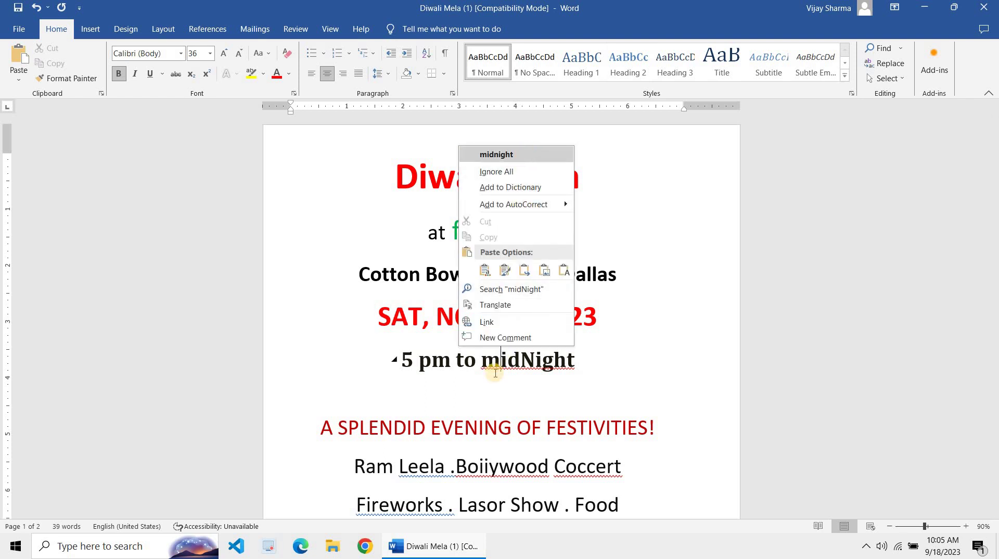
{"action": "key", "text": "Return"}
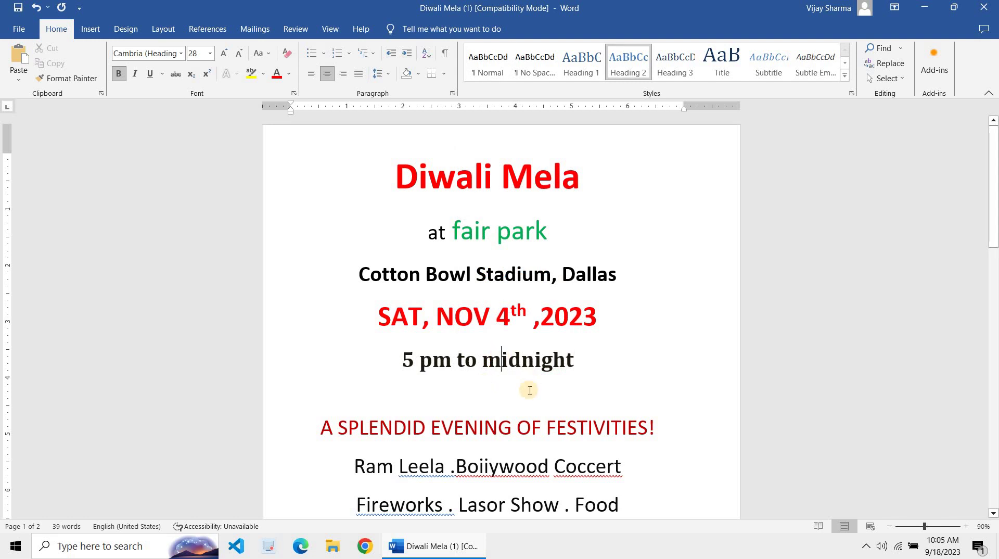
- Correct 'Coccert' to 'Concert' and 'Boiiywood' to 'Bollywood' by retyping the letters
{"action": "scroll", "coordinate": [530, 390], "scroll_direction": "down", "scroll_amount": 2}
{"action": "right_click", "coordinate": [499, 399]}
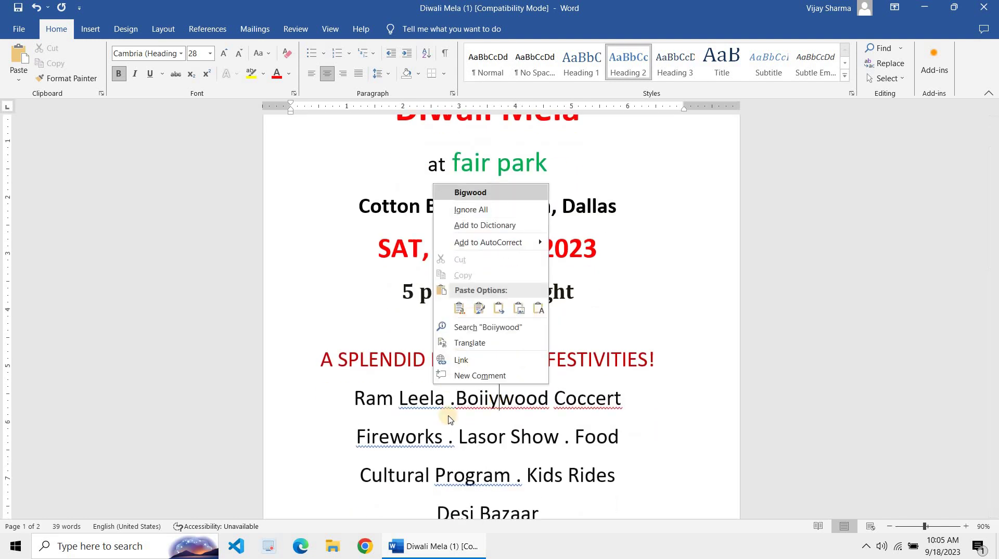
{"action": "left_click", "coordinate": [503, 407]}
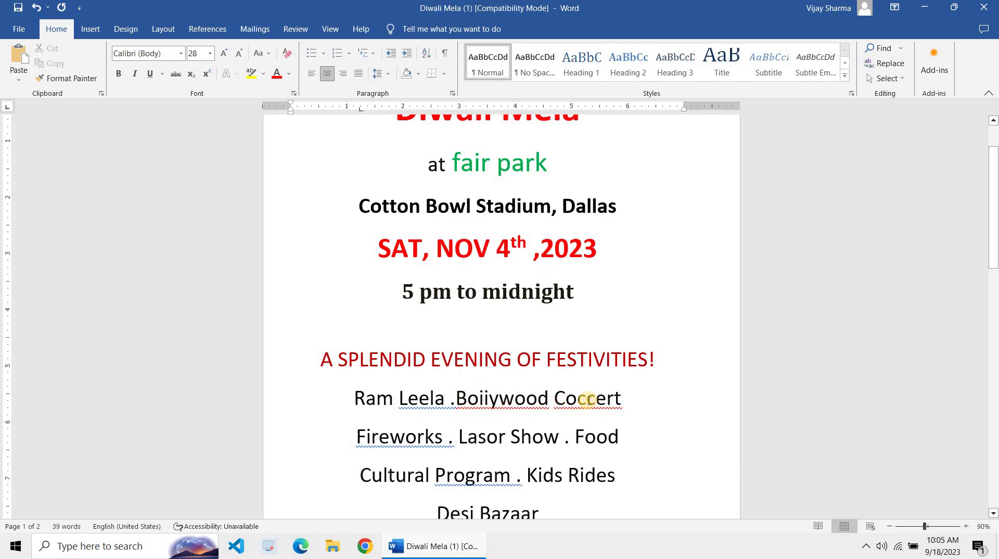
{"action": "right_click", "coordinate": [586, 399]}
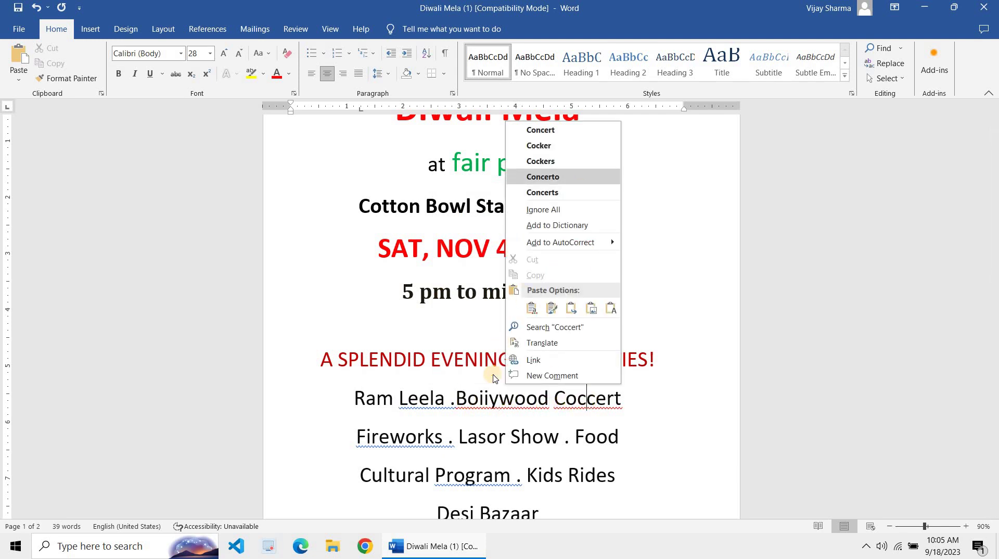
{"action": "left_click", "coordinate": [603, 401]}
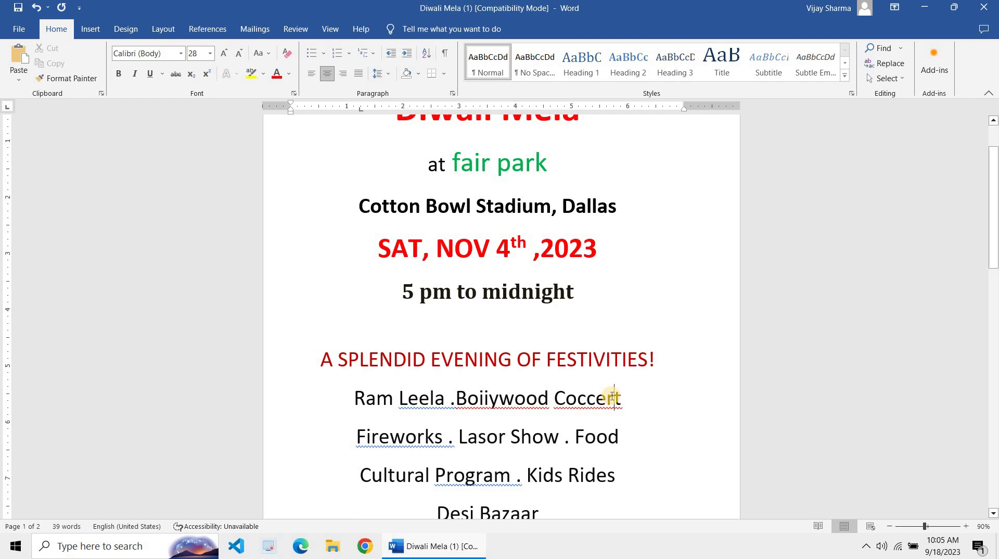
{"action": "key", "text": "BackSpace"}
{"action": "key", "text": "BackSpace"}
{"action": "key", "text": "BackSpace"}
{"action": "type", "text": "ncer"}
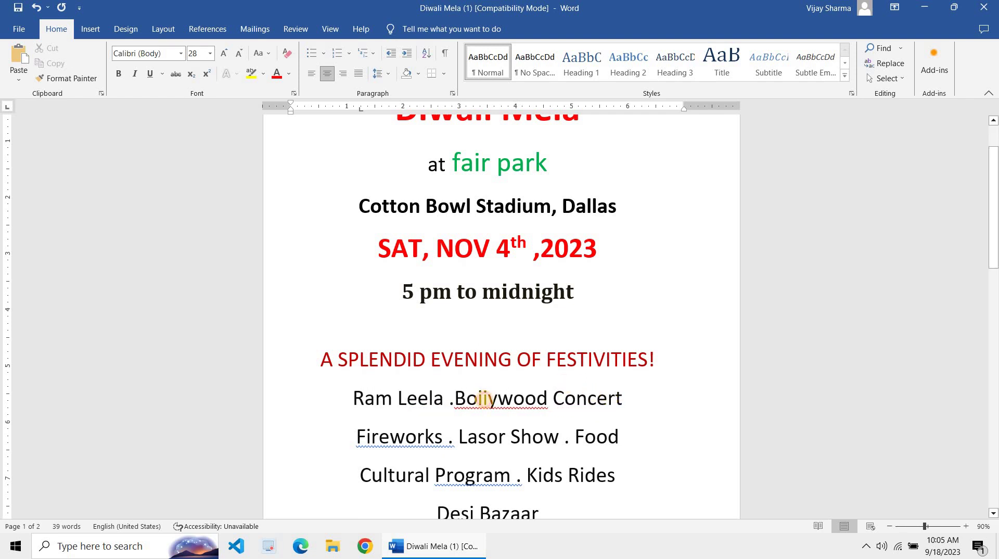
{"action": "left_click", "coordinate": [483, 399]}
{"action": "type", "text": "lly"}
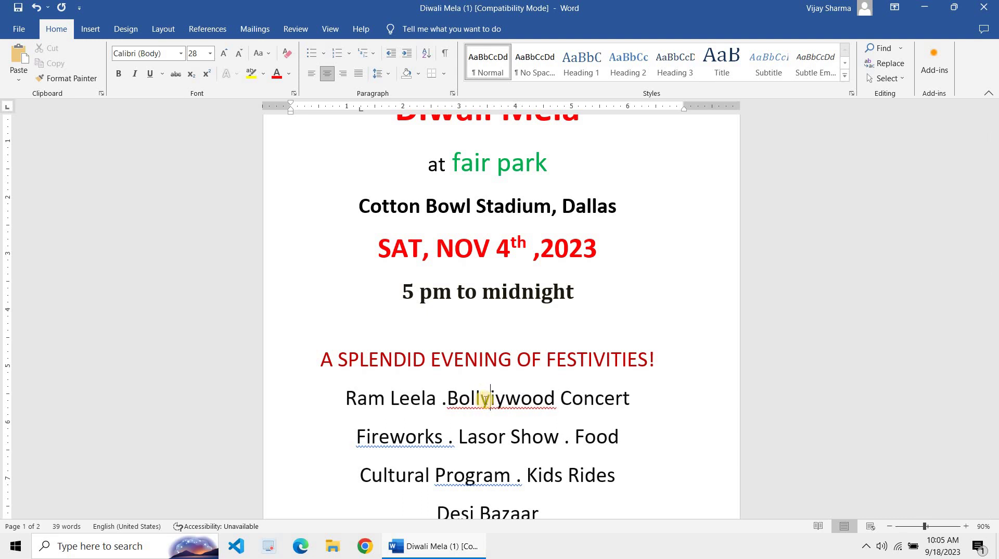
{"action": "key", "text": "BackSpace"}
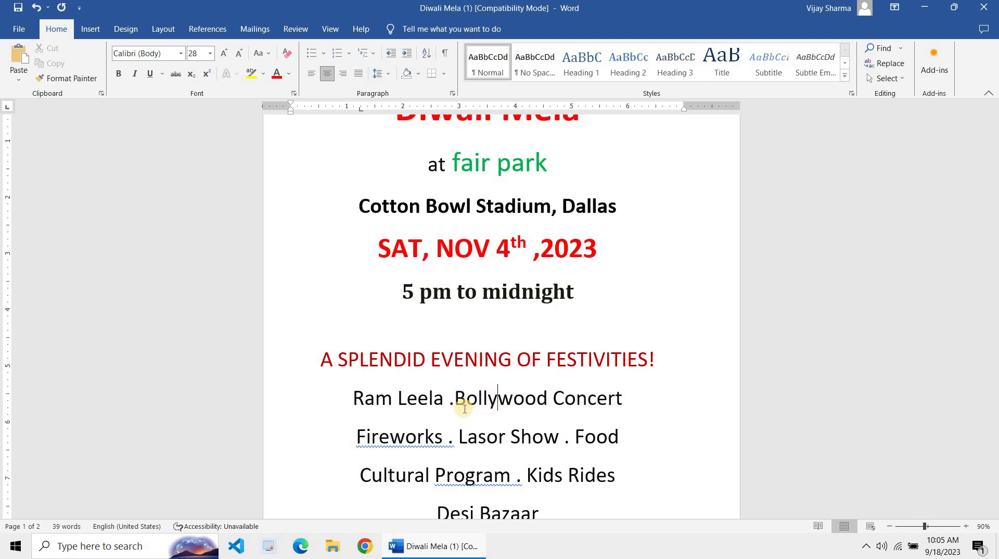
- Delete the dot separators before Bollywood, after Fireworks and before Food
{"action": "scroll", "coordinate": [460, 416], "scroll_direction": "down", "scroll_amount": 1}
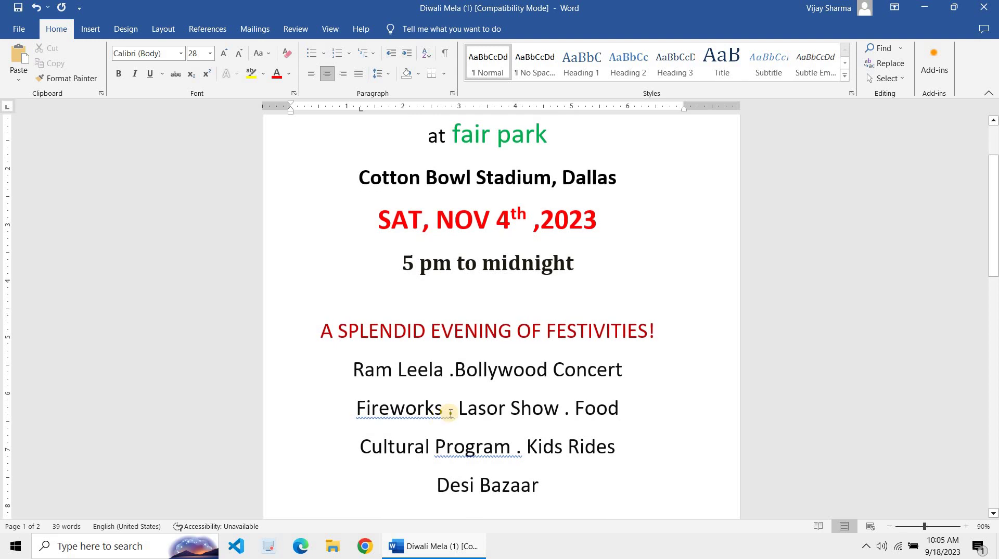
{"action": "left_click", "coordinate": [447, 409]}
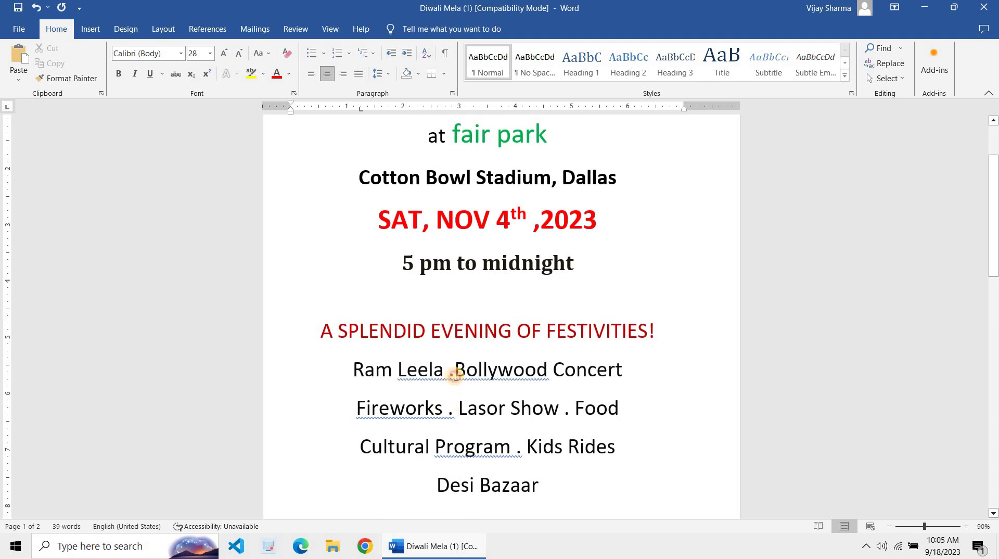
{"action": "left_click", "coordinate": [453, 370]}
{"action": "key", "text": "BackSpace"}
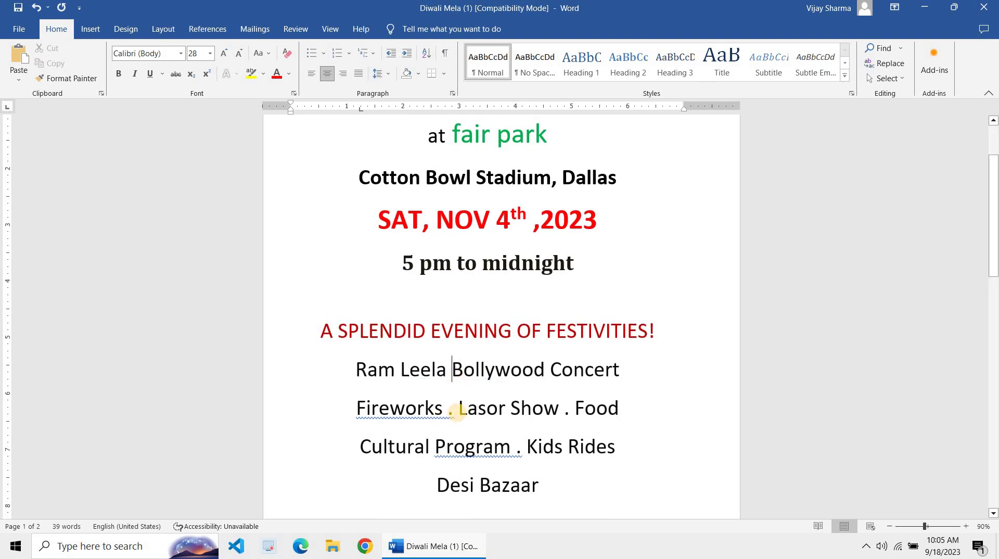
{"action": "left_click", "coordinate": [457, 409]}
{"action": "key", "text": "BackSpace"}
{"action": "key", "text": "BackSpace"}
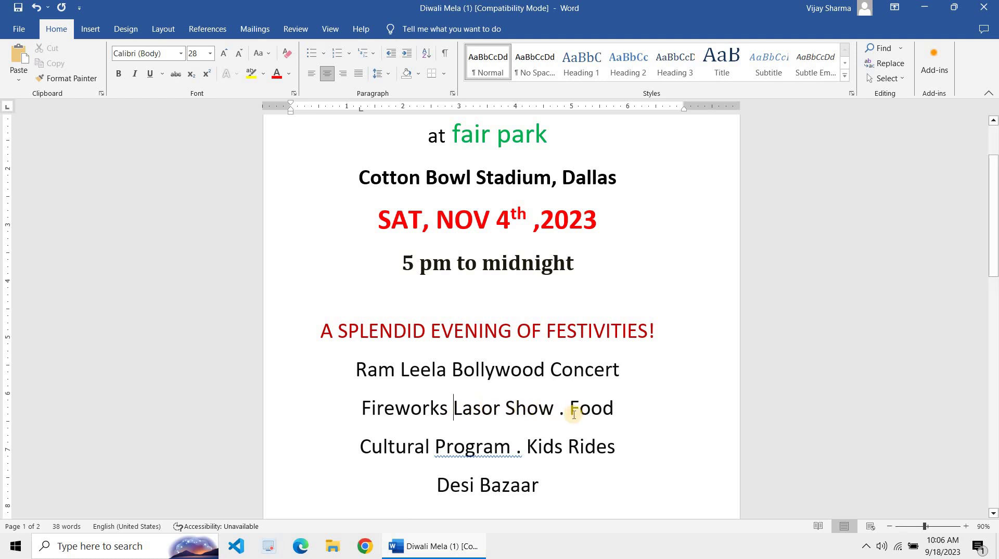
{"action": "left_click", "coordinate": [564, 409]}
{"action": "key", "text": "BackSpace"}
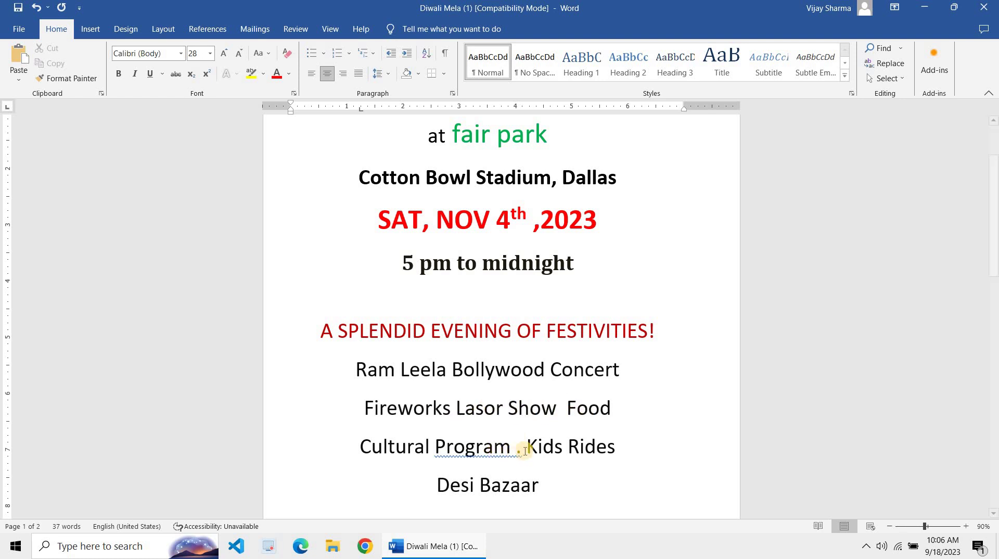
{"action": "left_click", "coordinate": [525, 447]}
{"action": "key", "text": "BackSpace"}
{"action": "key", "text": "BackSpace"}
{"action": "key", "text": "BackSpace"}
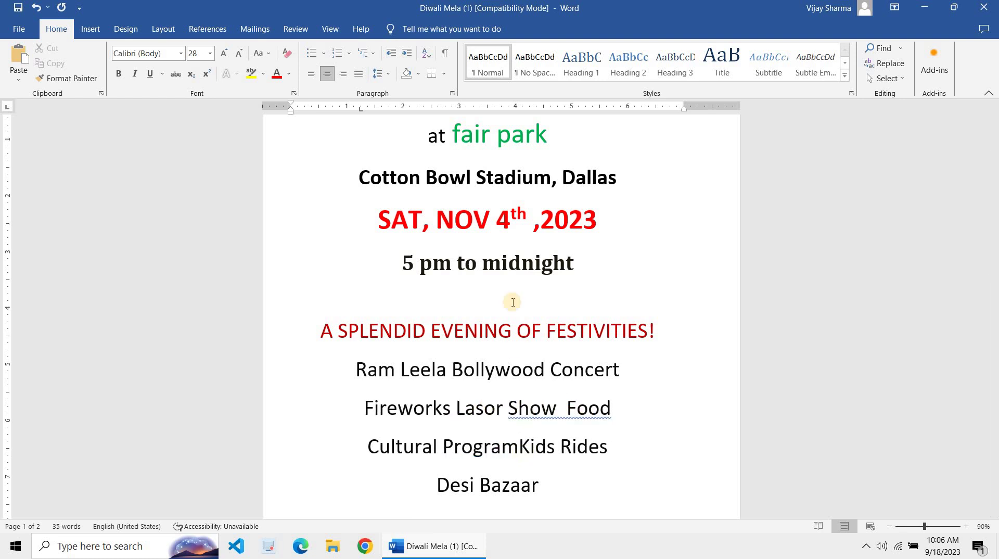
{"action": "scroll", "coordinate": [511, 307], "scroll_direction": "up", "scroll_amount": 2}
- Select the 'Diwali Mela' title line and enlarge it to 72 pt, then check the lines below
{"action": "left_click", "coordinate": [306, 180]}
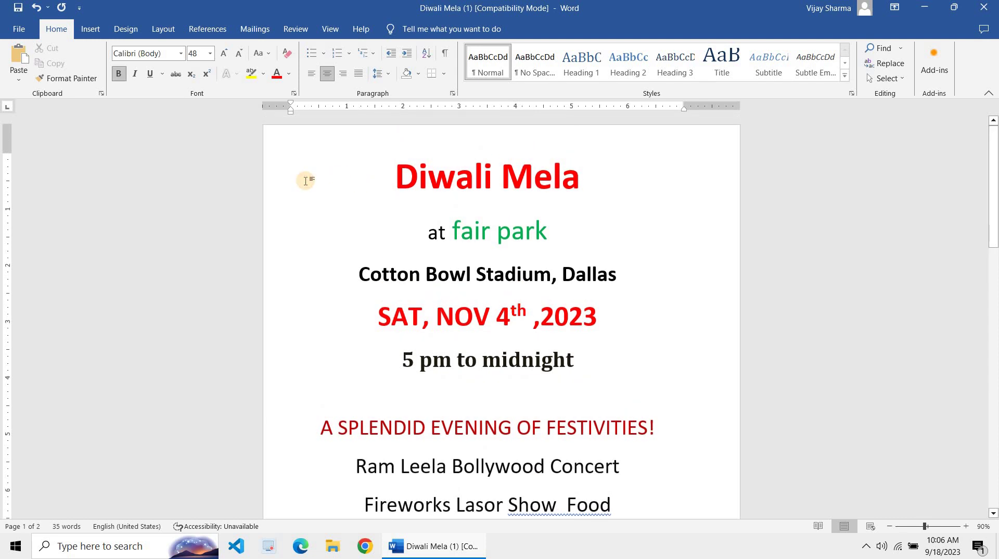
{"action": "left_click", "coordinate": [250, 186]}
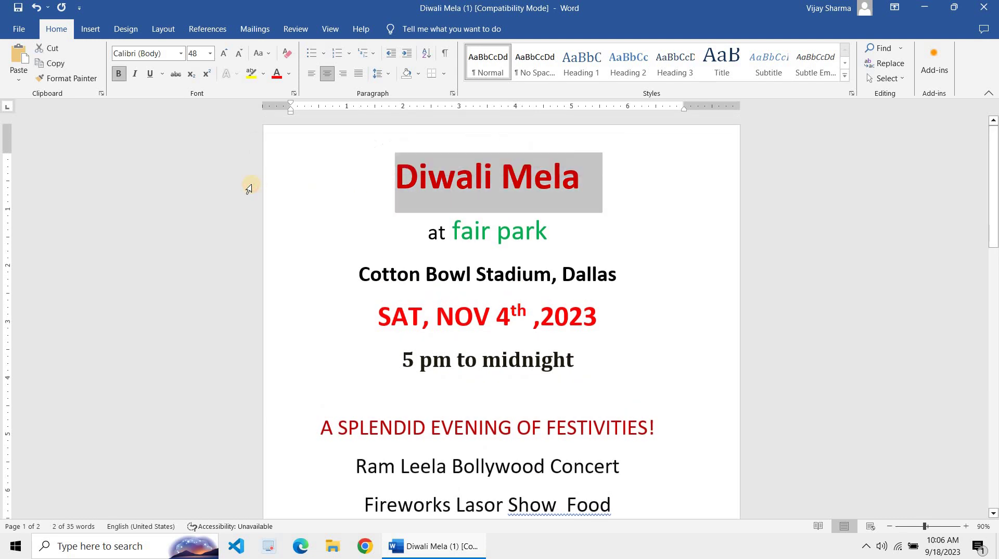
{"action": "key", "text": "ctrl+shift+period"}
{"action": "key", "text": "ctrl+shift+period"}
{"action": "key", "text": "ctrl+shift+comma"}
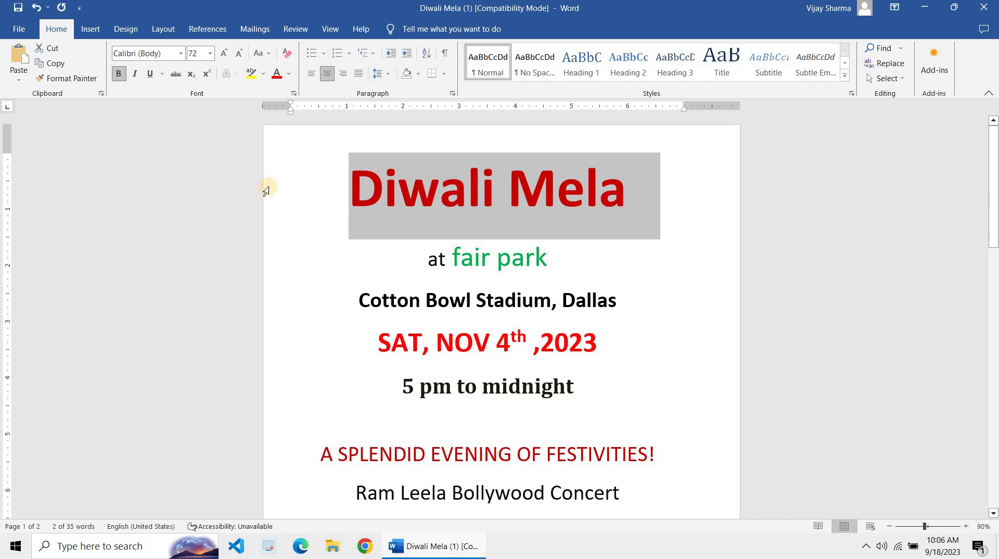
{"action": "key", "text": "Left"}
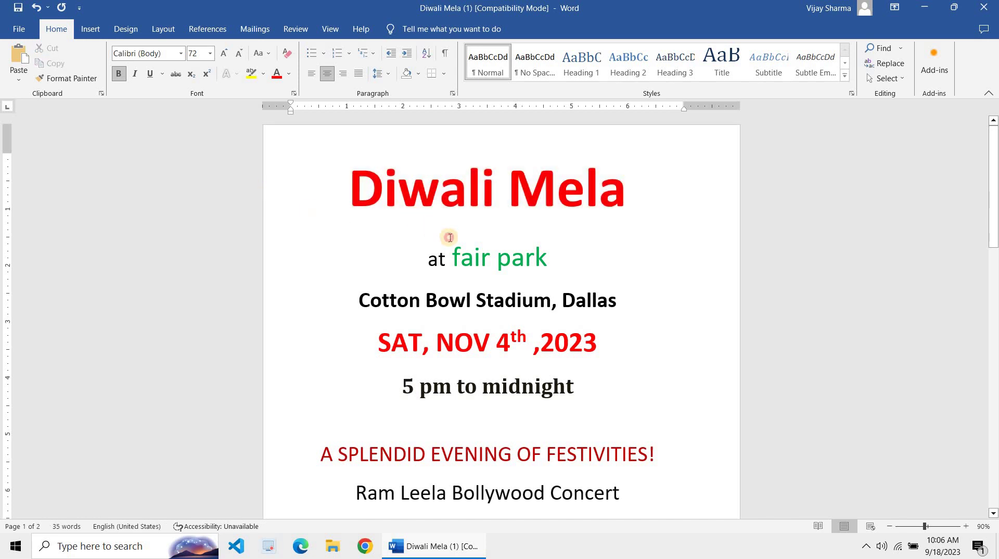
{"action": "left_click", "coordinate": [410, 250]}
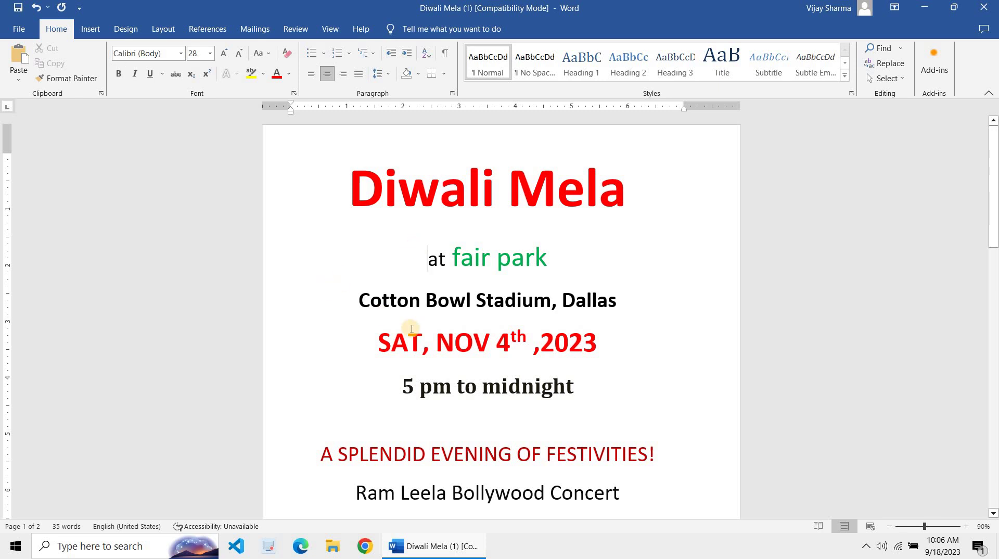
{"action": "scroll", "coordinate": [483, 364], "scroll_direction": "down", "scroll_amount": 1}
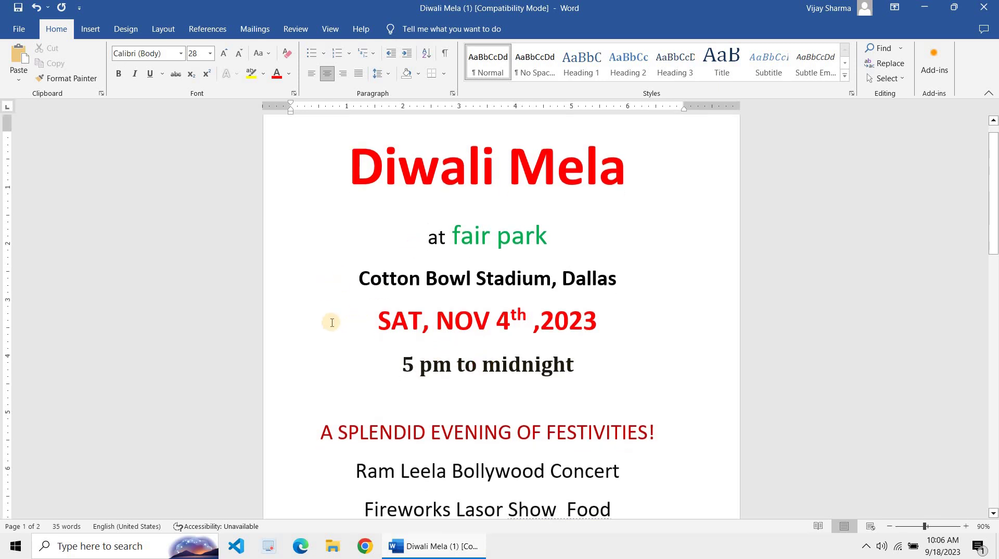
{"action": "left_click", "coordinate": [330, 322]}
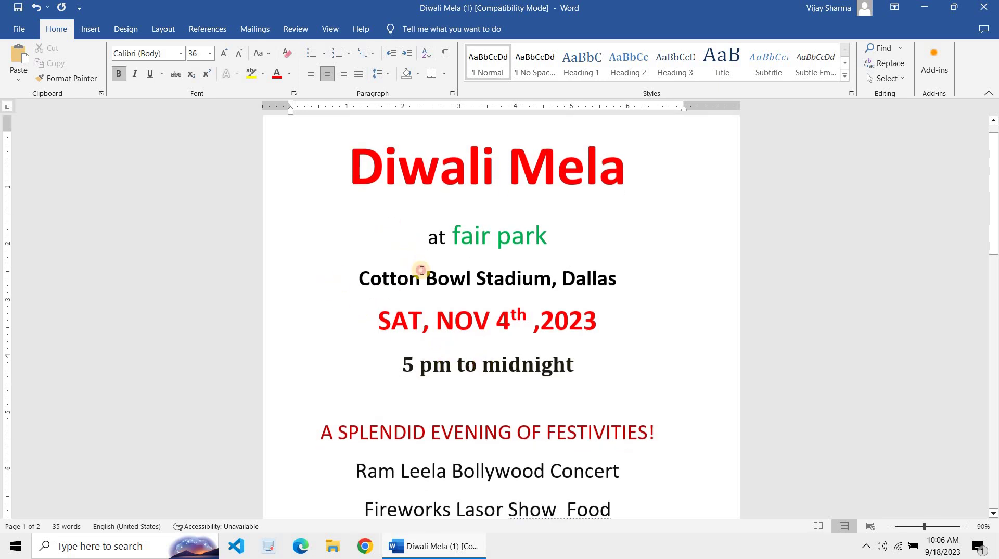
- Select the four activity lines from Ram Leela through Desi Bazaar
{"action": "left_click", "coordinate": [471, 389]}
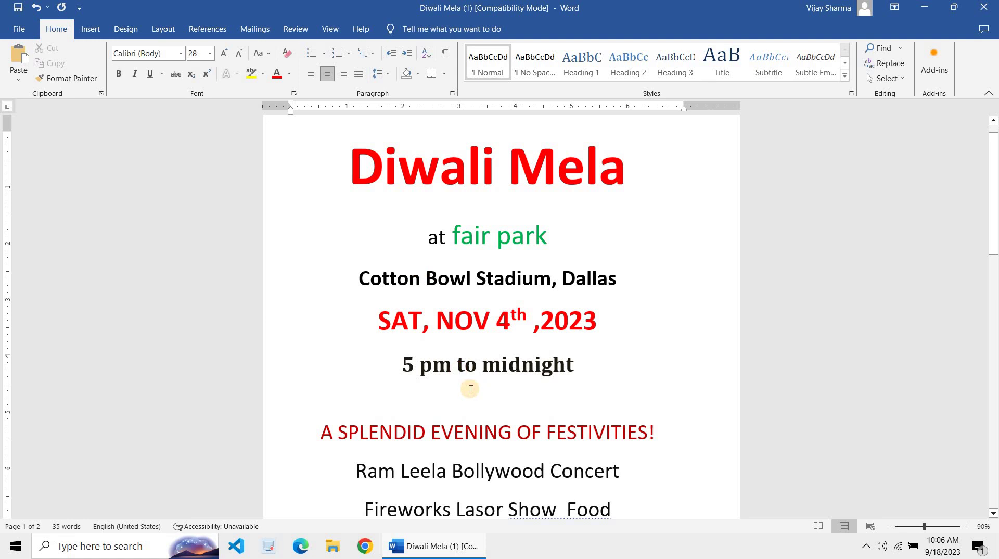
{"action": "scroll", "coordinate": [487, 342], "scroll_direction": "down", "scroll_amount": 2}
{"action": "scroll", "coordinate": [486, 342], "scroll_direction": "down", "scroll_amount": 2}
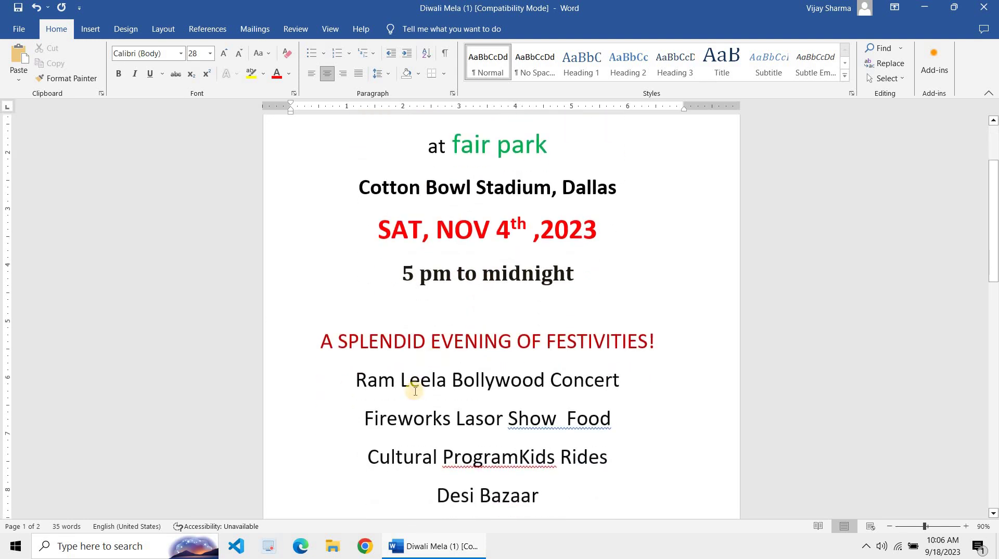
{"action": "scroll", "coordinate": [512, 419], "scroll_direction": "down", "scroll_amount": 1}
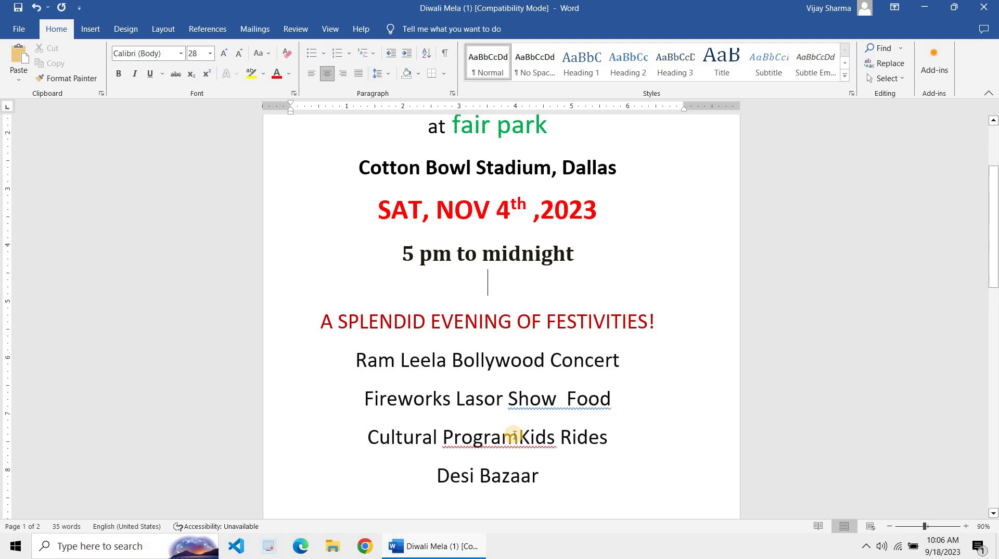
{"action": "scroll", "coordinate": [512, 434], "scroll_direction": "up", "scroll_amount": 5}
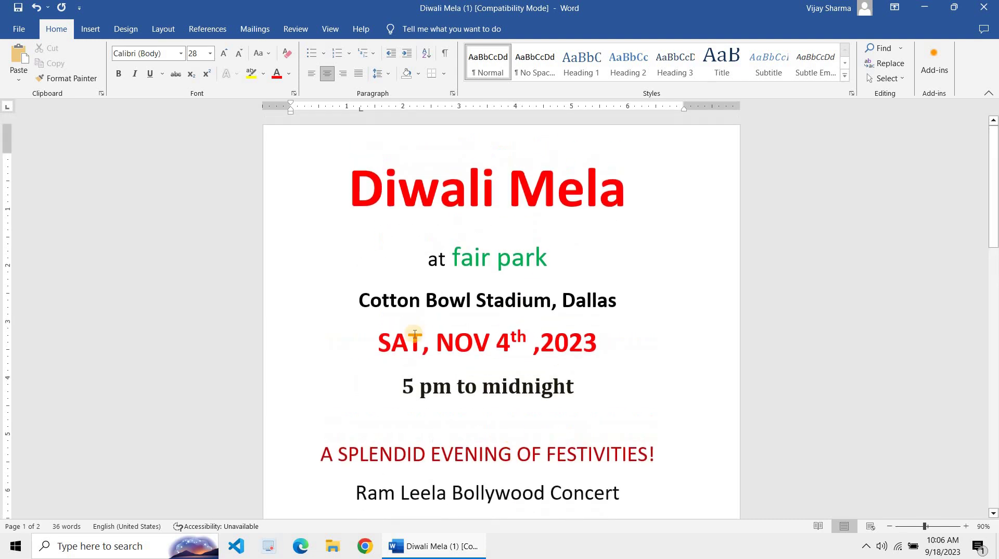
{"action": "scroll", "coordinate": [387, 331], "scroll_direction": "down", "scroll_amount": 2}
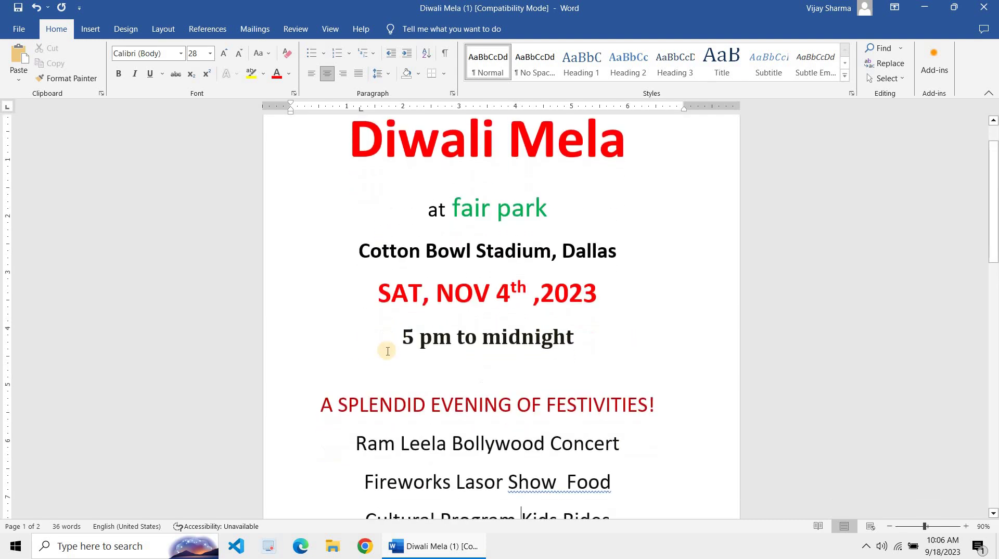
{"action": "scroll", "coordinate": [374, 372], "scroll_direction": "down", "scroll_amount": 3}
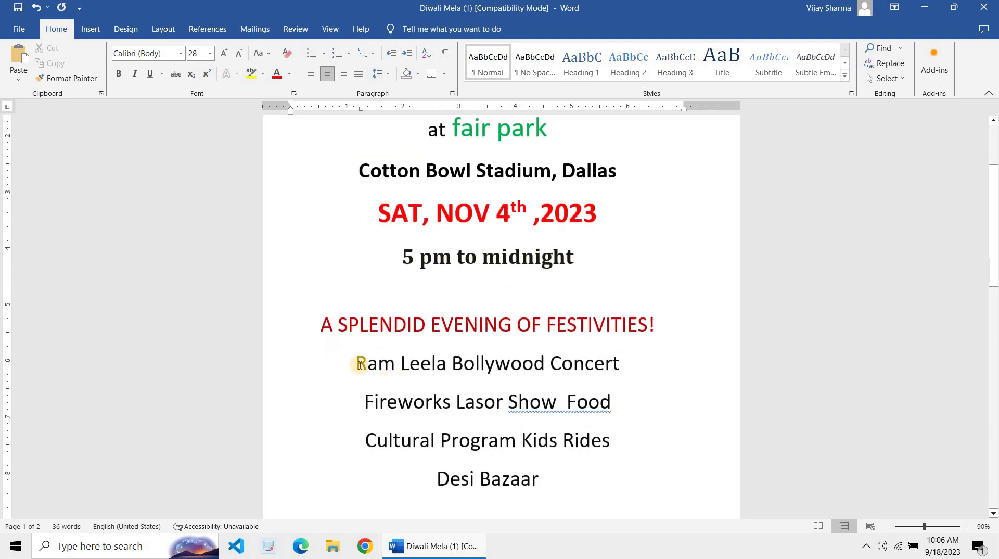
{"action": "left_click_drag", "start_coordinate": [357, 364], "coordinate": [619, 502]}
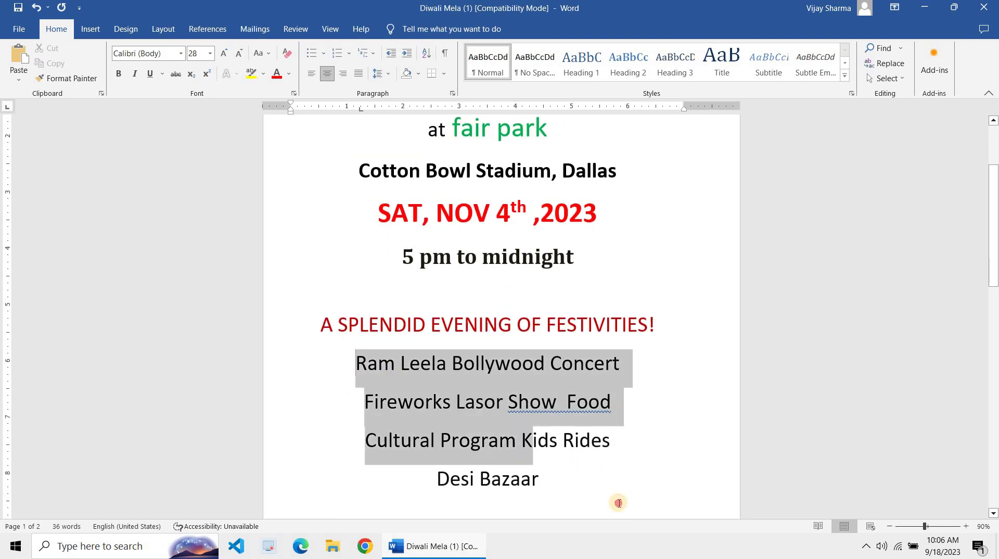
{"action": "left_click", "coordinate": [474, 378]}
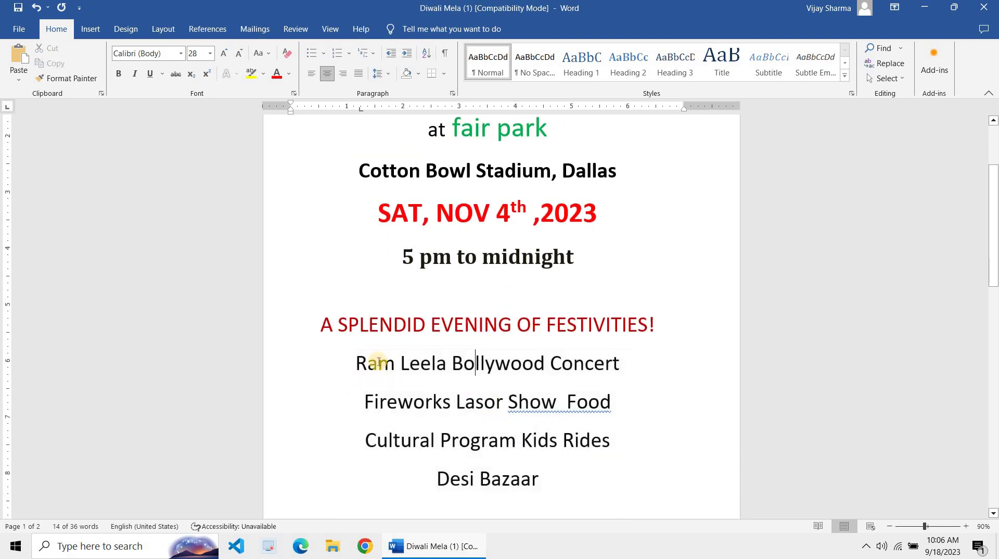
{"action": "left_click", "coordinate": [359, 362]}
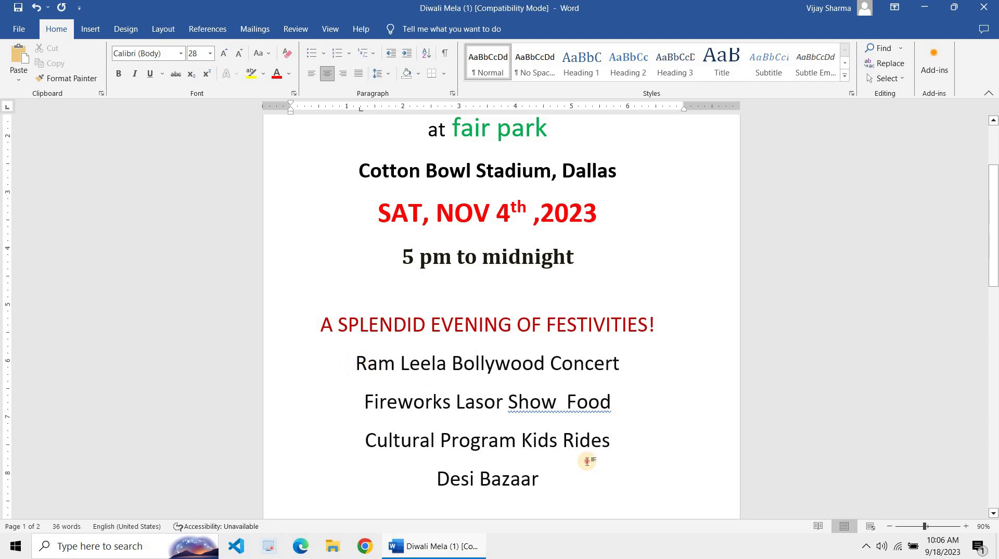
{"action": "left_click", "coordinate": [592, 489], "text": "shift"}
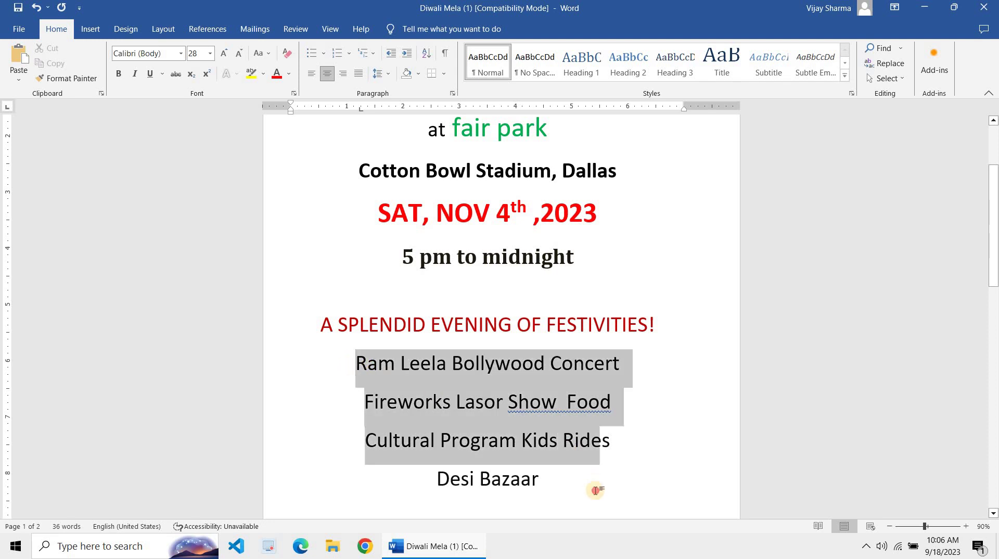
- Left-align the activity lines and shrink them from 28 to 24 pt
{"action": "left_click", "coordinate": [311, 73]}
{"action": "left_click", "coordinate": [314, 382]}
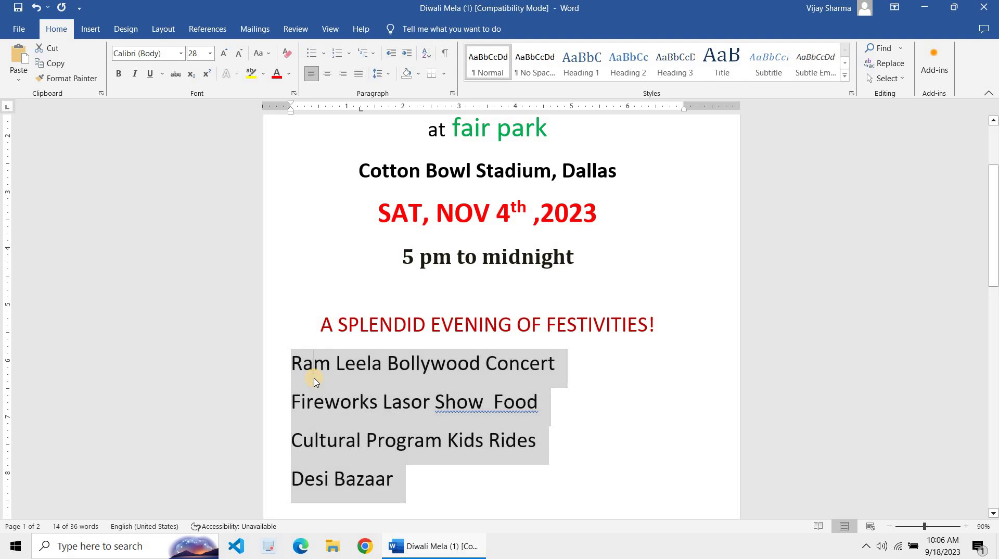
{"action": "key", "text": "shift+Down"}
{"action": "key", "text": "shift+Down"}
{"action": "key", "text": "shift+Down"}
{"action": "key", "text": "shift+Down"}
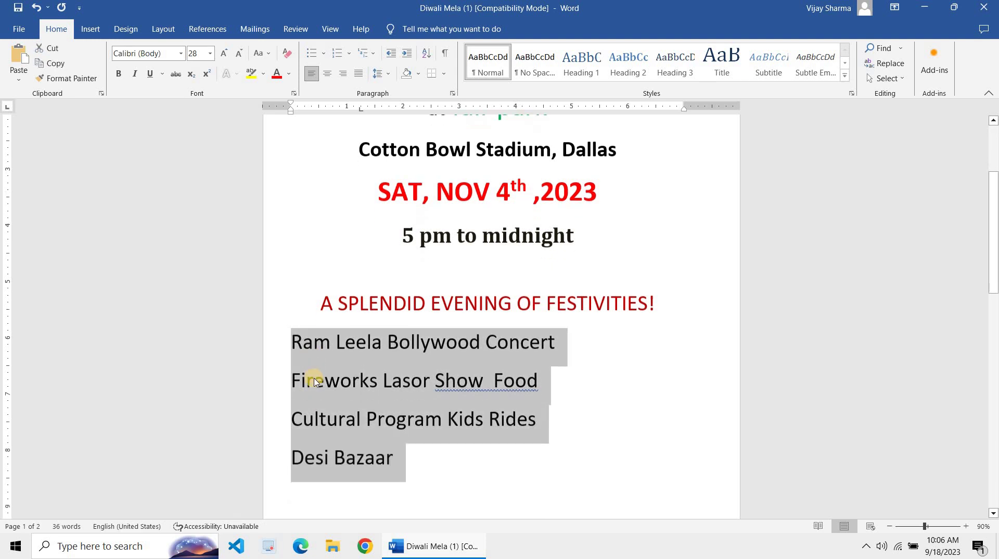
{"action": "key", "text": "ctrl+shift+comma"}
{"action": "key", "text": "ctrl+shift+comma"}
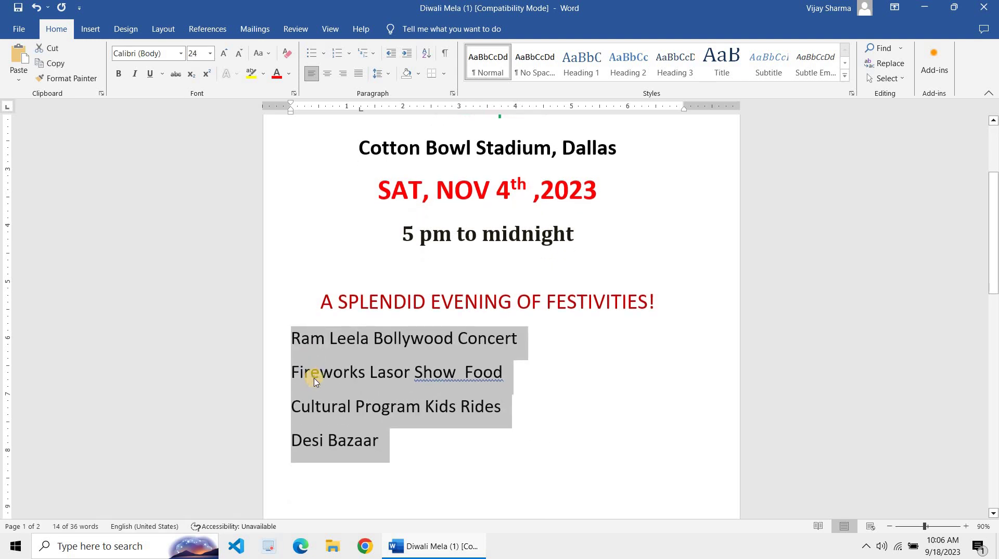
{"action": "left_click", "coordinate": [314, 381]}
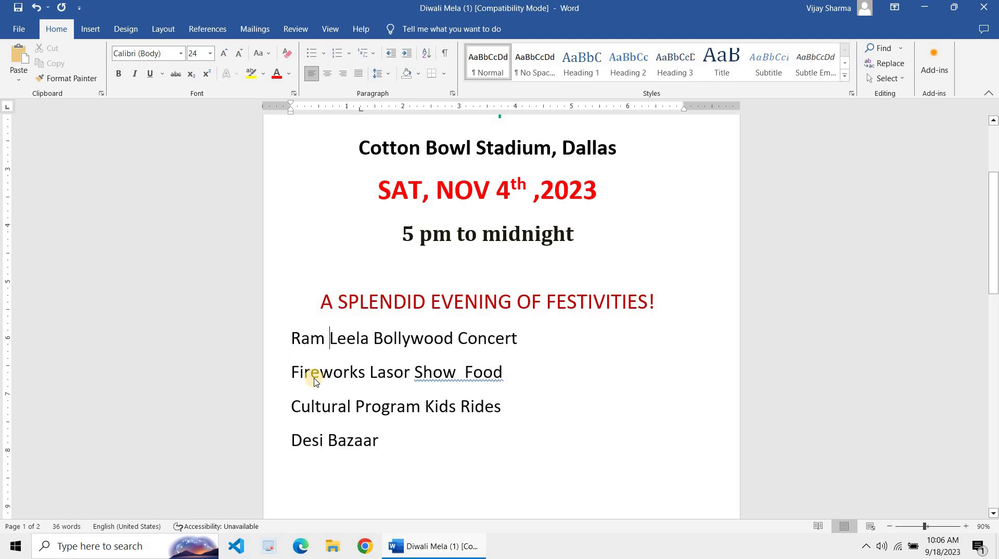
- Separate Ram Leela, Bollywood and Concert with tabs and indent the line with a leading tab
{"action": "key", "text": "Up"}
{"action": "key", "text": "Right"}
{"action": "key", "text": "Right"}
{"action": "key", "text": "Right"}
{"action": "key", "text": "Left"}
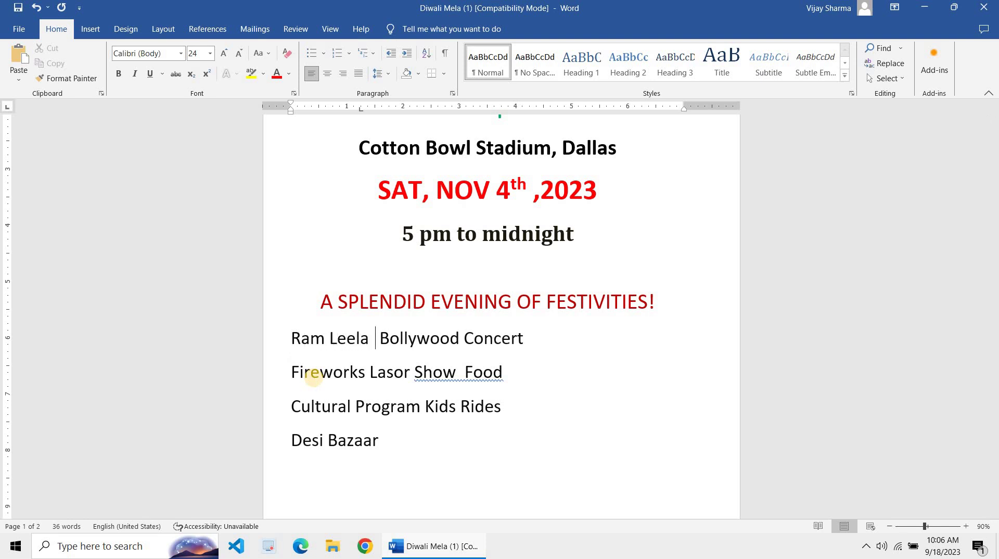
{"action": "key", "text": "BackSpace"}
{"action": "key", "text": "Delete"}
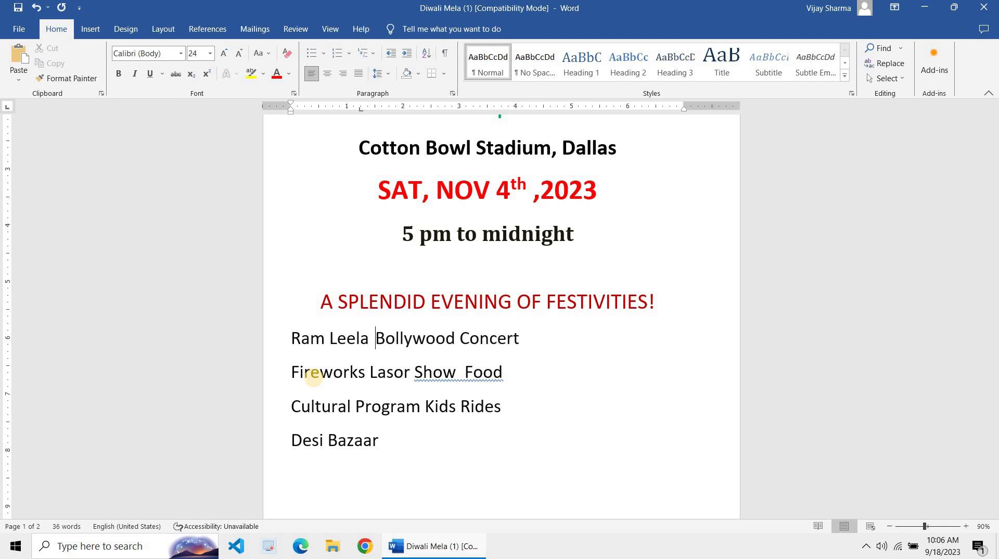
{"action": "key", "text": "Tab"}
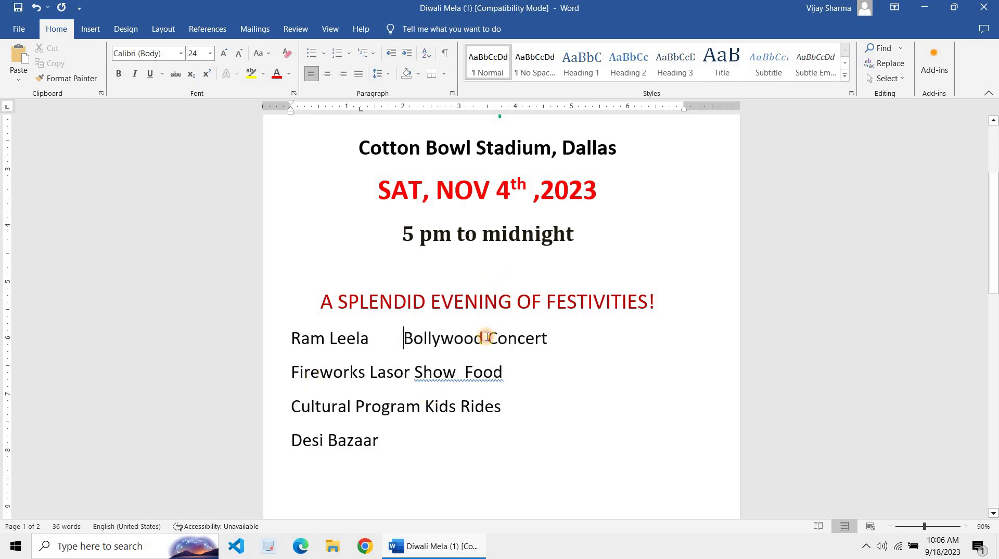
{"action": "left_click", "coordinate": [487, 337]}
{"action": "key", "text": "Tab"}
{"action": "key", "text": "Tab"}
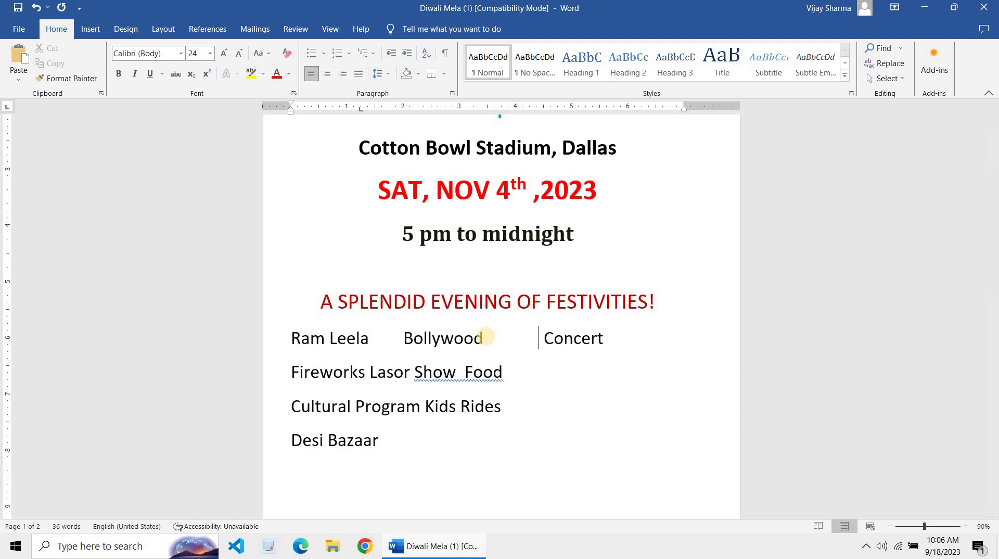
{"action": "left_click", "coordinate": [293, 340]}
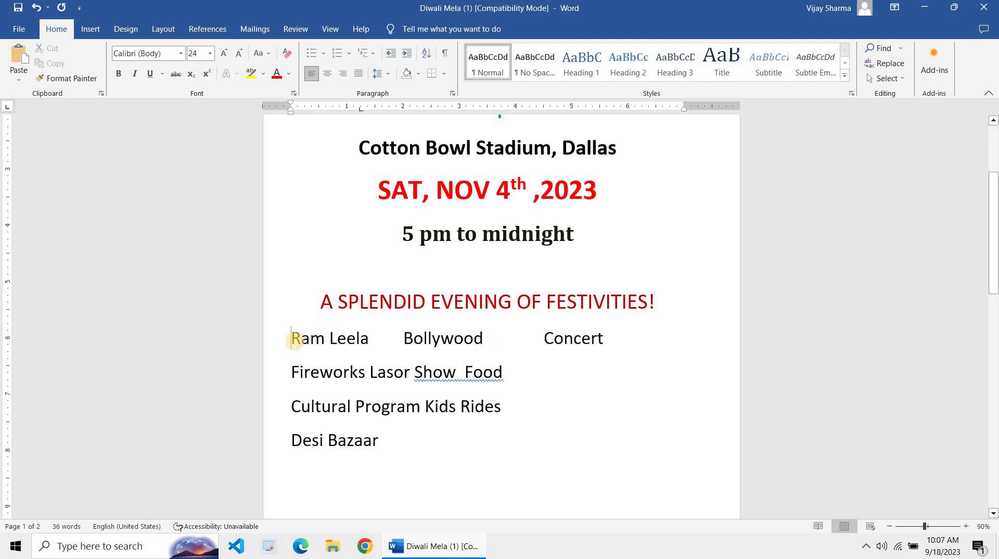
{"action": "key", "text": "Tab"}
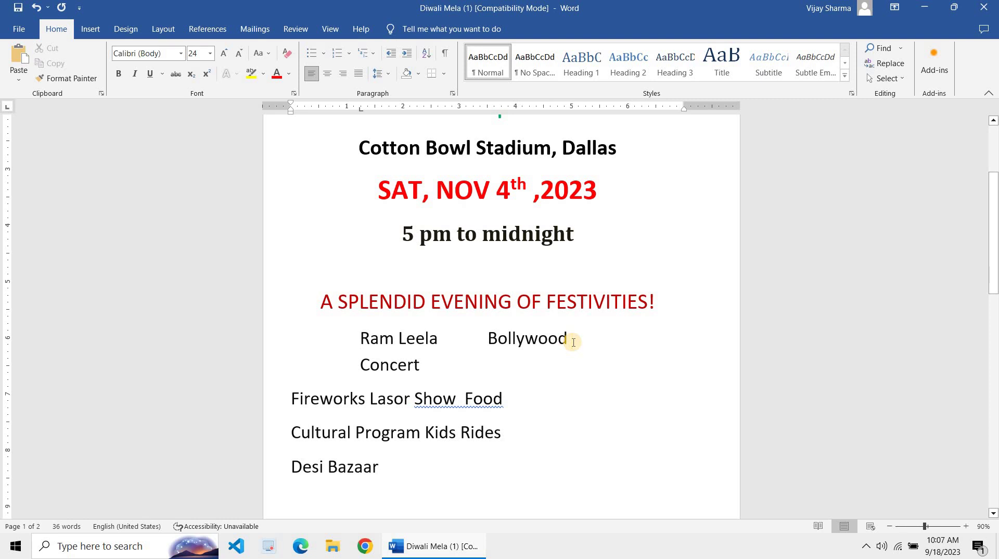
{"action": "left_click", "coordinate": [573, 341]}
{"action": "key", "text": "Delete"}
- Apply the Narrow margins preset to the flyer page
{"action": "scroll", "coordinate": [500, 320], "scroll_direction": "up", "scroll_amount": 3}
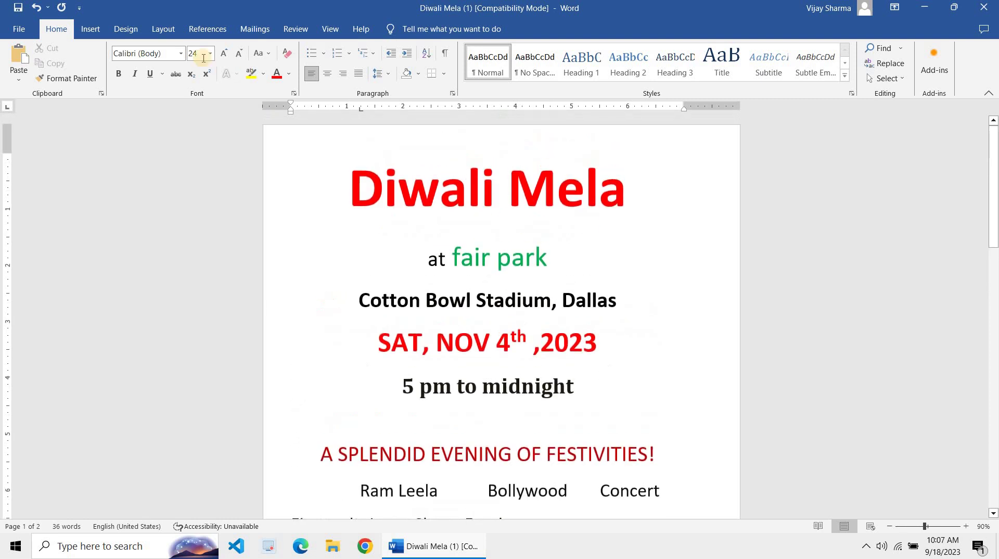
{"action": "left_click", "coordinate": [163, 28]}
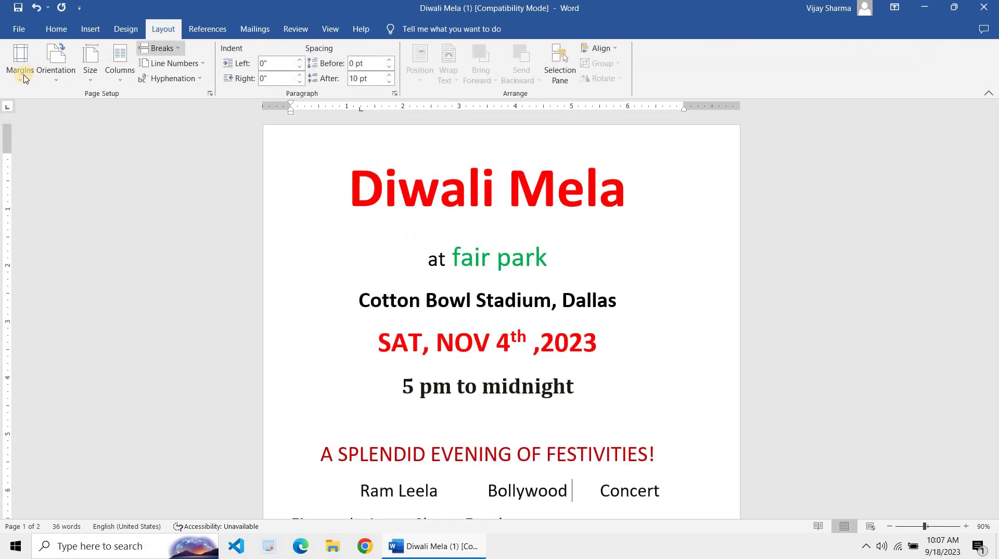
{"action": "left_click", "coordinate": [20, 62]}
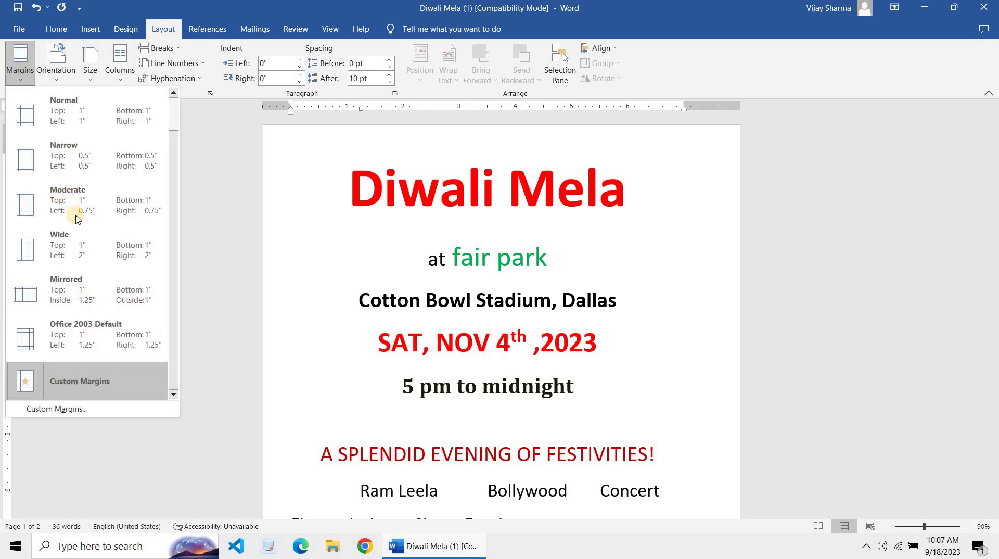
{"action": "left_click", "coordinate": [97, 169]}
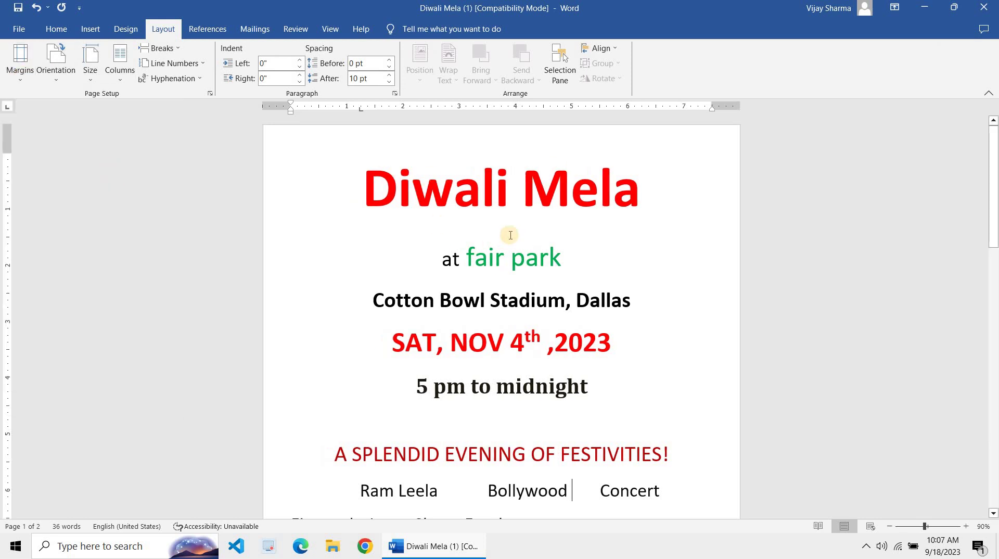
- Try shifting the activity line's left indent on the ruler and place the cursor at Ram Leela
{"action": "scroll", "coordinate": [510, 235], "scroll_direction": "down", "scroll_amount": 3}
{"action": "scroll", "coordinate": [446, 223], "scroll_direction": "up", "scroll_amount": 3}
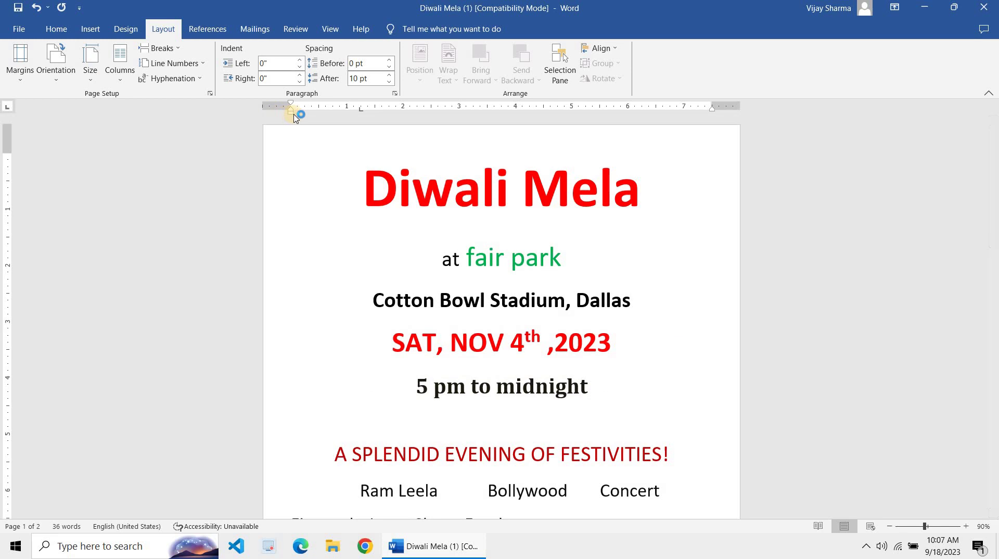
{"action": "left_click_drag", "start_coordinate": [291, 110], "coordinate": [292, 114]}
{"action": "left_click", "coordinate": [290, 111]}
{"action": "scroll", "coordinate": [541, 316], "scroll_direction": "down", "scroll_amount": 2}
{"action": "scroll", "coordinate": [419, 276], "scroll_direction": "down", "scroll_amount": 2}
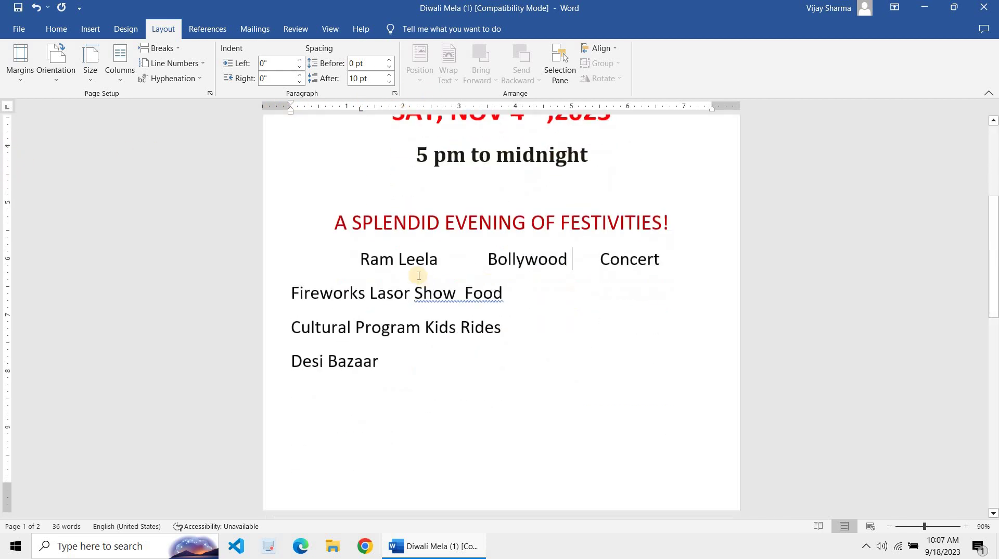
{"action": "left_click", "coordinate": [307, 256]}
{"action": "left_click", "coordinate": [56, 28]}
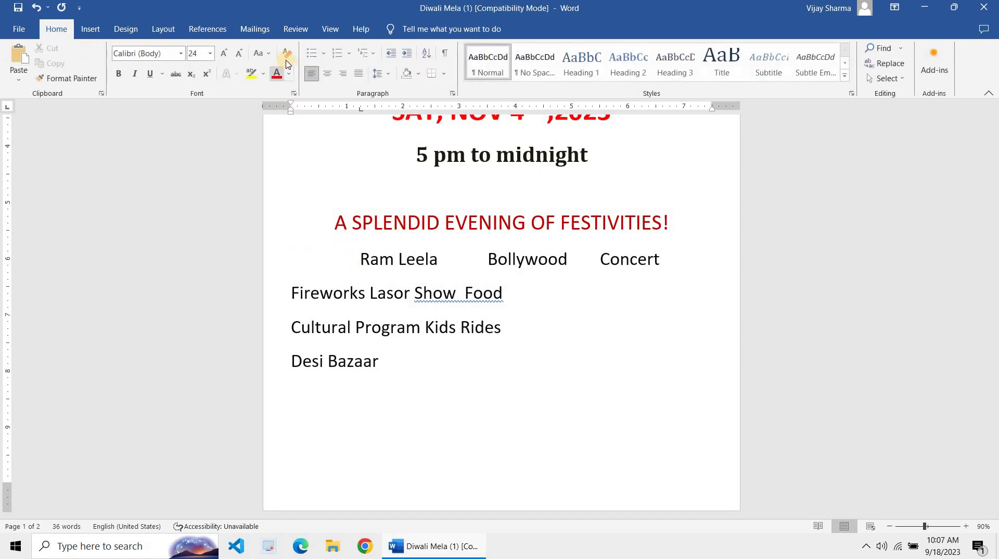
- Leave one tab between Ram Leela, Bollywood and Concert, removing the stray space after Bollywood
{"action": "left_click", "coordinate": [445, 53]}
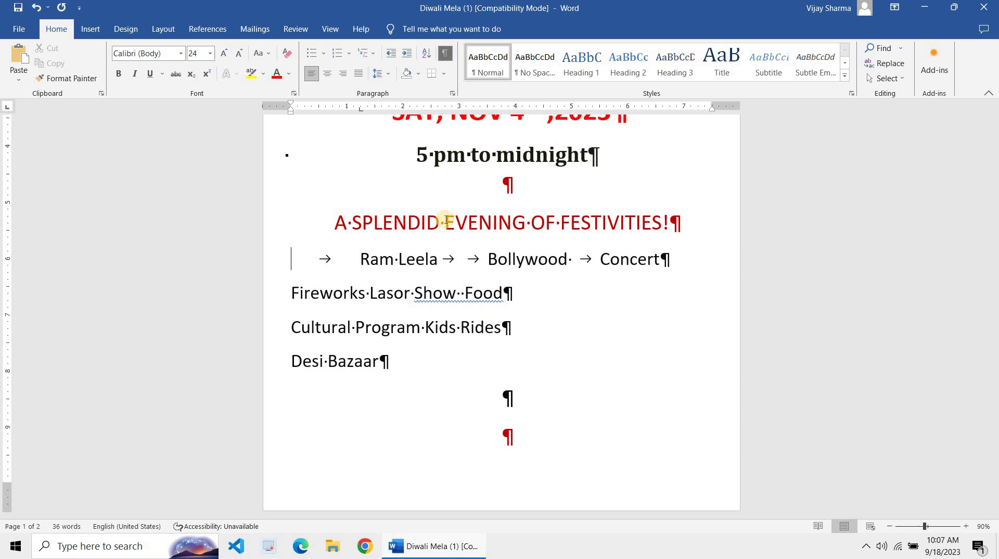
{"action": "left_click", "coordinate": [468, 260]}
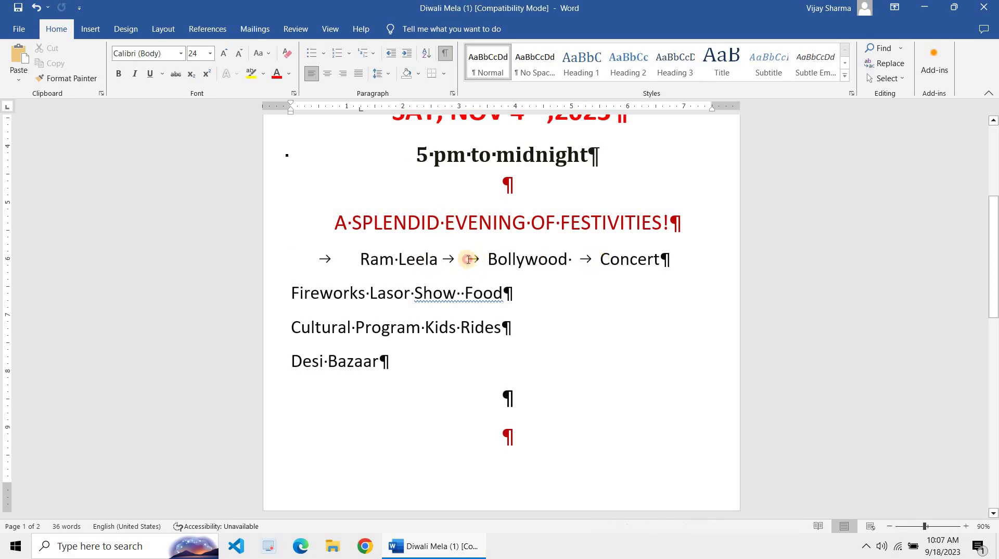
{"action": "key", "text": "Delete"}
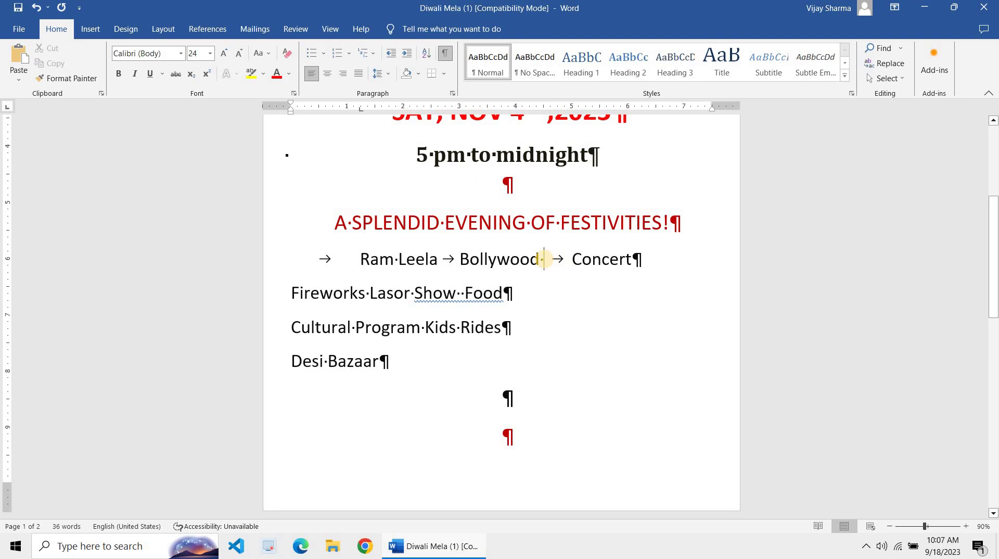
{"action": "key", "text": "Delete"}
{"action": "key", "text": "Tab"}
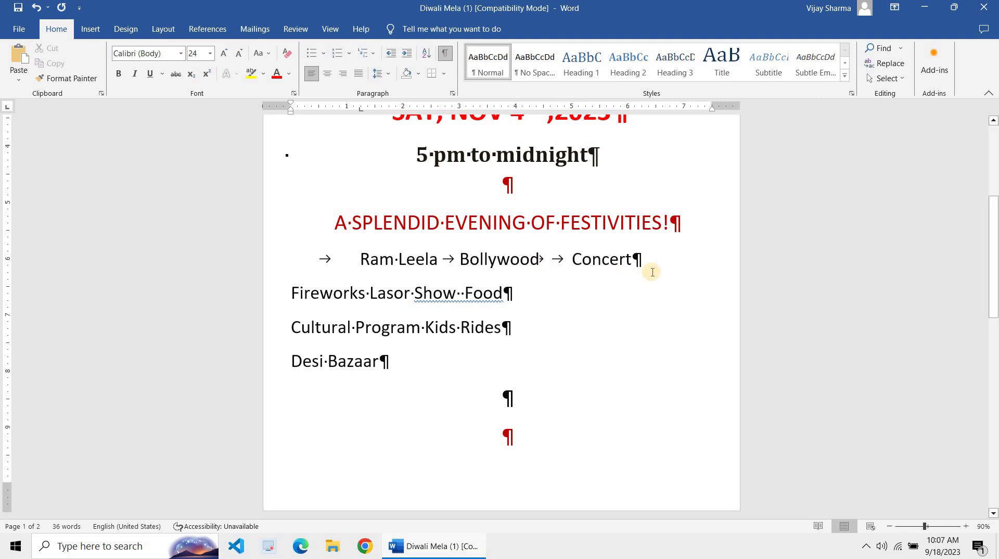
{"action": "key", "text": "Delete"}
{"action": "key", "text": "Left"}
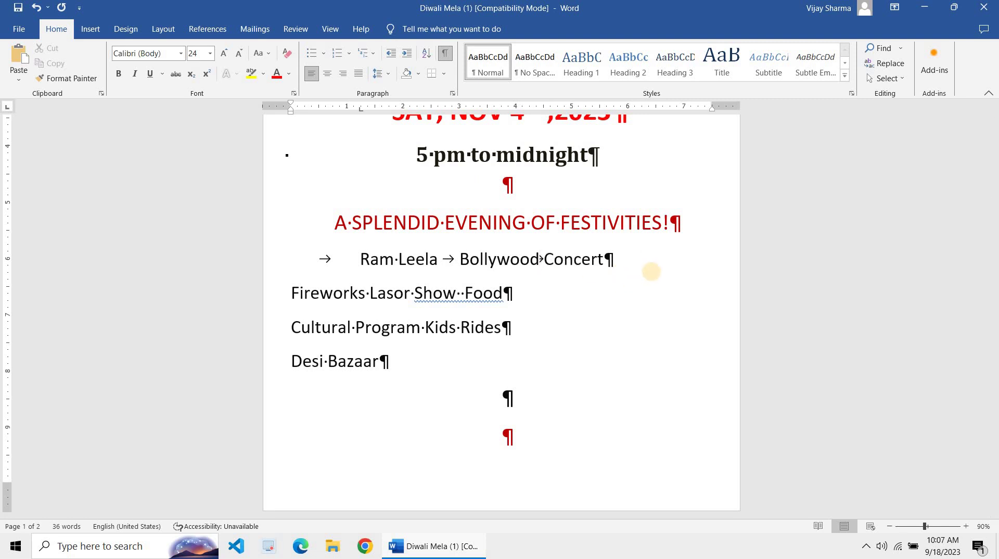
{"action": "key", "text": "Delete"}
{"action": "key", "text": "Tab"}
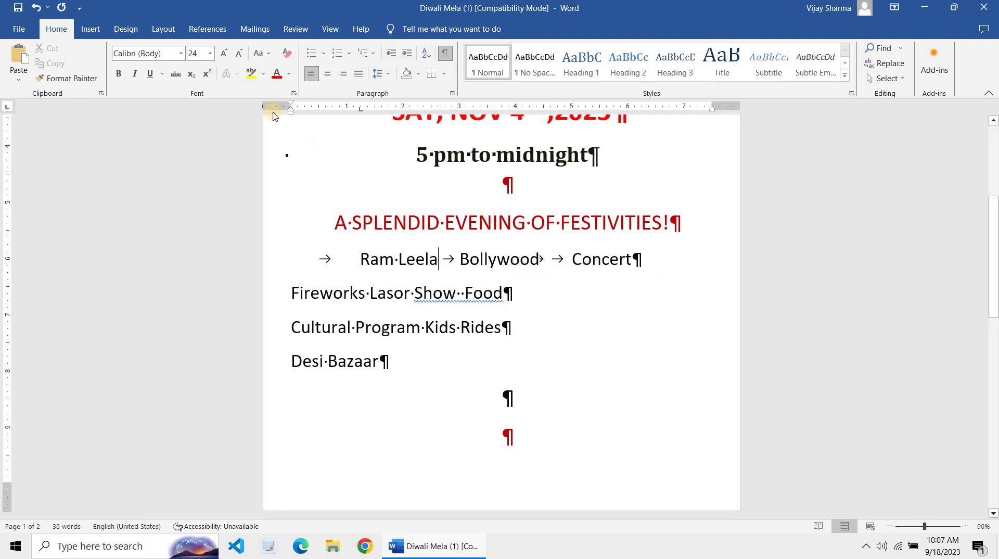
{"action": "left_click", "coordinate": [444, 53]}
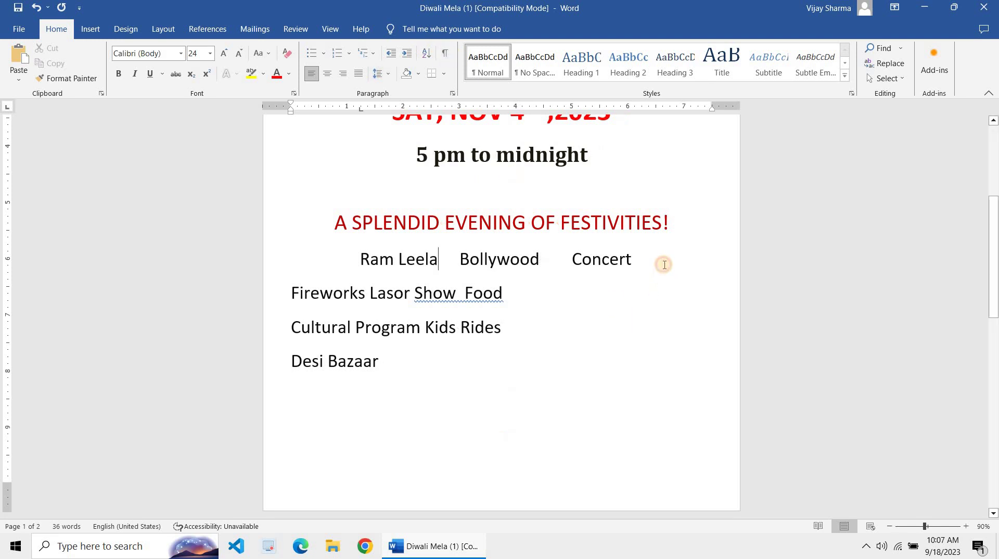
- Indent the Fireworks line and separate Fireworks, Lasor Show and Food with tabs
{"action": "key", "text": "Return"}
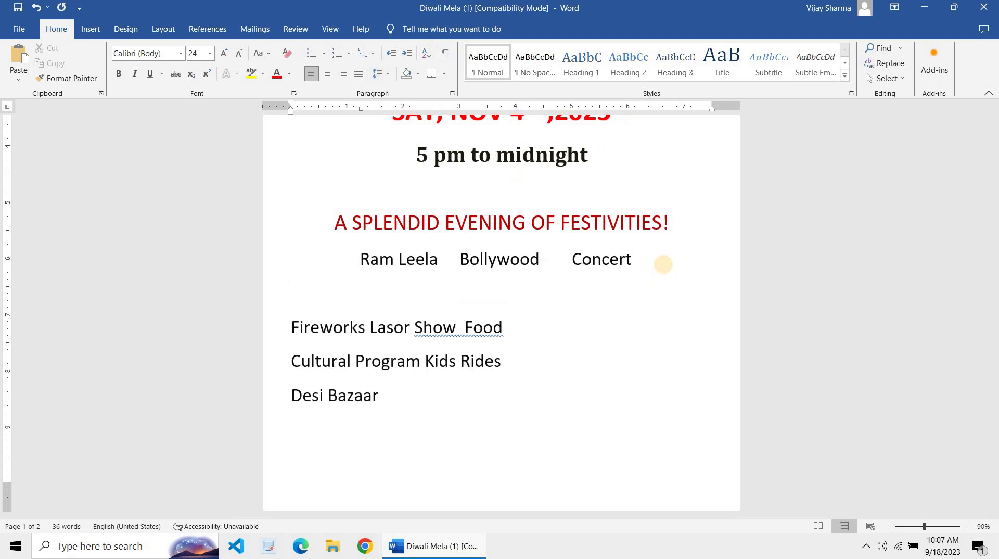
{"action": "key", "text": "Delete"}
{"action": "key", "text": "Tab"}
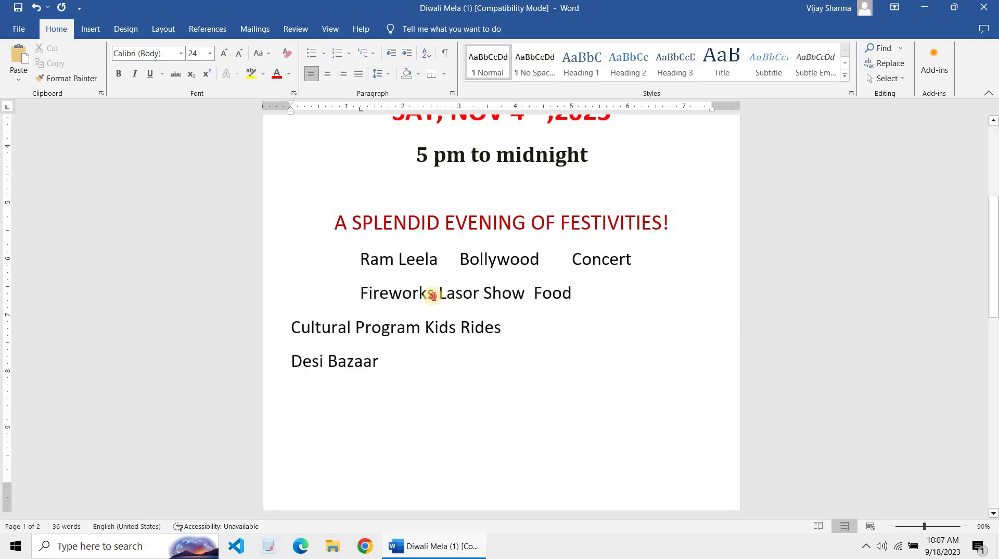
{"action": "key", "text": "Tab"}
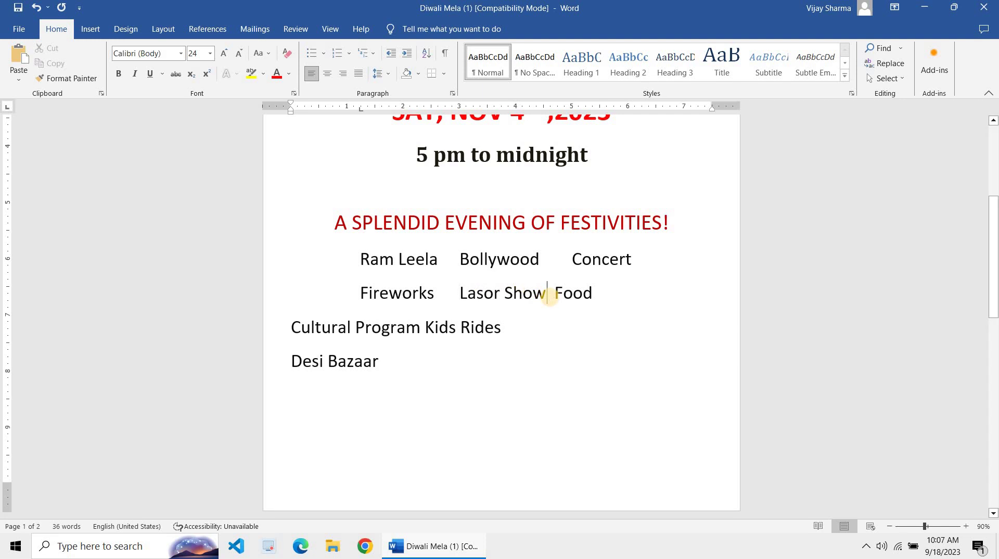
{"action": "key", "text": "Tab"}
{"action": "key", "text": "Delete"}
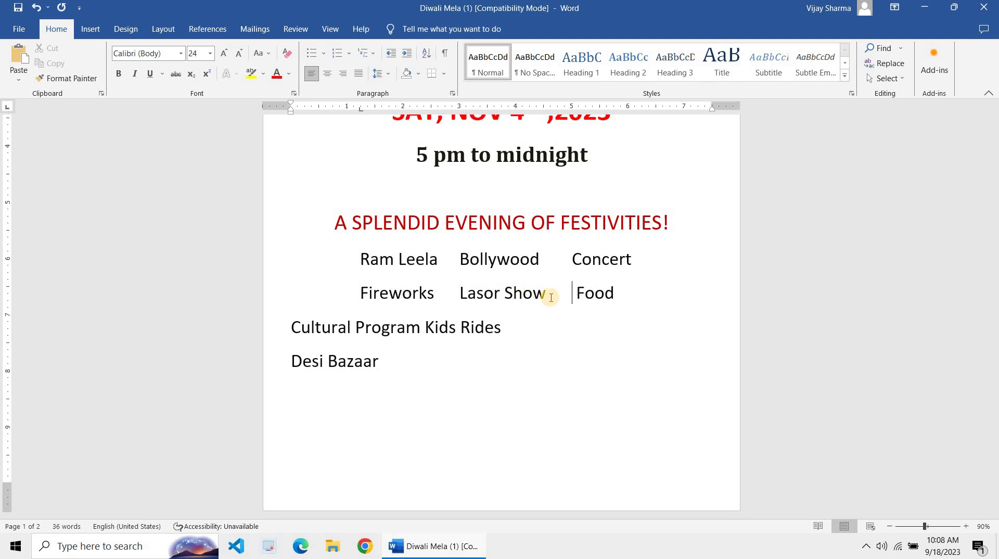
{"action": "key", "text": "Delete"}
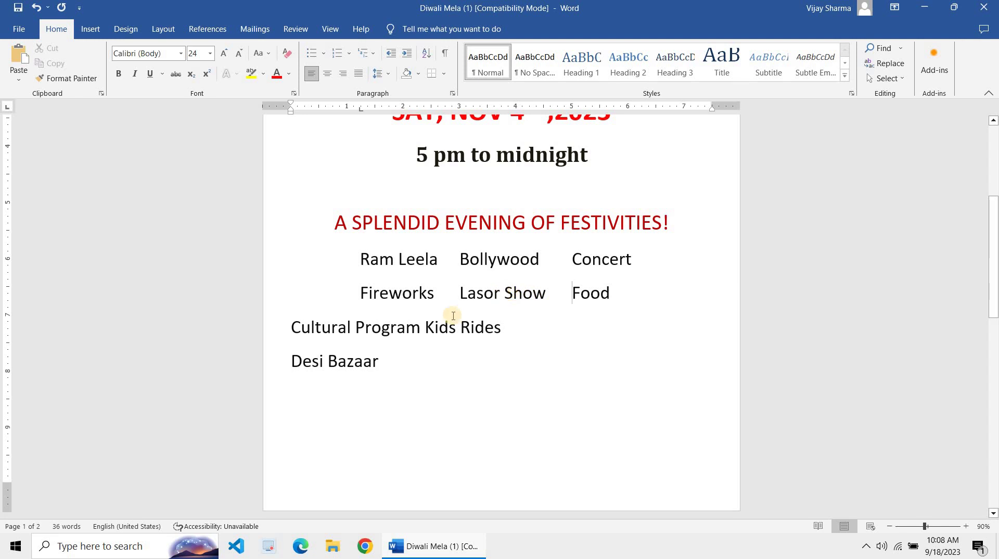
- Indent the Cultural Program line and tab Kids Rides into the column under Food
{"action": "left_click", "coordinate": [630, 297]}
{"action": "key", "text": "Return"}
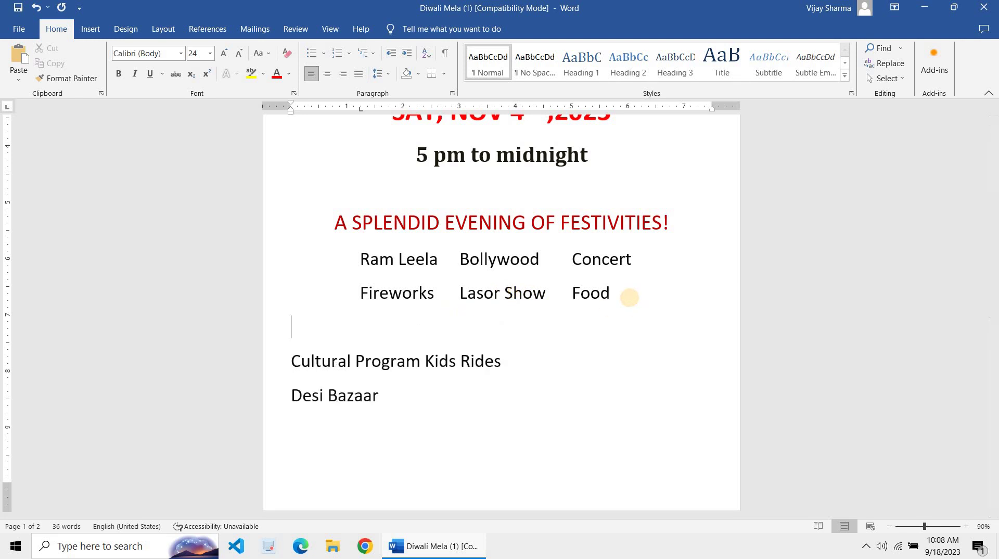
{"action": "key", "text": "Delete"}
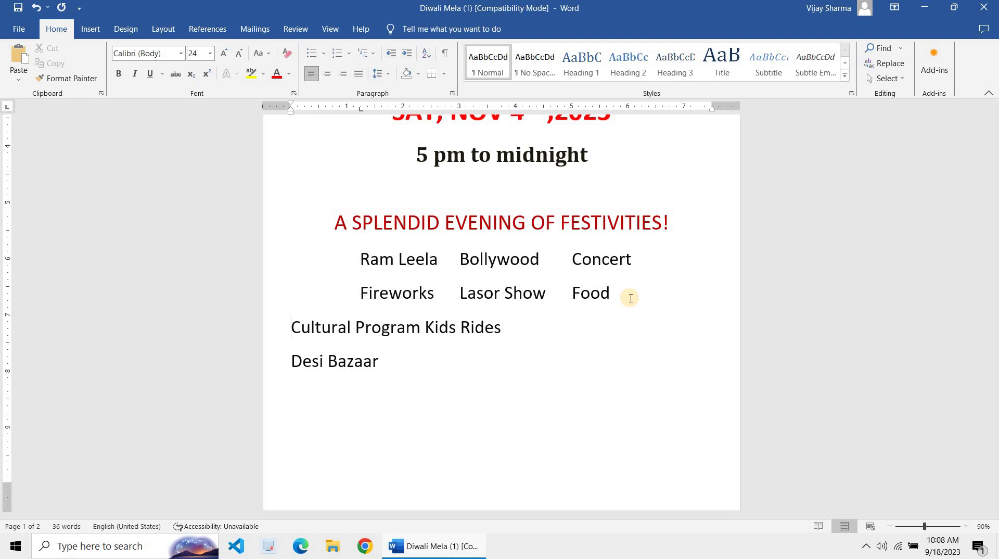
{"action": "key", "text": "Tab"}
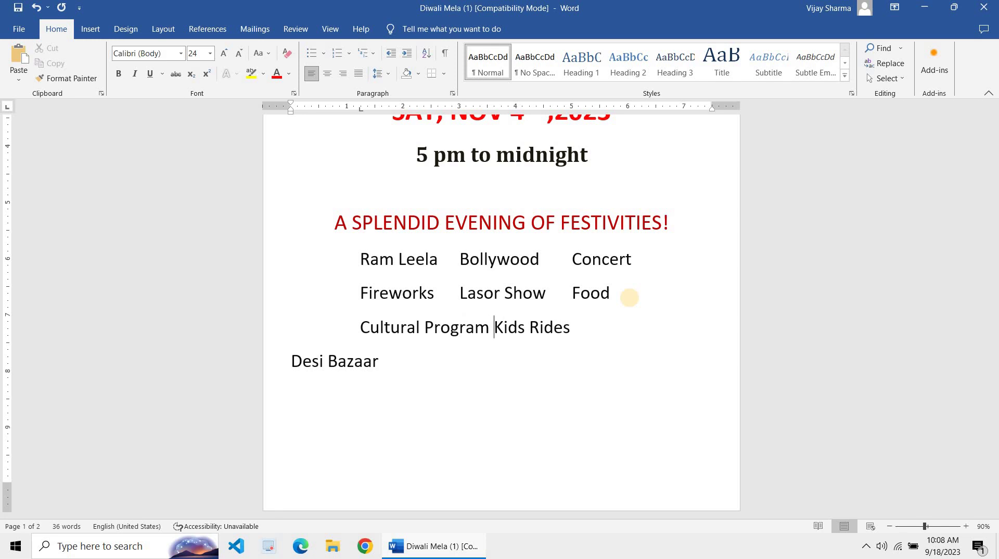
{"action": "key", "text": "Tab"}
{"action": "key", "text": "Tab"}
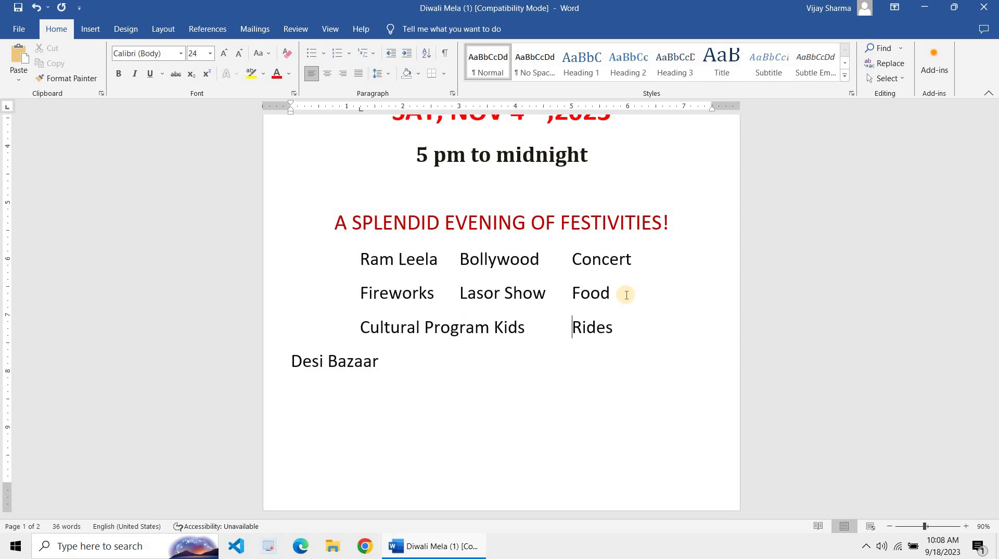
- Shrink the three tabbed activity rows to 18 pt and remove the tab before Ram Leela
{"action": "left_click", "coordinate": [391, 326]}
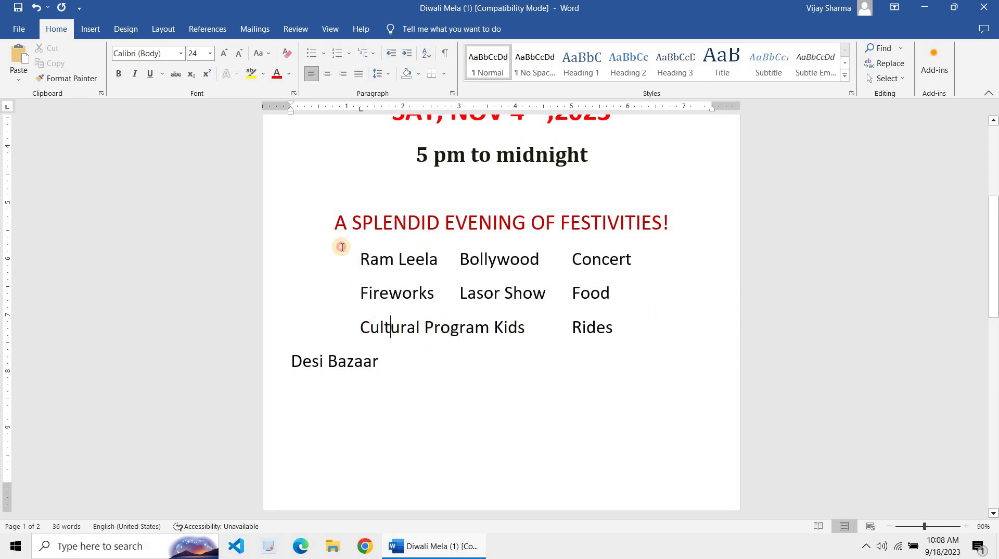
{"action": "left_click_drag", "start_coordinate": [341, 247], "coordinate": [262, 281]}
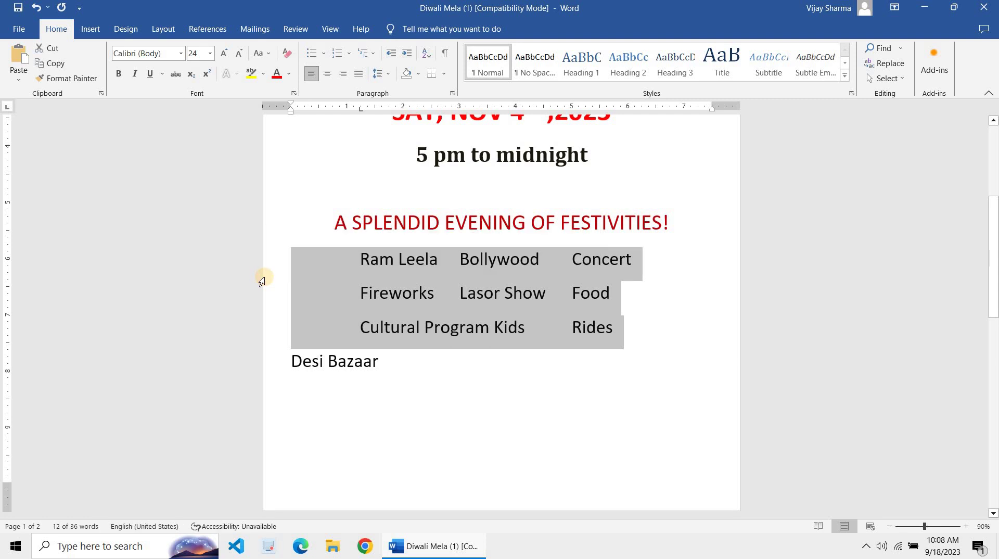
{"action": "key", "text": "ctrl+bracketleft"}
{"action": "key", "text": "ctrl+bracketleft"}
{"action": "key", "text": "ctrl+bracketleft"}
{"action": "key", "text": "ctrl+bracketleft"}
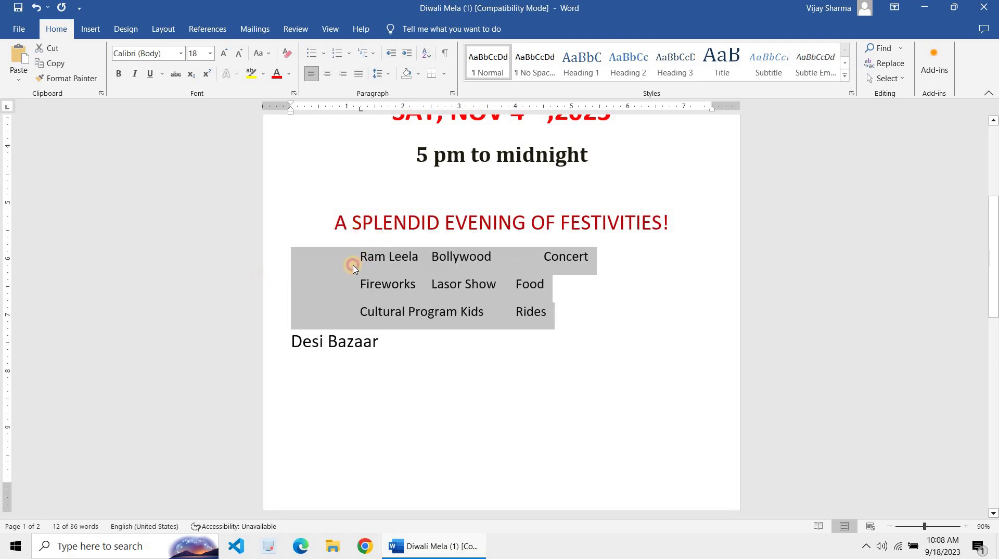
{"action": "left_click", "coordinate": [353, 268]}
{"action": "key", "text": "BackSpace"}
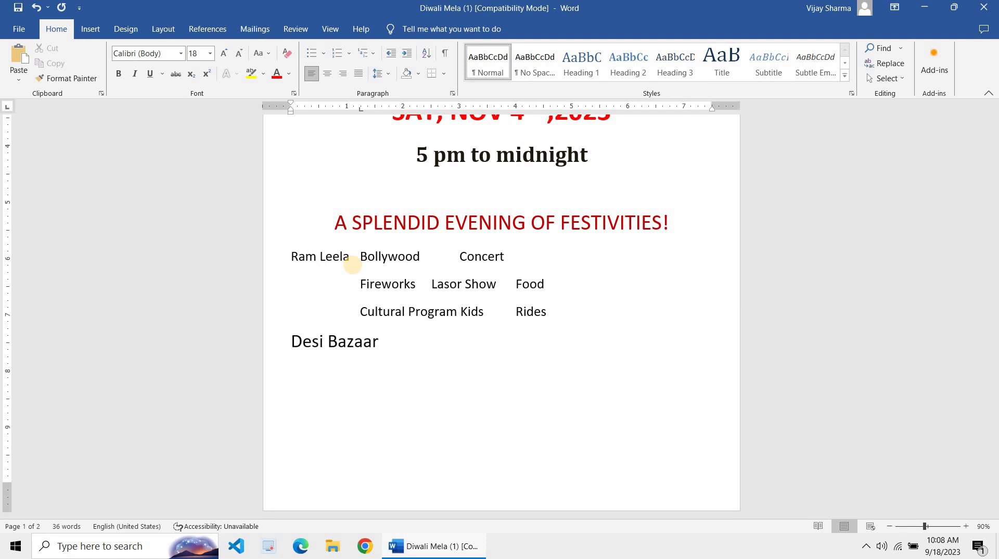
- Add tabs before Ram Leela, Concert and Bollywood so the first activity row lines up
{"action": "key", "text": "Tab"}
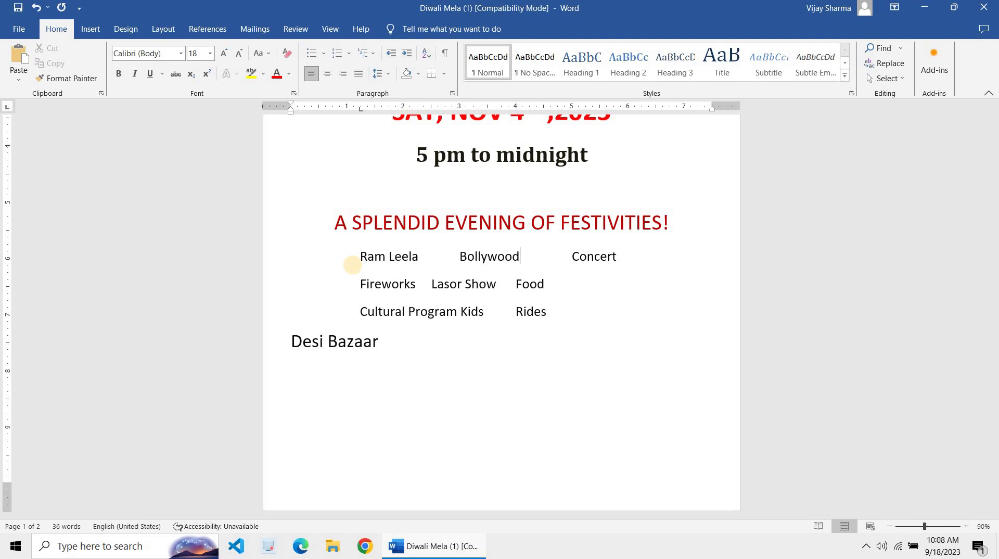
{"action": "key", "text": "Tab"}
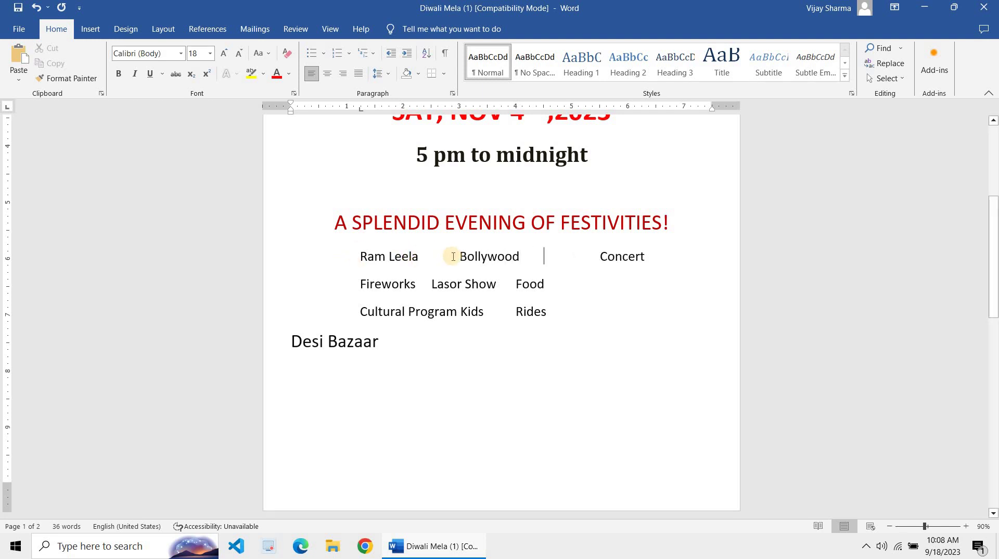
{"action": "left_click", "coordinate": [451, 256]}
{"action": "key", "text": "Tab"}
{"action": "key", "text": "BackSpace"}
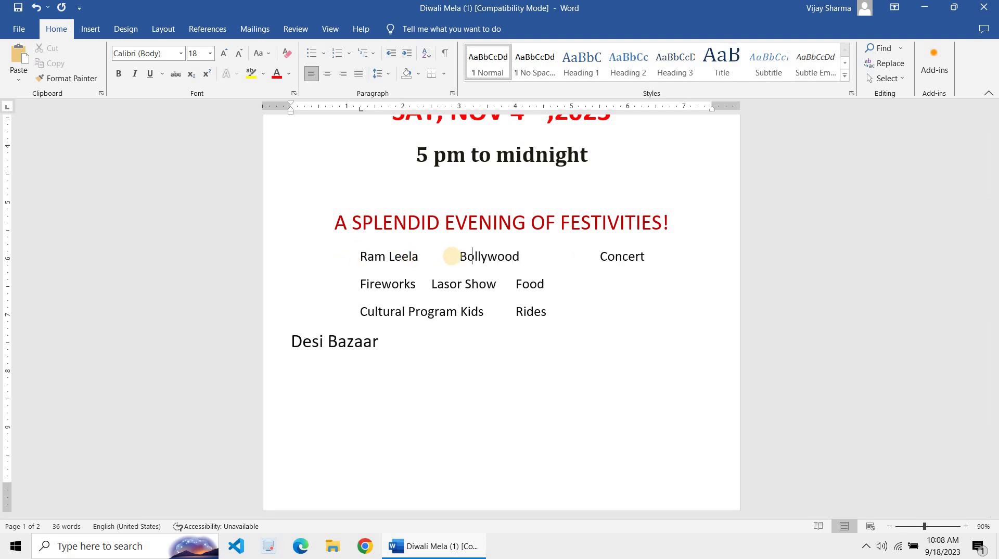
{"action": "key", "text": "Tab"}
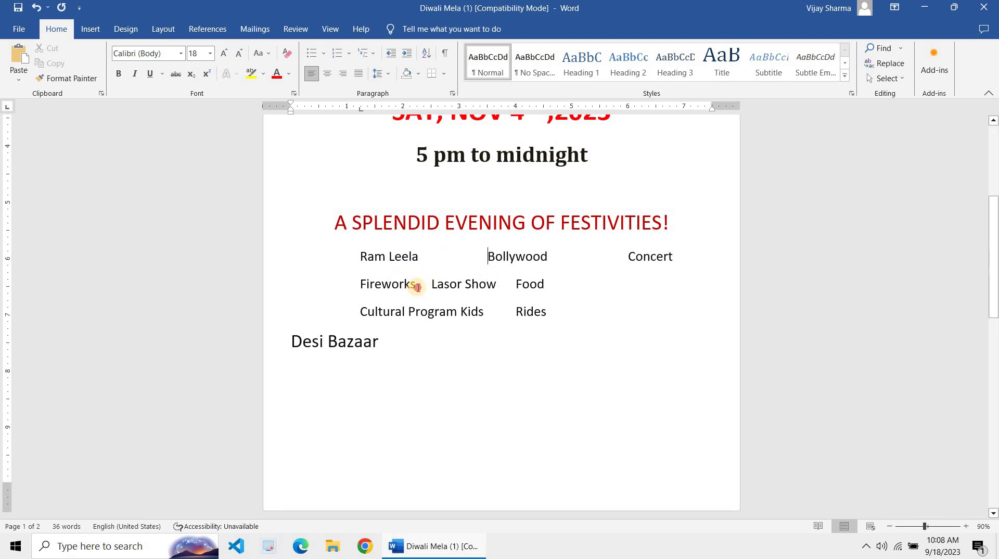
- Tab Lasor Show, Food, Kids and Rides into the matching column stops of the lower rows
{"action": "left_click", "coordinate": [416, 284]}
{"action": "key", "text": "Tab"}
{"action": "key", "text": "Tab"}
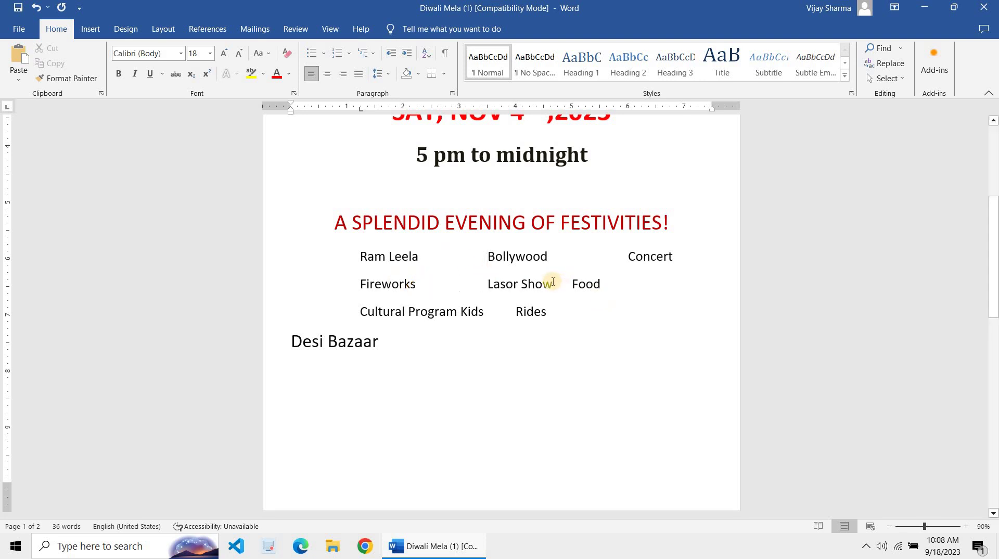
{"action": "key", "text": "Tab"}
{"action": "key", "text": "Tab"}
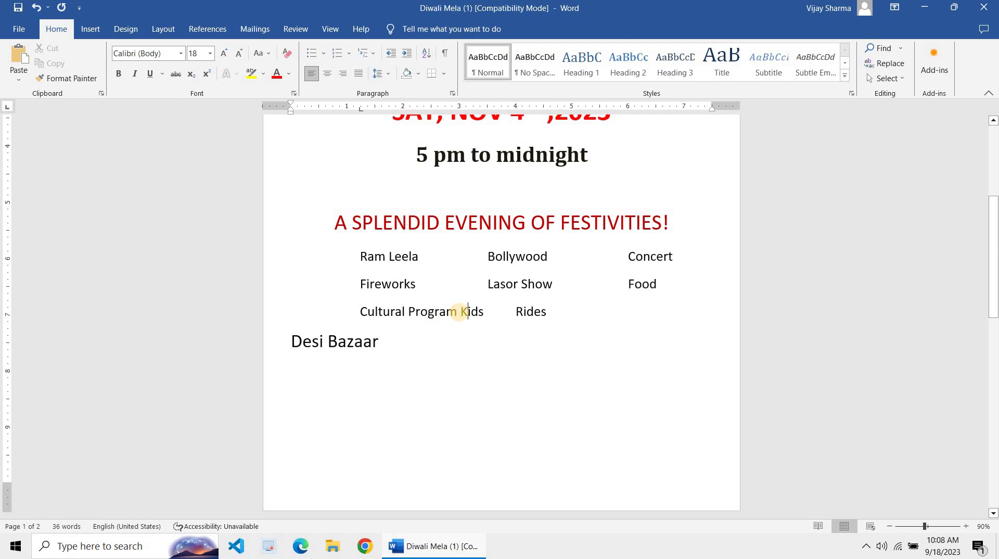
{"action": "left_click", "coordinate": [461, 312]}
{"action": "key", "text": "Tab"}
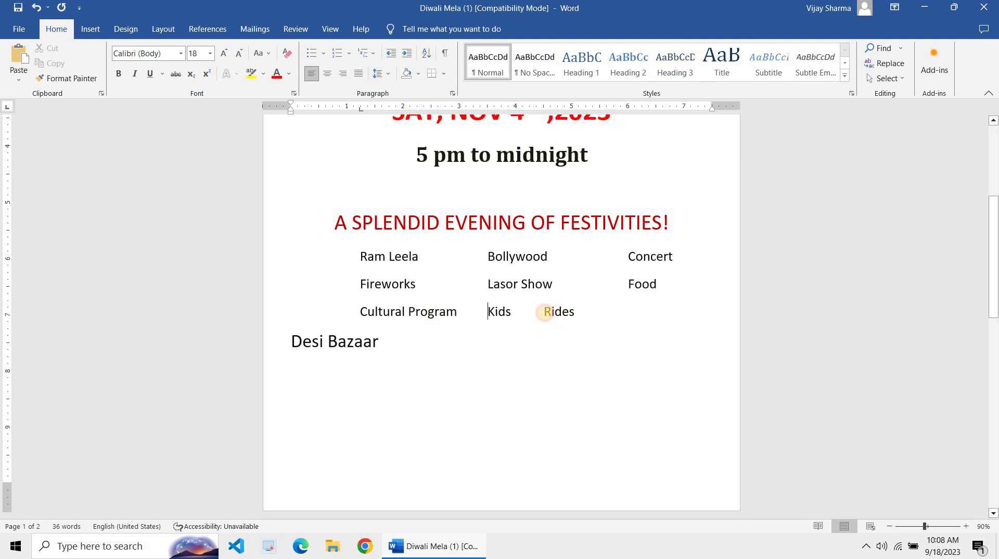
{"action": "left_click", "coordinate": [544, 312]}
{"action": "key", "text": "Tab"}
{"action": "key", "text": "Tab"}
{"action": "key", "text": "Tab"}
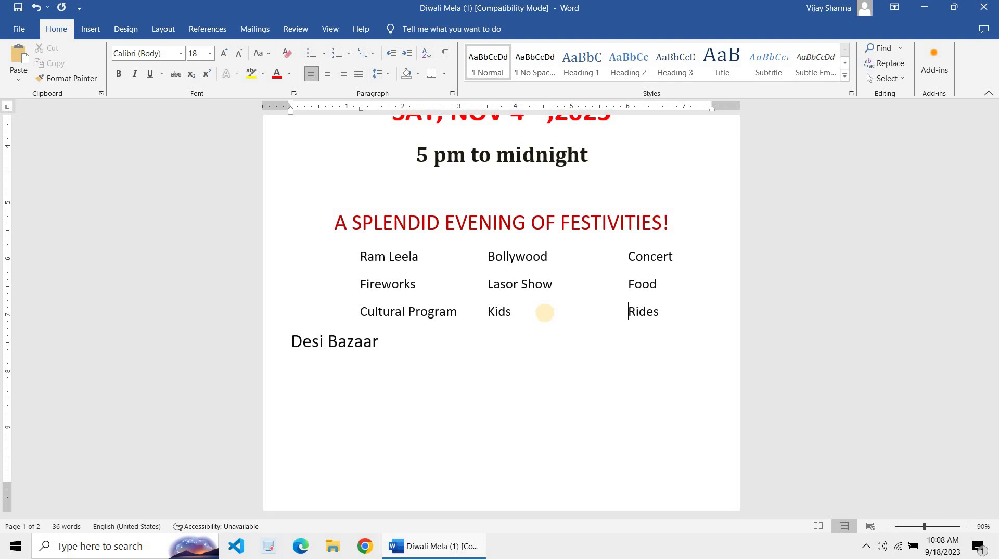
{"action": "key", "text": "BackSpace"}
{"action": "key", "text": "BackSpace"}
{"action": "key", "text": "BackSpace"}
{"action": "key", "text": "BackSpace"}
{"action": "key", "text": "Tab"}
{"action": "key", "text": "Tab"}
{"action": "key", "text": "Tab"}
{"action": "key", "text": "Tab"}
- Remove the blank line above Desi Bazaar and set Desi Bazaar to 18 pt
{"action": "key", "text": "Return"}
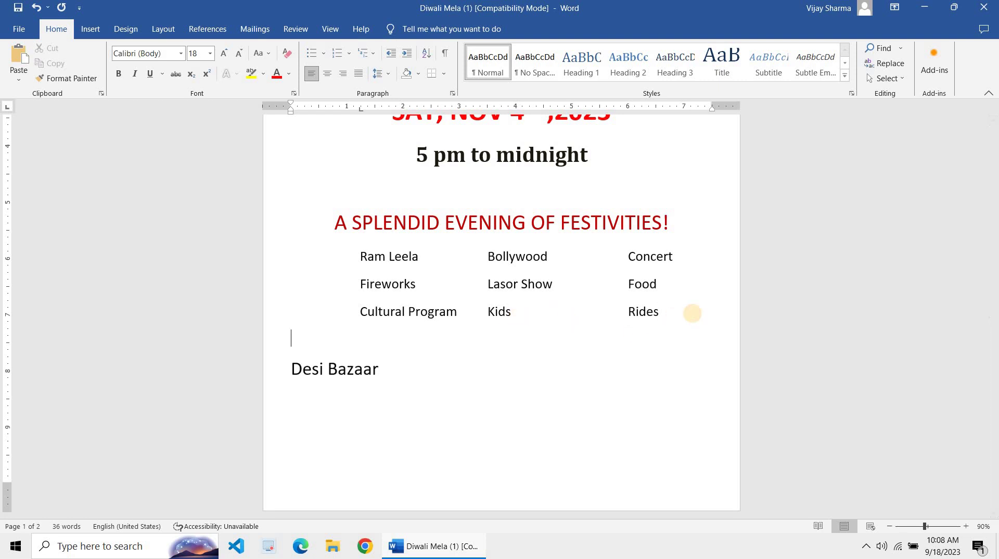
{"action": "key", "text": "Delete"}
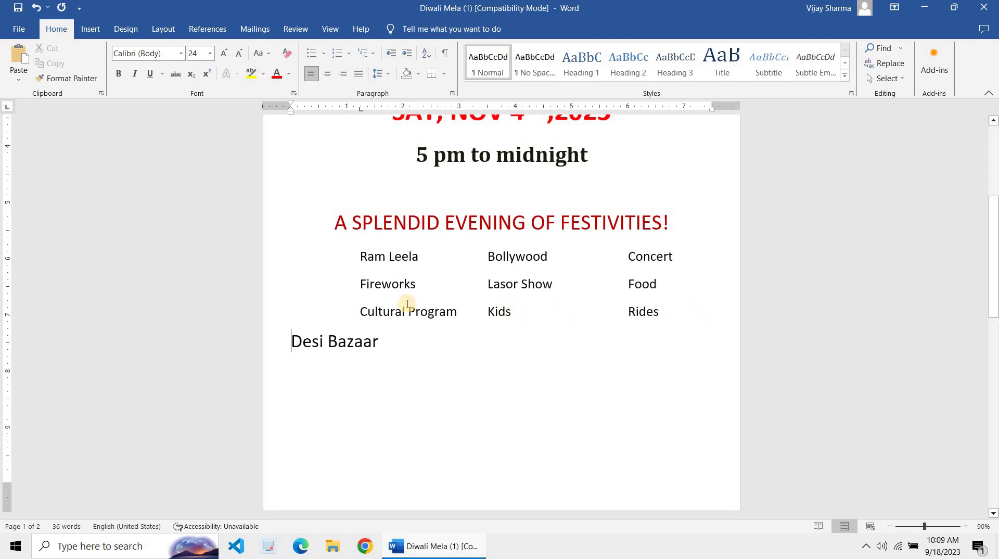
{"action": "left_click", "coordinate": [394, 311]}
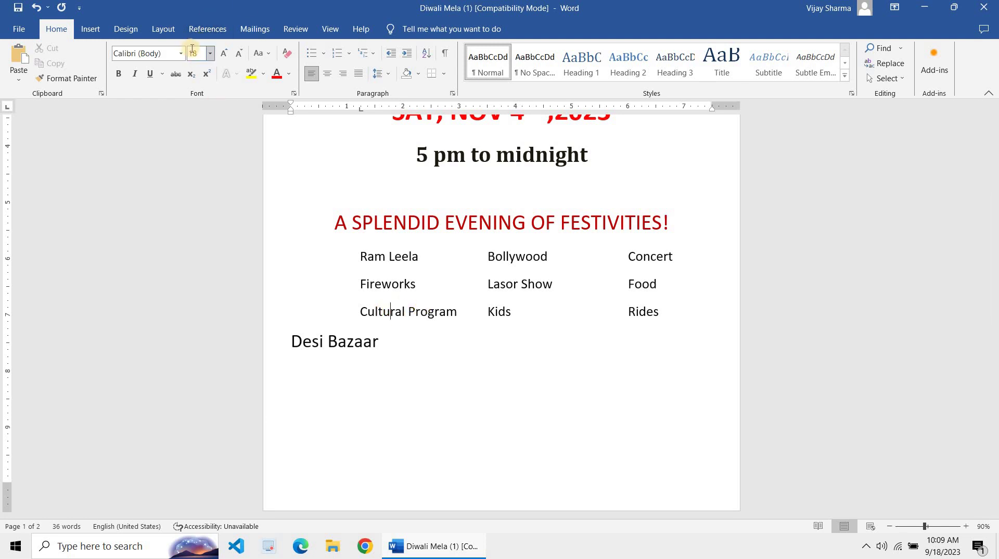
{"action": "left_click", "coordinate": [256, 352]}
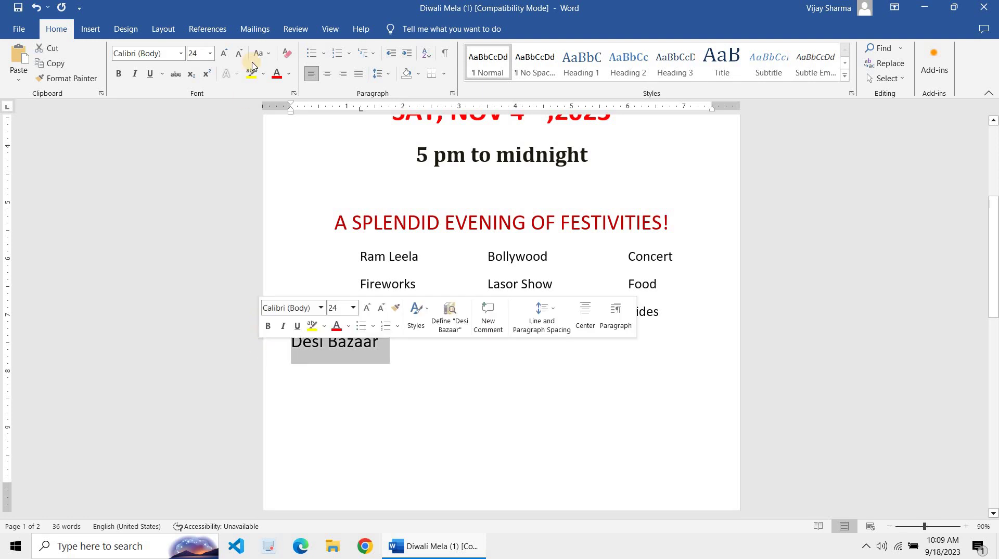
{"action": "left_click", "coordinate": [195, 54]}
{"action": "type", "text": "8"}
{"action": "key", "text": "Return"}
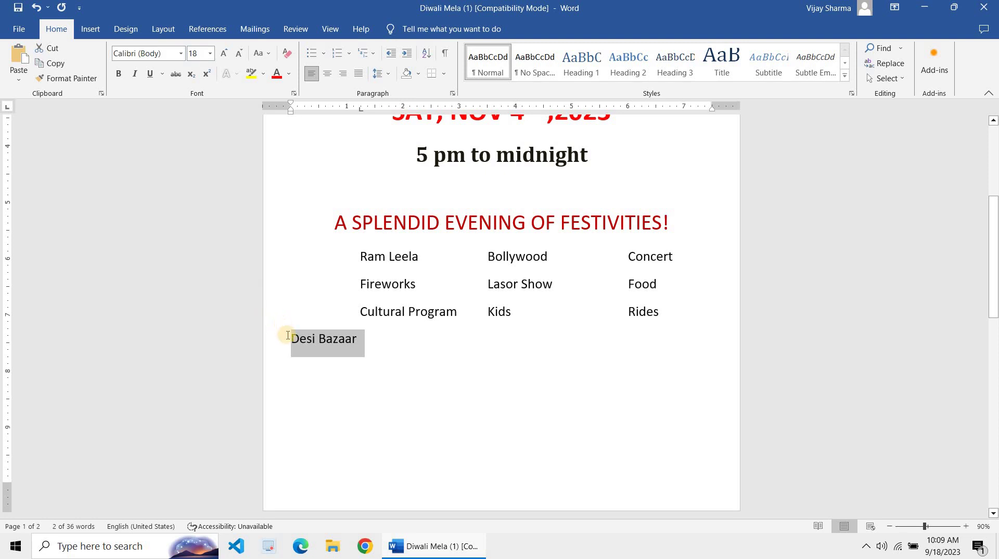
- Tab Desi Bazaar over so it sits under Cultural Program in the first column
{"action": "left_click", "coordinate": [287, 338]}
{"action": "key", "text": "Tab"}
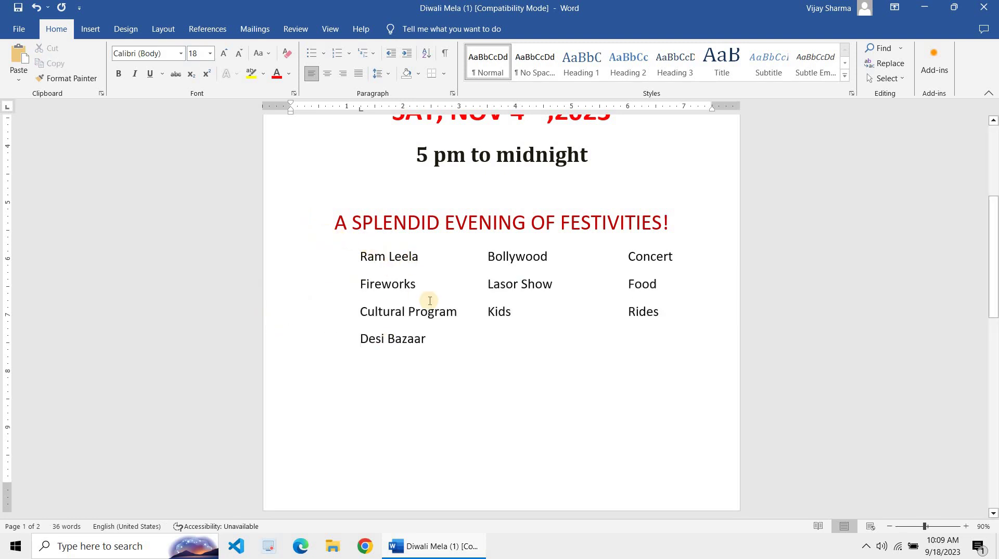
{"action": "scroll", "coordinate": [385, 350], "scroll_direction": "up", "scroll_amount": 3}
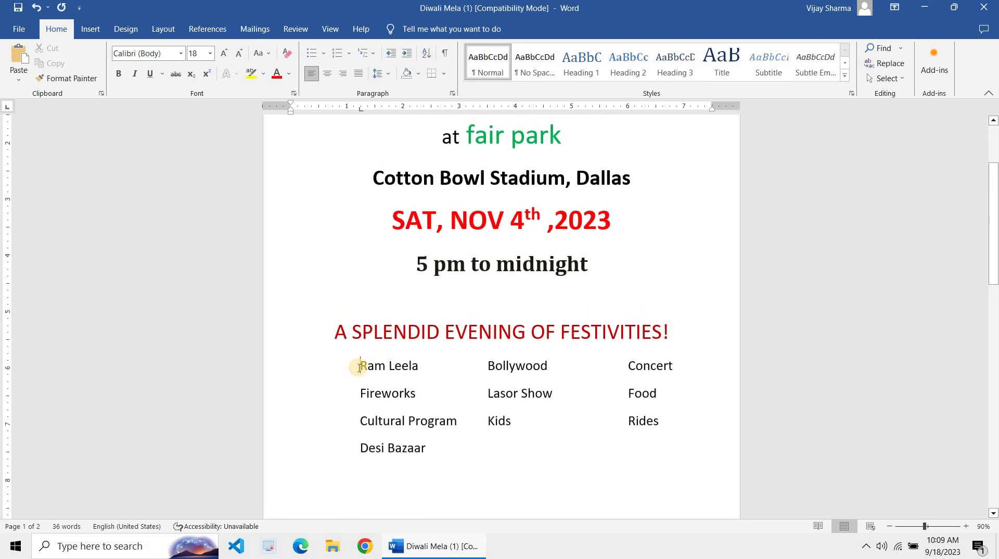
{"action": "left_click", "coordinate": [312, 345]}
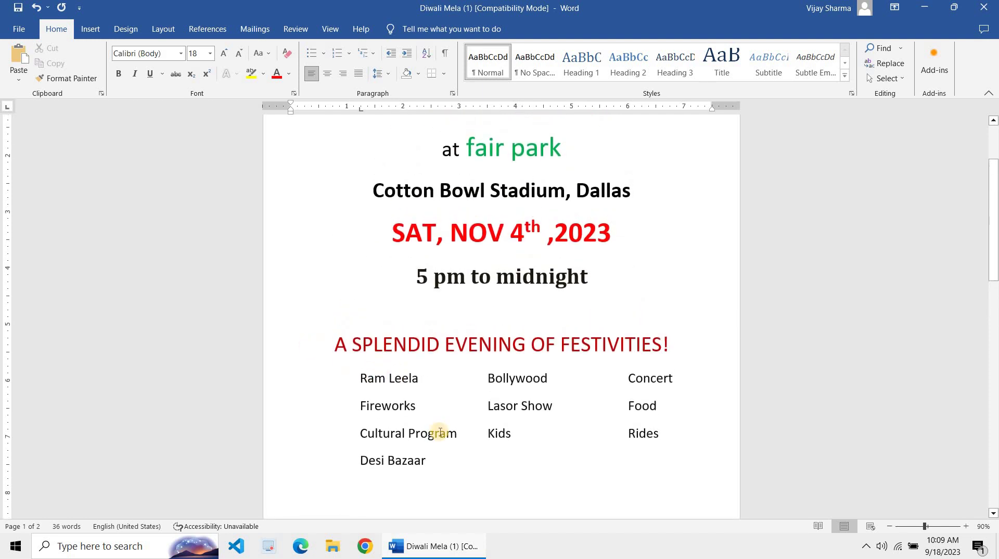
{"action": "scroll", "coordinate": [442, 435], "scroll_direction": "down", "scroll_amount": 3}
{"action": "left_click", "coordinate": [466, 409]}
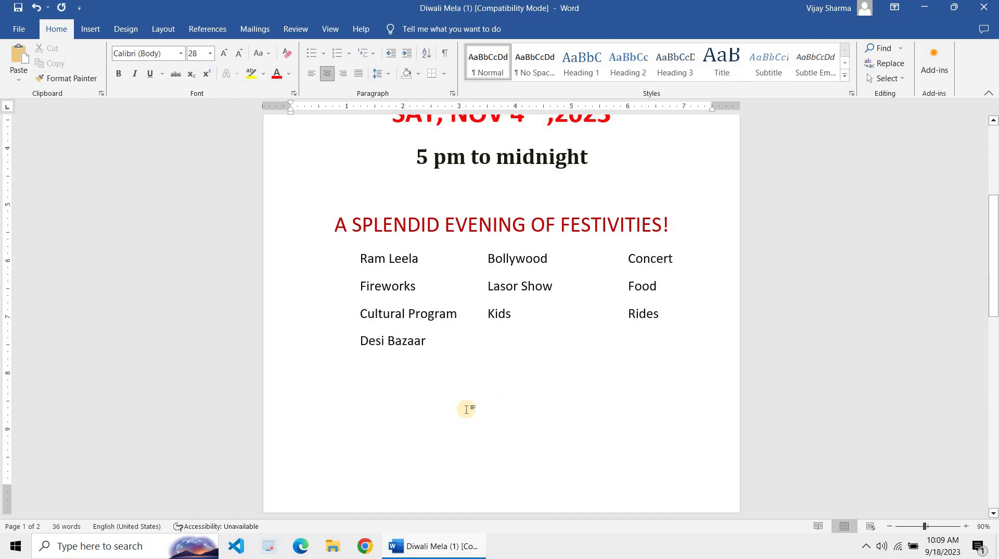
- Type a left-aligned 'Note:' label below the list, sized 22 pt and bold
{"action": "key", "text": "ctrl+l"}
{"action": "type", "text": "Note:"}
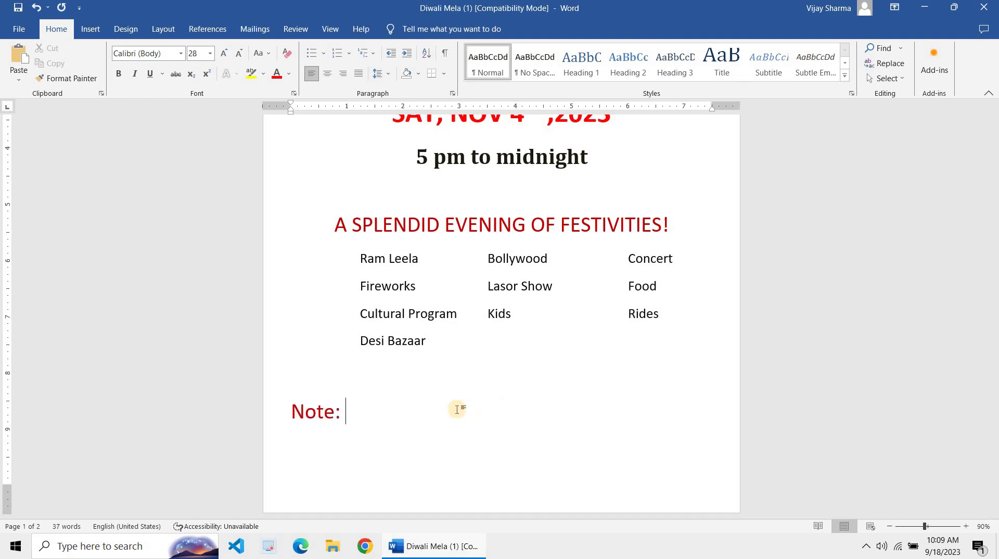
{"action": "left_click", "coordinate": [217, 426]}
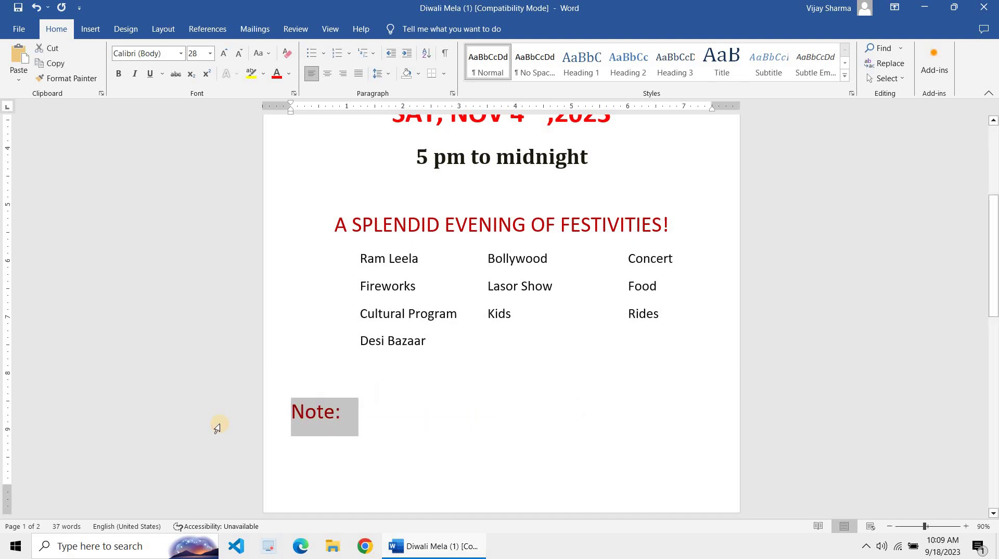
{"action": "key", "text": "ctrl+shift+comma"}
{"action": "key", "text": "ctrl+shift+comma"}
{"action": "key", "text": "ctrl+shift+comma"}
{"action": "key", "text": "ctrl+b"}
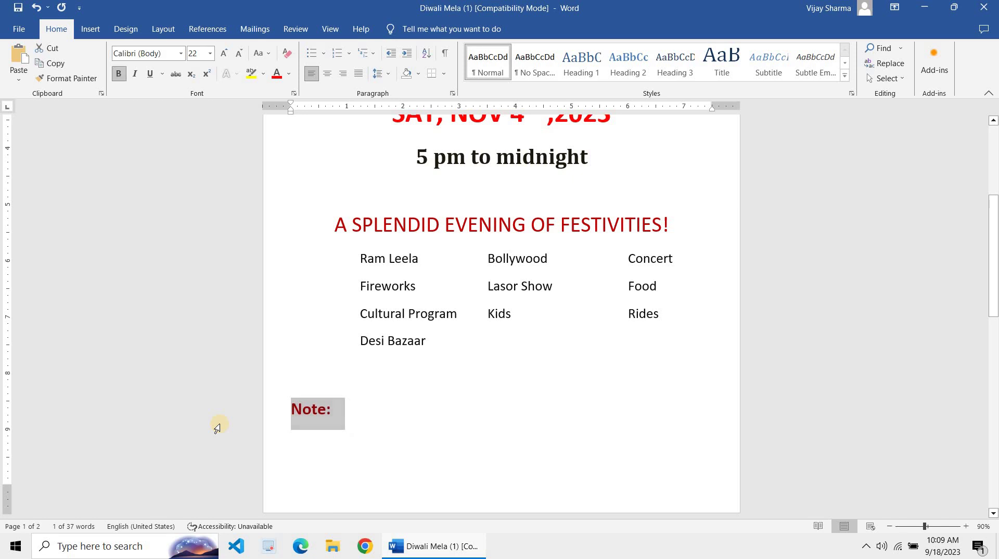
{"action": "key", "text": "End"}
{"action": "type", "text": "Please"}
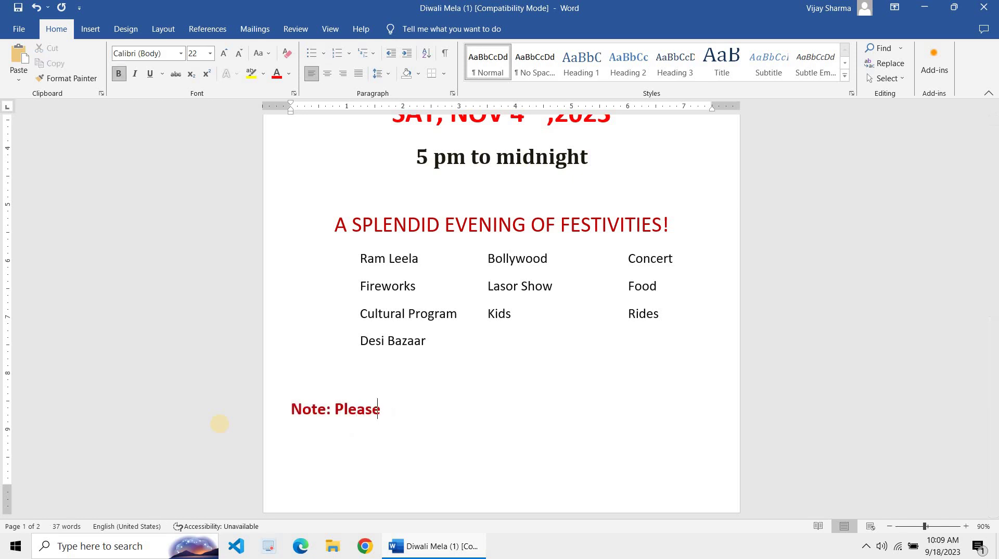
{"action": "key", "text": "BackSpace"}
{"action": "key", "text": "BackSpace"}
{"action": "key", "text": "BackSpace"}
{"action": "key", "text": "BackSpace"}
{"action": "key", "text": "BackSpace"}
{"action": "scroll", "coordinate": [219, 423], "scroll_direction": "up", "scroll_amount": 3}
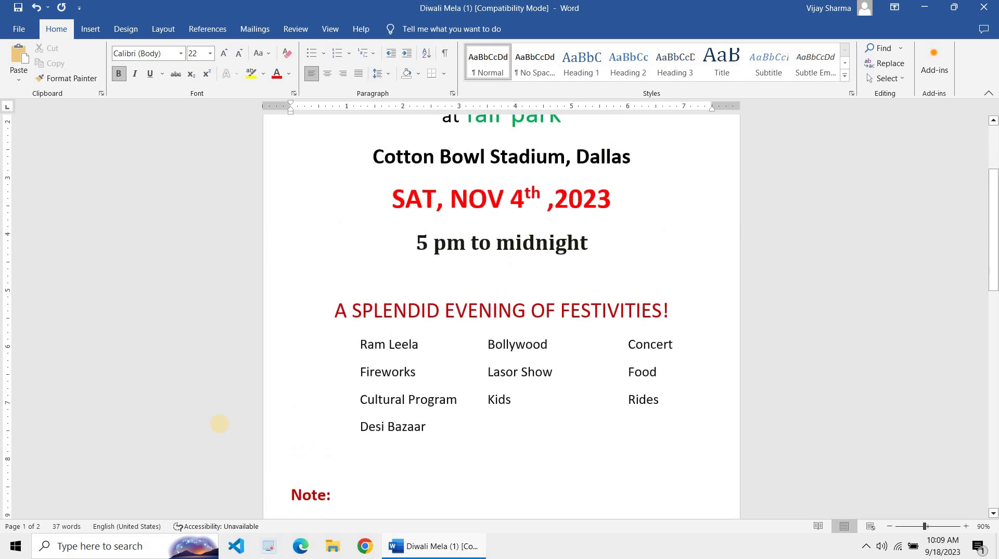
{"action": "scroll", "coordinate": [219, 424], "scroll_direction": "down", "scroll_amount": 3}
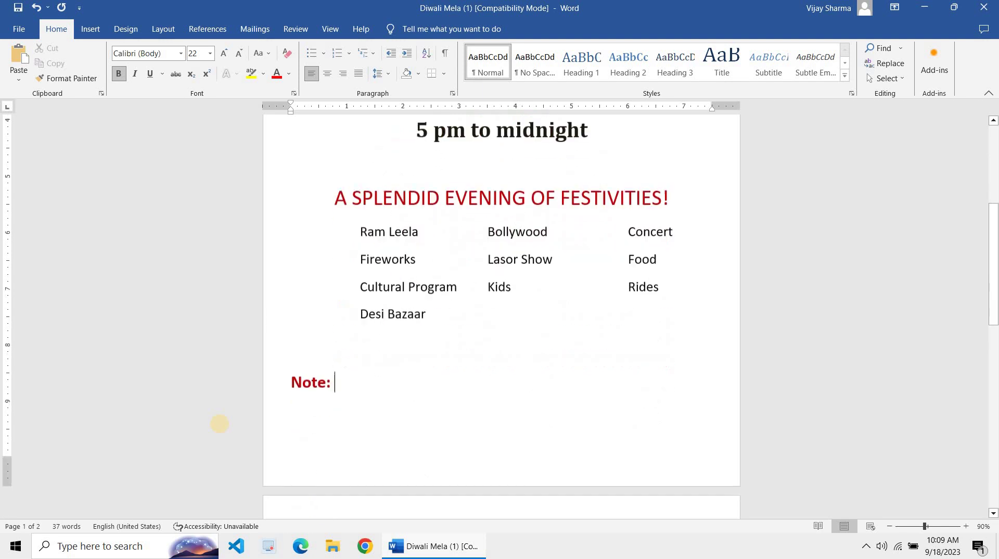
{"action": "scroll", "coordinate": [219, 424], "scroll_direction": "up", "scroll_amount": 5}
{"action": "scroll", "coordinate": [219, 424], "scroll_direction": "up", "scroll_amount": 3}
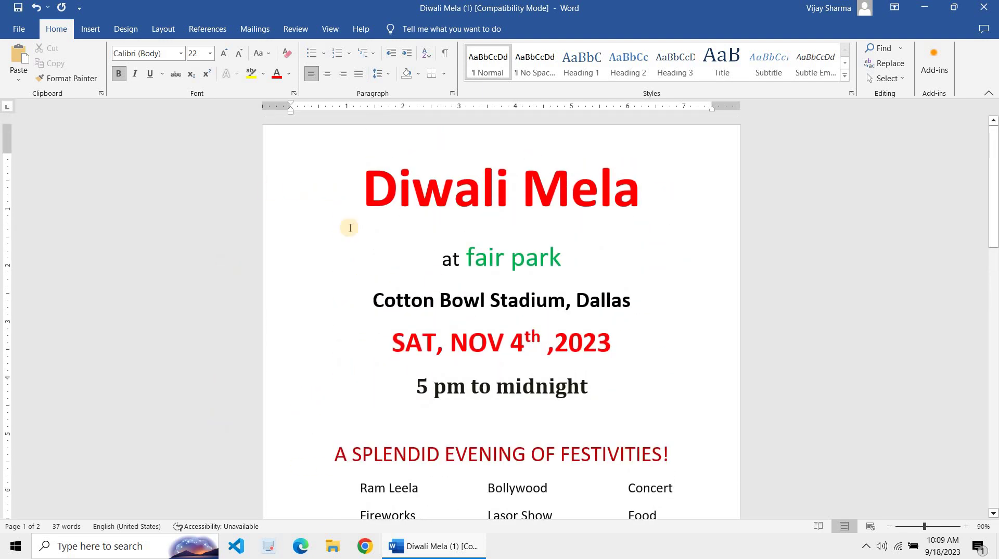
{"action": "scroll", "coordinate": [436, 281], "scroll_direction": "down", "scroll_amount": 5}
{"action": "scroll", "coordinate": [436, 281], "scroll_direction": "up", "scroll_amount": 3}
{"action": "scroll", "coordinate": [435, 279], "scroll_direction": "down", "scroll_amount": 2}
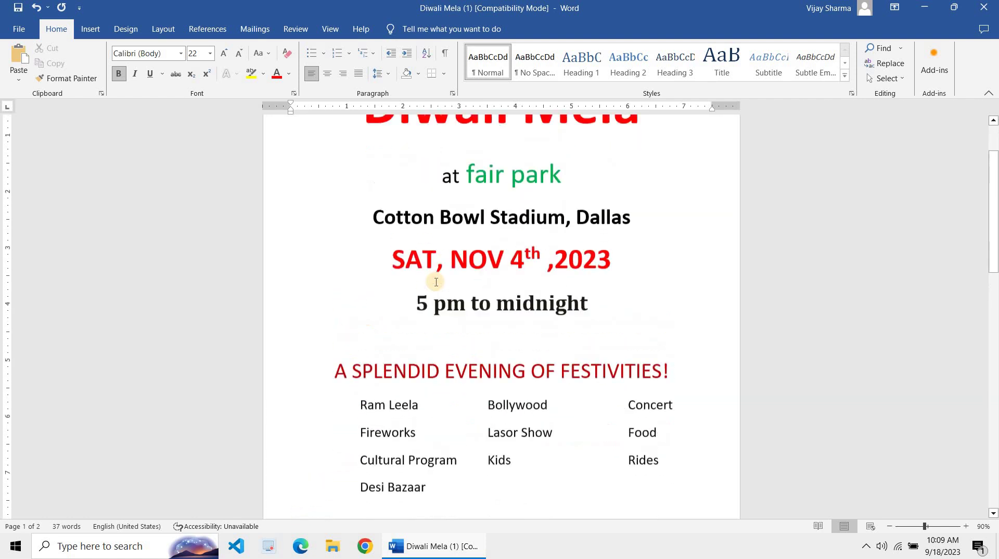
{"action": "scroll", "coordinate": [364, 207], "scroll_direction": "up", "scroll_amount": 2}
{"action": "left_click", "coordinate": [295, 194]}
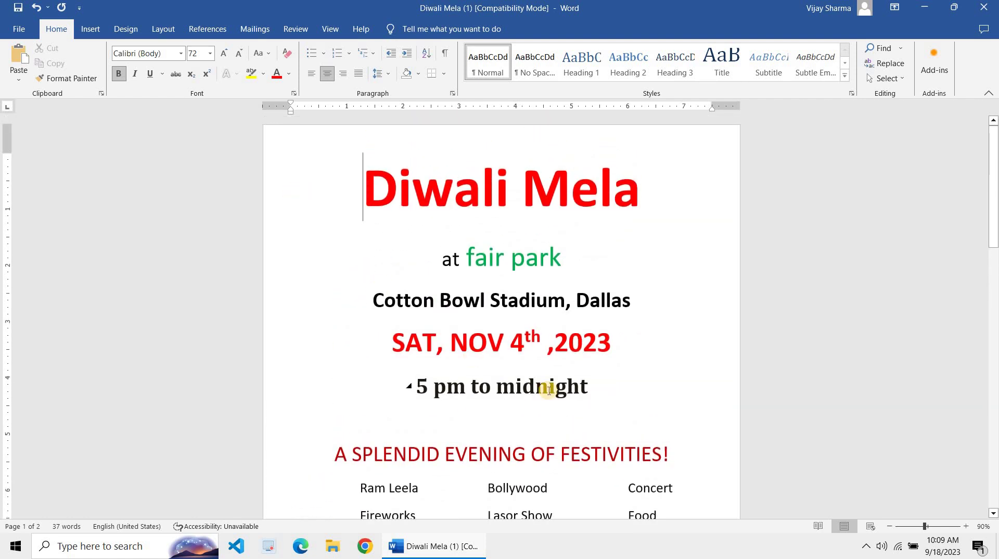
{"action": "scroll", "coordinate": [548, 391], "scroll_direction": "down", "scroll_amount": 3}
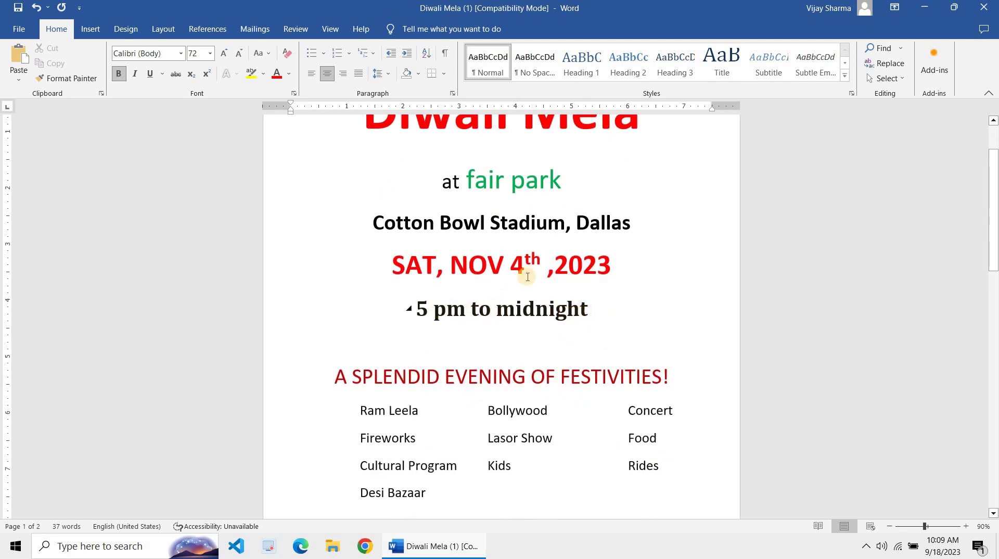
{"action": "left_click", "coordinate": [618, 268]}
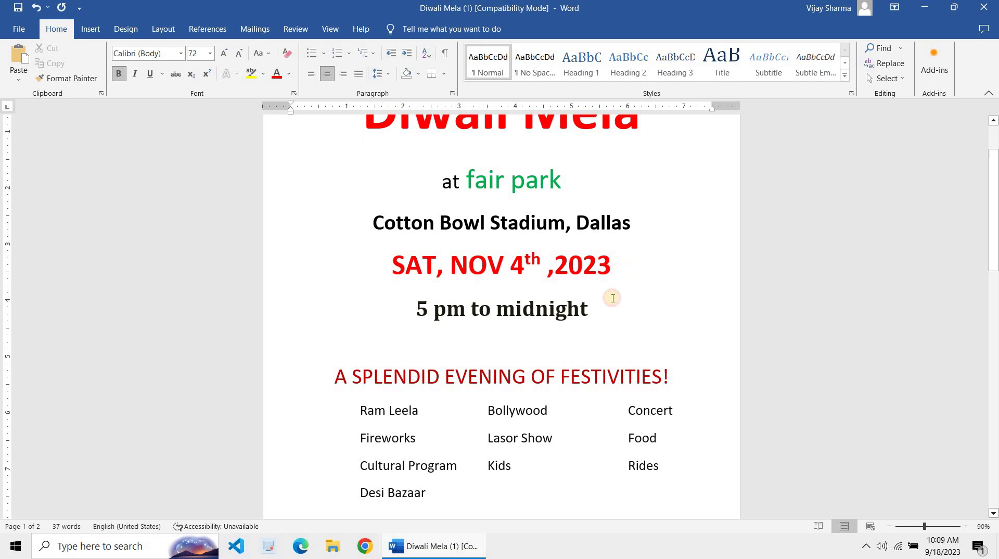
{"action": "left_click", "coordinate": [609, 317]}
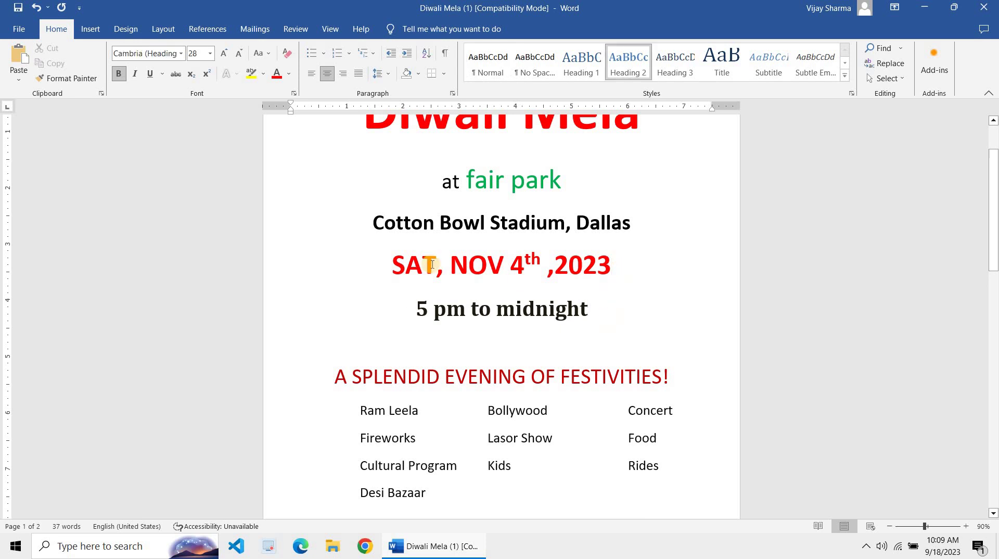
{"action": "scroll", "coordinate": [386, 282], "scroll_direction": "up", "scroll_amount": 3}
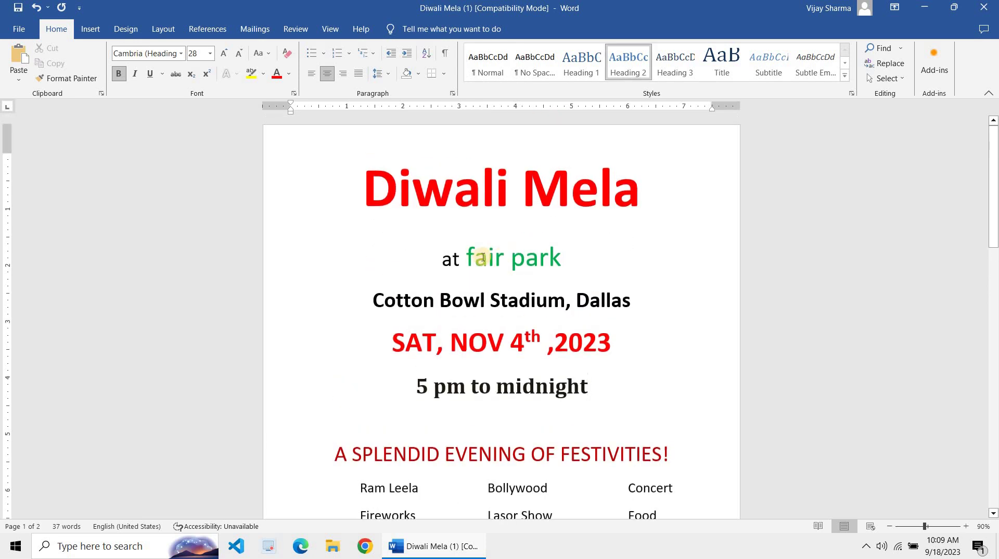
- Draw a Flowchart: Off-page Connector shape over the date and time lines below the venue
{"action": "left_click", "coordinate": [92, 28]}
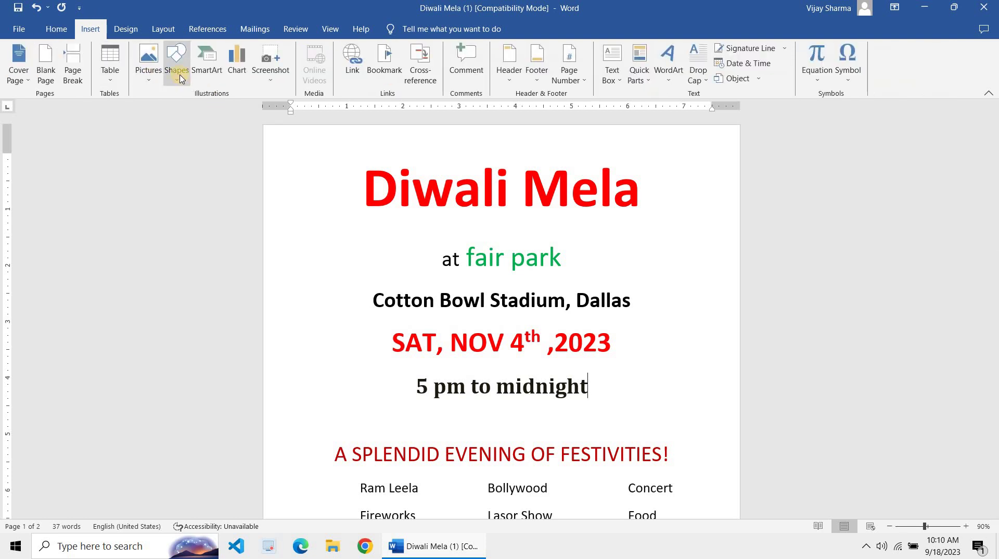
{"action": "left_click", "coordinate": [176, 73]}
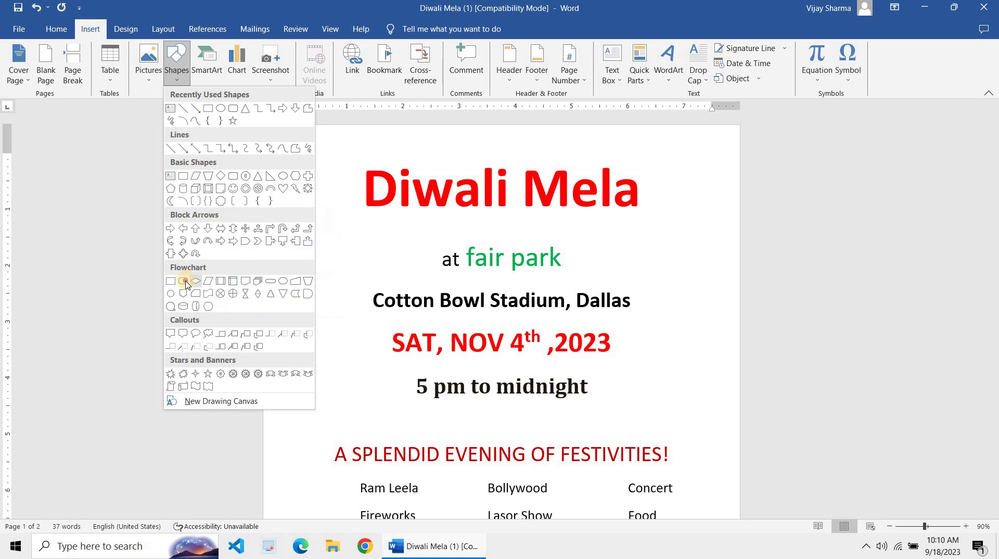
{"action": "left_click", "coordinate": [179, 78]}
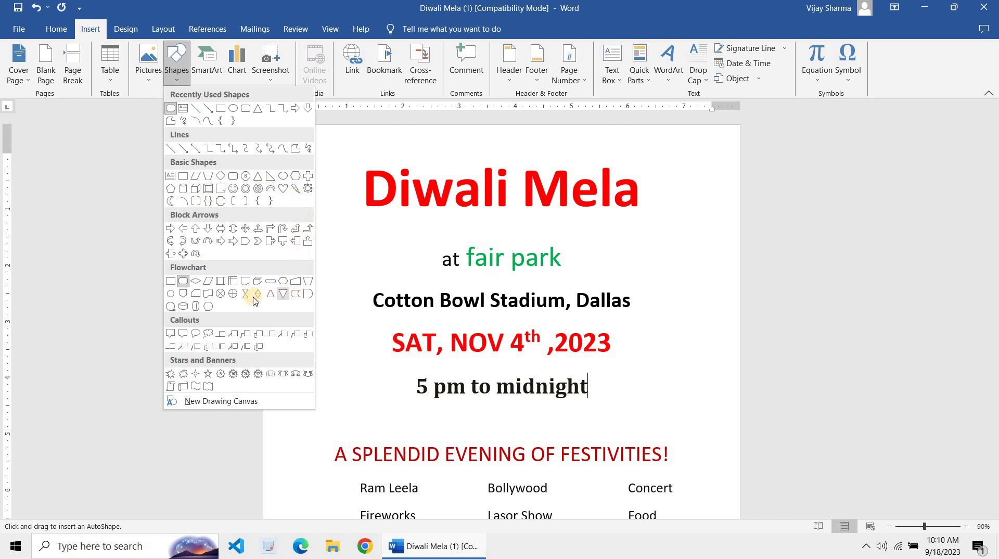
{"action": "left_click", "coordinate": [186, 293]}
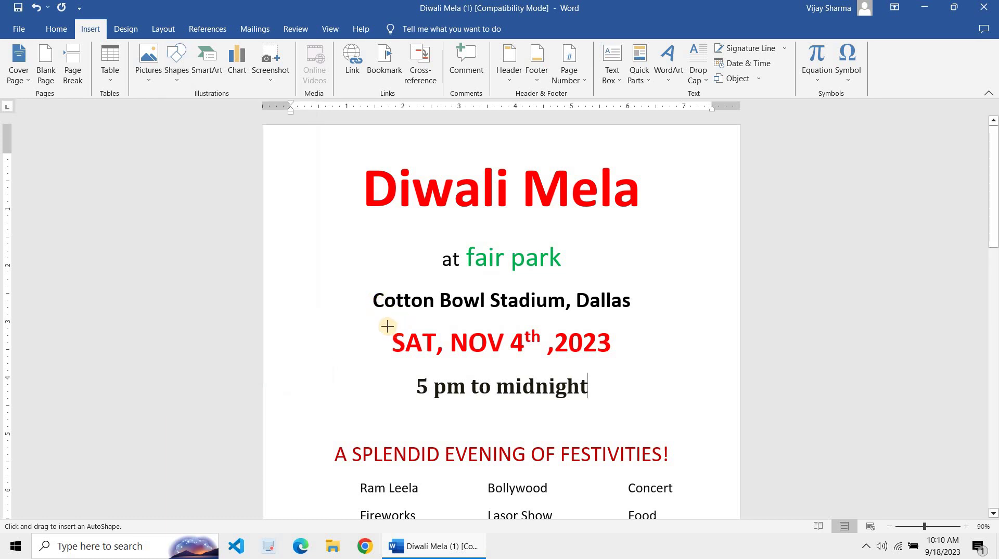
{"action": "left_click_drag", "start_coordinate": [379, 321], "coordinate": [609, 440]}
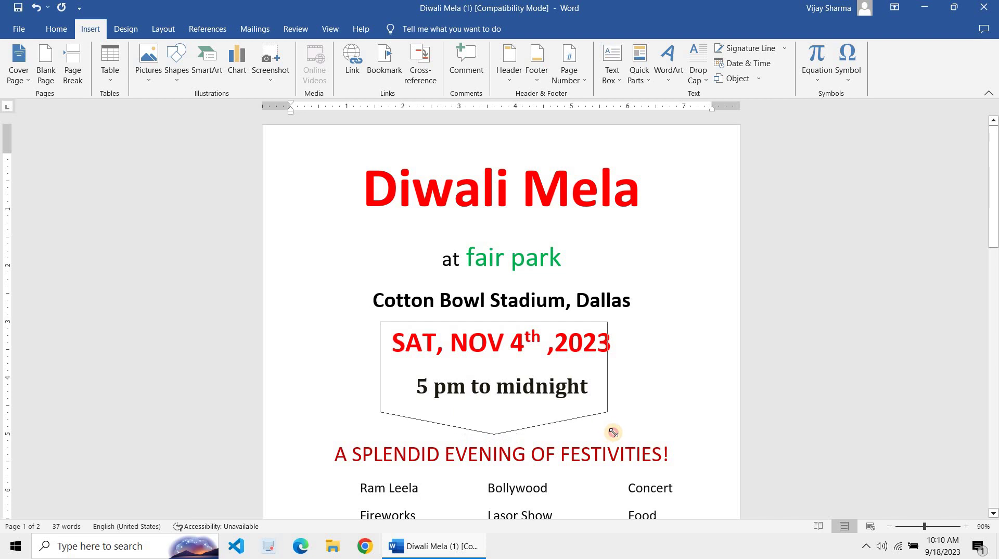
{"action": "left_click_drag", "start_coordinate": [609, 440], "coordinate": [612, 432]}
- Stretch the banner's point downward and send the shape one layer backward
{"action": "scroll", "coordinate": [587, 354], "scroll_direction": "down", "scroll_amount": 3}
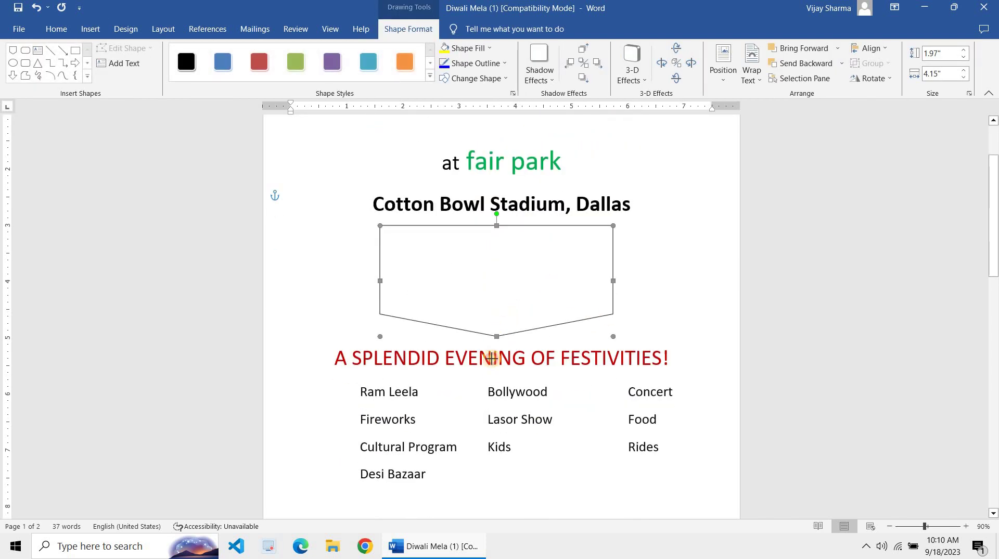
{"action": "left_click_drag", "start_coordinate": [496, 336], "coordinate": [491, 375]}
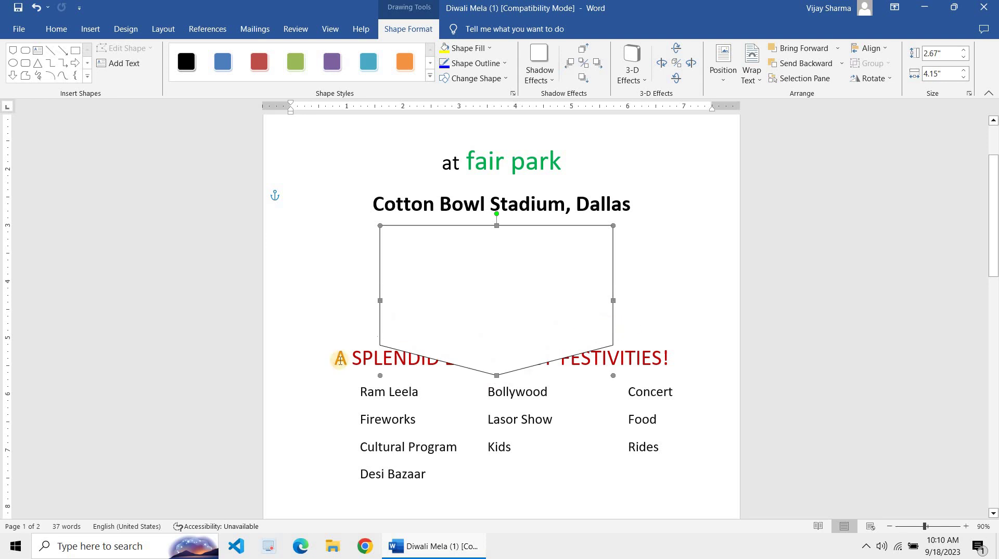
{"action": "left_click", "coordinate": [413, 325]}
{"action": "left_click", "coordinate": [337, 356]}
{"action": "left_click", "coordinate": [562, 293]}
{"action": "right_click", "coordinate": [562, 294]}
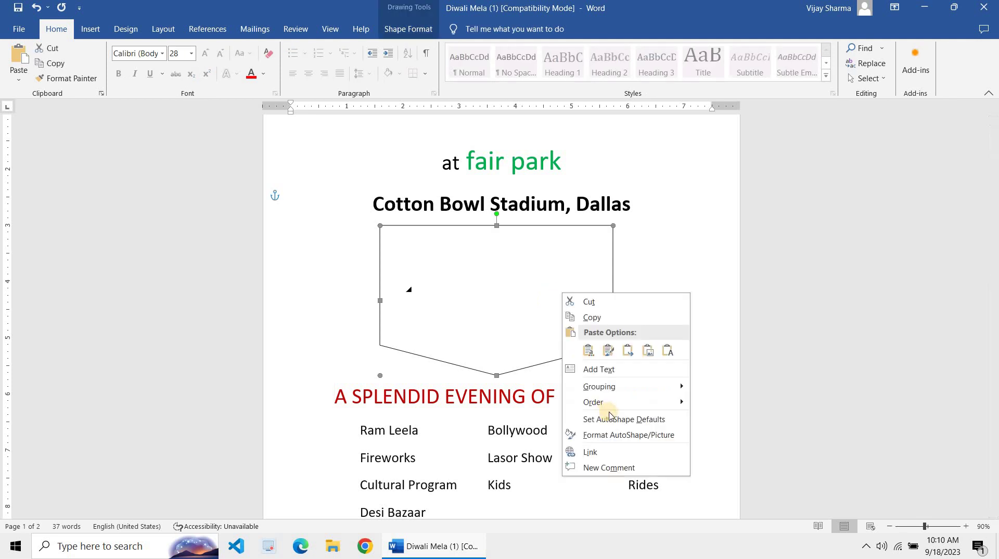
{"action": "mouse_move", "coordinate": [629, 401]}
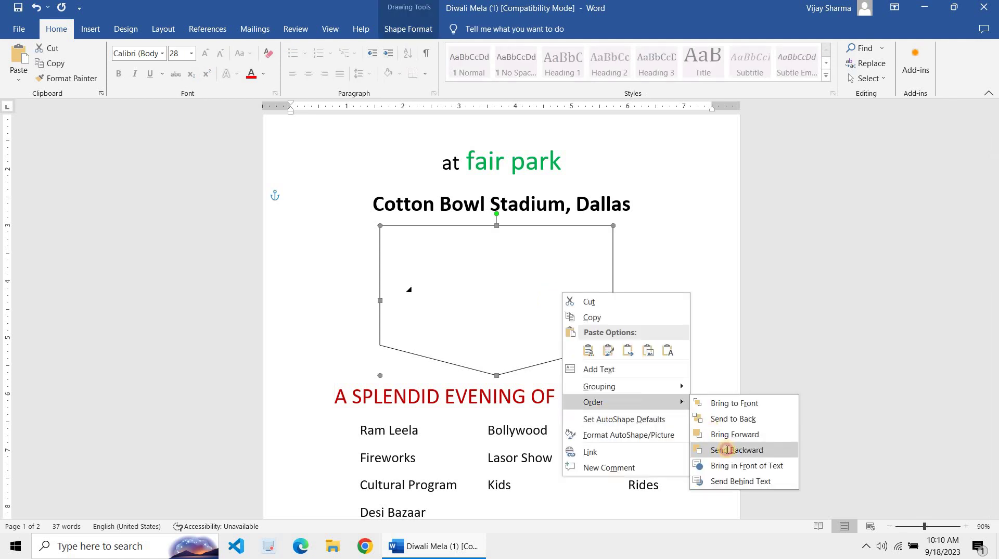
{"action": "left_click", "coordinate": [727, 451]}
- Move the banner down and cut the date and time lines from the page
{"action": "left_click_drag", "start_coordinate": [564, 271], "coordinate": [559, 314]}
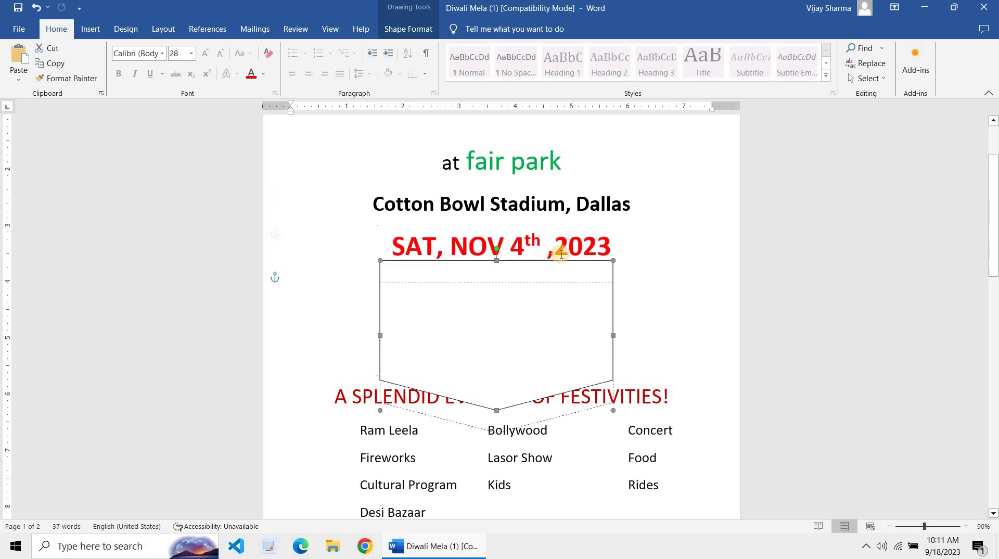
{"action": "left_click", "coordinate": [556, 252]}
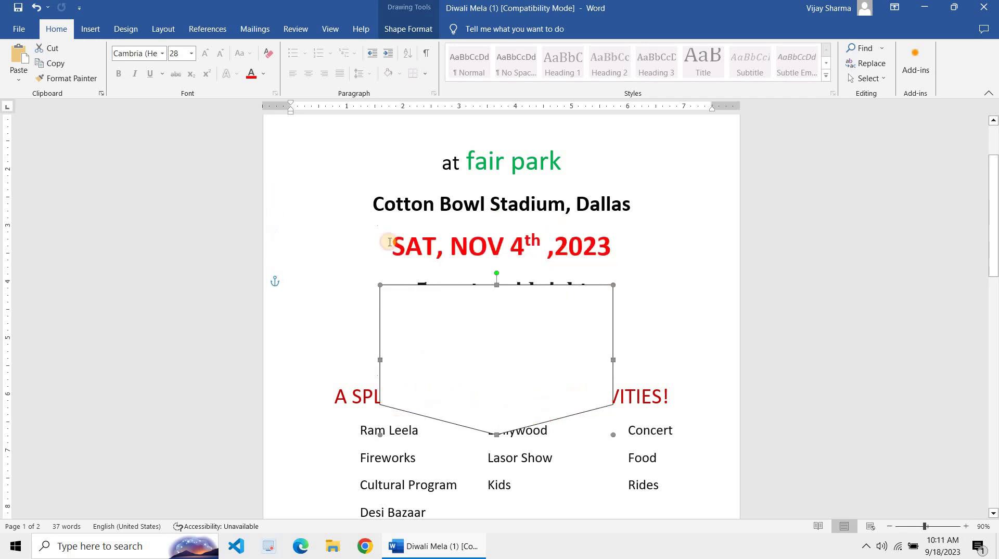
{"action": "triple_click", "coordinate": [608, 263]}
{"action": "left_click", "coordinate": [582, 297]}
{"action": "left_click_drag", "start_coordinate": [582, 297], "coordinate": [582, 365]}
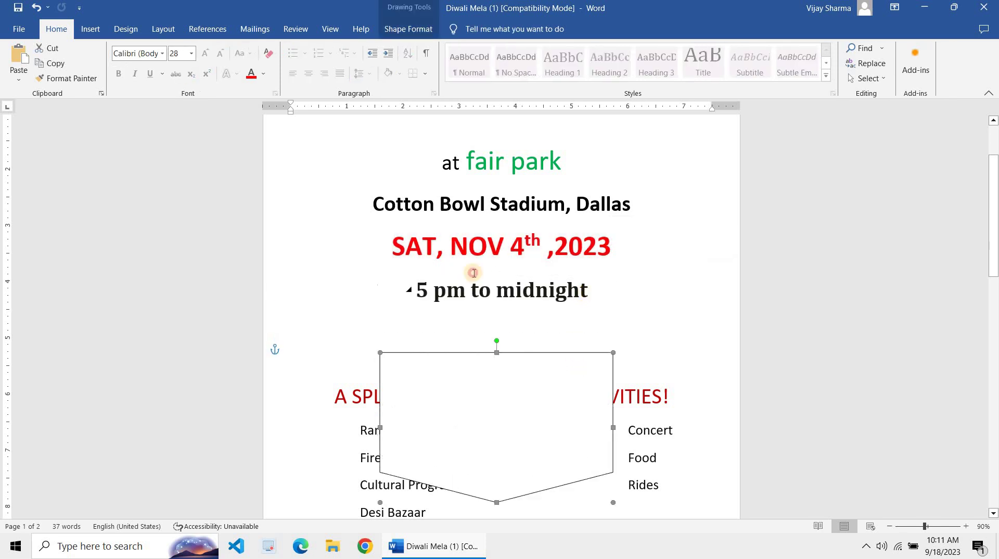
{"action": "left_click_drag", "start_coordinate": [393, 245], "coordinate": [446, 292]}
{"action": "key", "text": "ctrl+c"}
{"action": "key", "text": "Delete"}
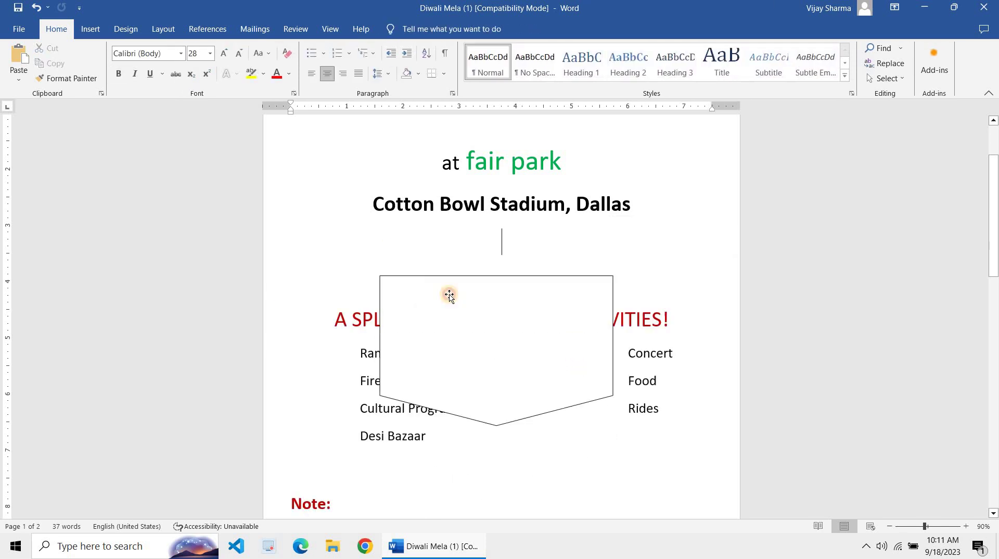
- Add two empty lines below the stadium name to make room for the banner
{"action": "left_click", "coordinate": [445, 250]}
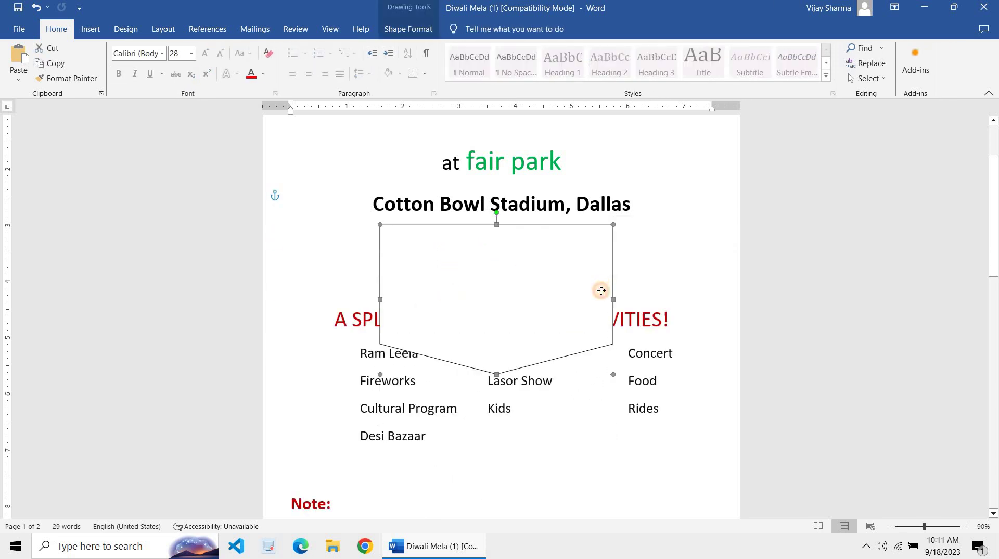
{"action": "left_click", "coordinate": [640, 285]}
{"action": "key", "text": "Return"}
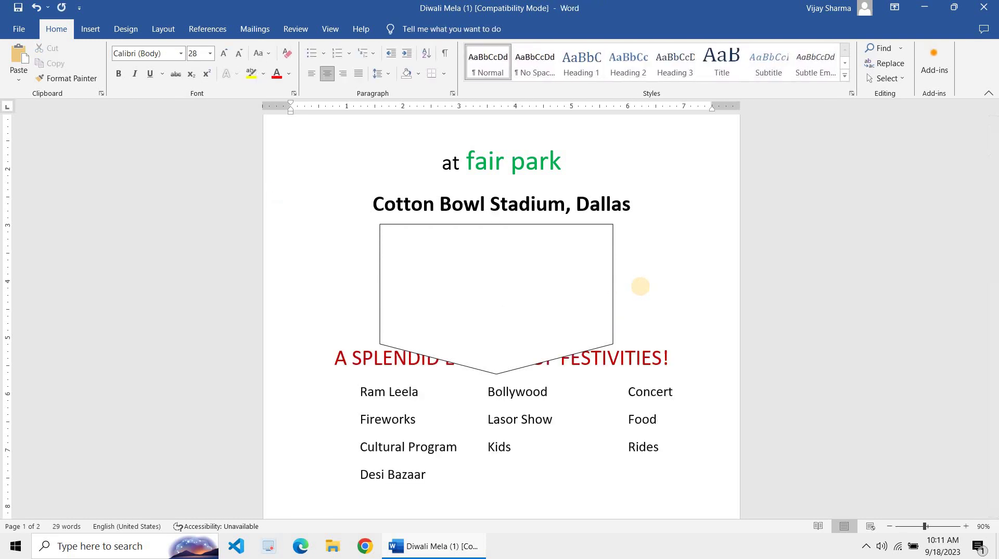
{"action": "key", "text": "Return"}
{"action": "key", "text": "Return"}
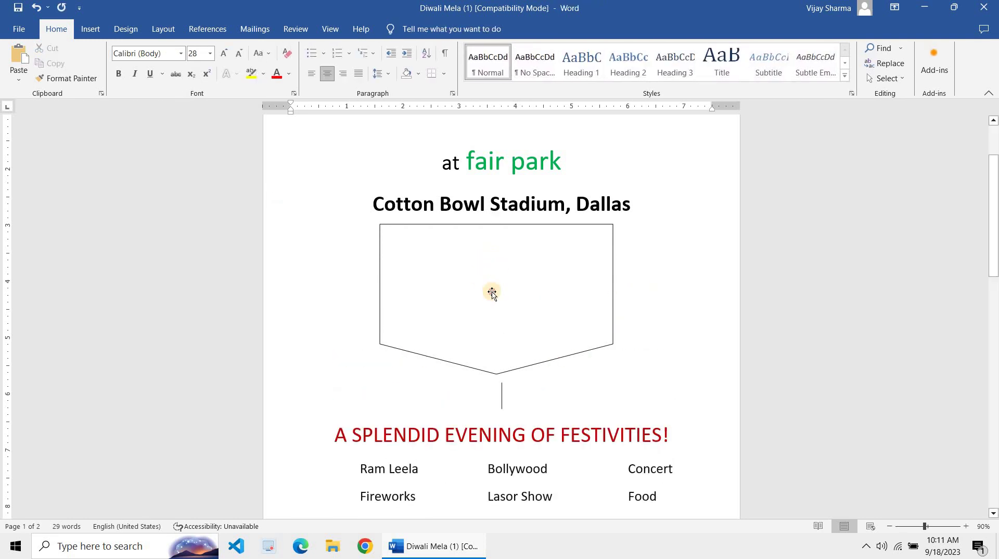
{"action": "left_click", "coordinate": [492, 292]}
{"action": "right_click", "coordinate": [491, 292]}
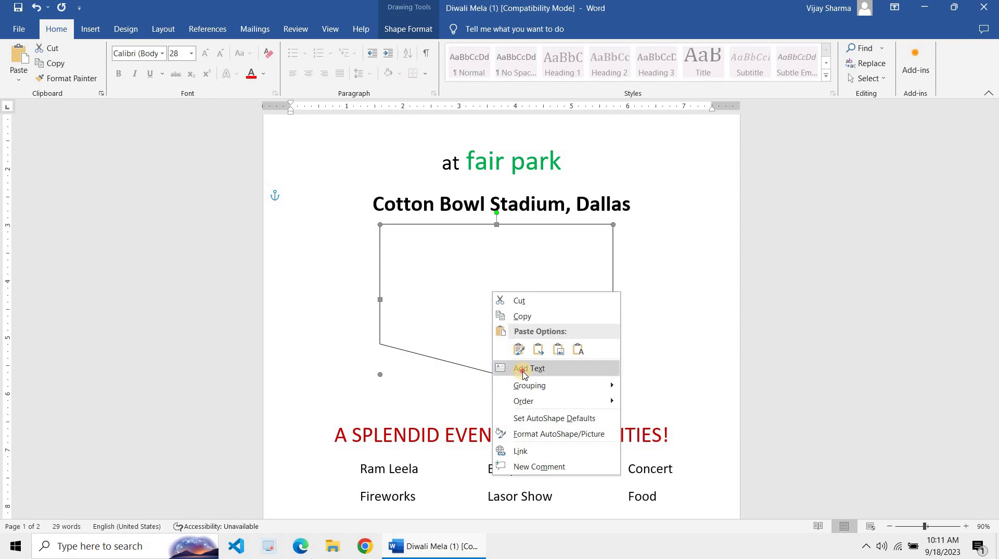
- Paste 'SAT, NOV 4th ,2023' into the banner, drop the time line, and shorten the shape
{"action": "left_click", "coordinate": [523, 368]}
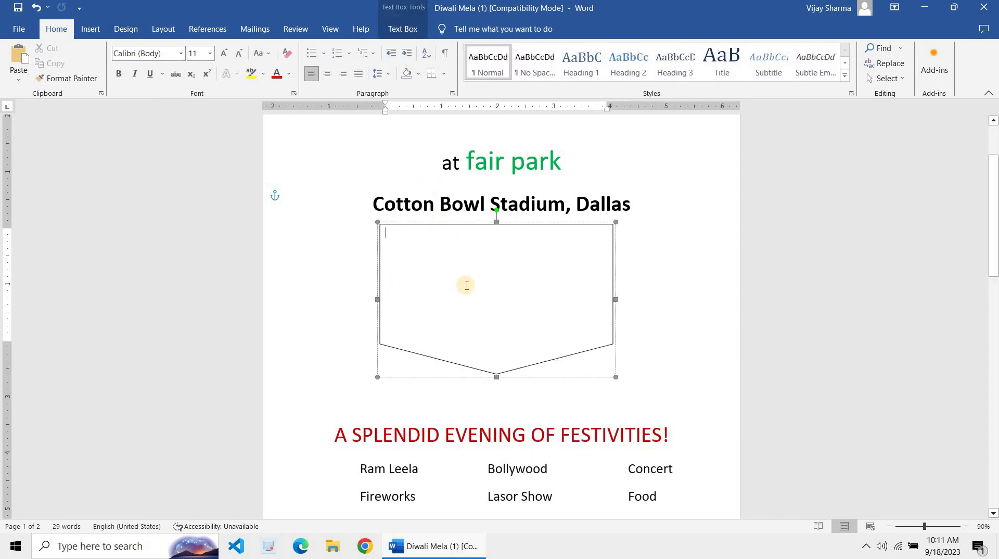
{"action": "key", "text": "ctrl+v"}
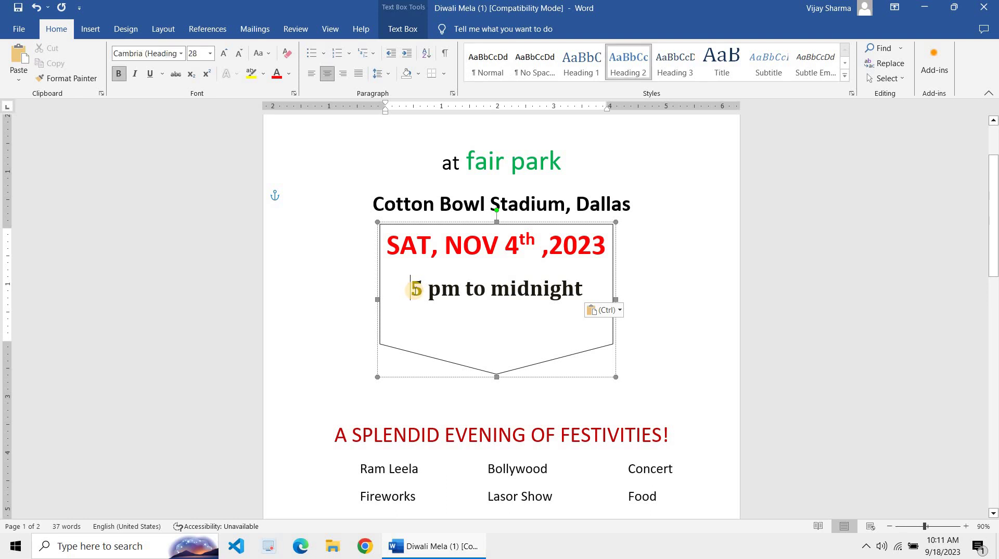
{"action": "triple_click", "coordinate": [414, 290]}
{"action": "key", "text": "ctrl+c"}
{"action": "key", "text": "Delete"}
{"action": "key", "text": "BackSpace"}
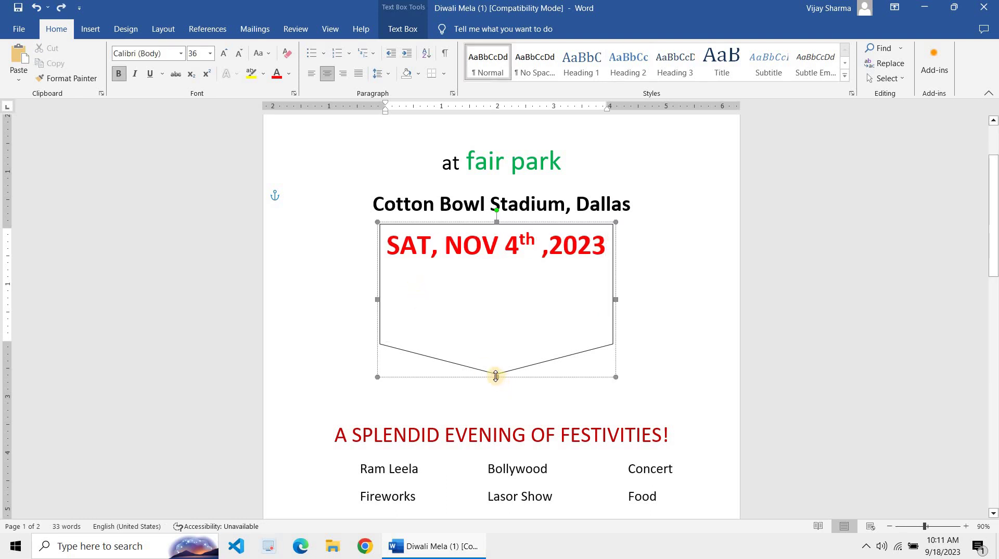
{"action": "left_click_drag", "start_coordinate": [496, 376], "coordinate": [505, 281]}
- Paste '5 pm to midnight' below the banner, tidy the blank lines, and lower the banner's point
{"action": "left_click", "coordinate": [506, 307]}
{"action": "key", "text": "ctrl+v"}
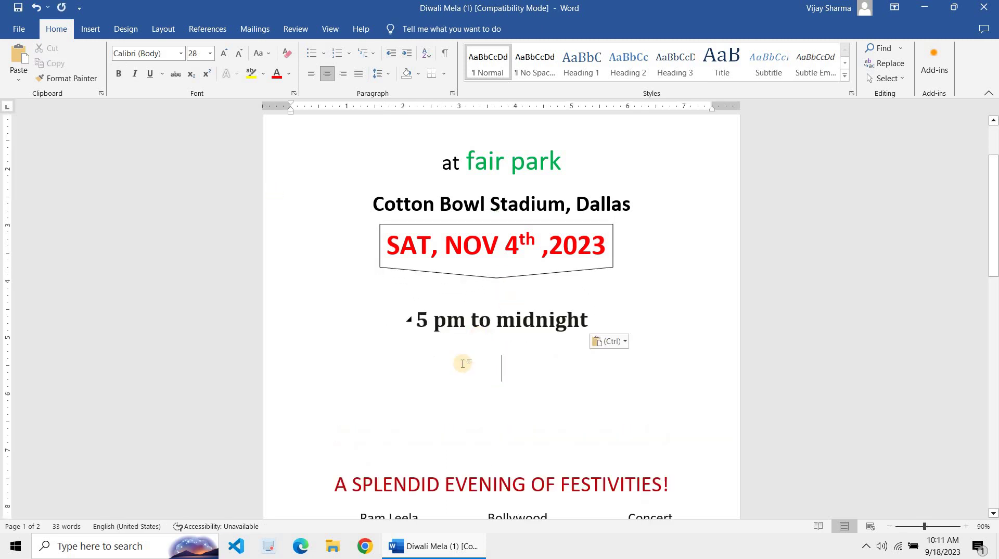
{"action": "key", "text": "Delete"}
{"action": "key", "text": "Delete"}
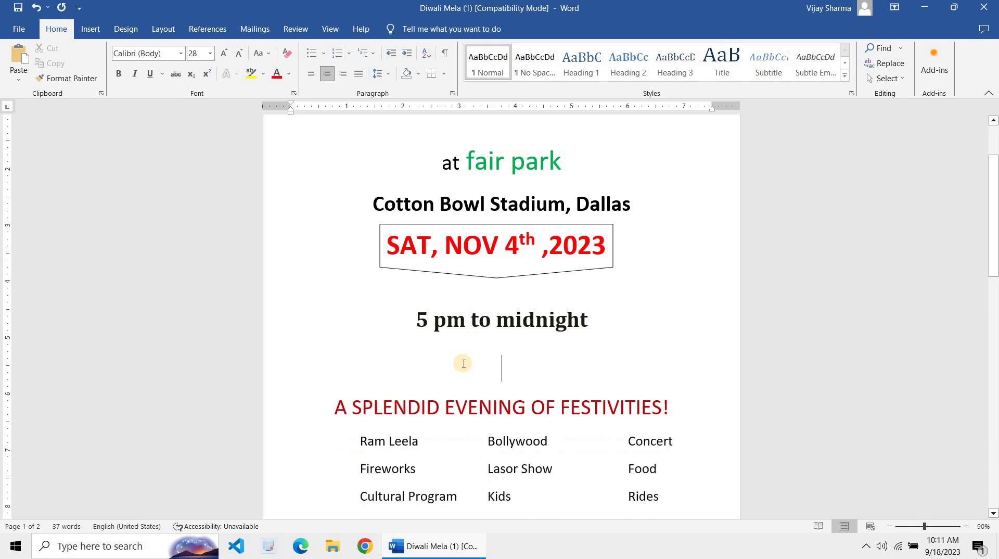
{"action": "key", "text": "Delete"}
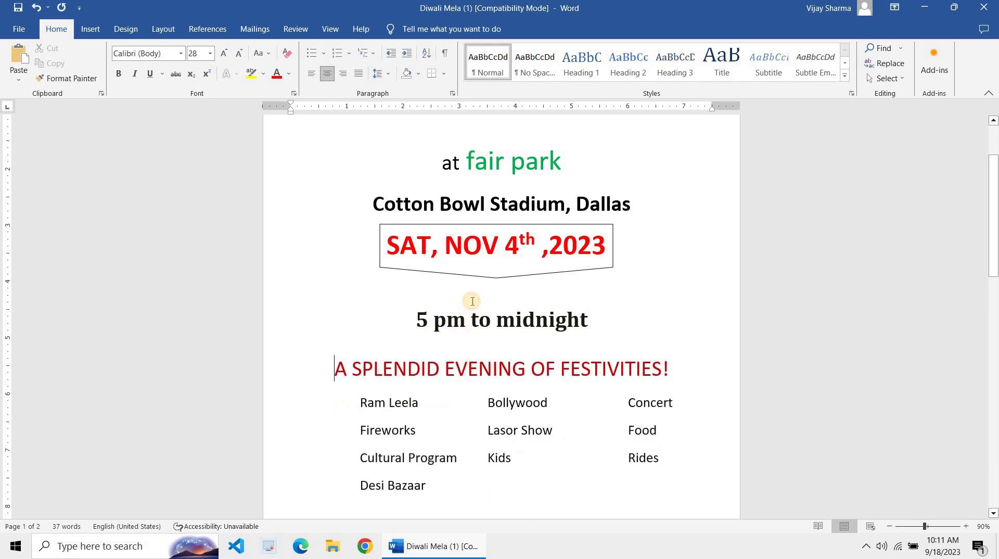
{"action": "key", "text": "Delete"}
{"action": "key", "text": "Return"}
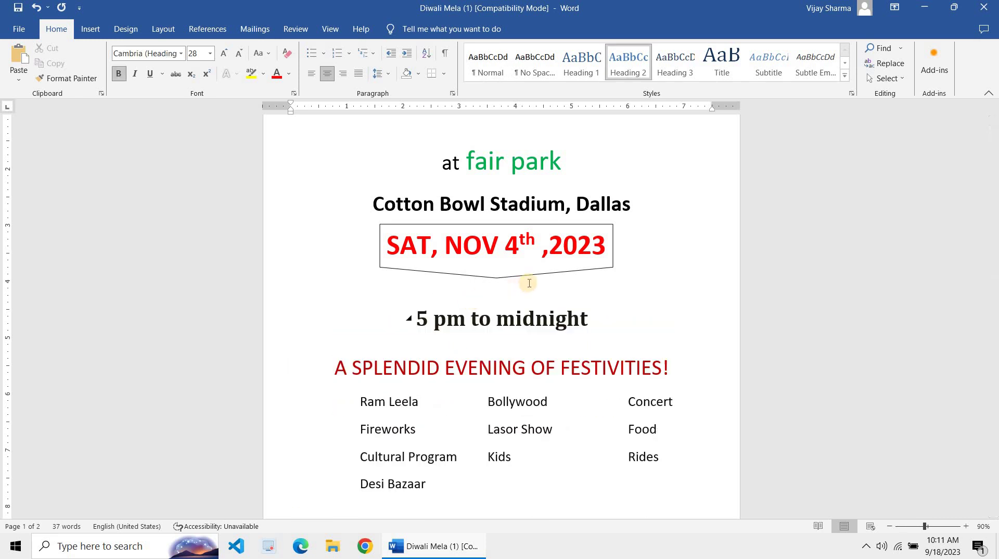
{"action": "left_click", "coordinate": [511, 277]}
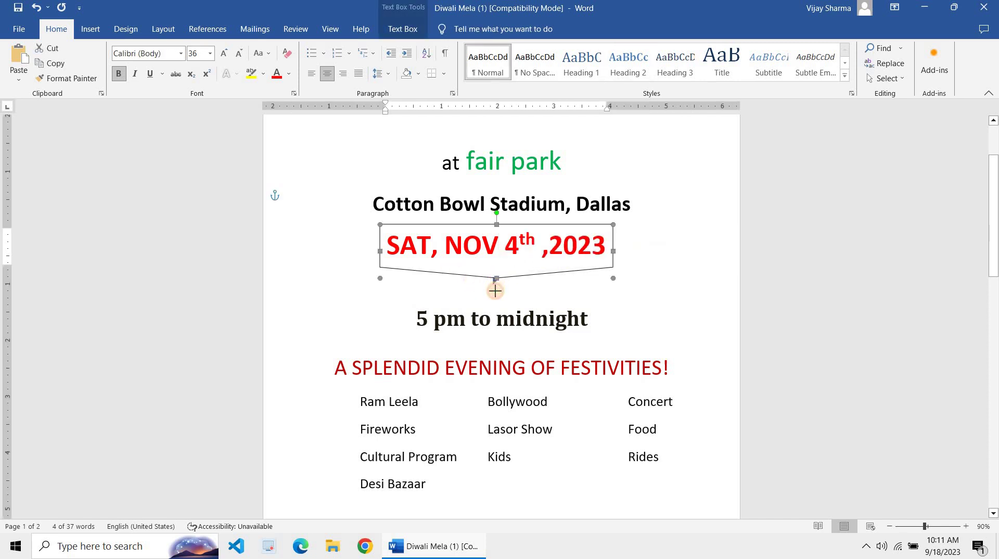
{"action": "left_click_drag", "start_coordinate": [495, 294], "coordinate": [496, 295]}
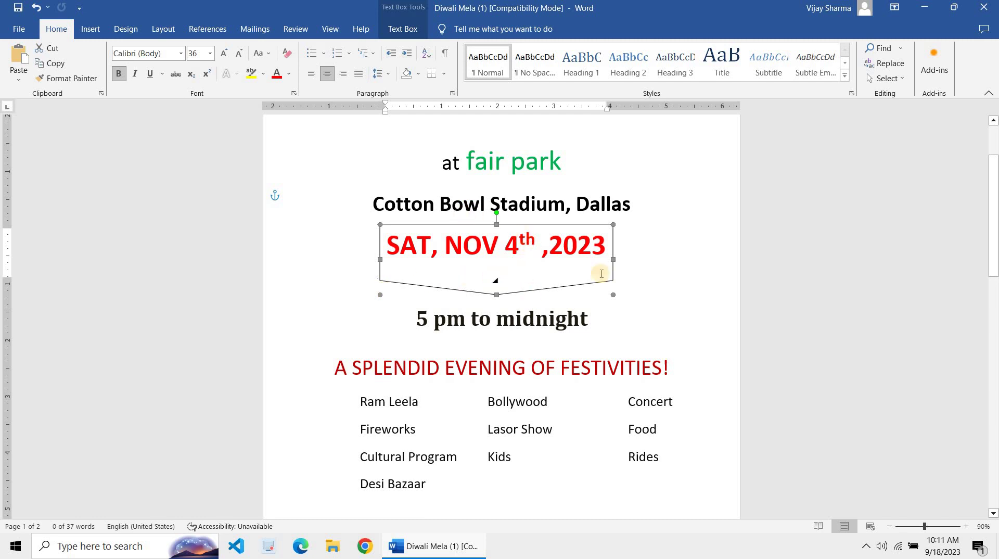
{"action": "left_click", "coordinate": [575, 230]}
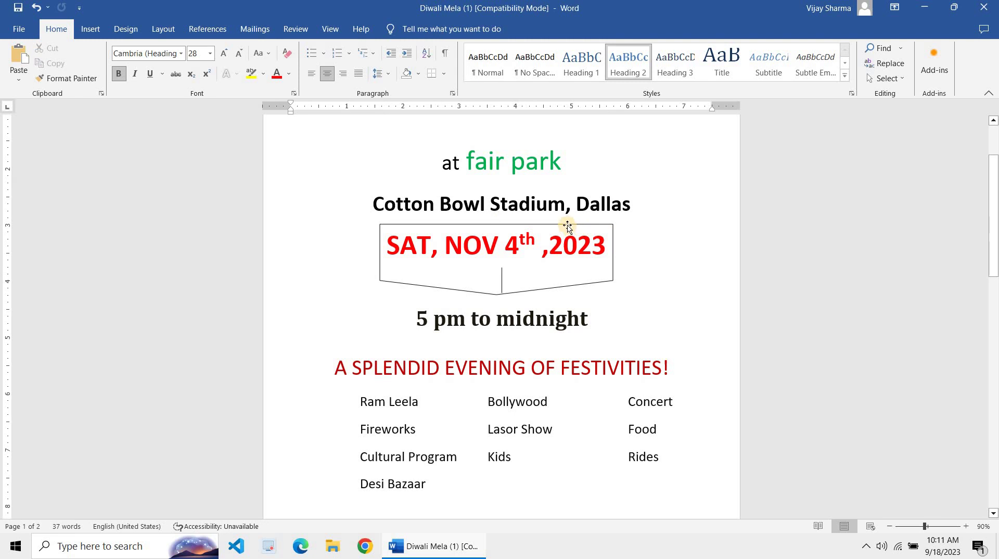
- Give the date banner an orange fill with white date text
{"action": "double_click", "coordinate": [567, 227]}
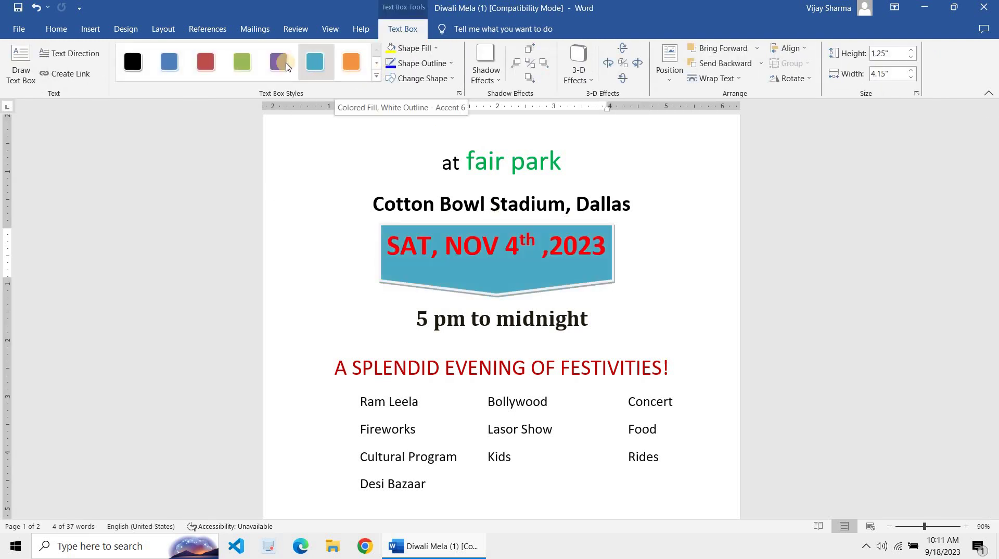
{"action": "left_click", "coordinate": [359, 65]}
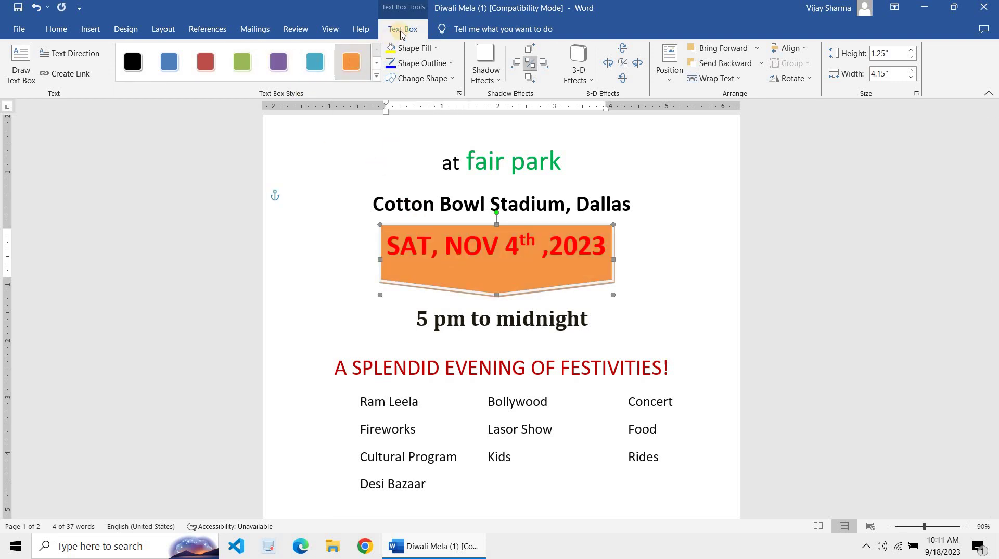
{"action": "left_click", "coordinate": [67, 29]}
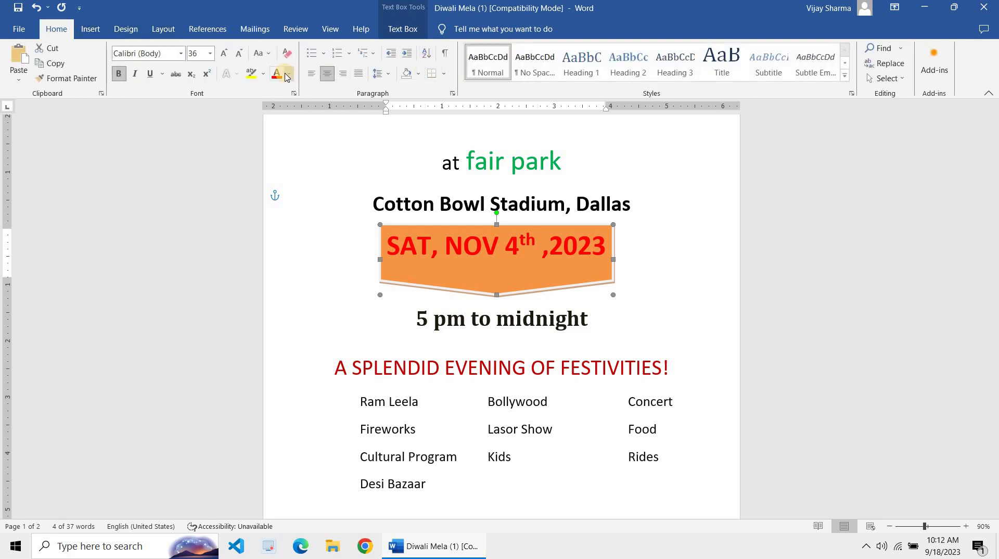
{"action": "left_click", "coordinate": [287, 76]}
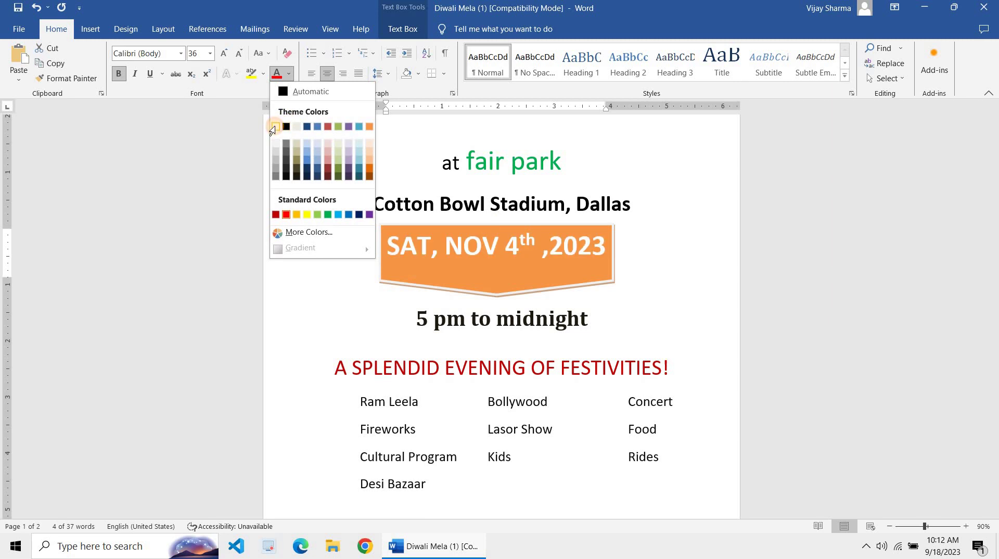
{"action": "left_click", "coordinate": [275, 126]}
{"action": "left_click", "coordinate": [500, 235]}
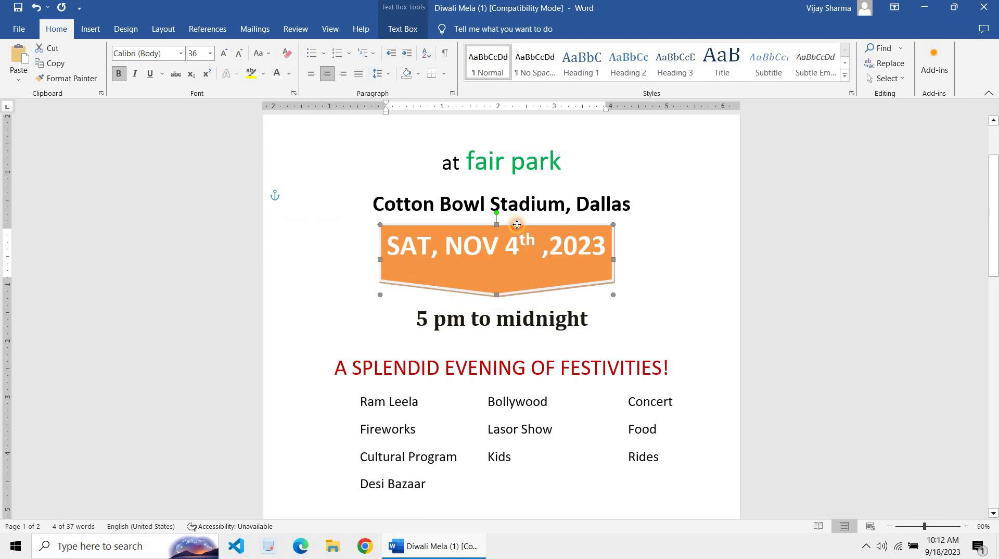
{"action": "double_click", "coordinate": [516, 224]}
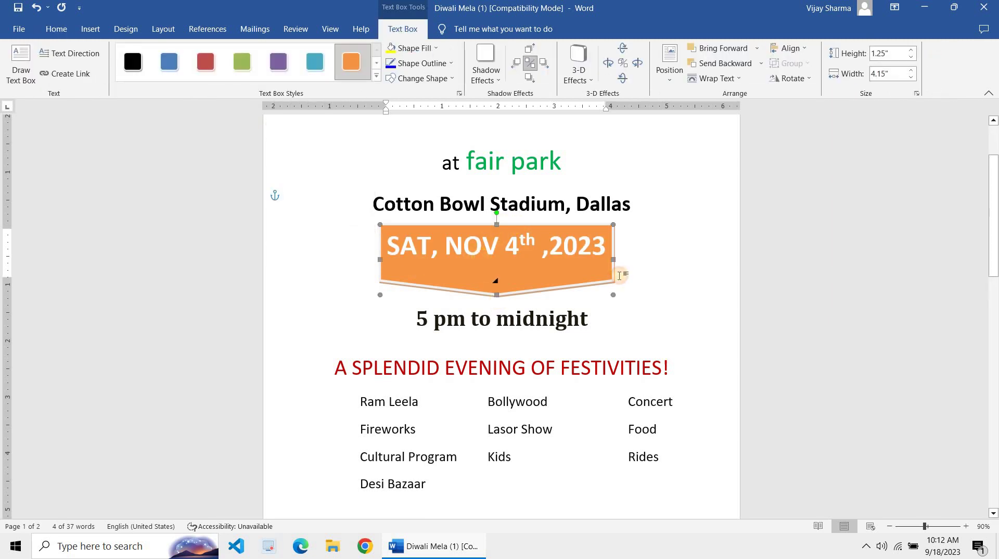
{"action": "left_click", "coordinate": [566, 273]}
{"action": "scroll", "coordinate": [468, 266], "scroll_direction": "up", "scroll_amount": 3}
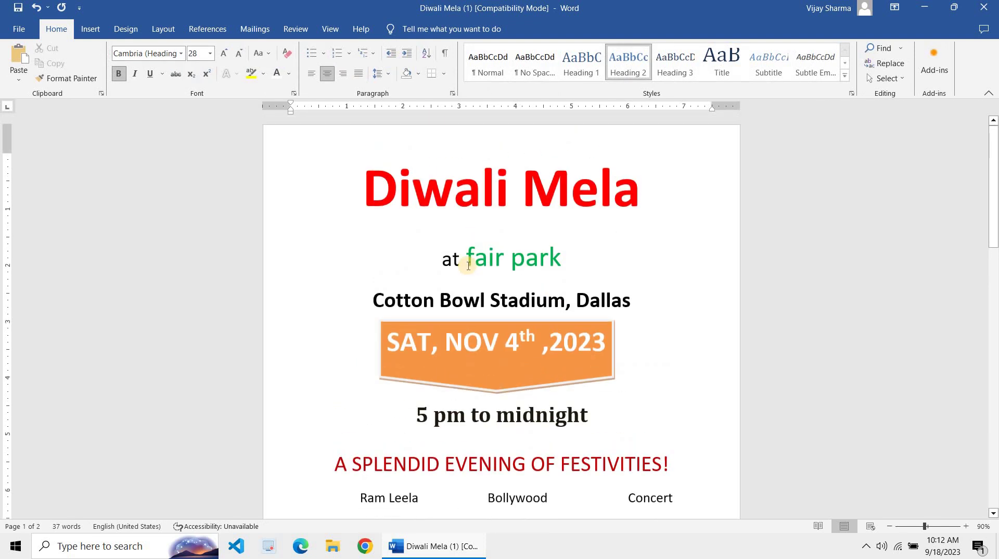
{"action": "key", "text": "BackSpace"}
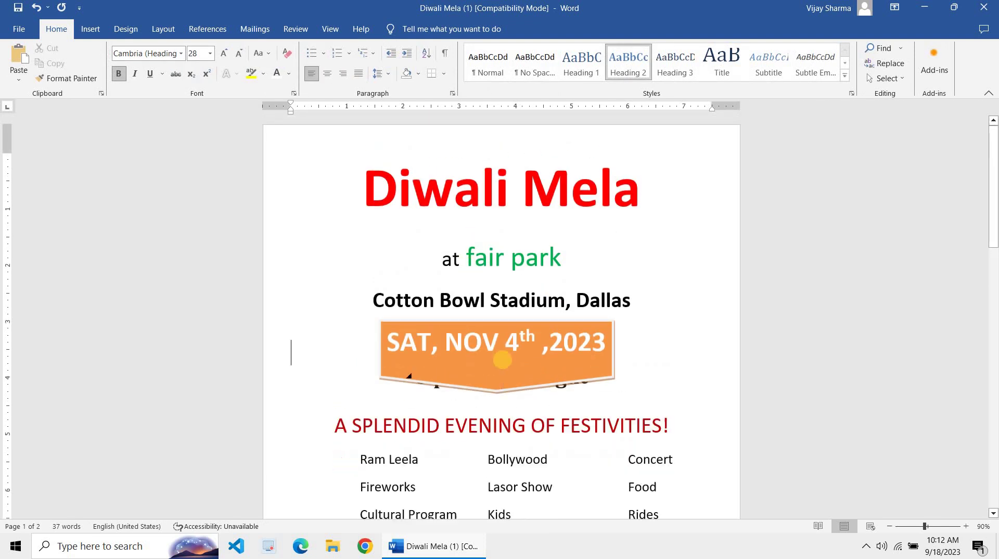
{"action": "key", "text": "ctrl+z"}
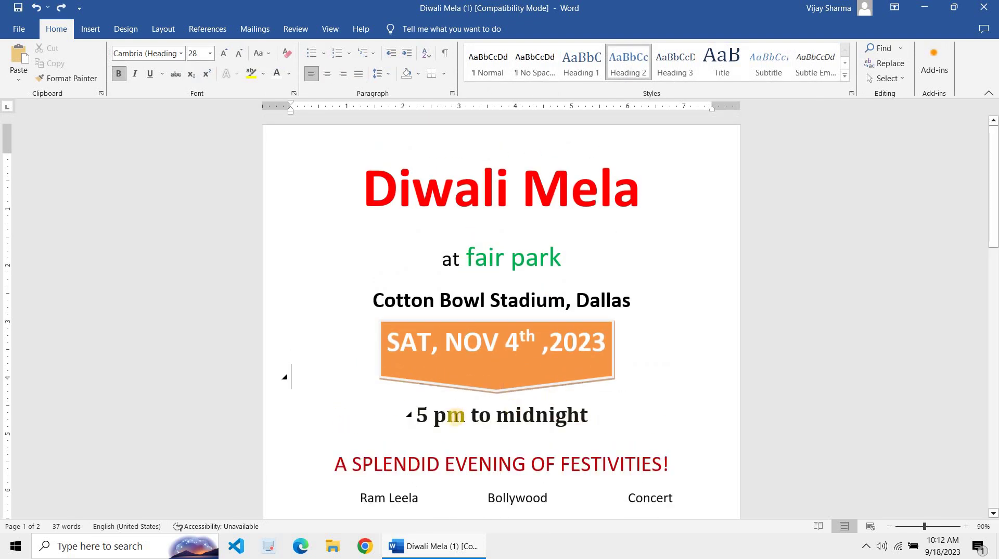
- Capitalise the time line to read '5 PM to Midnight'
{"action": "left_click", "coordinate": [446, 415]}
{"action": "key", "text": "BackSpace"}
{"action": "type", "text": "P"}
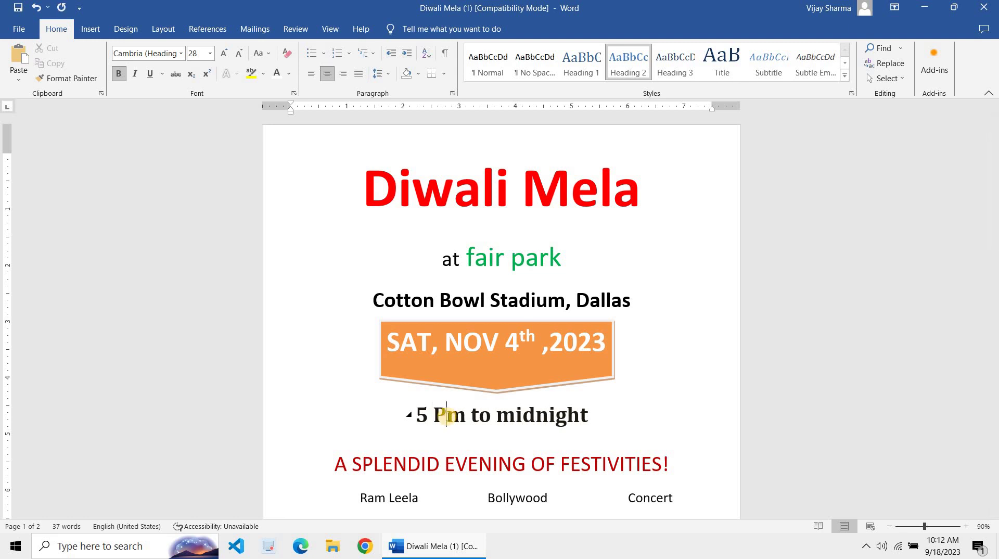
{"action": "type", "text": "M"}
{"action": "key", "text": "Delete"}
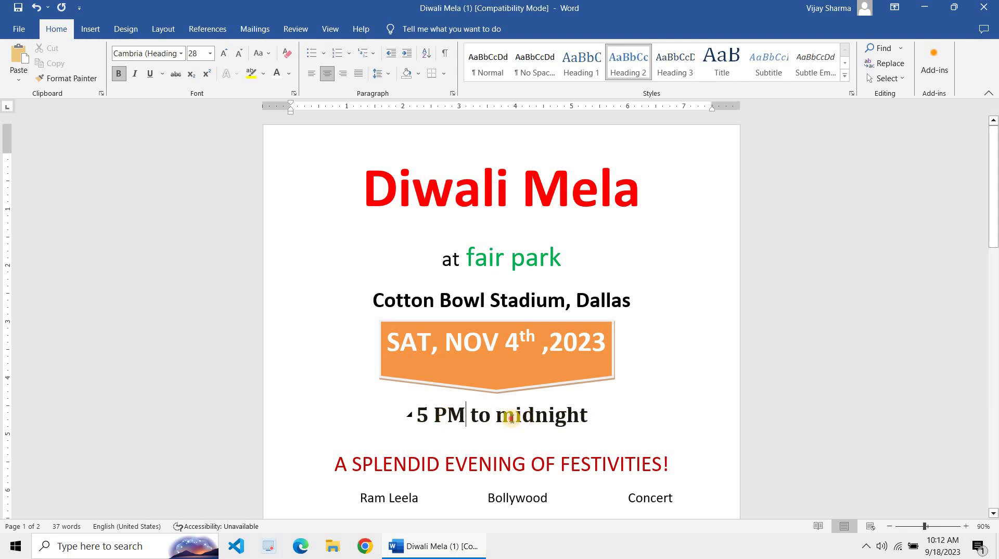
{"action": "left_click", "coordinate": [512, 418]}
{"action": "key", "text": "BackSpace"}
{"action": "type", "text": "M"}
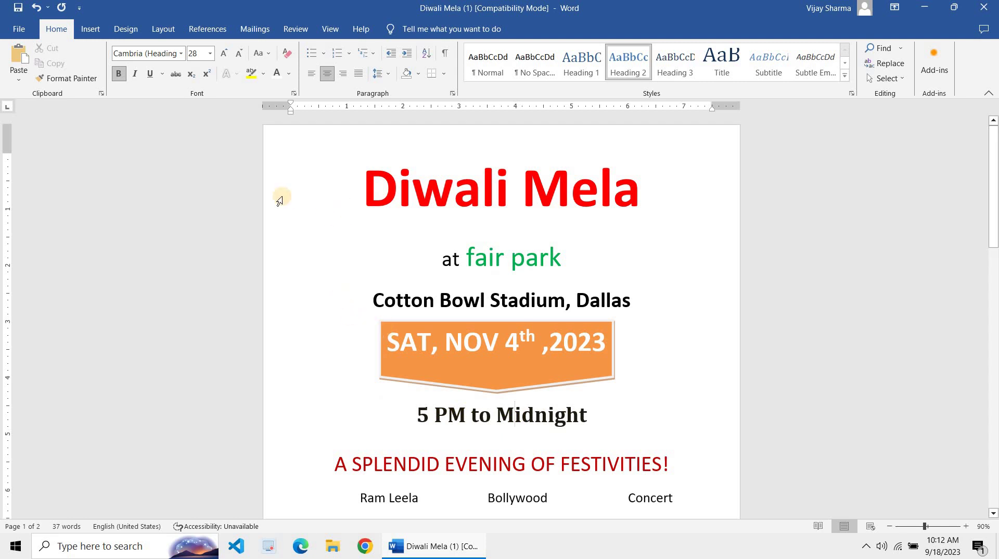
{"action": "left_click", "coordinate": [227, 189]}
- Apply the Cathylan script font to the Diwali Mela title
{"action": "left_click", "coordinate": [237, 187]}
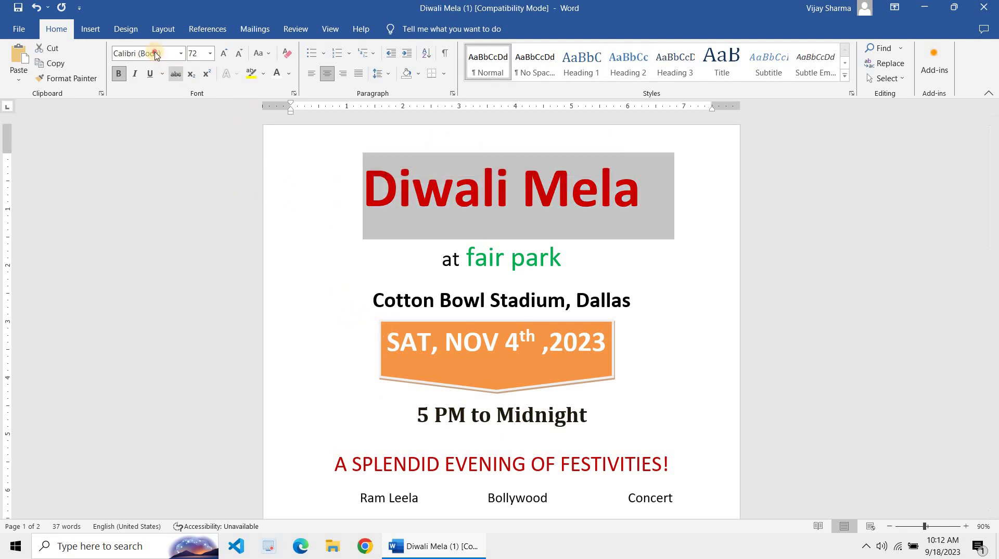
{"action": "left_click", "coordinate": [178, 54]}
{"action": "left_click", "coordinate": [180, 53]}
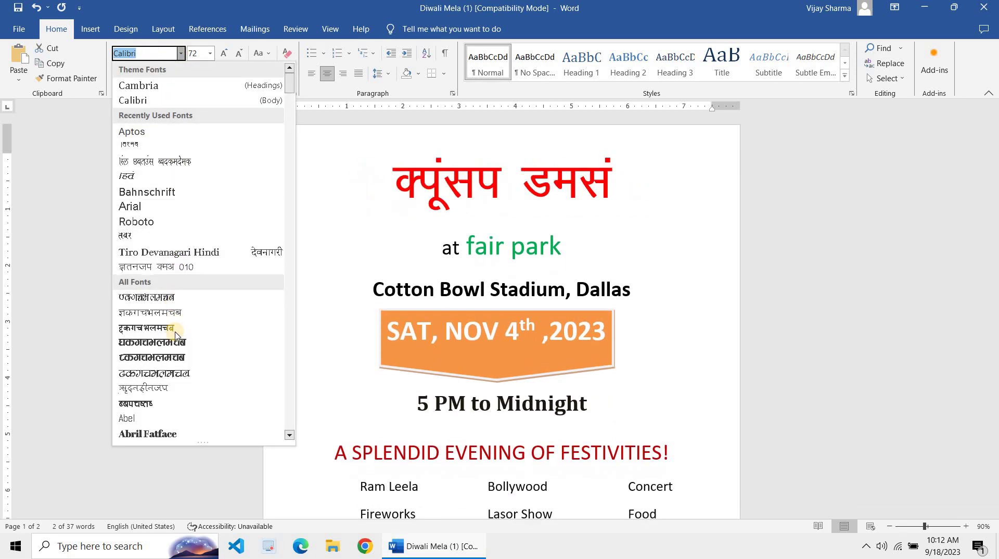
{"action": "scroll", "coordinate": [178, 281], "scroll_direction": "down", "scroll_amount": 5}
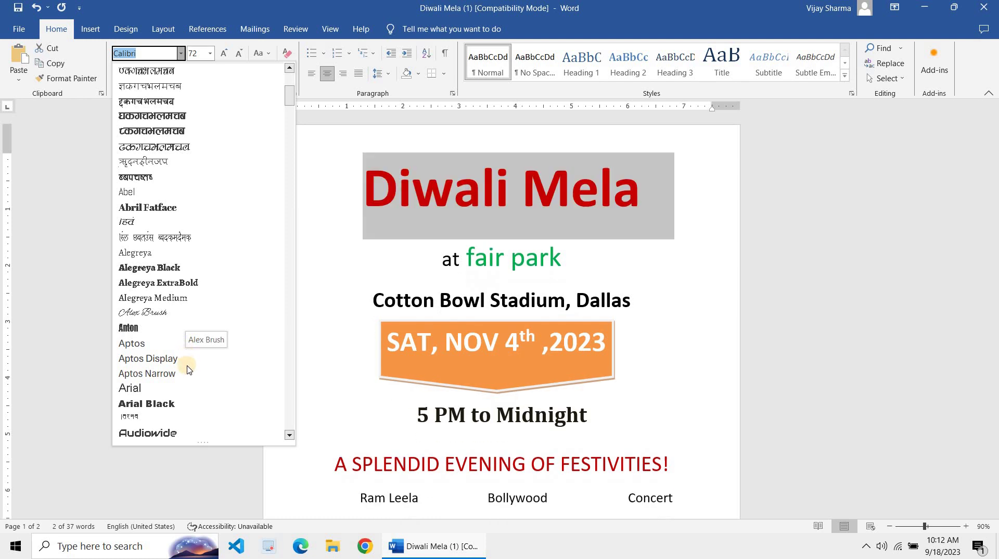
{"action": "scroll", "coordinate": [189, 348], "scroll_direction": "down", "scroll_amount": 1}
{"action": "scroll", "coordinate": [192, 344], "scroll_direction": "down", "scroll_amount": 2}
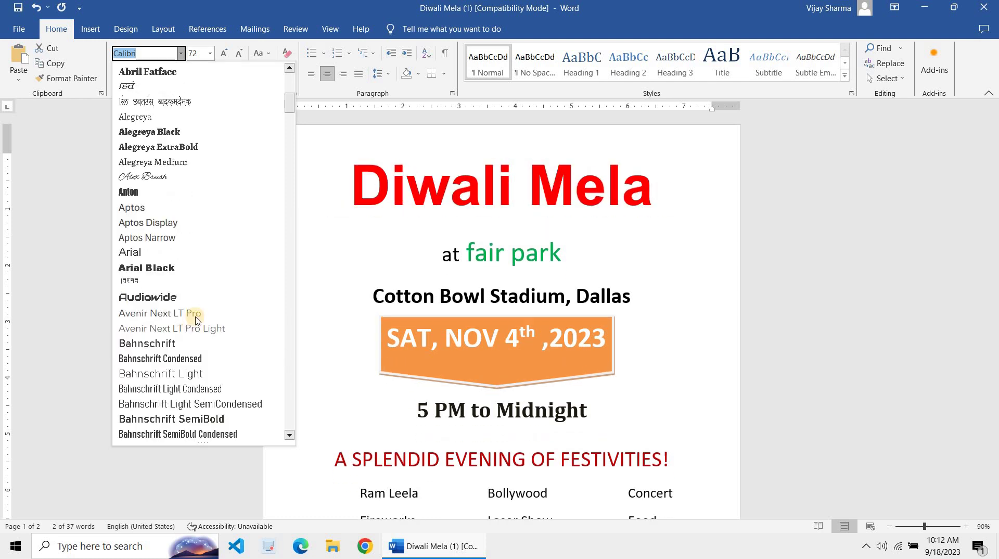
{"action": "scroll", "coordinate": [196, 317], "scroll_direction": "down", "scroll_amount": 2}
{"action": "scroll", "coordinate": [196, 318], "scroll_direction": "down", "scroll_amount": 2}
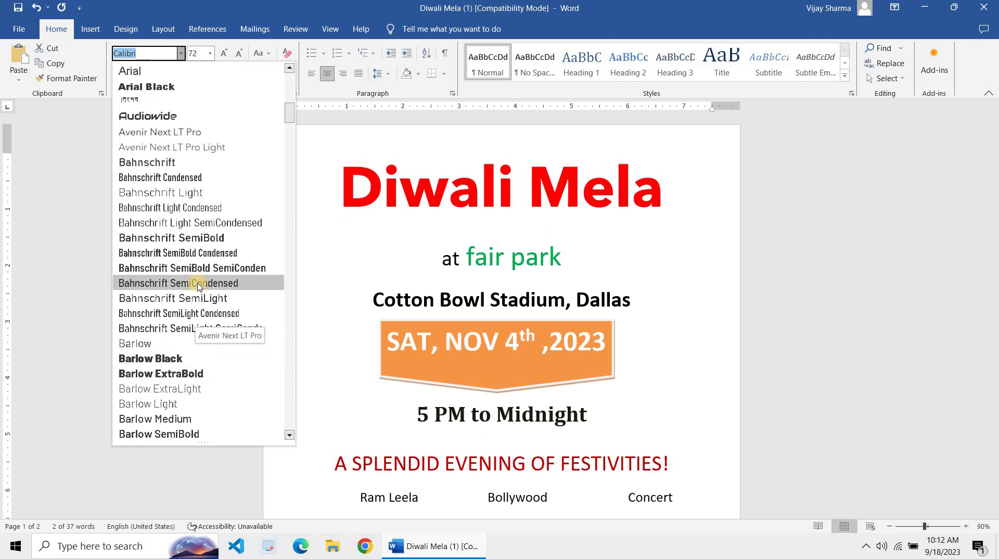
{"action": "scroll", "coordinate": [197, 317], "scroll_direction": "down", "scroll_amount": 5}
{"action": "scroll", "coordinate": [197, 314], "scroll_direction": "down", "scroll_amount": 2}
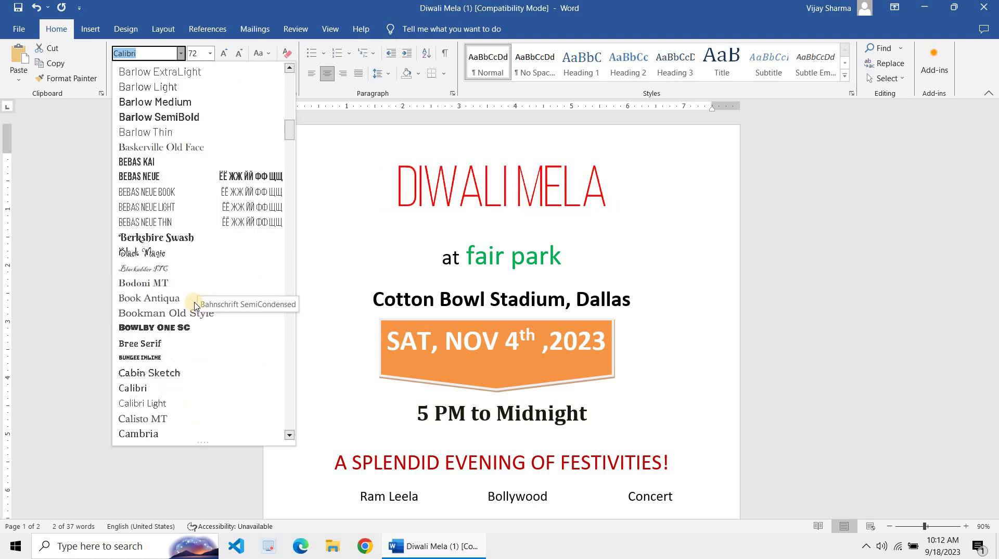
{"action": "scroll", "coordinate": [190, 296], "scroll_direction": "down", "scroll_amount": 4}
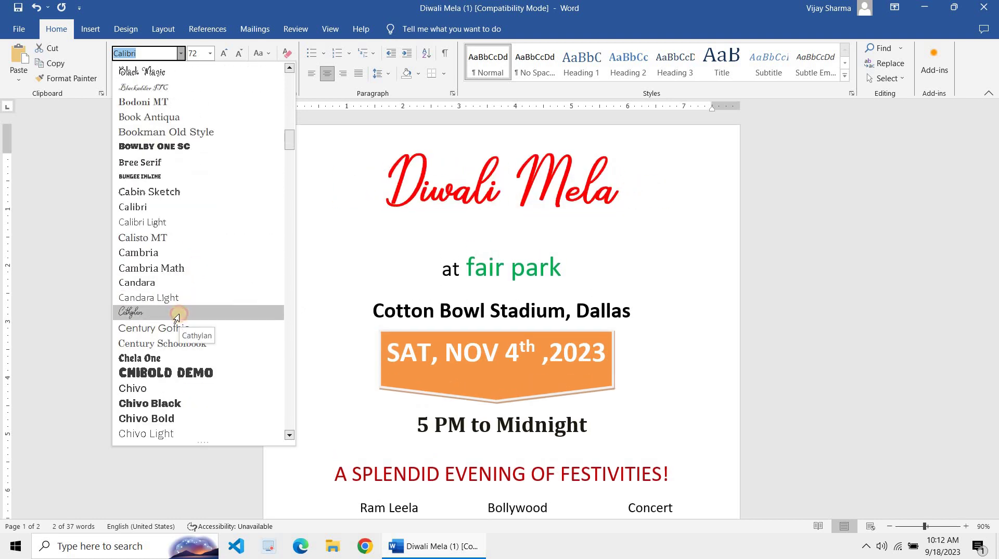
{"action": "left_click", "coordinate": [176, 314]}
- Enlarge the title to size 100, keeping 'at fair park' on its own line
{"action": "key", "text": "ctrl+shift+period"}
{"action": "key", "text": "ctrl+shift+period"}
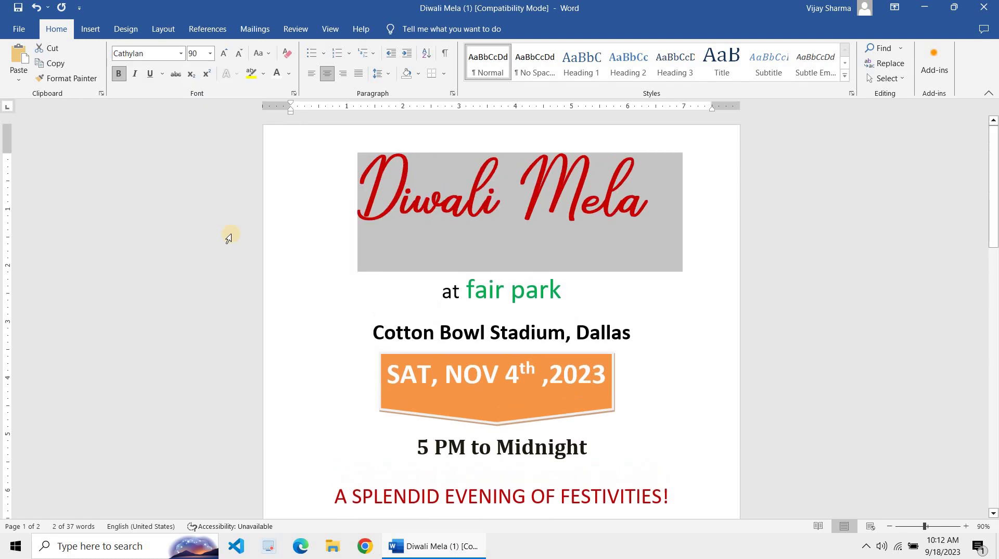
{"action": "key", "text": "ctrl+shift+period"}
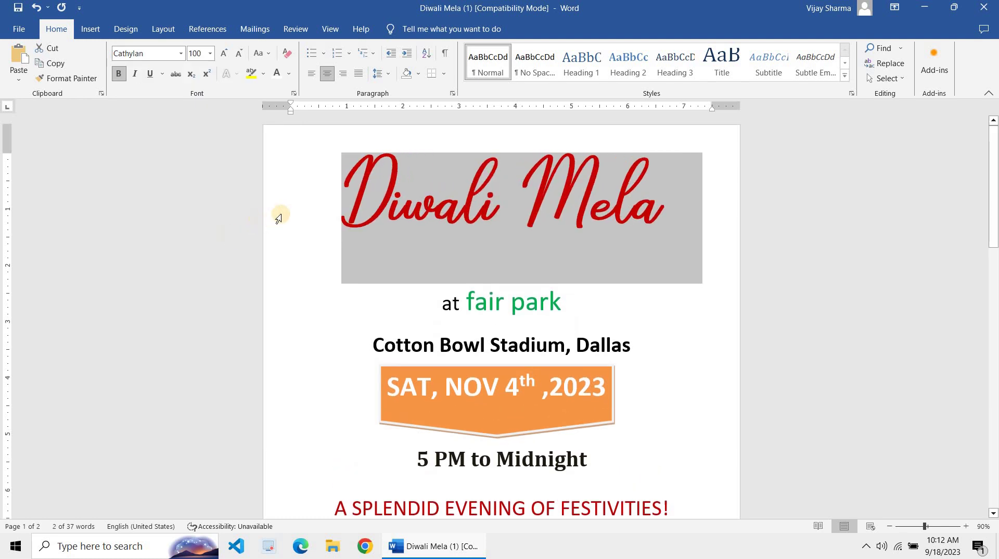
{"action": "left_click", "coordinate": [278, 217]}
{"action": "left_click", "coordinate": [346, 202]}
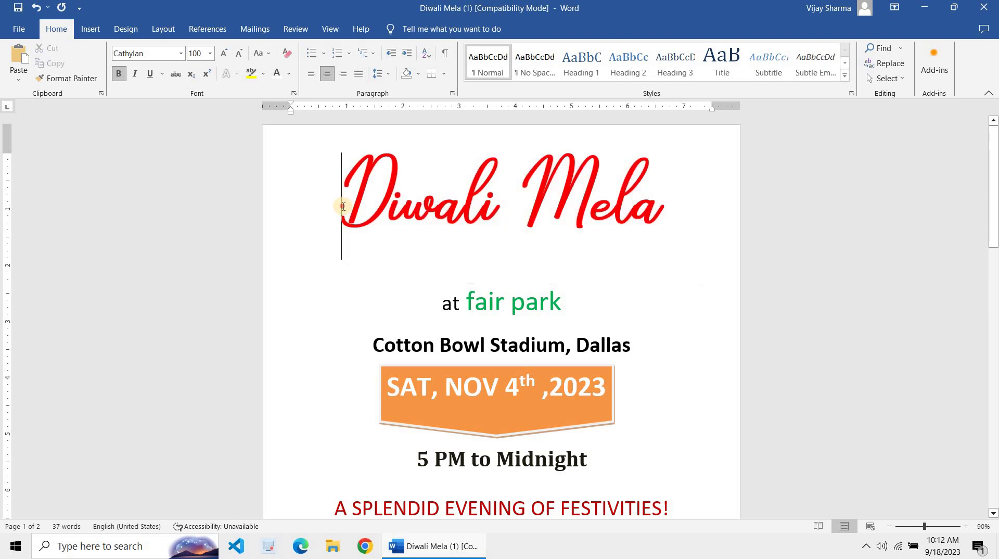
{"action": "triple_click", "coordinate": [620, 214]}
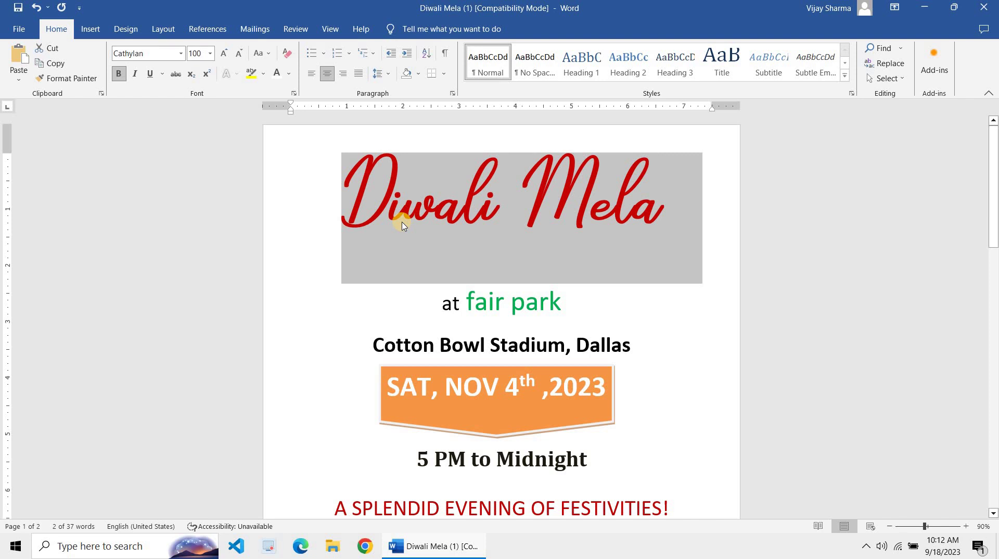
{"action": "left_click", "coordinate": [437, 260]}
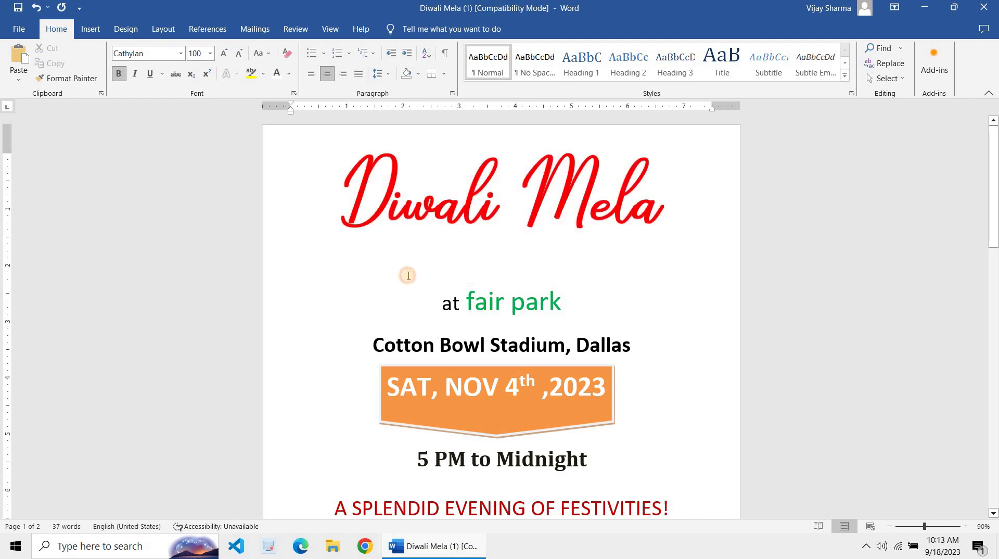
{"action": "left_click", "coordinate": [408, 276]}
{"action": "key", "text": "BackSpace"}
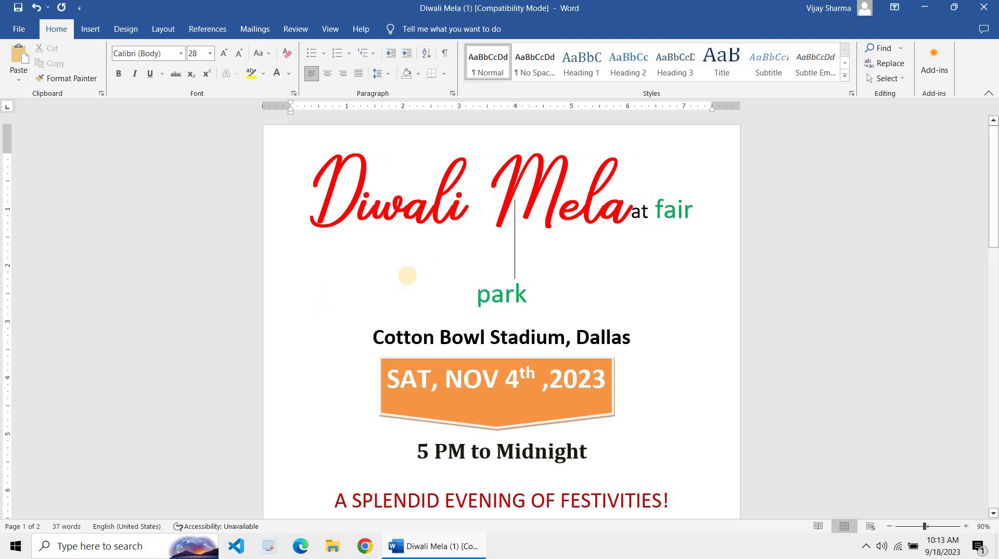
{"action": "key", "text": "ctrl+z"}
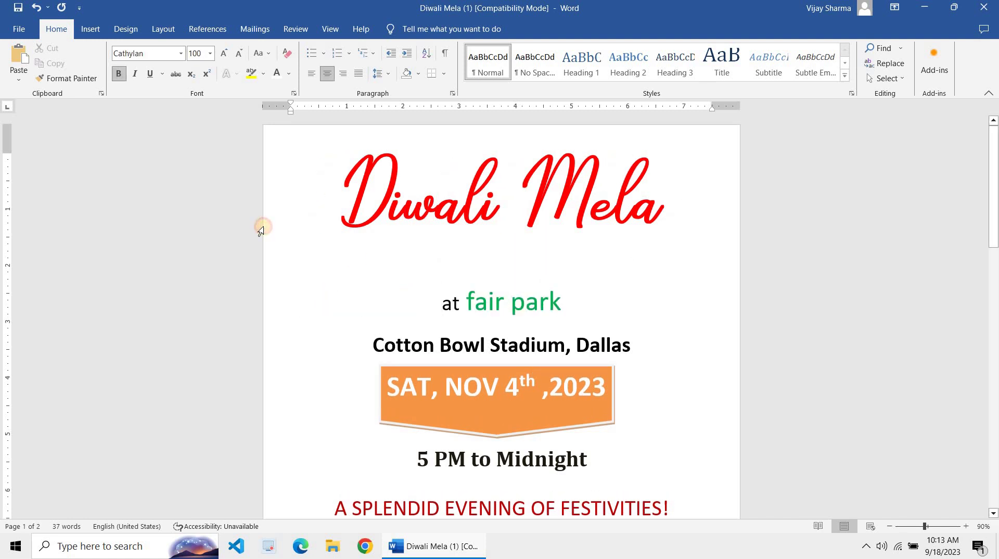
- Switch the Diwali Mela title to Courgette and shrink it to size 80
{"action": "left_click", "coordinate": [261, 229]}
{"action": "left_click", "coordinate": [181, 58]}
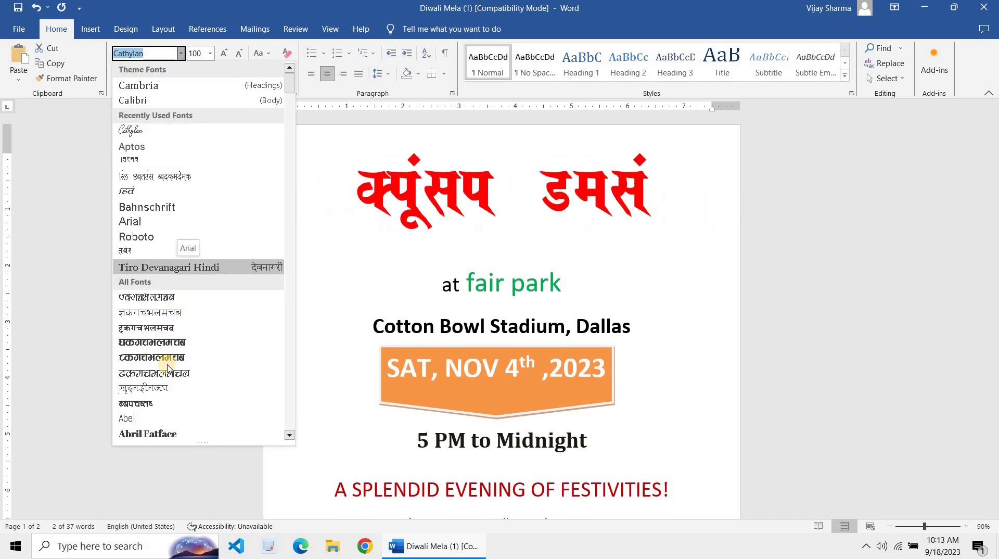
{"action": "scroll", "coordinate": [170, 344], "scroll_direction": "down", "scroll_amount": 4}
{"action": "scroll", "coordinate": [170, 344], "scroll_direction": "down", "scroll_amount": 10}
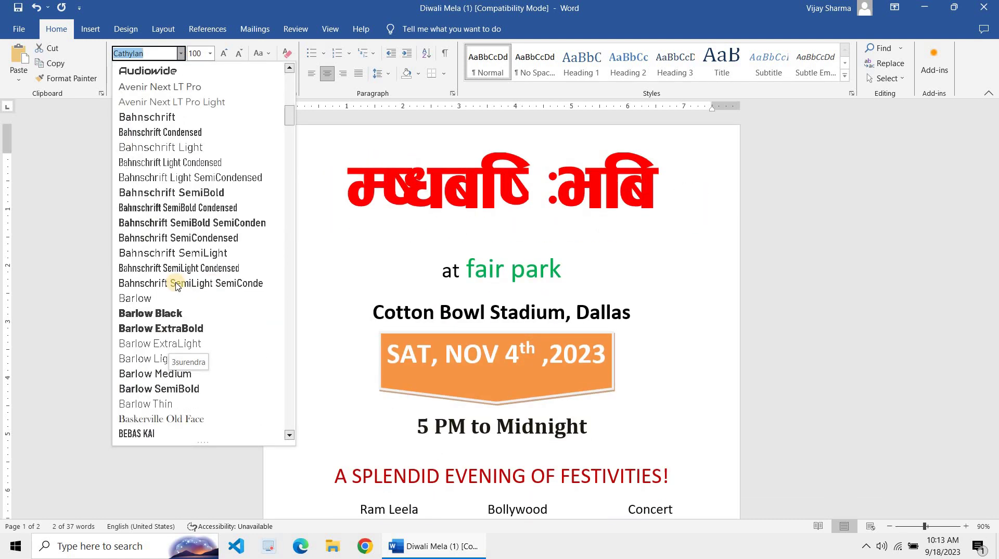
{"action": "scroll", "coordinate": [174, 284], "scroll_direction": "down", "scroll_amount": 2}
{"action": "scroll", "coordinate": [176, 283], "scroll_direction": "down", "scroll_amount": 8}
{"action": "scroll", "coordinate": [177, 285], "scroll_direction": "down", "scroll_amount": 4}
{"action": "scroll", "coordinate": [176, 286], "scroll_direction": "down", "scroll_amount": 3}
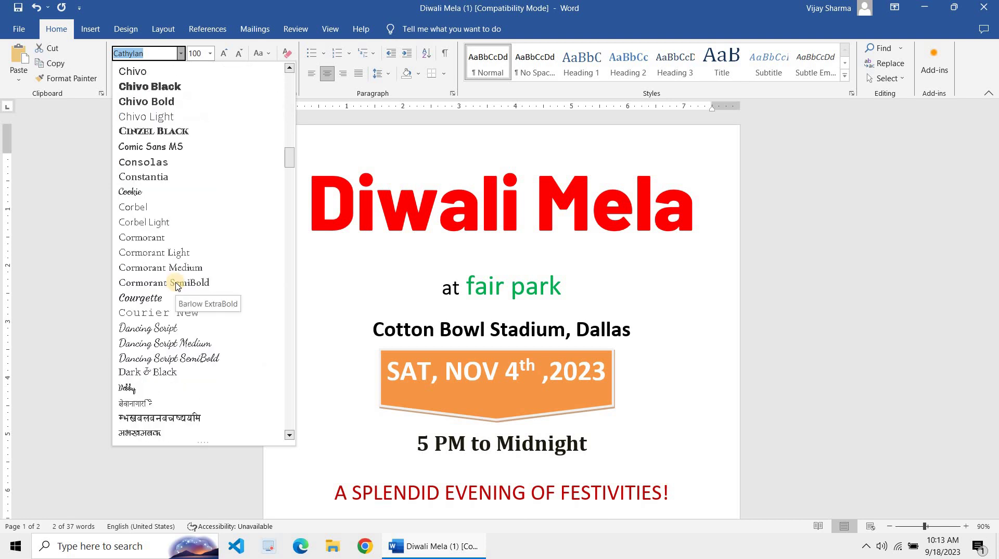
{"action": "scroll", "coordinate": [174, 285], "scroll_direction": "down", "scroll_amount": 3}
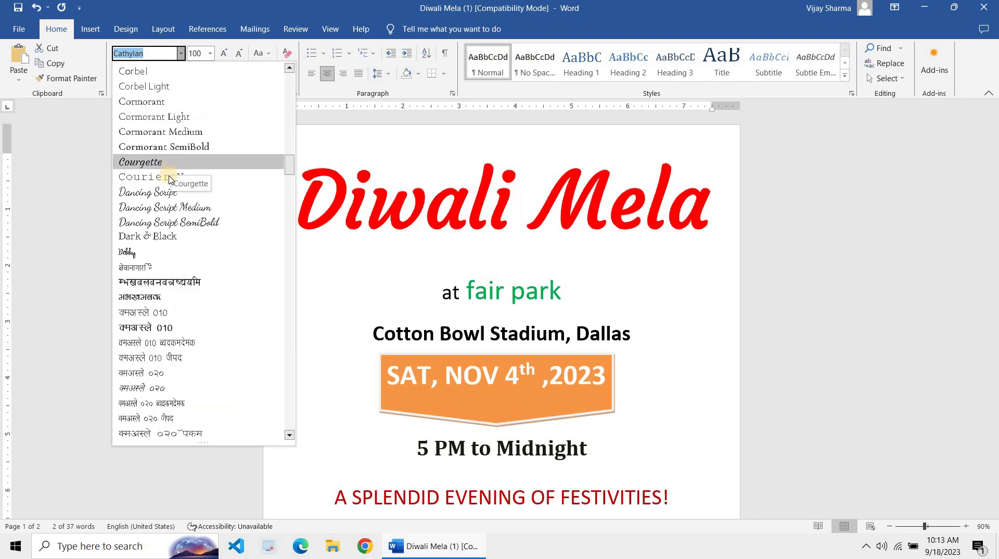
{"action": "left_click", "coordinate": [166, 165]}
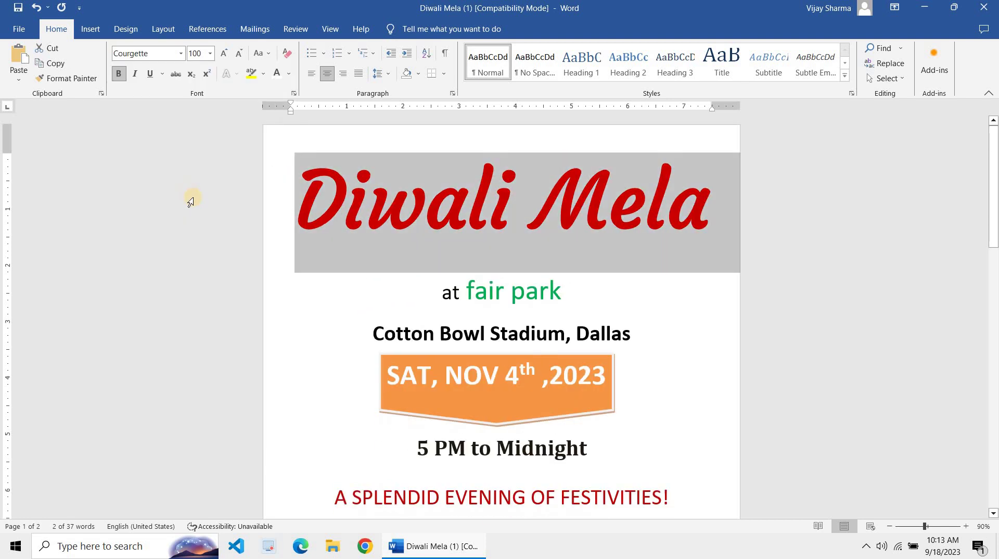
{"action": "key", "text": "ctrl+shift+less"}
{"action": "key", "text": "ctrl+shift+less"}
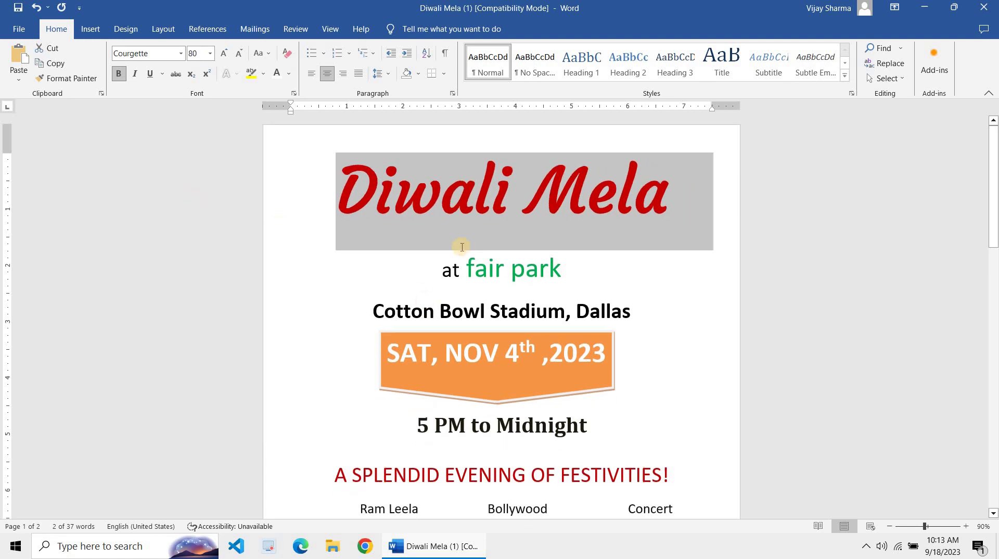
- Scroll through the flyer to review the new title and the orange date banner
{"action": "left_click", "coordinate": [462, 247]}
{"action": "scroll", "coordinate": [484, 286], "scroll_direction": "down", "scroll_amount": 2}
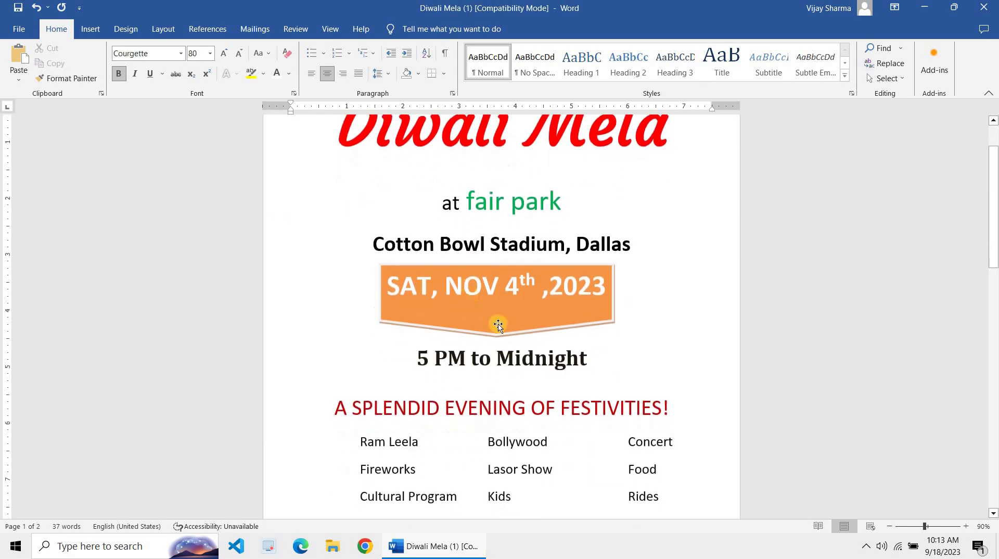
{"action": "left_click", "coordinate": [532, 330]}
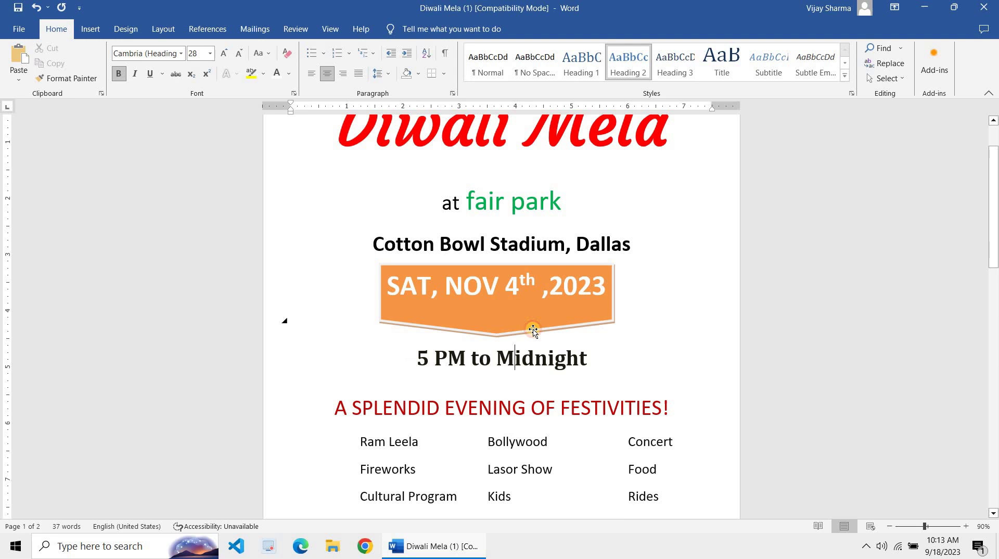
{"action": "left_click", "coordinate": [672, 226]}
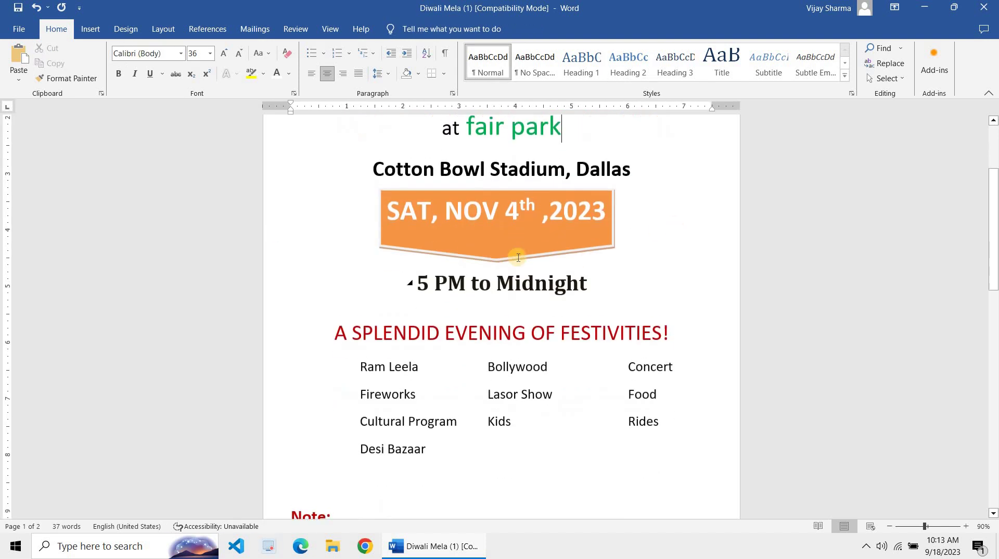
{"action": "scroll", "coordinate": [515, 257], "scroll_direction": "down", "scroll_amount": 8}
{"action": "scroll", "coordinate": [348, 290], "scroll_direction": "up", "scroll_amount": 4}
- Select the red 'A SPLENDID EVENING OF FESTIVITIES!' heading and make it bold
{"action": "scroll", "coordinate": [348, 289], "scroll_direction": "up", "scroll_amount": 1}
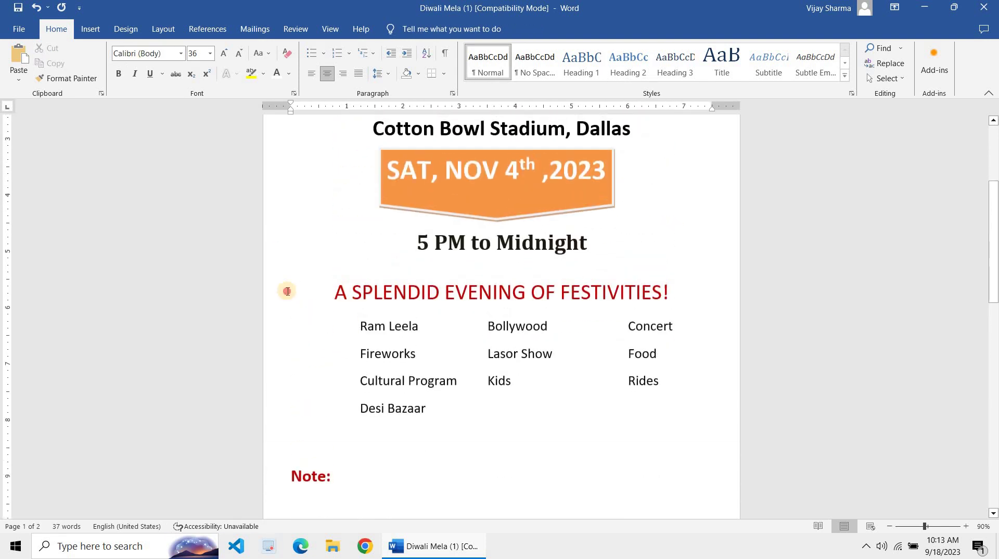
{"action": "left_click", "coordinate": [287, 291]}
{"action": "left_click", "coordinate": [246, 301]}
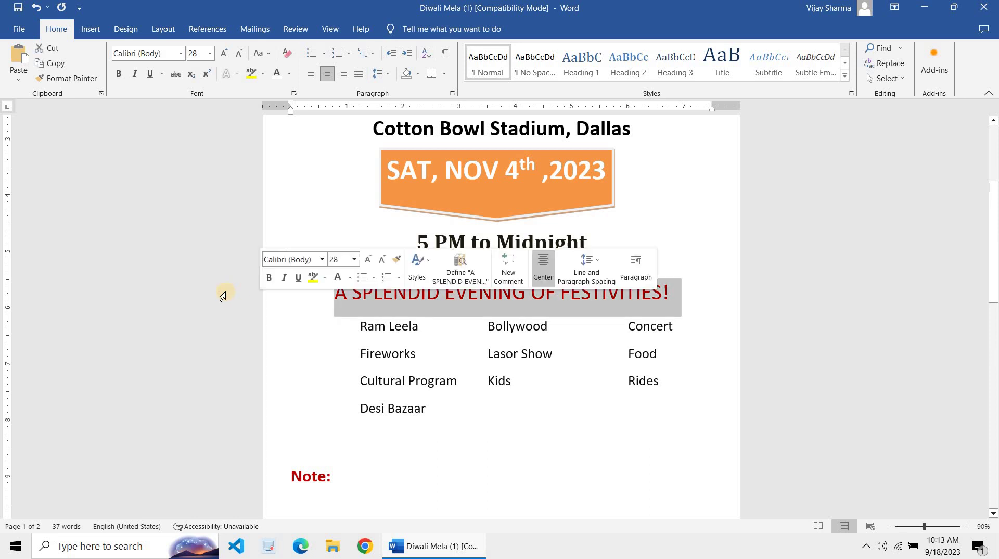
{"action": "key", "text": "ctrl+b"}
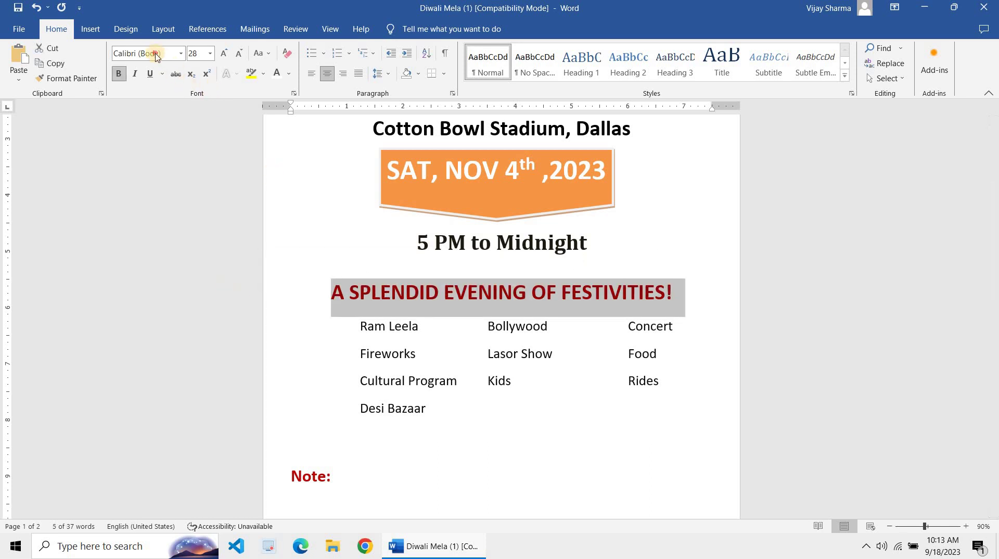
- Change the heading's font to Century Gothic
{"action": "left_click", "coordinate": [156, 53]}
{"action": "key", "text": "alt+Down"}
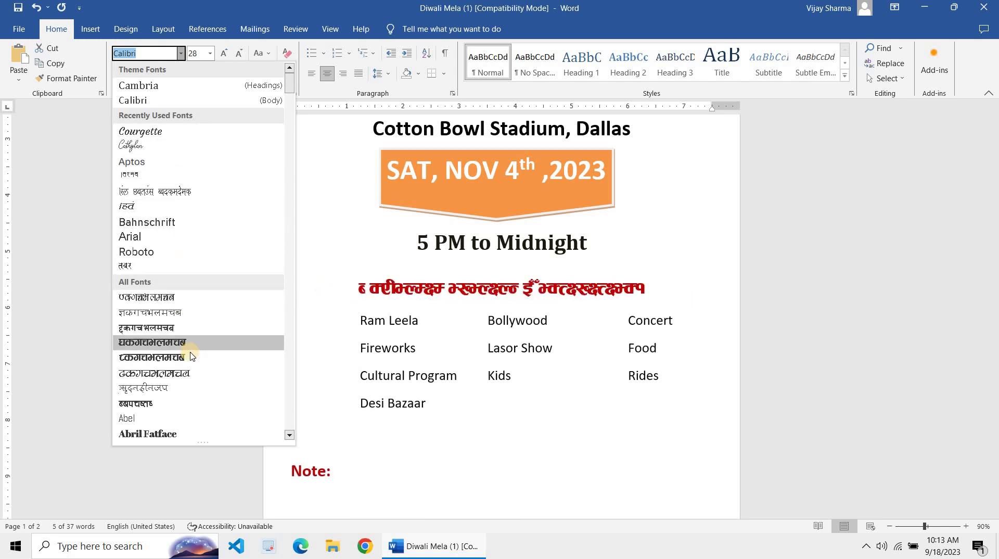
{"action": "scroll", "coordinate": [192, 351], "scroll_direction": "down", "scroll_amount": 8}
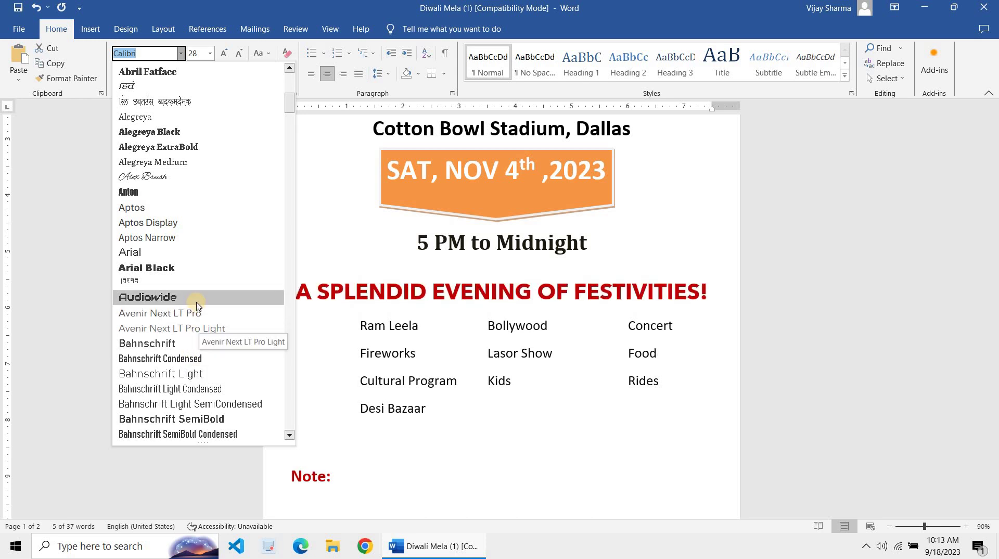
{"action": "scroll", "coordinate": [196, 340], "scroll_direction": "down", "scroll_amount": 8}
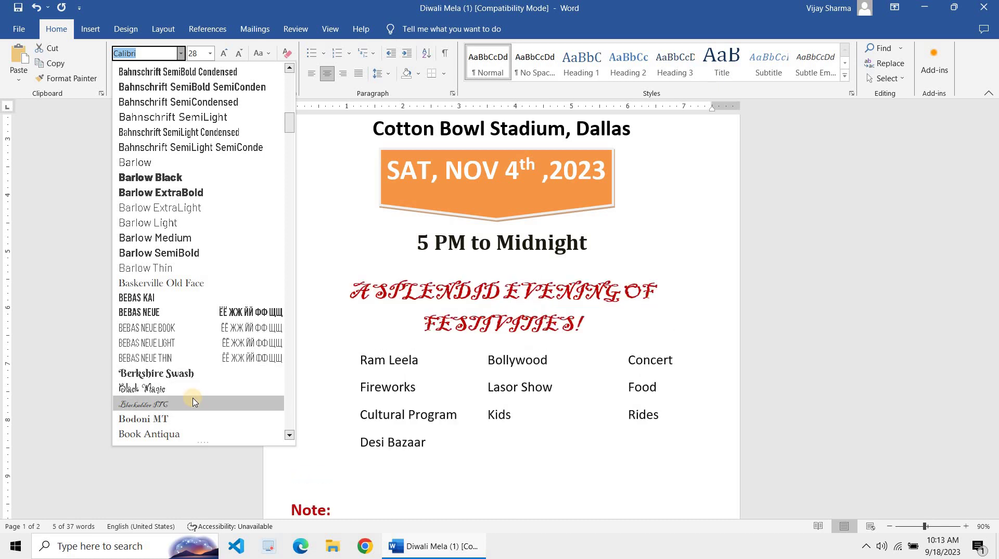
{"action": "scroll", "coordinate": [193, 400], "scroll_direction": "down", "scroll_amount": 2}
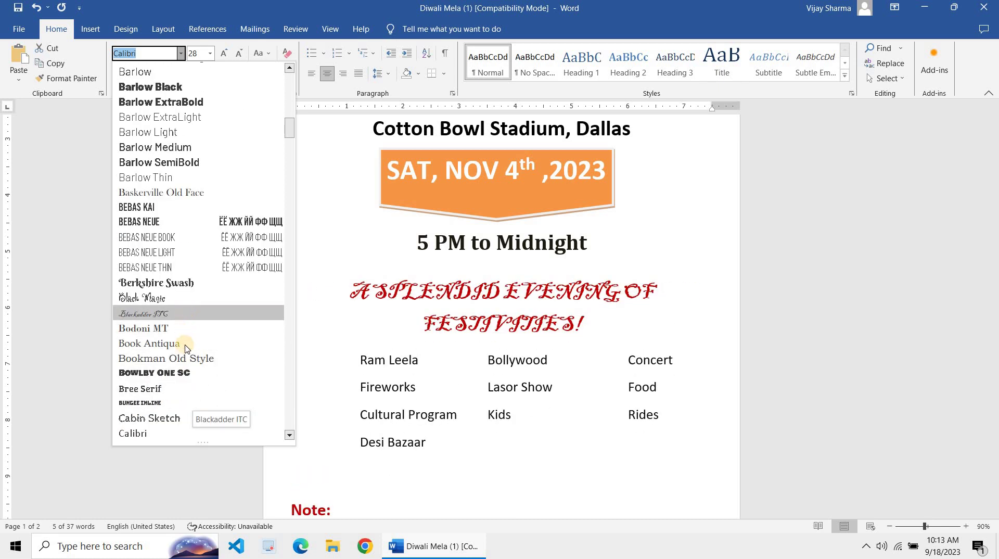
{"action": "scroll", "coordinate": [188, 367], "scroll_direction": "down", "scroll_amount": 5}
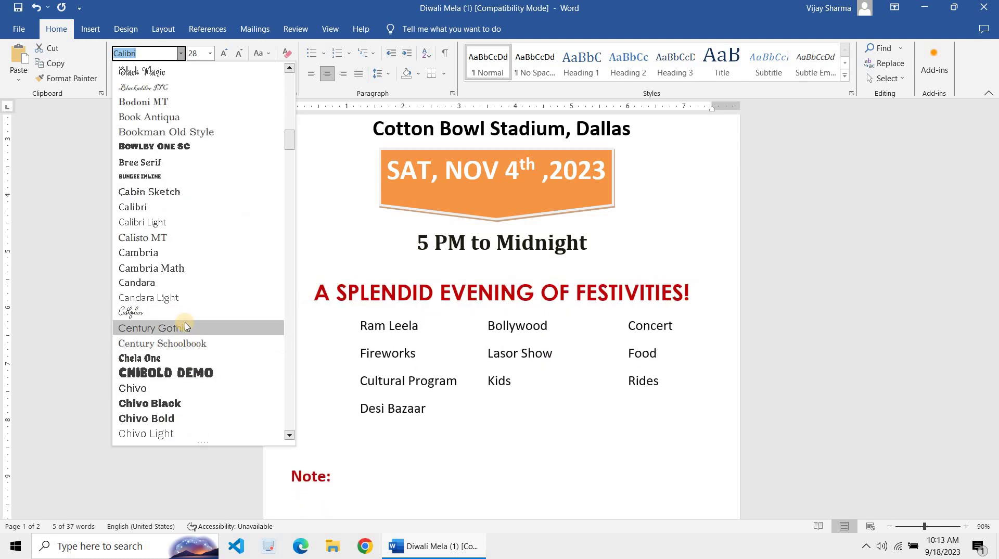
{"action": "left_click", "coordinate": [185, 327]}
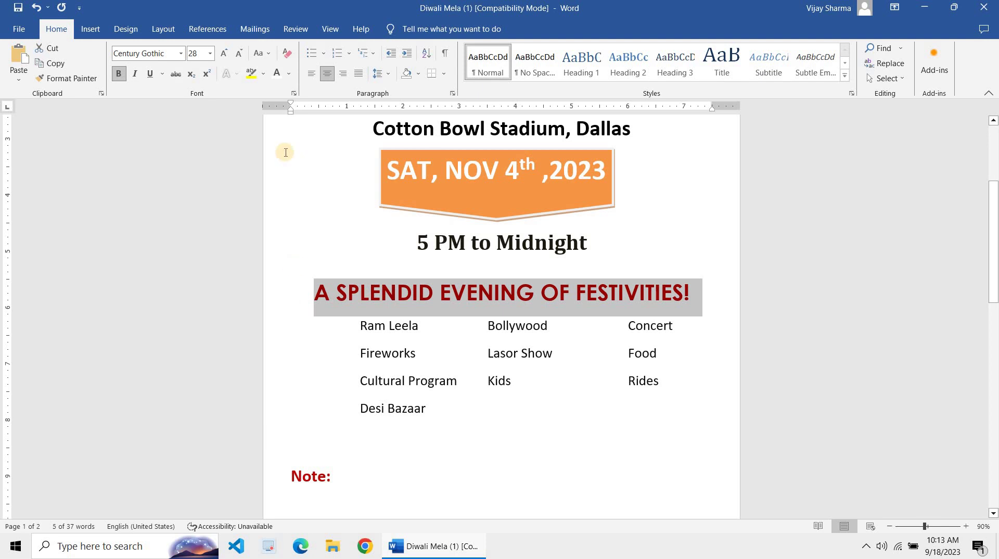
{"action": "scroll", "coordinate": [381, 233], "scroll_direction": "up", "scroll_amount": 3}
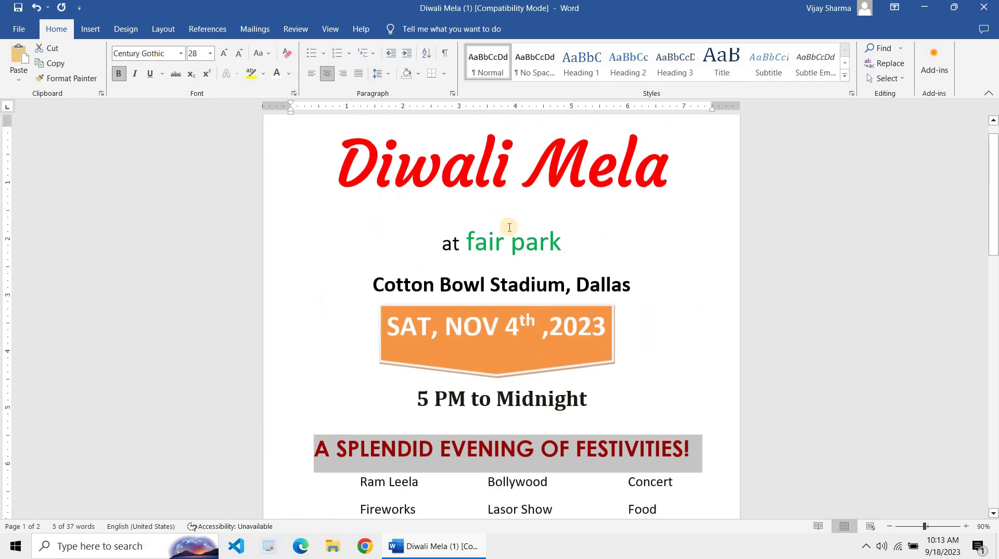
- Make the green words 'fair park' bold
{"action": "left_click", "coordinate": [508, 228]}
{"action": "left_click", "coordinate": [484, 184]}
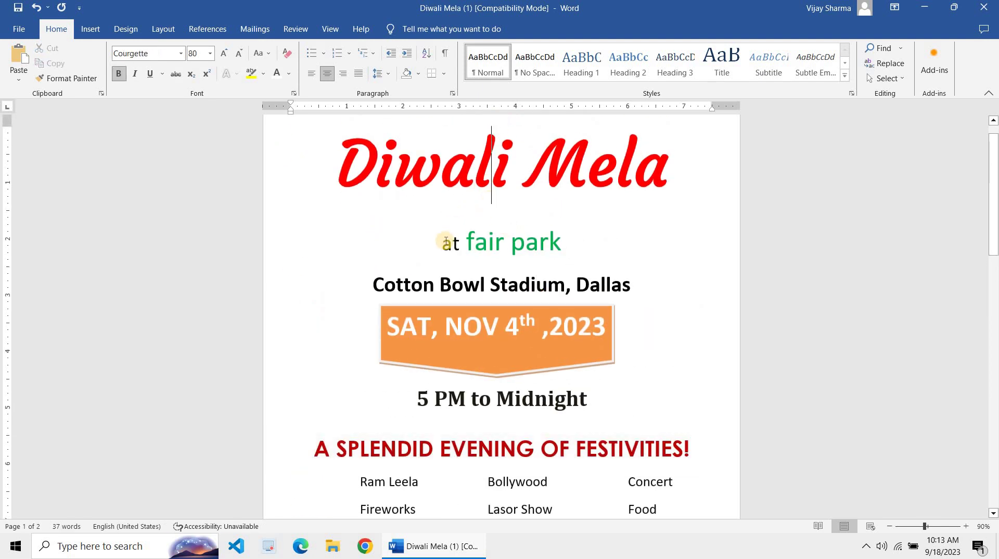
{"action": "left_click", "coordinate": [444, 243]}
{"action": "left_click_drag", "start_coordinate": [471, 241], "coordinate": [562, 249]}
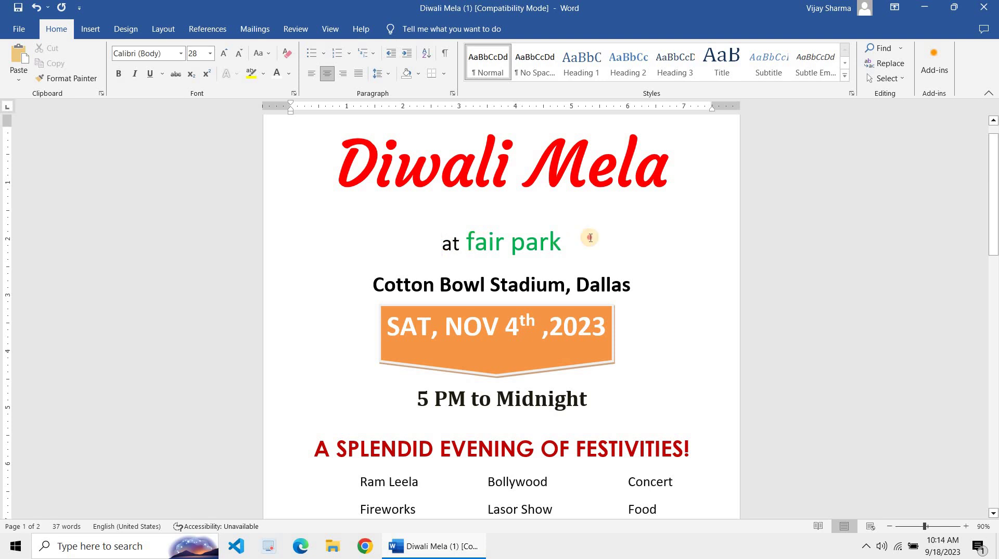
{"action": "key", "text": "ctrl+b"}
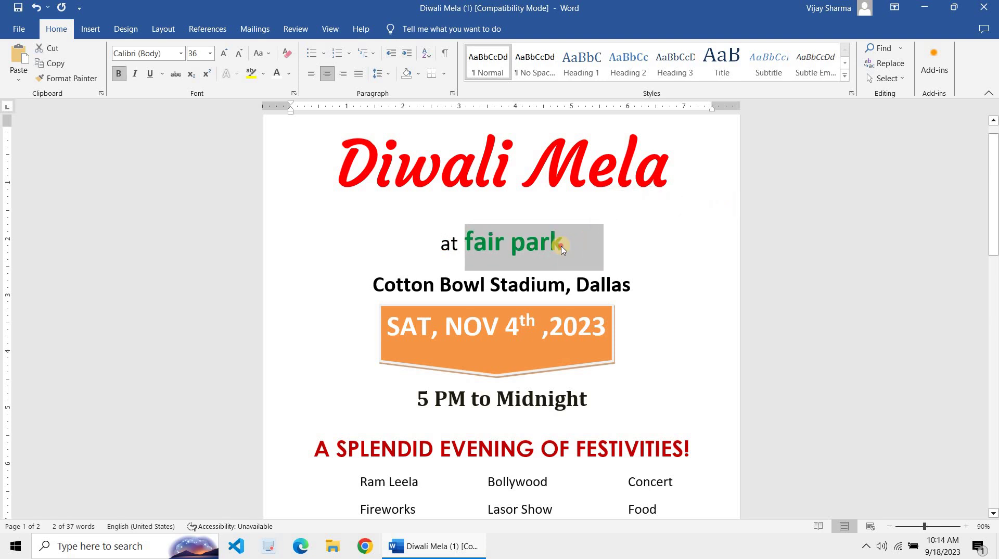
{"action": "key", "text": "Right"}
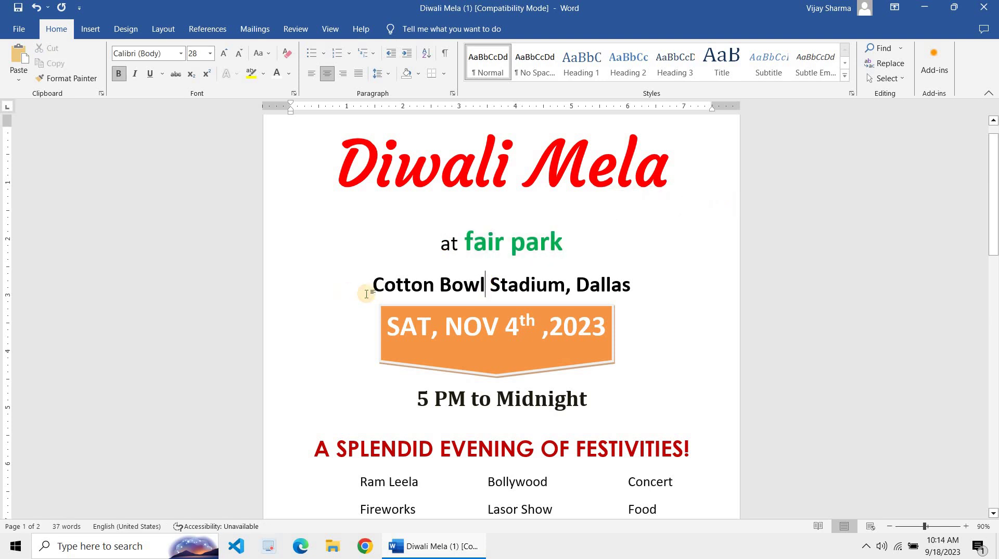
- Select the orange date banner and browse its preset text box styles without applying one
{"action": "left_click", "coordinate": [315, 295]}
{"action": "left_click", "coordinate": [252, 296]}
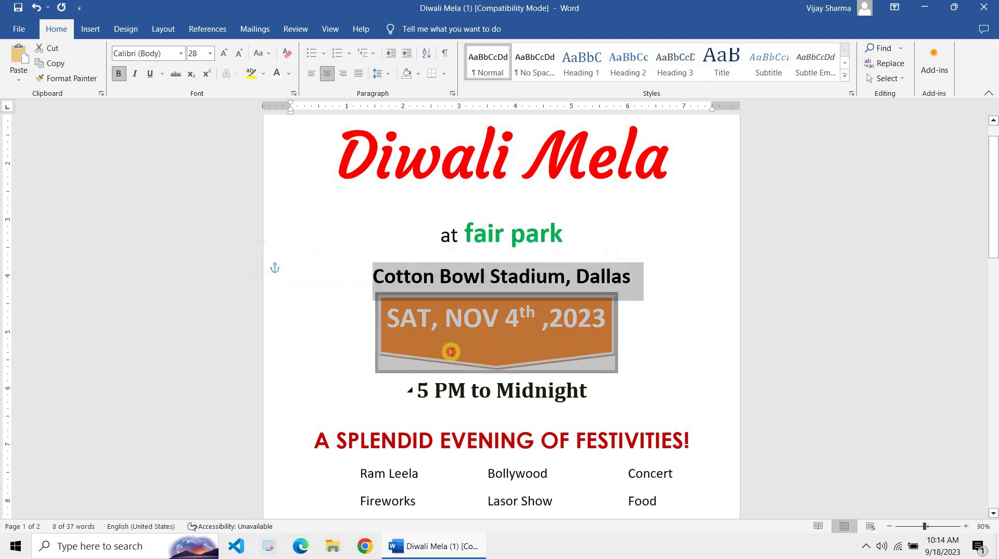
{"action": "scroll", "coordinate": [274, 187], "scroll_direction": "down", "scroll_amount": 3}
{"action": "left_click", "coordinate": [524, 281]}
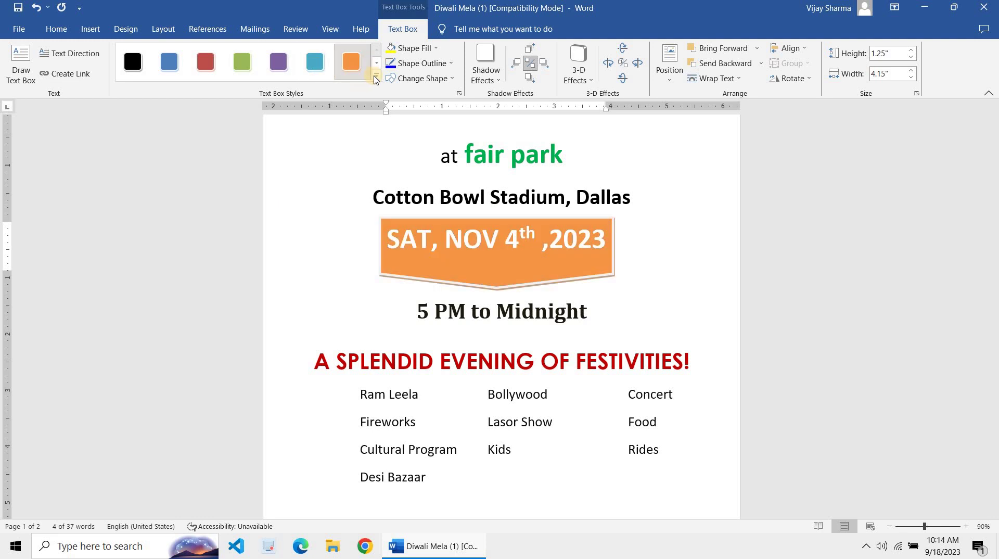
{"action": "left_click", "coordinate": [376, 75]}
{"action": "scroll", "coordinate": [243, 335], "scroll_direction": "down", "scroll_amount": 1}
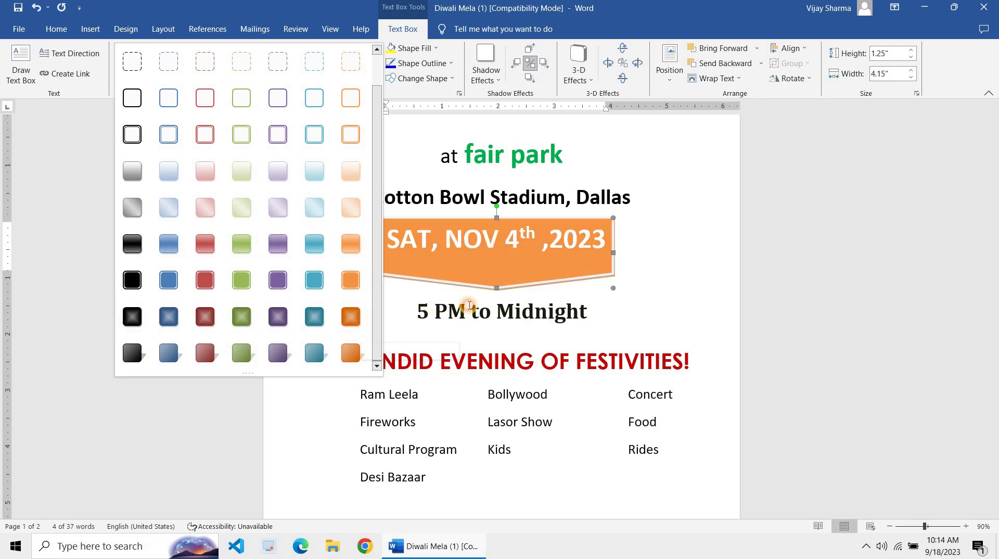
{"action": "left_click", "coordinate": [411, 312]}
{"action": "left_click", "coordinate": [659, 255]}
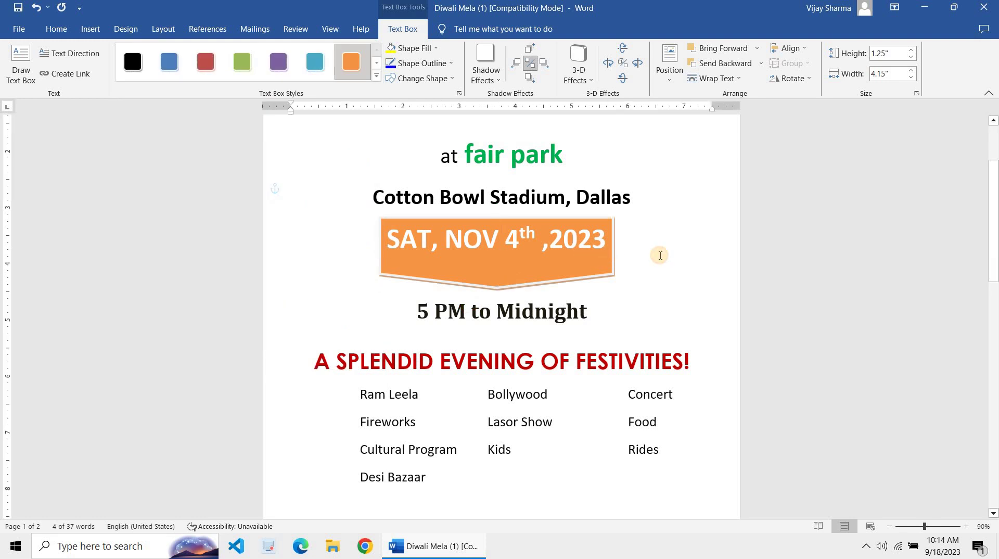
{"action": "scroll", "coordinate": [660, 255], "scroll_direction": "up", "scroll_amount": 3}
{"action": "scroll", "coordinate": [659, 255], "scroll_direction": "down", "scroll_amount": 4, "text": "ctrl"}
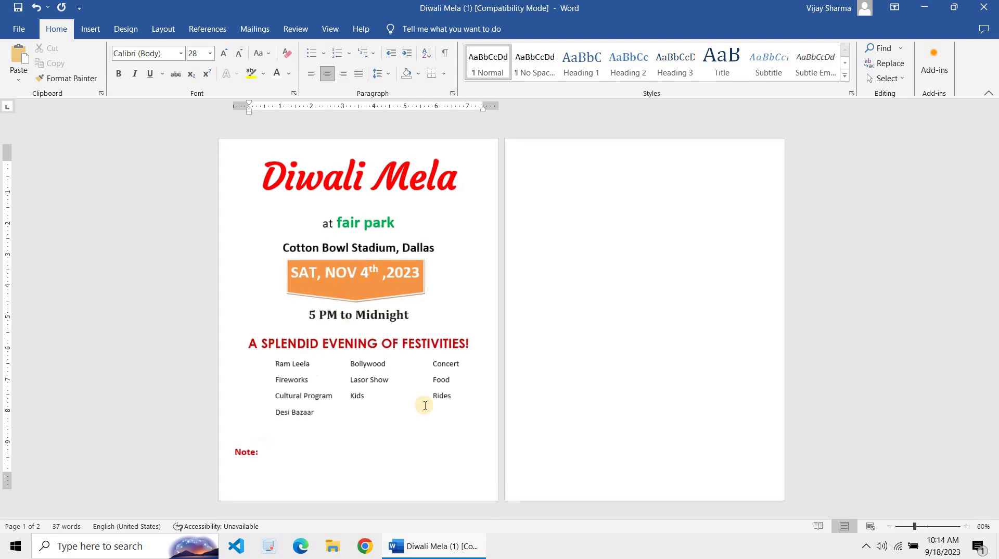
- Bold the nine activity items from Ram Leela to Desi Bazaar in the three-column list
{"action": "scroll", "coordinate": [423, 404], "scroll_direction": "up", "scroll_amount": 1, "text": "ctrl"}
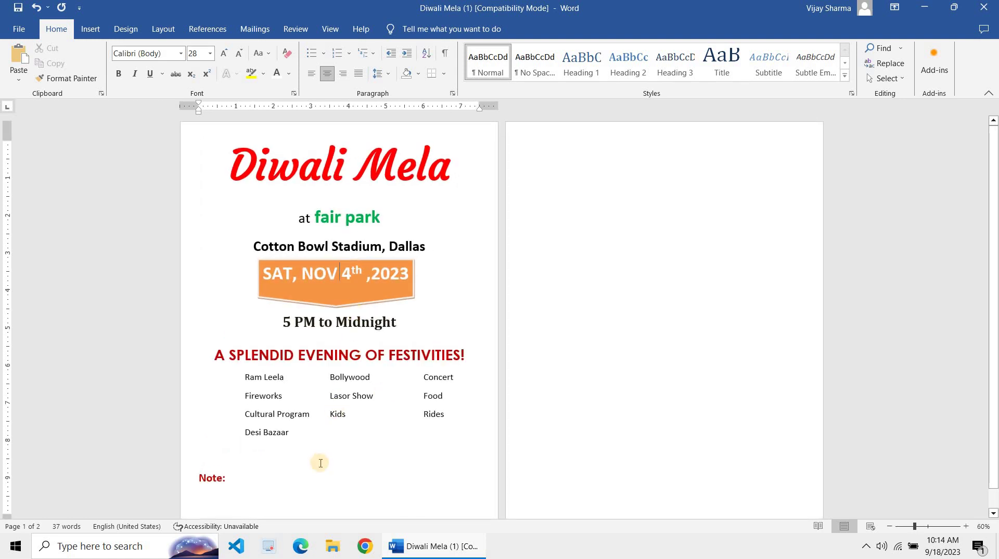
{"action": "left_click", "coordinate": [390, 300]}
{"action": "left_click", "coordinate": [291, 336]}
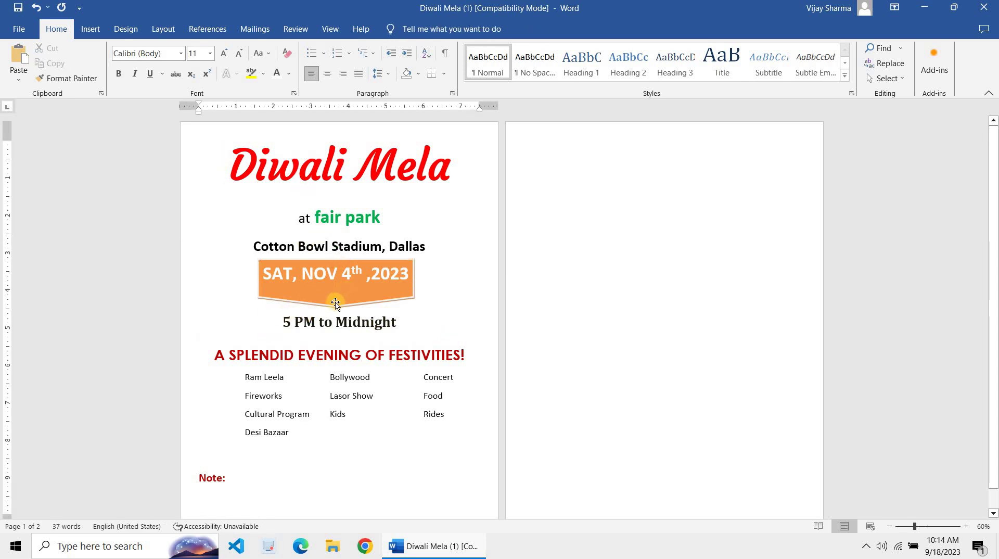
{"action": "left_click", "coordinate": [375, 323]}
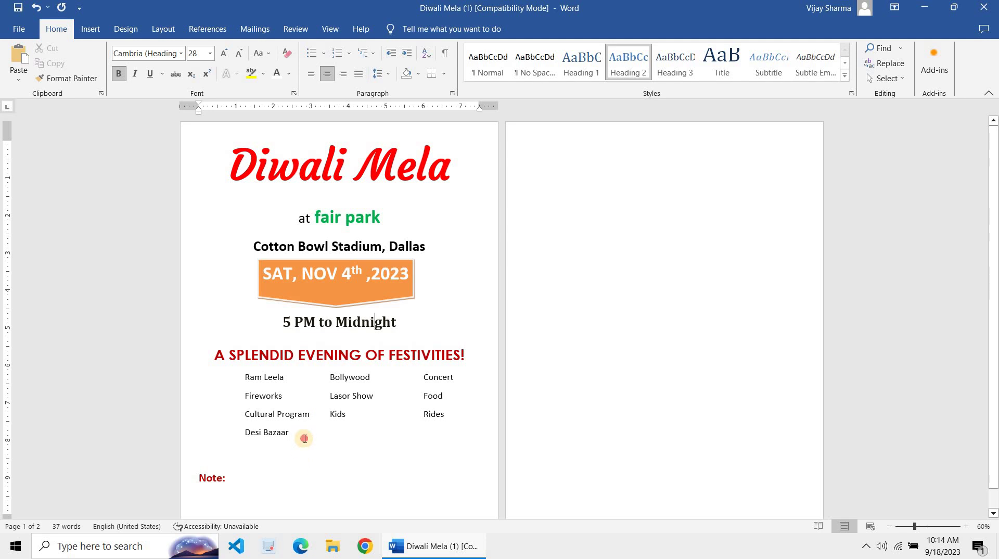
{"action": "left_click_drag", "start_coordinate": [303, 438], "coordinate": [229, 384]}
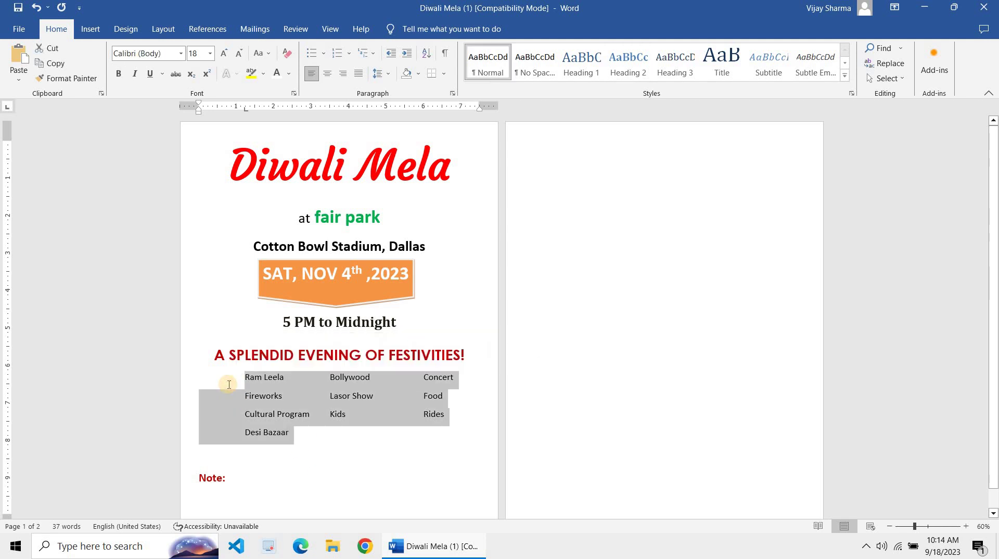
{"action": "key", "text": "ctrl+b"}
{"action": "scroll", "coordinate": [344, 447], "scroll_direction": "up", "scroll_amount": 2, "text": "ctrl"}
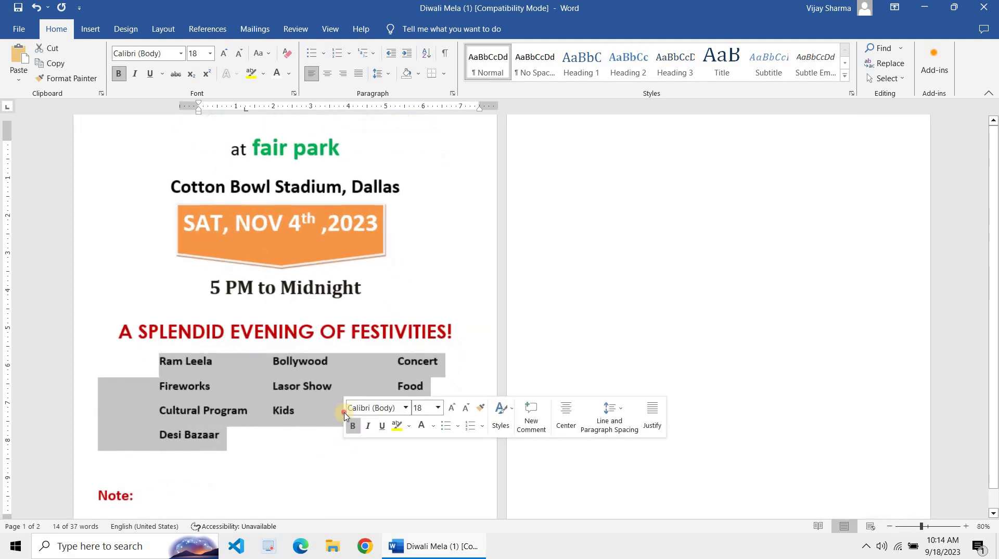
{"action": "left_click", "coordinate": [323, 409]}
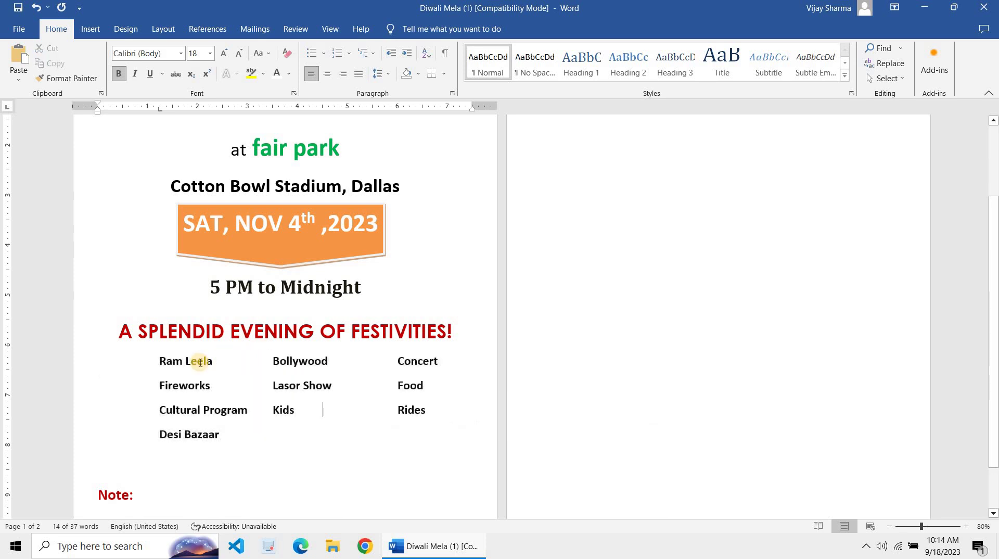
{"action": "left_click", "coordinate": [157, 362]}
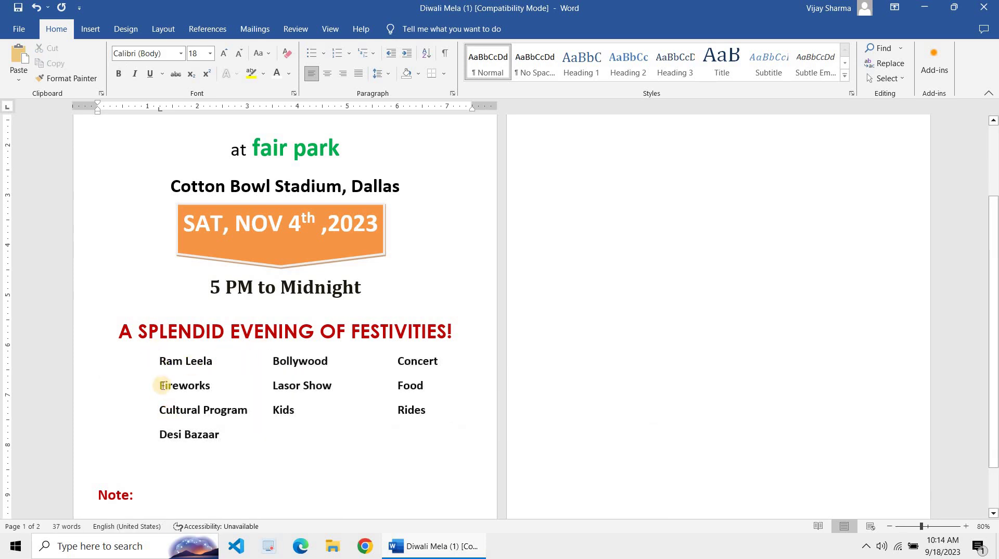
{"action": "left_click", "coordinate": [92, 30]}
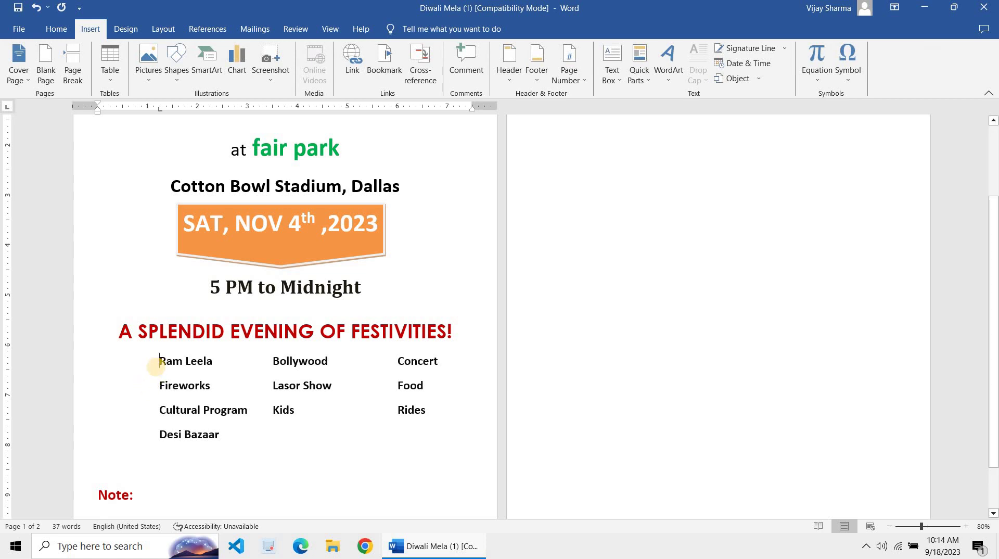
- Type and then delete trial asterisks before Ram Leela
{"action": "type", "text": "**"}
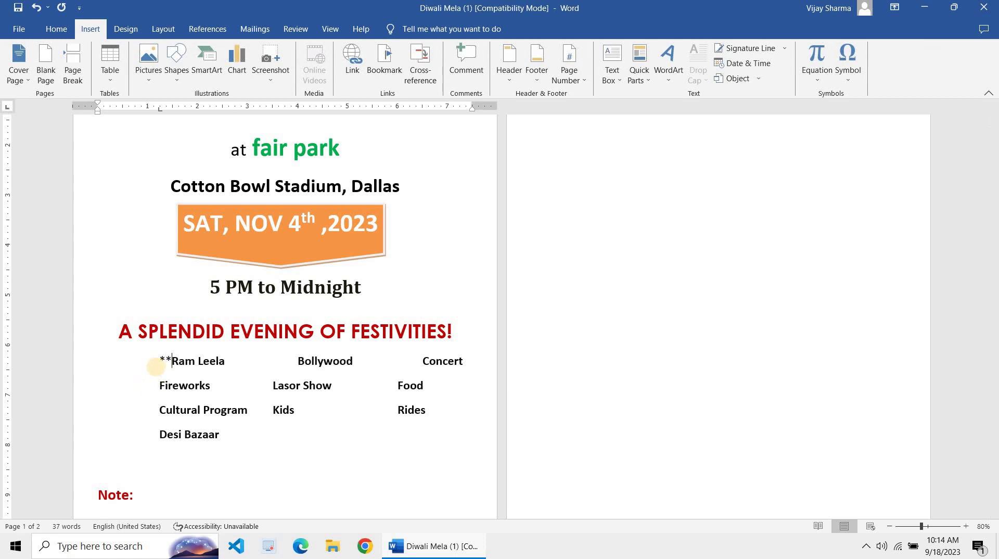
{"action": "key", "text": "BackSpace"}
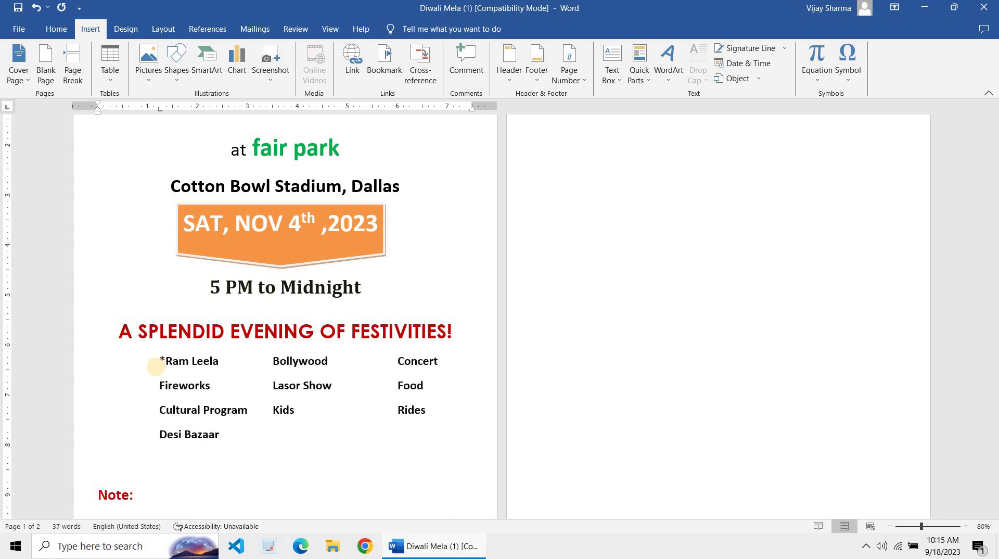
{"action": "type", "text": "**"}
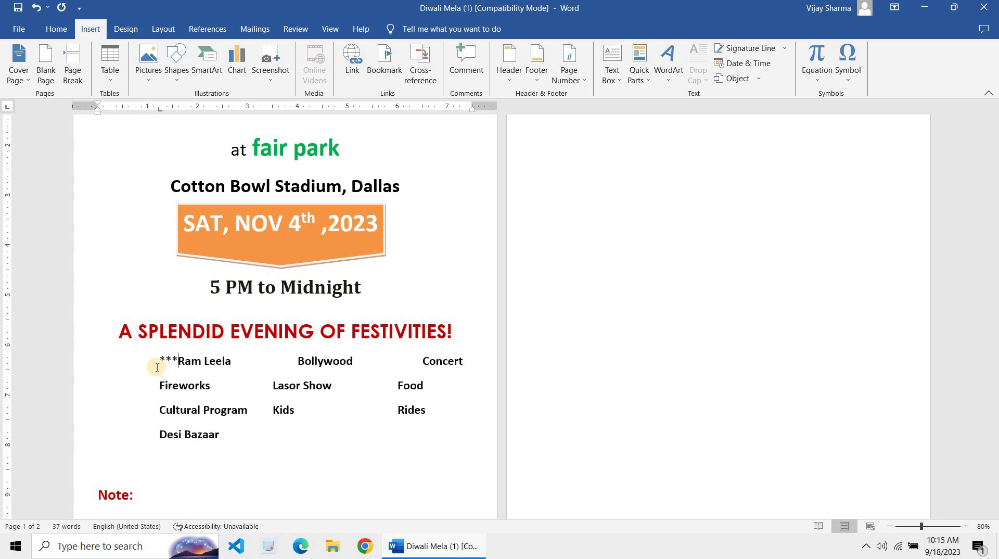
{"action": "key", "text": "BackSpace"}
{"action": "key", "text": "BackSpace"}
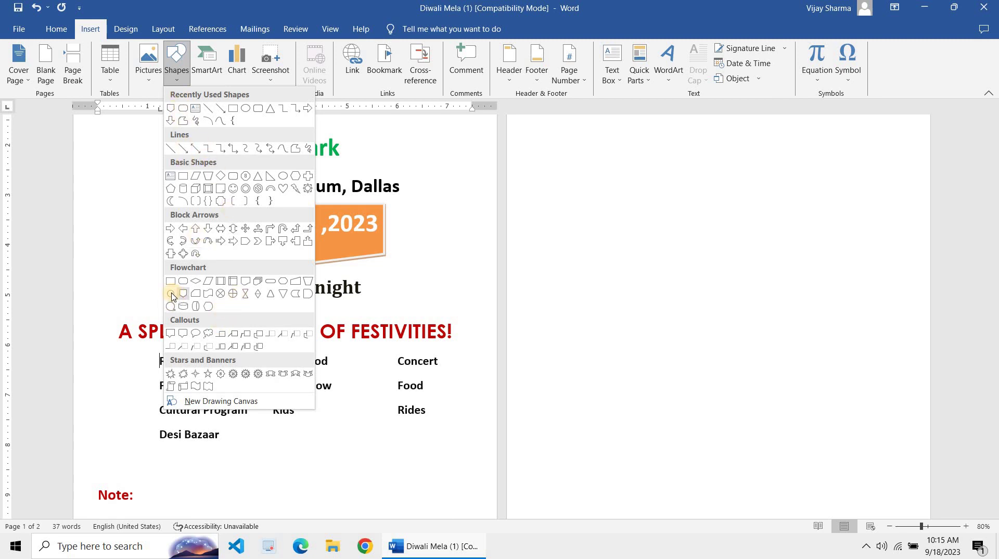
- Draw a small circle before Ram Leela, style it orange centre-gradient, and enlarge it to about 0.27 by 0.34 inches
{"action": "left_click", "coordinate": [172, 293]}
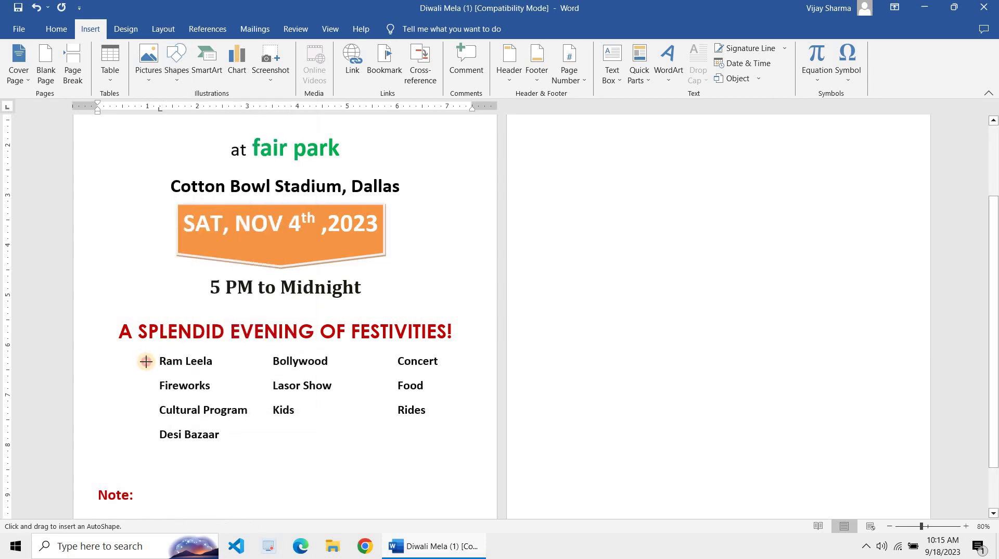
{"action": "left_click_drag", "start_coordinate": [146, 361], "coordinate": [152, 366]}
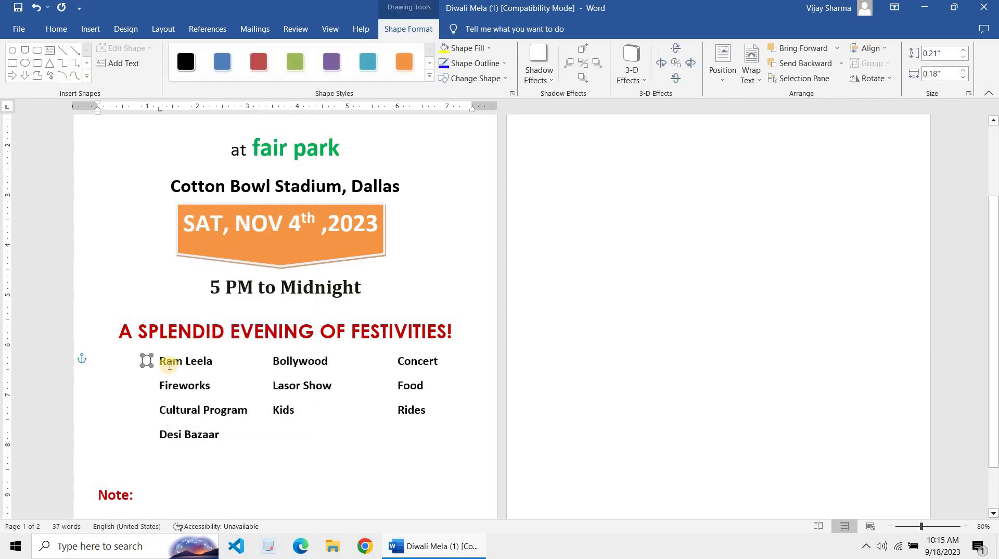
{"action": "left_click", "coordinate": [430, 76]}
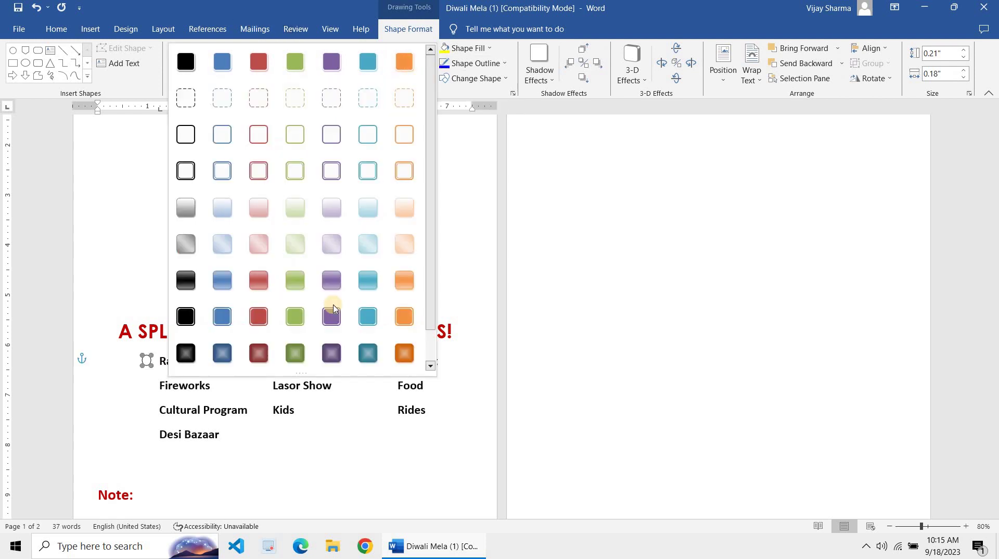
{"action": "left_click", "coordinate": [396, 356]}
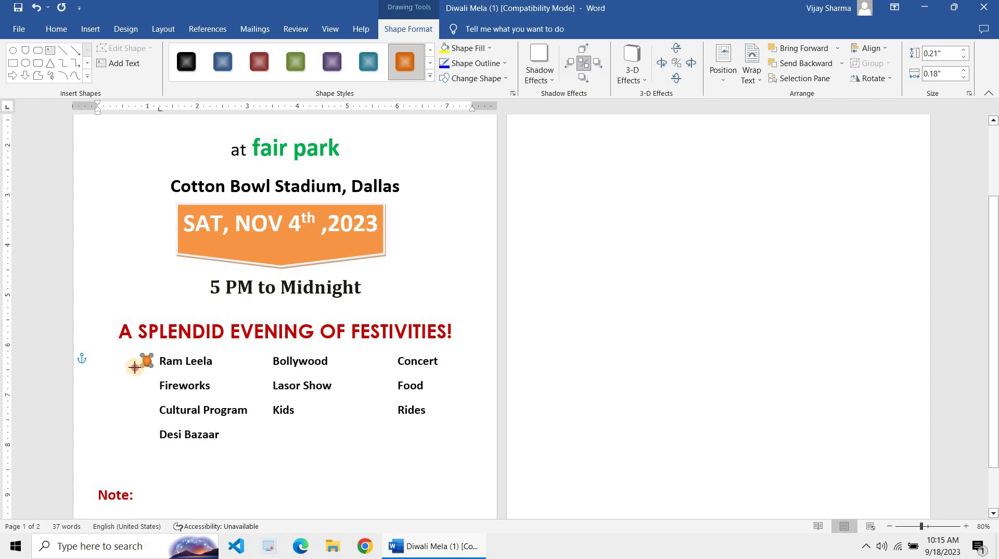
{"action": "left_click_drag", "start_coordinate": [133, 369], "coordinate": [133, 370]}
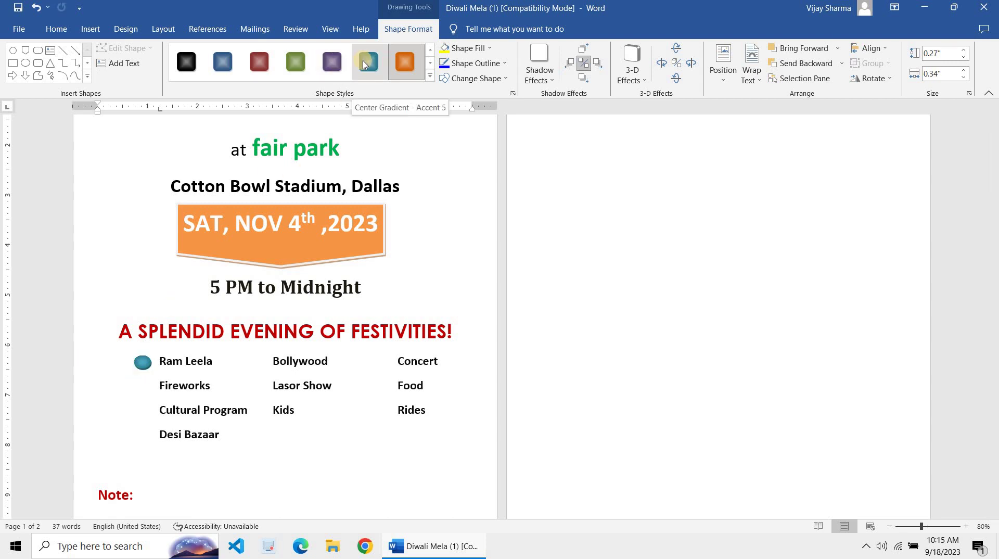
- Apply a red-fill, white-outline style to the bullet, then fill it light green
{"action": "left_click", "coordinate": [429, 76]}
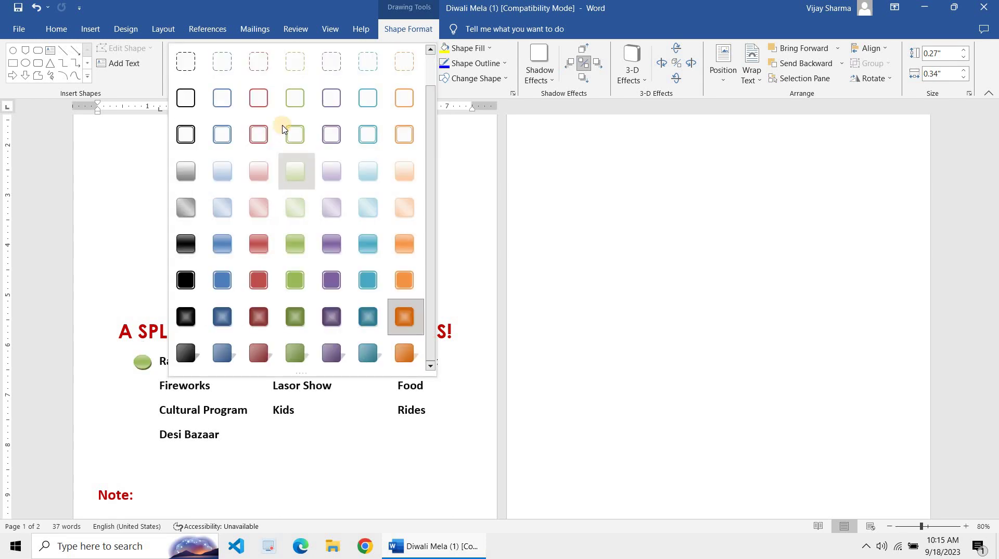
{"action": "scroll", "coordinate": [286, 172], "scroll_direction": "up", "scroll_amount": 1}
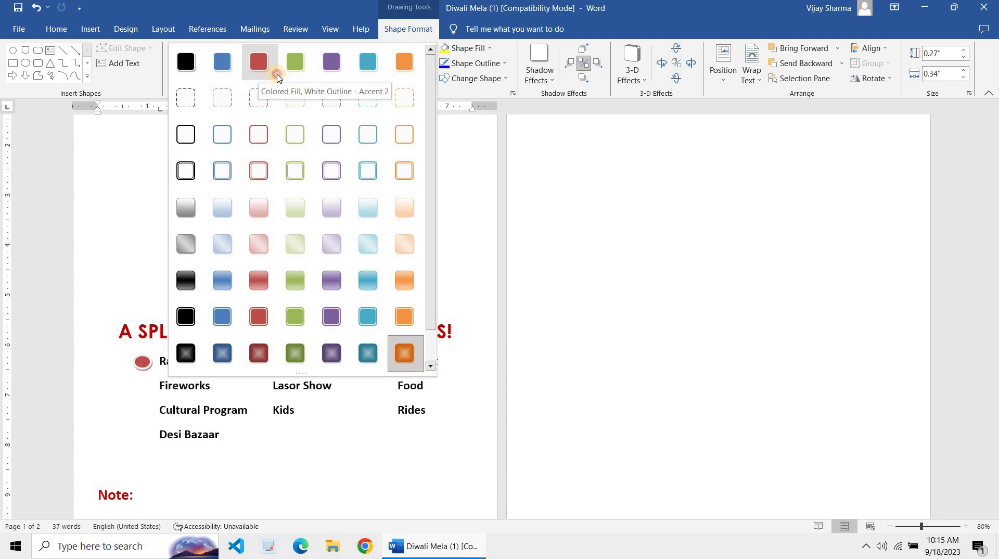
{"action": "left_click", "coordinate": [277, 77]}
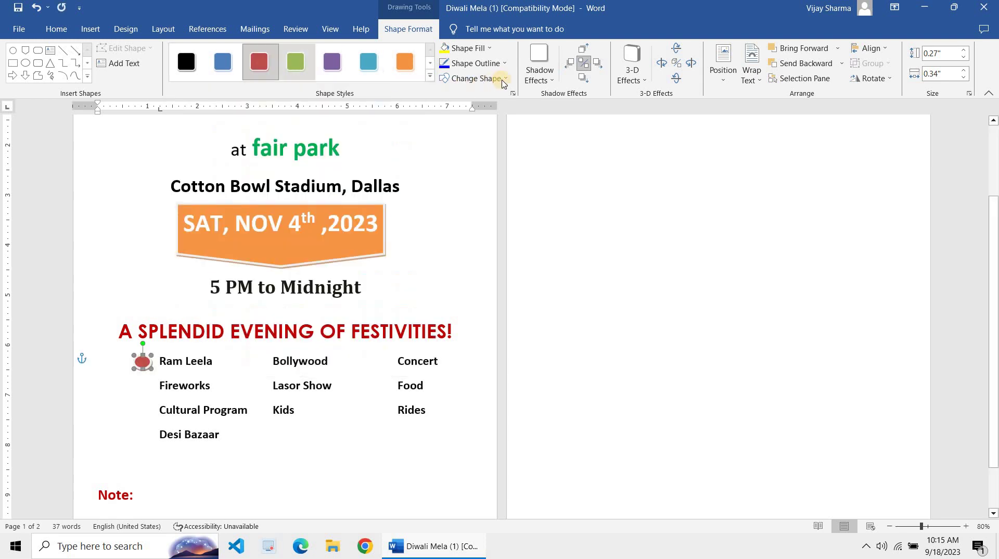
{"action": "left_click", "coordinate": [485, 48]}
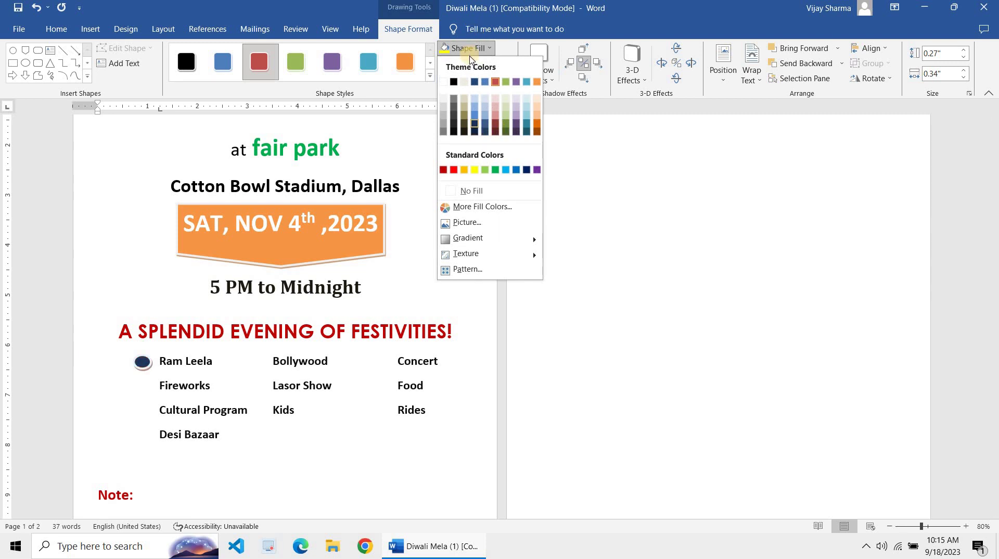
{"action": "left_click", "coordinate": [486, 170]}
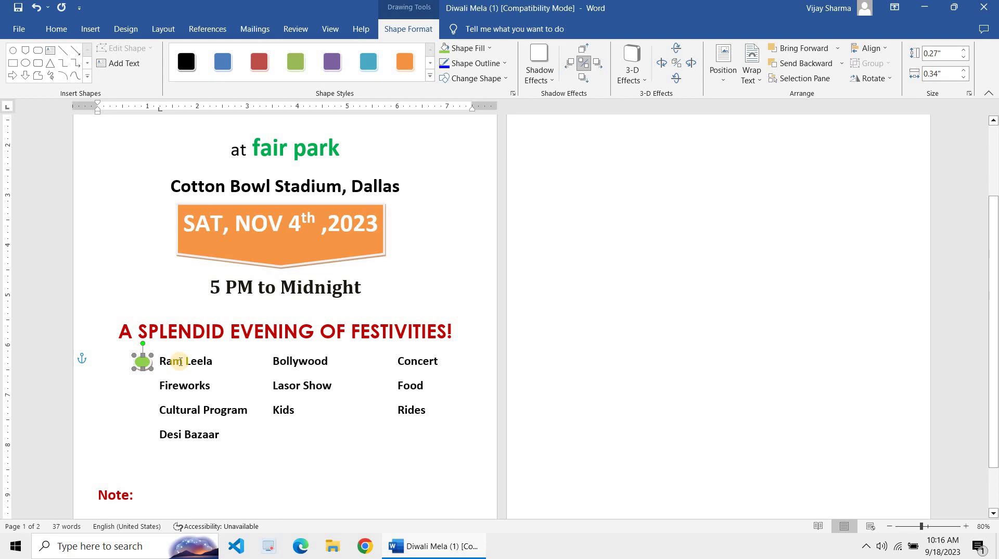
{"action": "scroll", "coordinate": [179, 361], "scroll_direction": "up", "scroll_amount": 2, "text": "ctrl"}
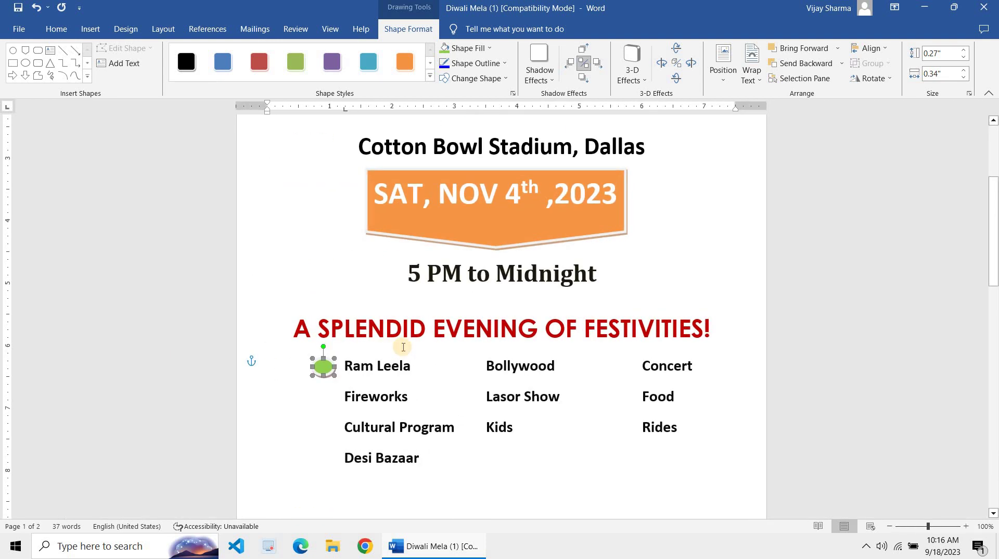
- Shrink and narrow the green bullet to a nearly round 0.22 by 0.21 inches
{"action": "scroll", "coordinate": [403, 346], "scroll_direction": "up", "scroll_amount": 6, "text": "ctrl"}
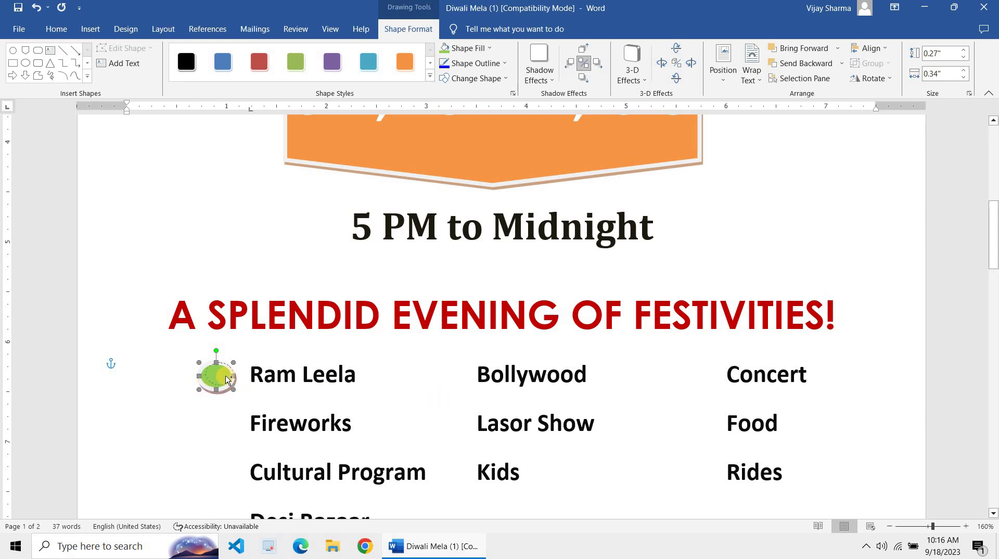
{"action": "left_click_drag", "start_coordinate": [206, 383], "coordinate": [206, 385]}
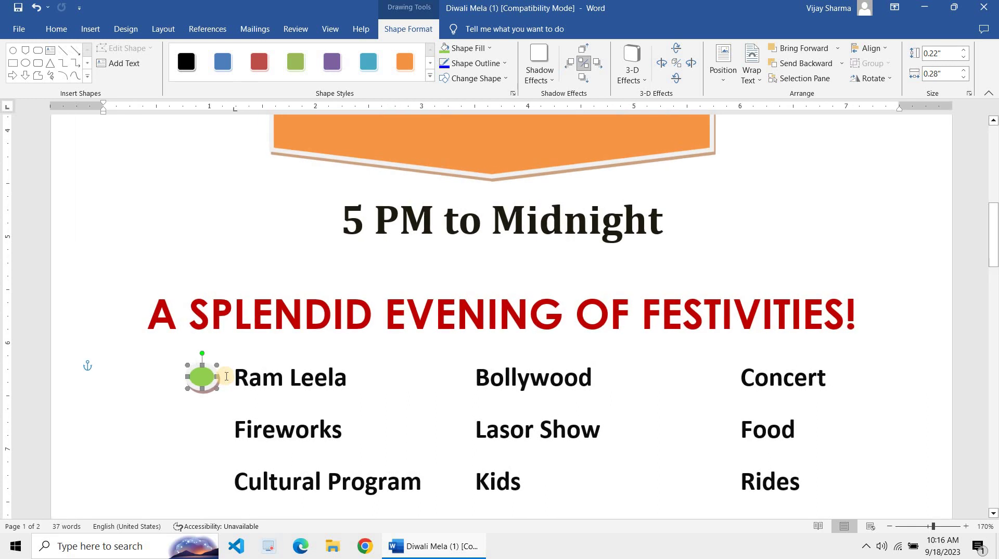
{"action": "scroll", "coordinate": [226, 375], "scroll_direction": "down", "scroll_amount": 9, "text": "ctrl"}
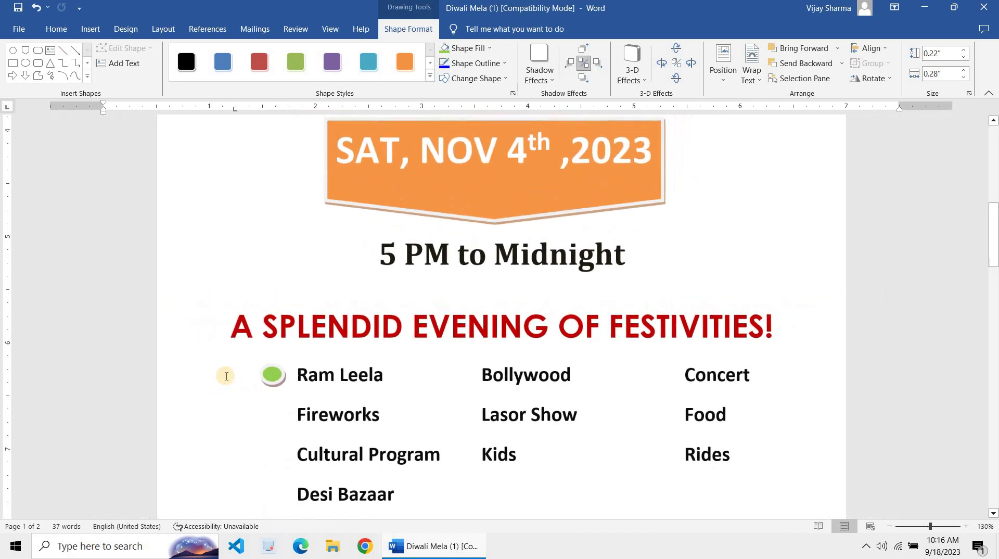
{"action": "scroll", "coordinate": [226, 376], "scroll_direction": "up", "scroll_amount": 2, "text": "ctrl"}
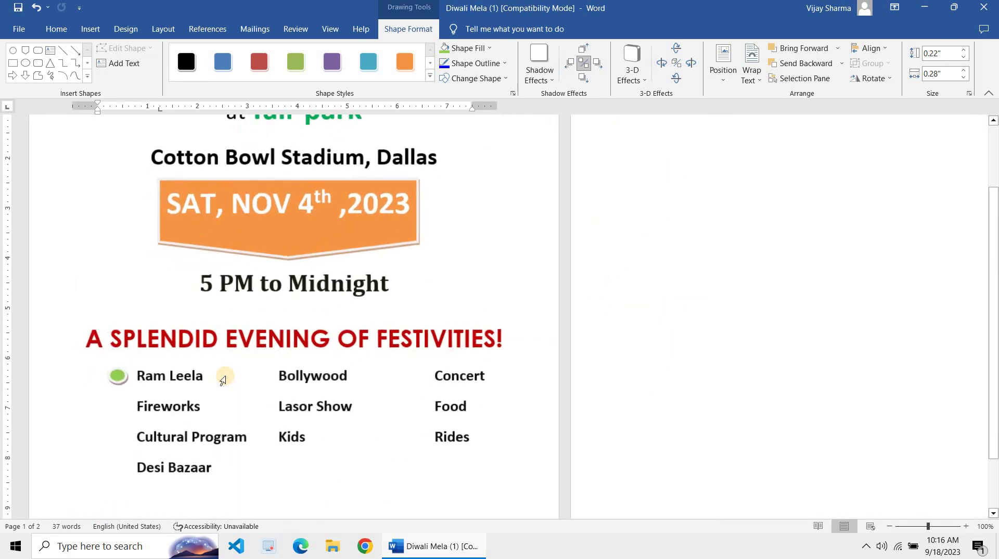
{"action": "scroll", "coordinate": [226, 376], "scroll_direction": "up", "scroll_amount": 2, "text": "ctrl"}
{"action": "scroll", "coordinate": [226, 375], "scroll_direction": "up", "scroll_amount": 1, "text": "ctrl"}
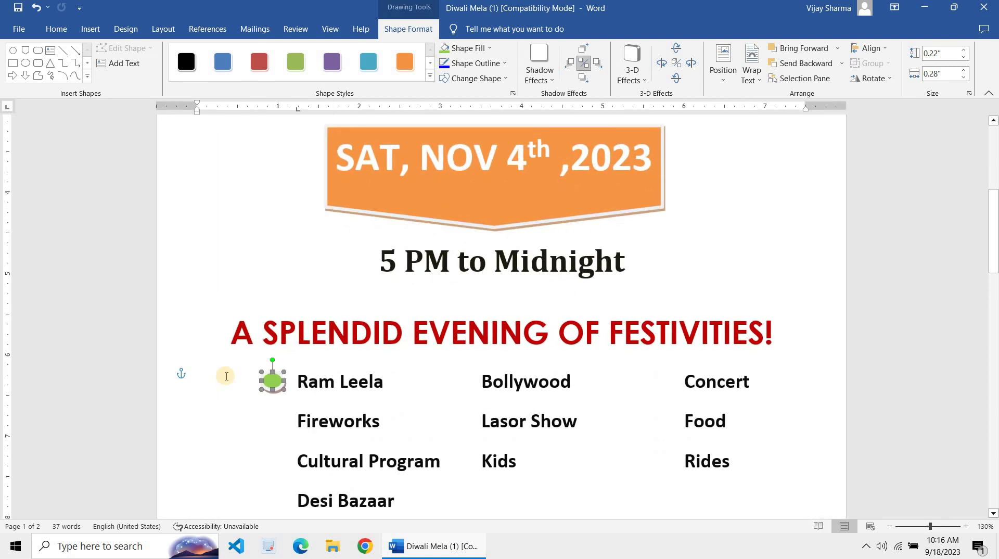
{"action": "scroll", "coordinate": [227, 376], "scroll_direction": "up", "scroll_amount": 1, "text": "ctrl"}
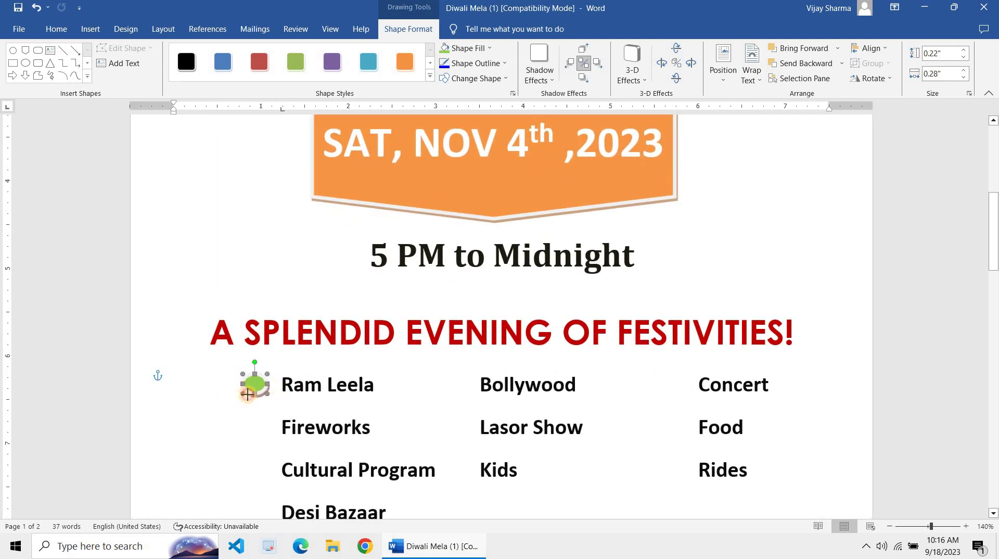
{"action": "left_click_drag", "start_coordinate": [248, 394], "coordinate": [253, 394]}
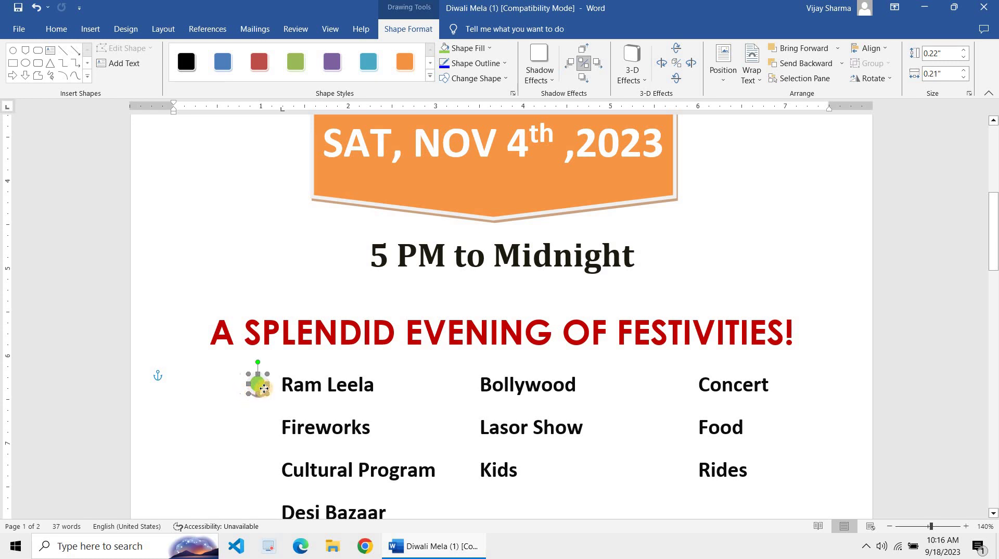
- Give the Ram Leela bullet a Round Dot dashed outline
{"action": "left_click", "coordinate": [474, 63]}
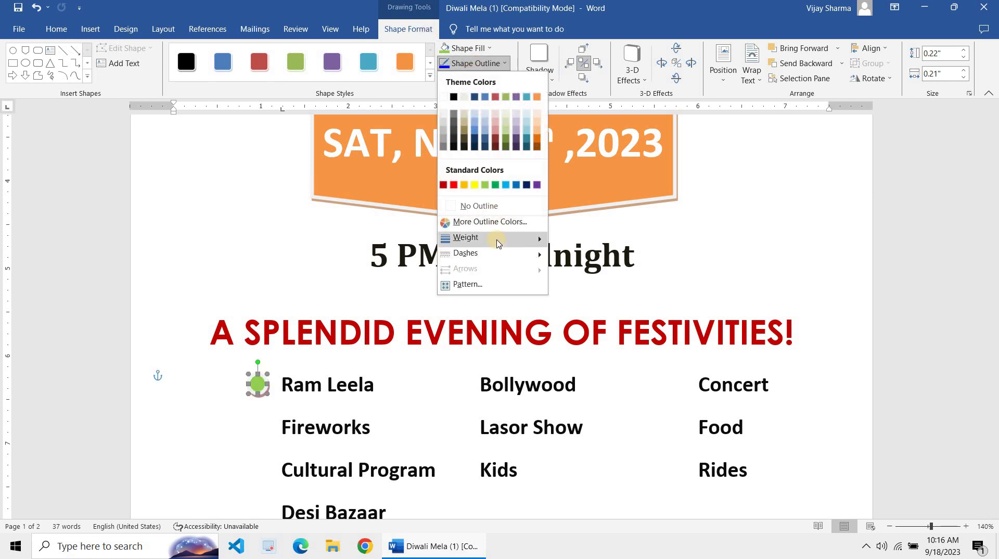
{"action": "mouse_move", "coordinate": [498, 239]}
{"action": "mouse_move", "coordinate": [520, 253]}
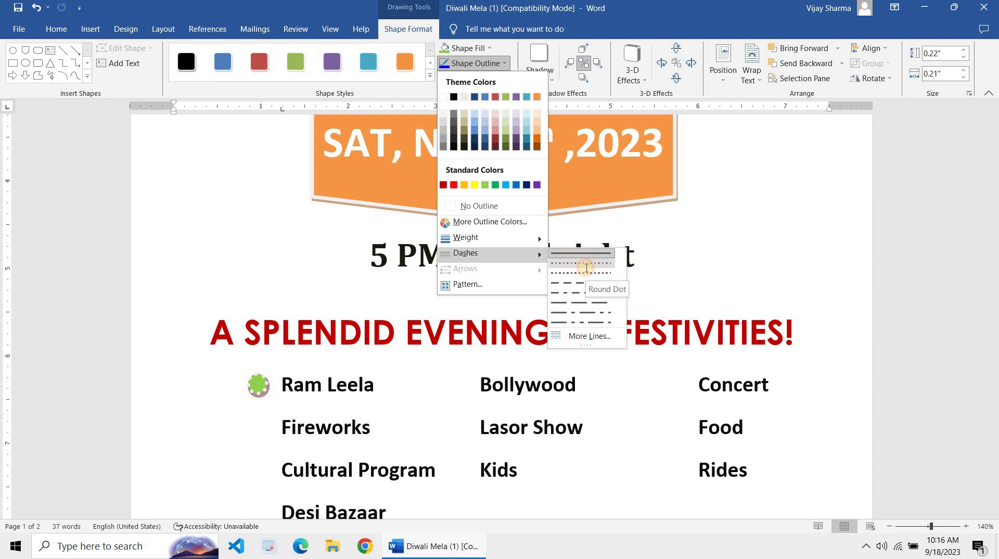
{"action": "left_click", "coordinate": [587, 270]}
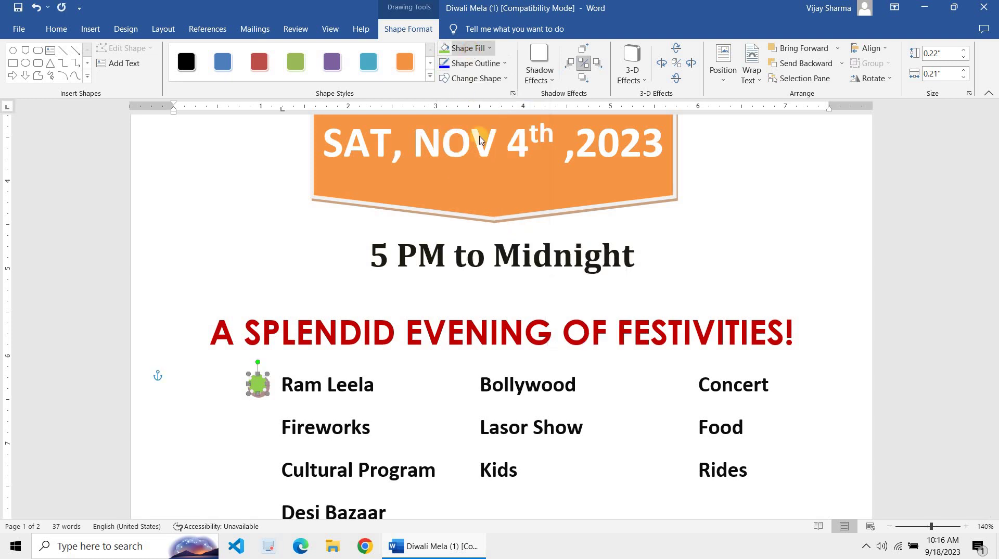
- Fill the bullet with the custom orange colour #FC8B24
{"action": "left_click", "coordinate": [471, 50]}
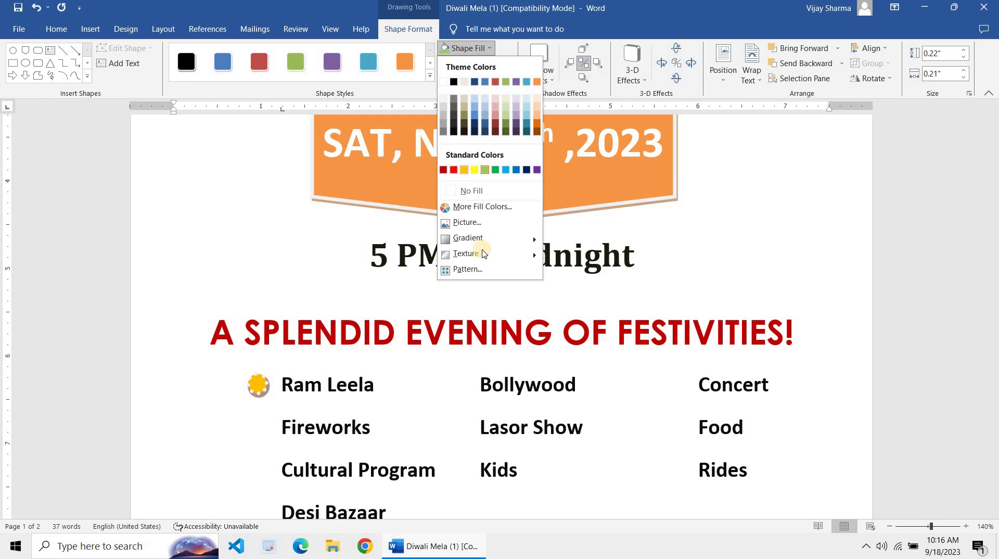
{"action": "mouse_move", "coordinate": [496, 247]}
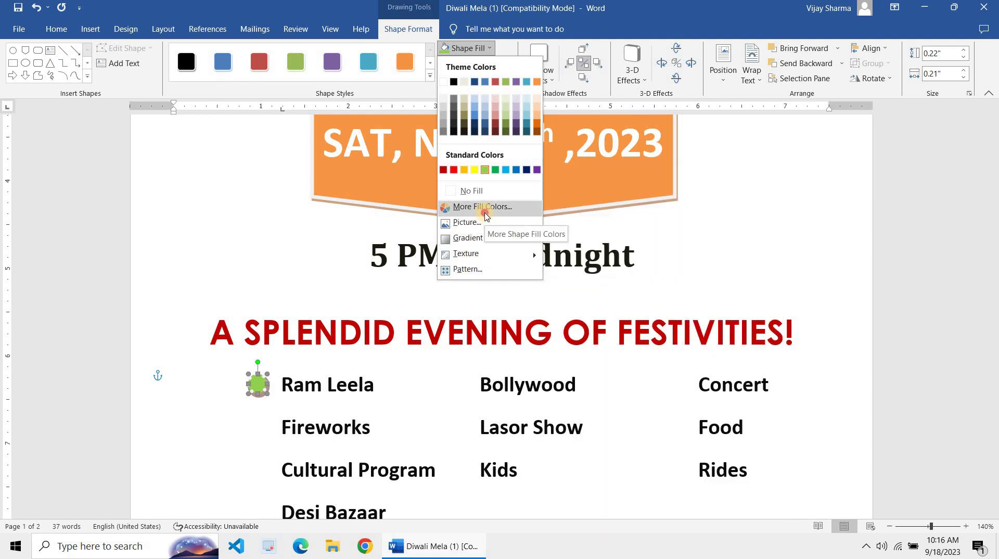
{"action": "left_click", "coordinate": [484, 214]}
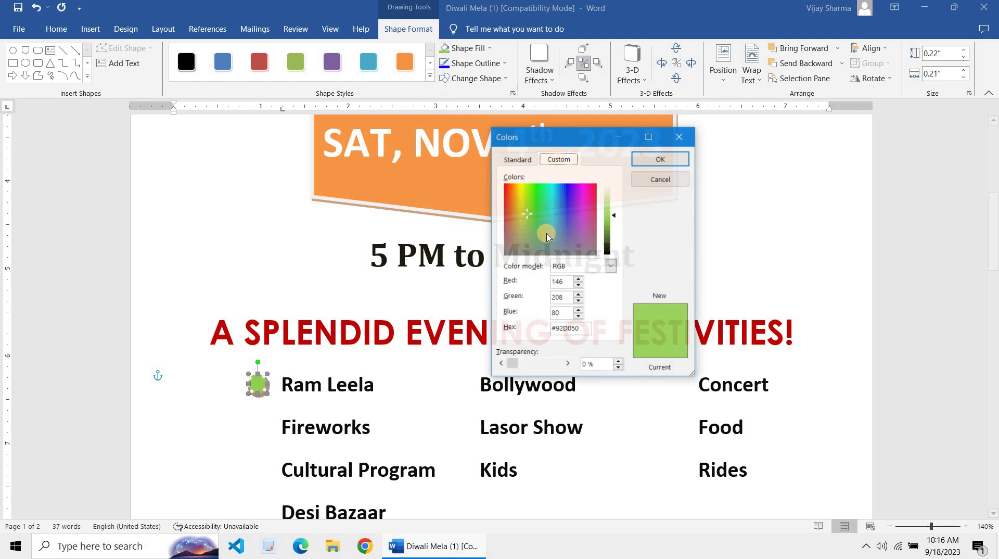
{"action": "left_click", "coordinate": [511, 187]}
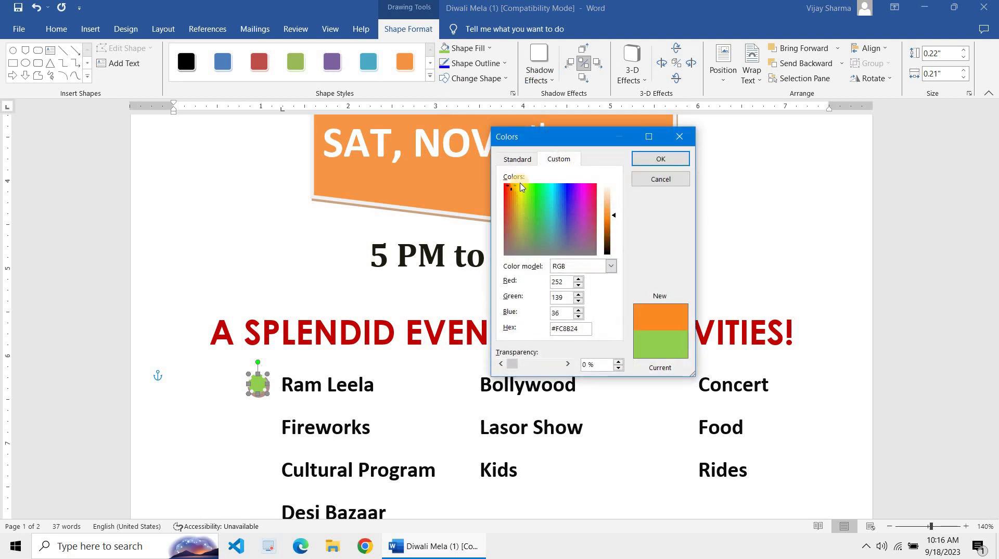
{"action": "left_click", "coordinate": [653, 161]}
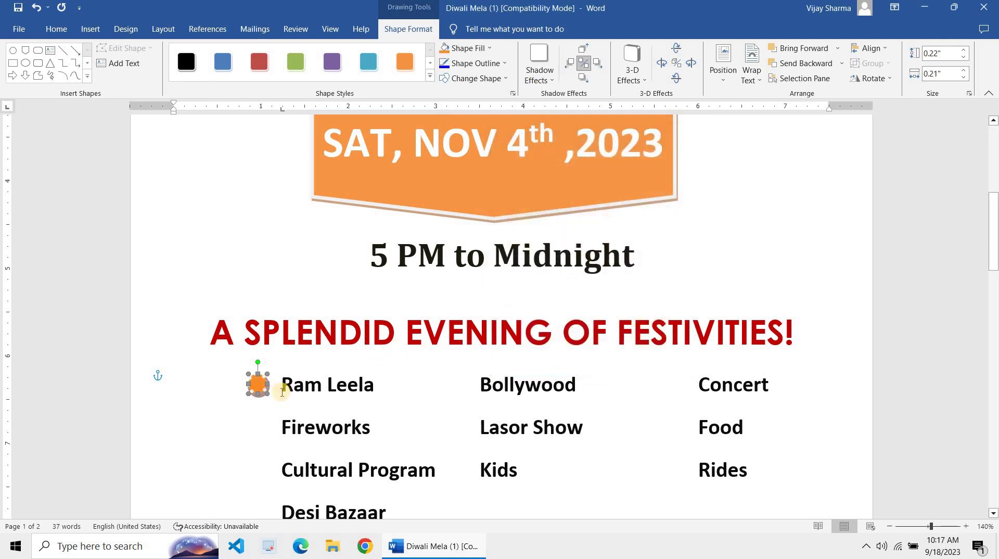
- Make the bullet's dotted outline yellow and set its shadow to No Shadow
{"action": "left_click", "coordinate": [476, 63]}
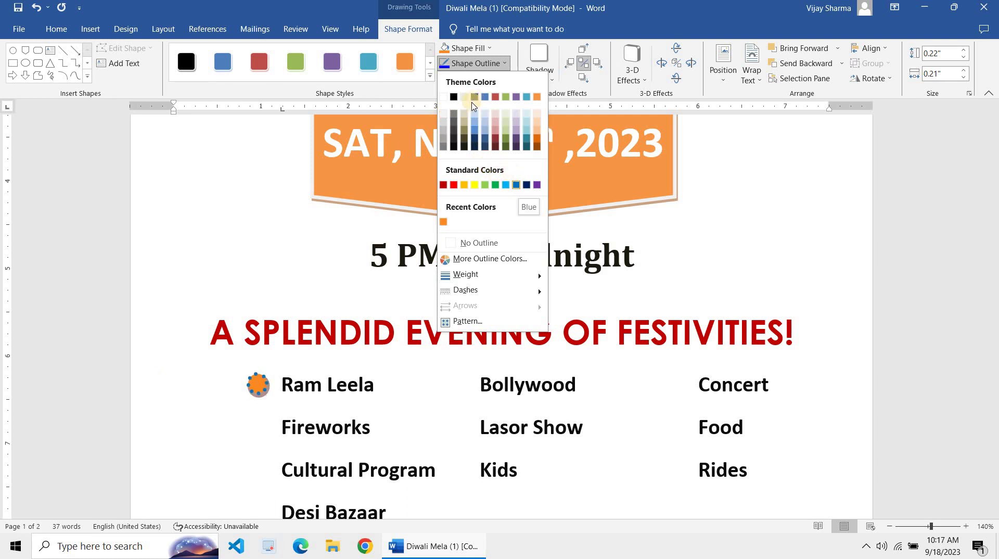
{"action": "left_click", "coordinate": [473, 186]}
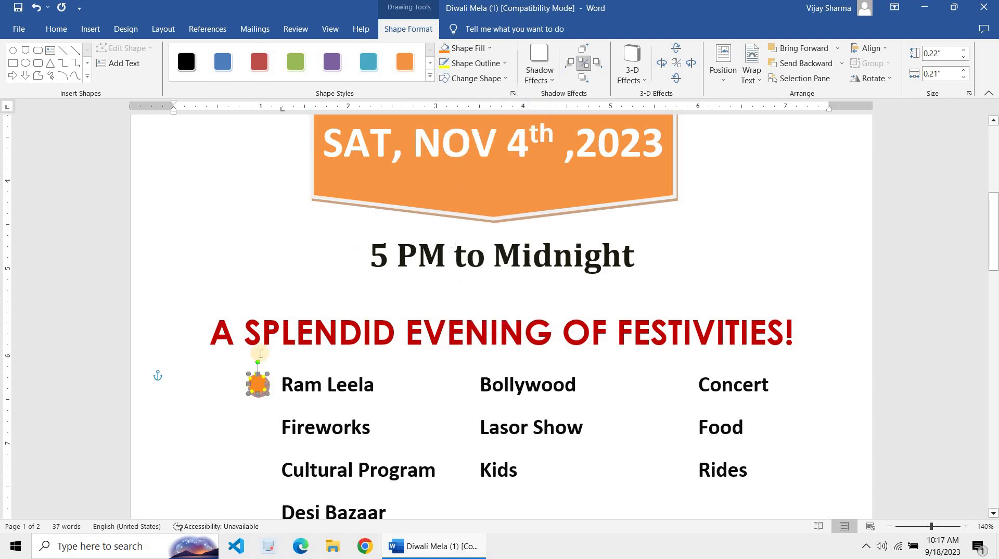
{"action": "left_click", "coordinate": [263, 412]}
{"action": "left_click", "coordinate": [258, 384]}
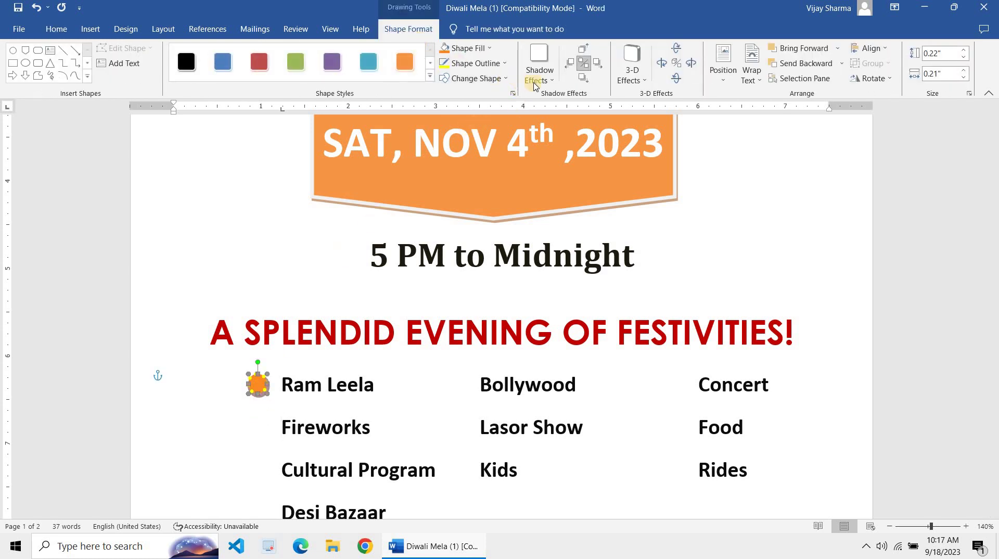
{"action": "left_click", "coordinate": [546, 86]}
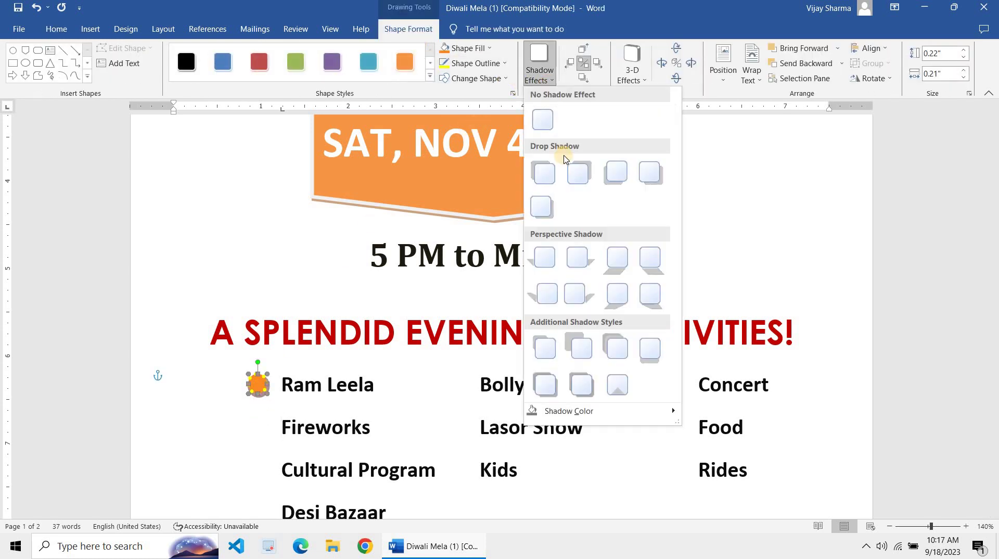
{"action": "left_click", "coordinate": [541, 119]}
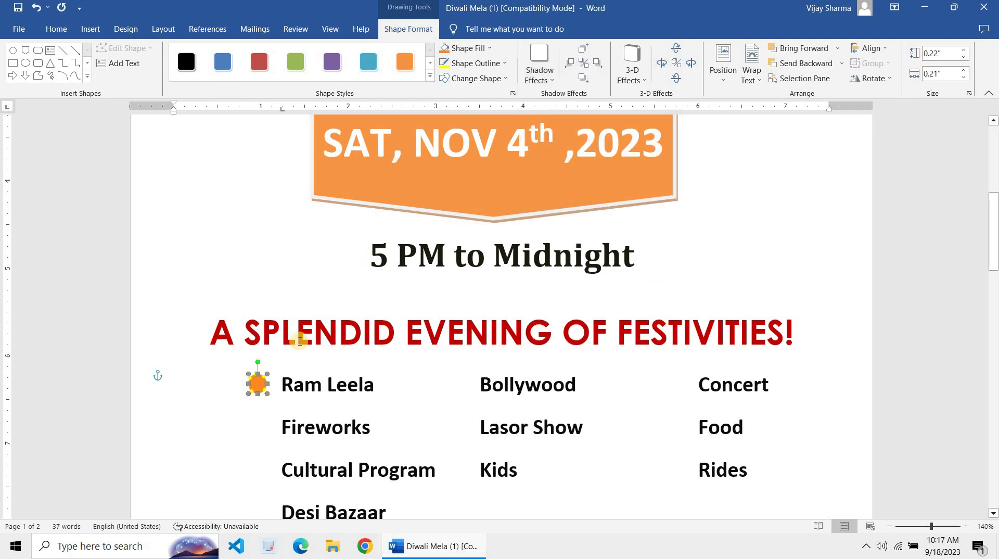
- Paste two copies of the flower bullet and place them before Bollywood and Concert
{"action": "key", "text": "ctrl+v"}
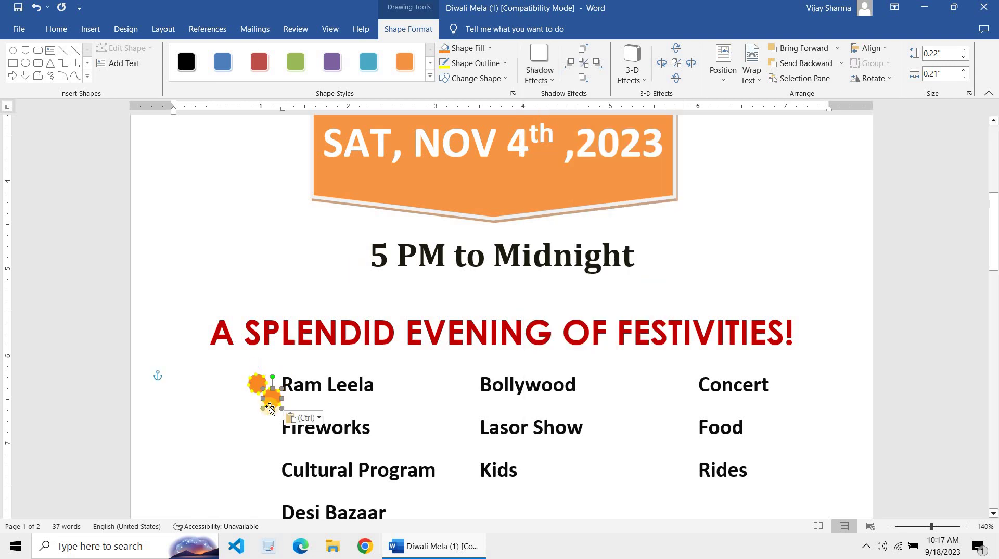
{"action": "left_click_drag", "start_coordinate": [272, 402], "coordinate": [468, 388]}
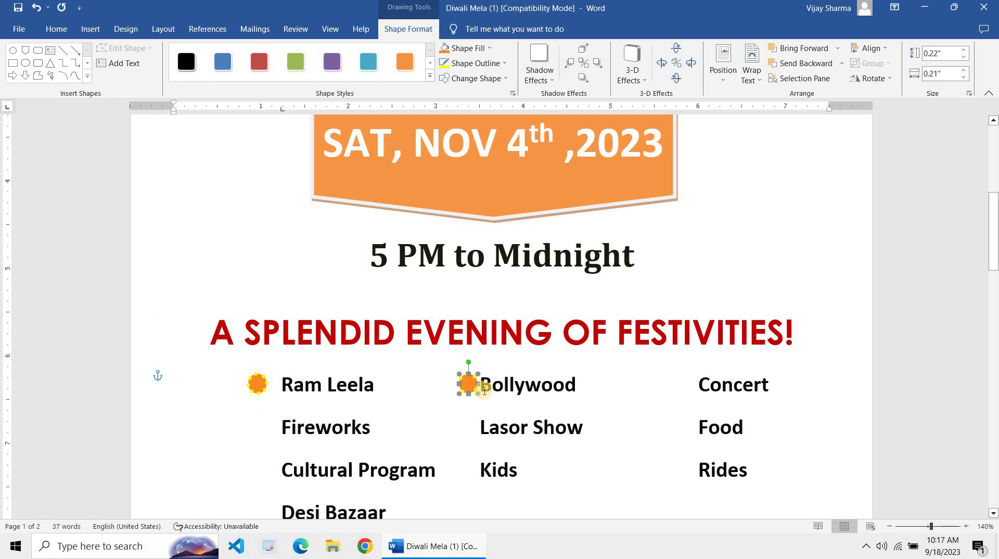
{"action": "key", "text": "ctrl+v"}
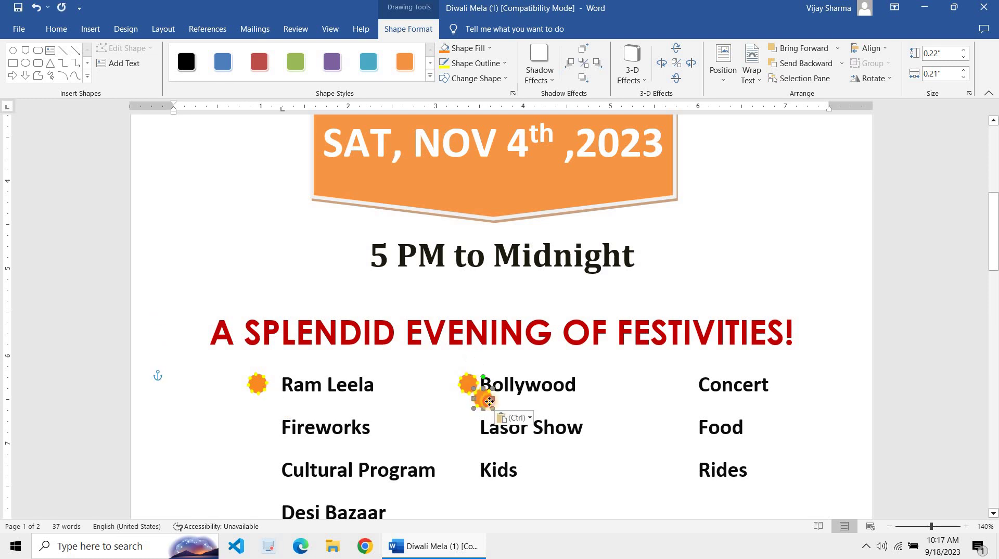
{"action": "left_click_drag", "start_coordinate": [483, 398], "coordinate": [682, 389]}
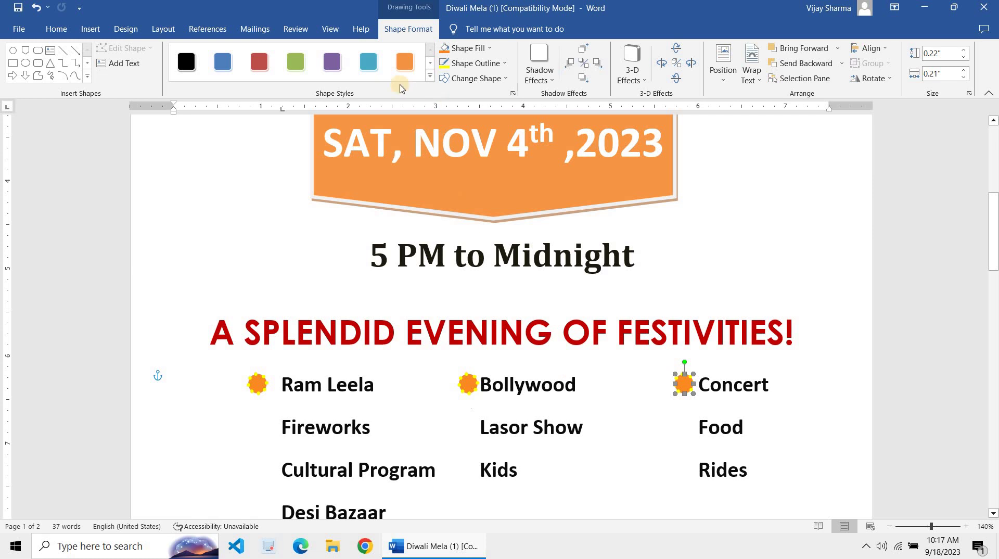
- Give the Concert flower a reddish outline and a gold fill
{"action": "left_click", "coordinate": [468, 48]}
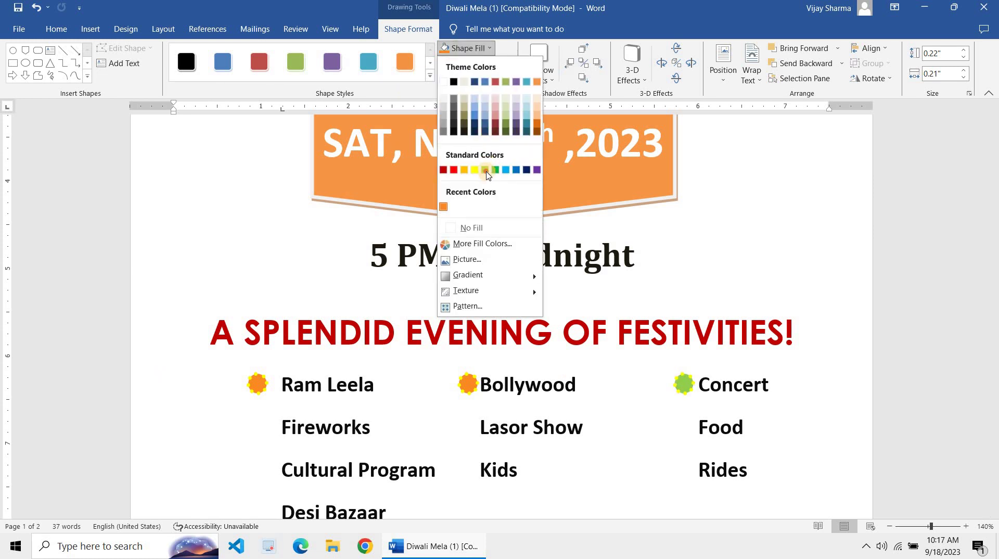
{"action": "left_click", "coordinate": [486, 171]}
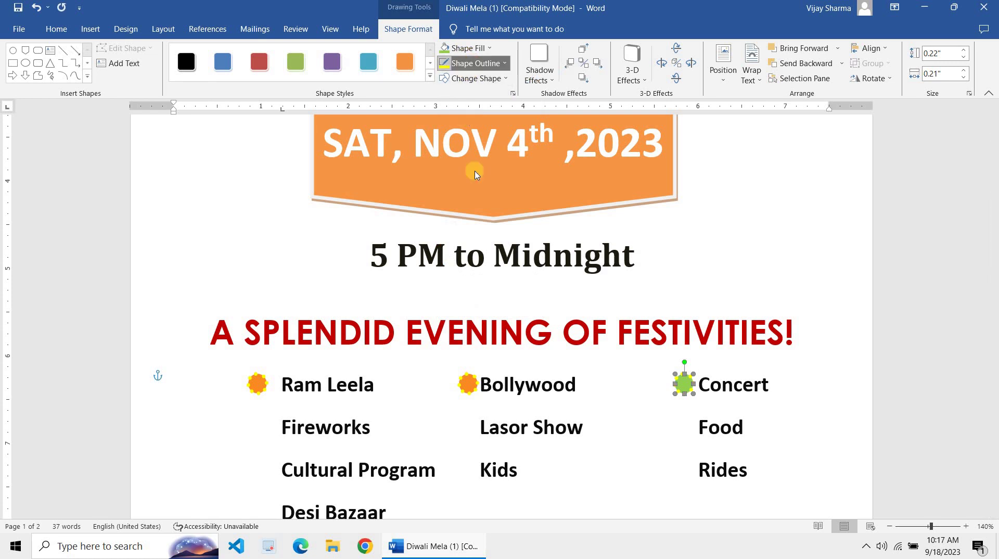
{"action": "left_click", "coordinate": [474, 63]}
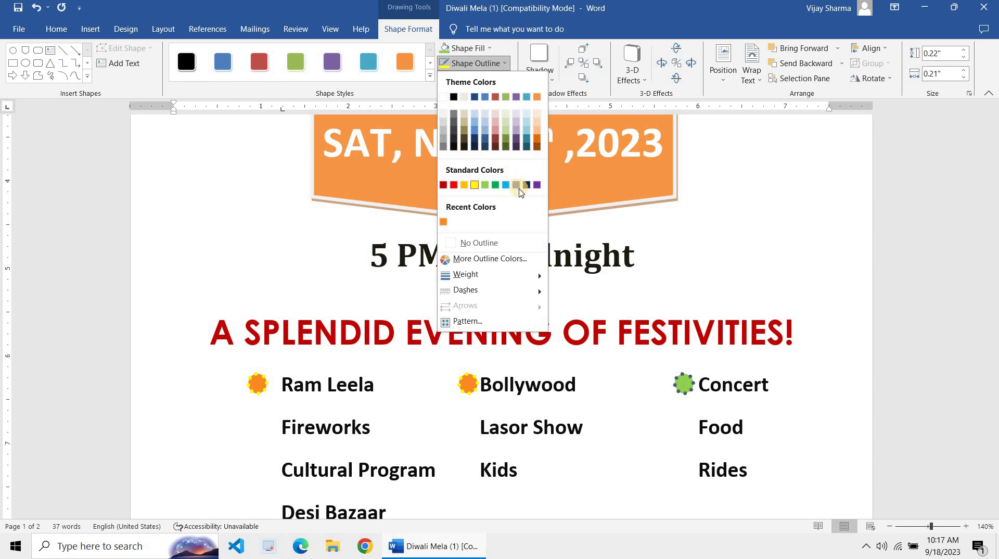
{"action": "left_click", "coordinate": [537, 120]}
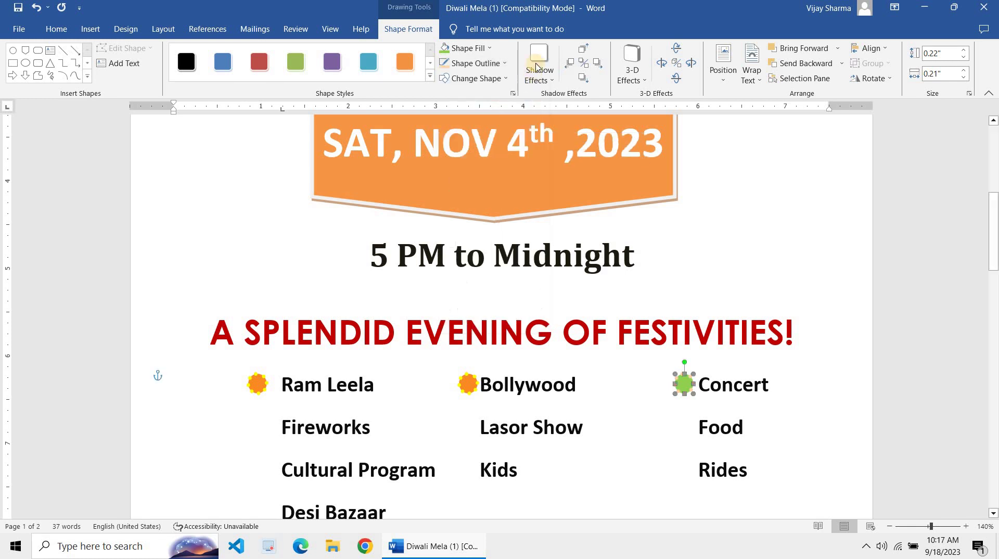
{"action": "left_click", "coordinate": [484, 63]}
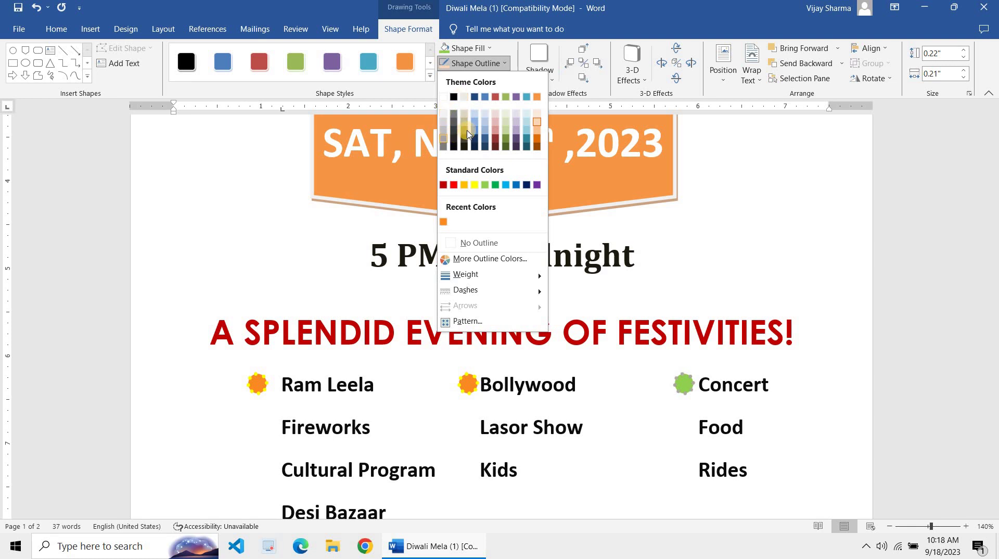
{"action": "left_click", "coordinate": [494, 98]}
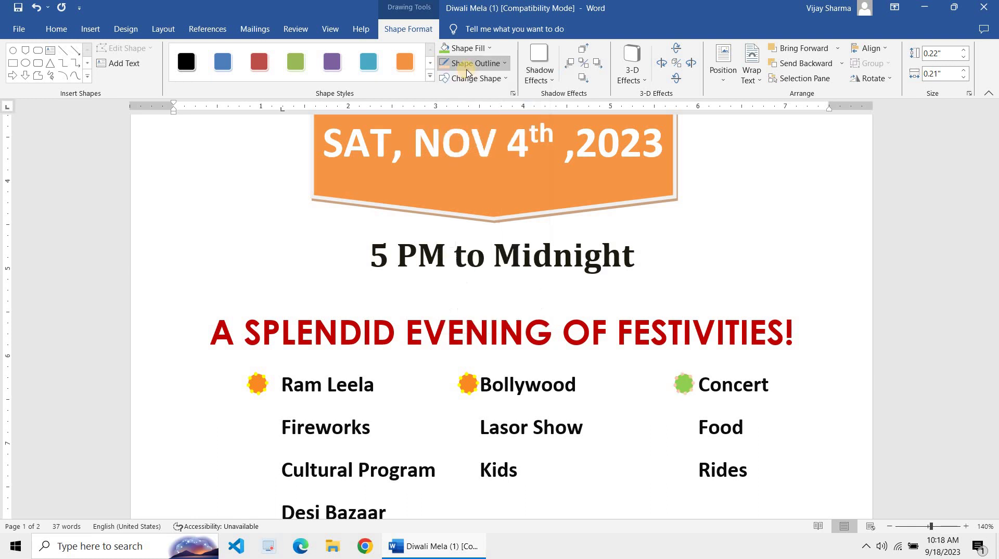
{"action": "left_click", "coordinate": [466, 47]}
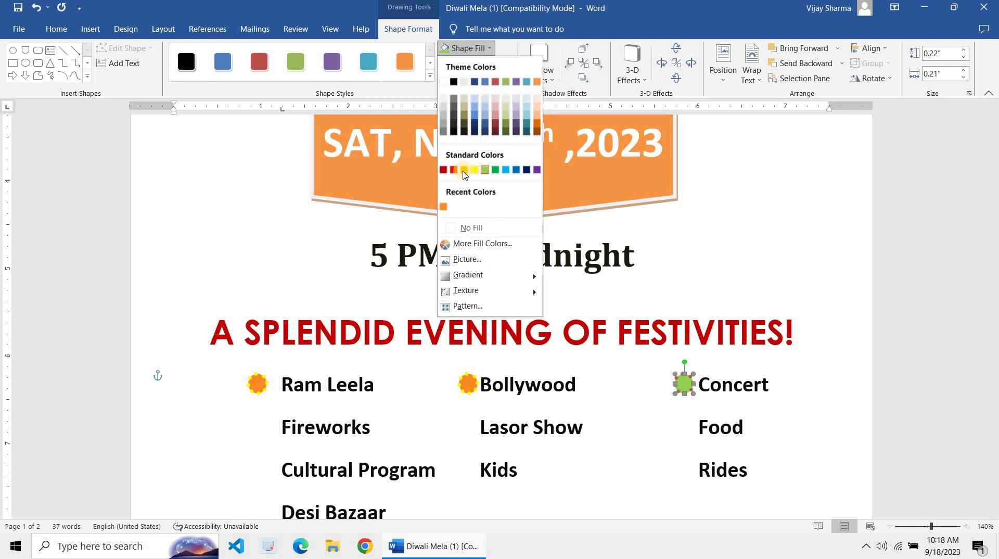
{"action": "left_click", "coordinate": [463, 171]}
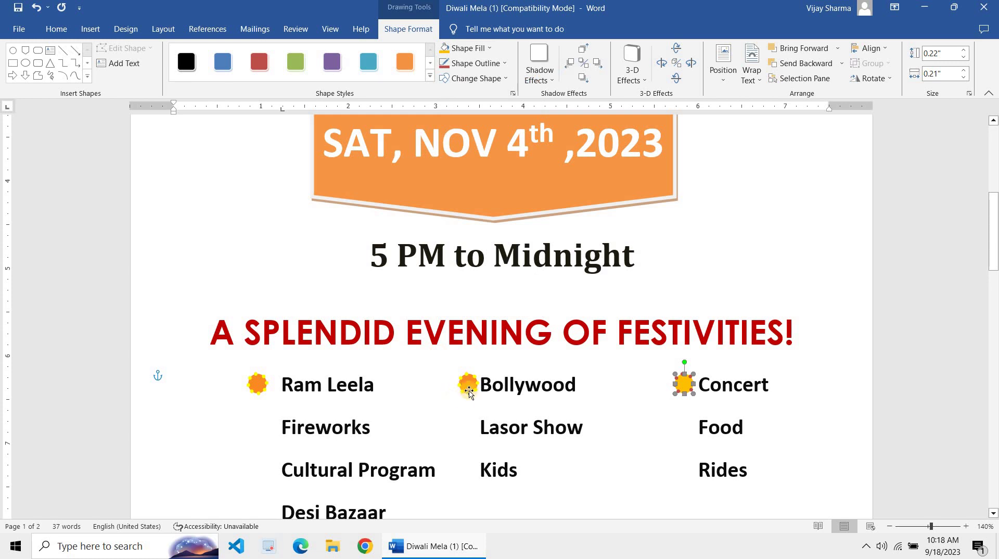
- Select the Bollywood flower bullet and open its fill and outline colour choices
{"action": "left_click", "coordinate": [470, 389]}
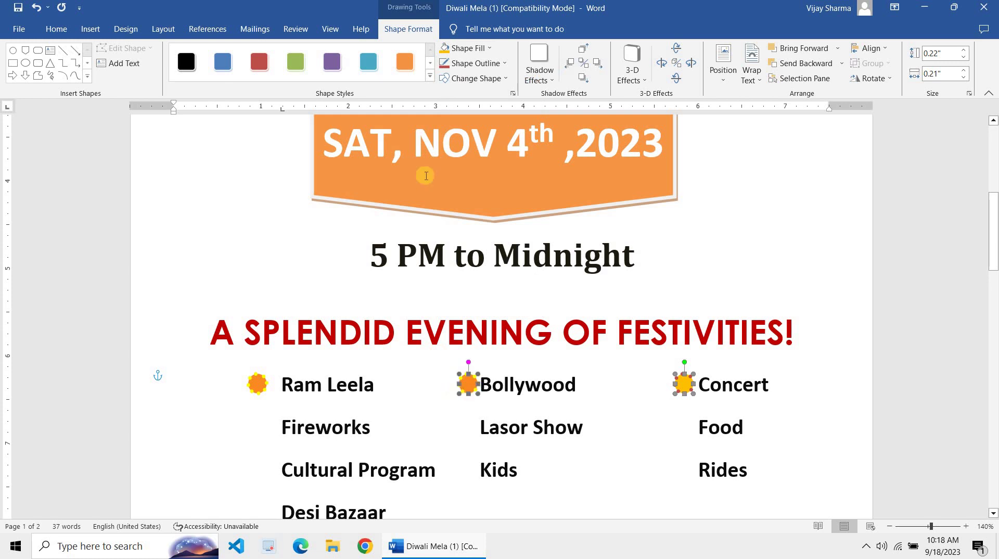
{"action": "left_click", "coordinate": [466, 48]}
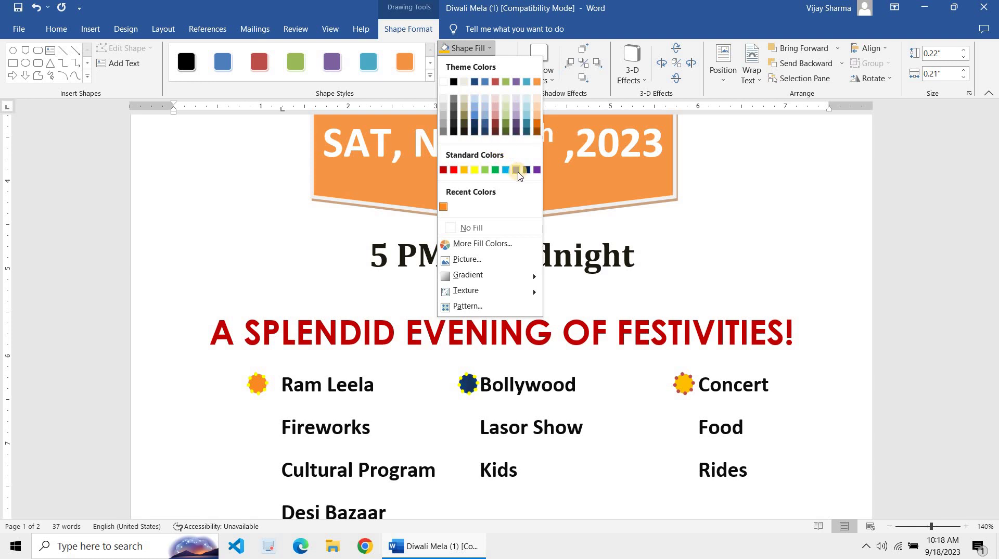
{"action": "key", "text": "Escape"}
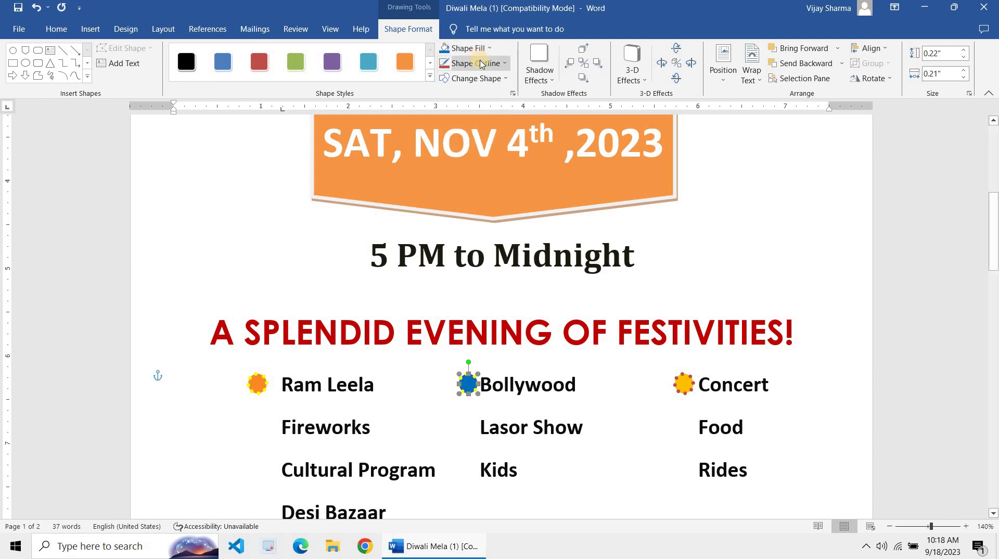
{"action": "left_click", "coordinate": [483, 65]}
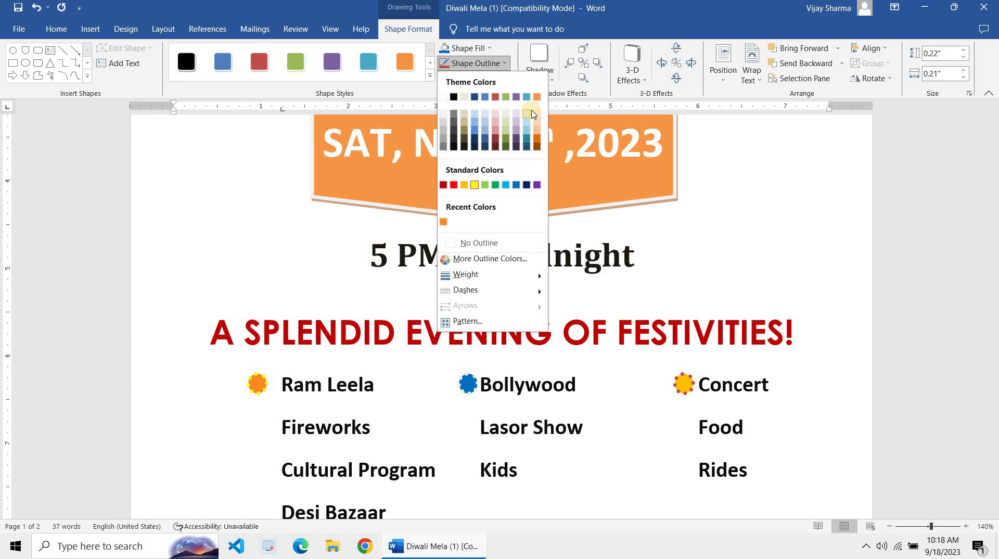
- Select all three flower bullets beside Ram Leela, Bollywood and Concert
{"action": "left_click", "coordinate": [615, 298]}
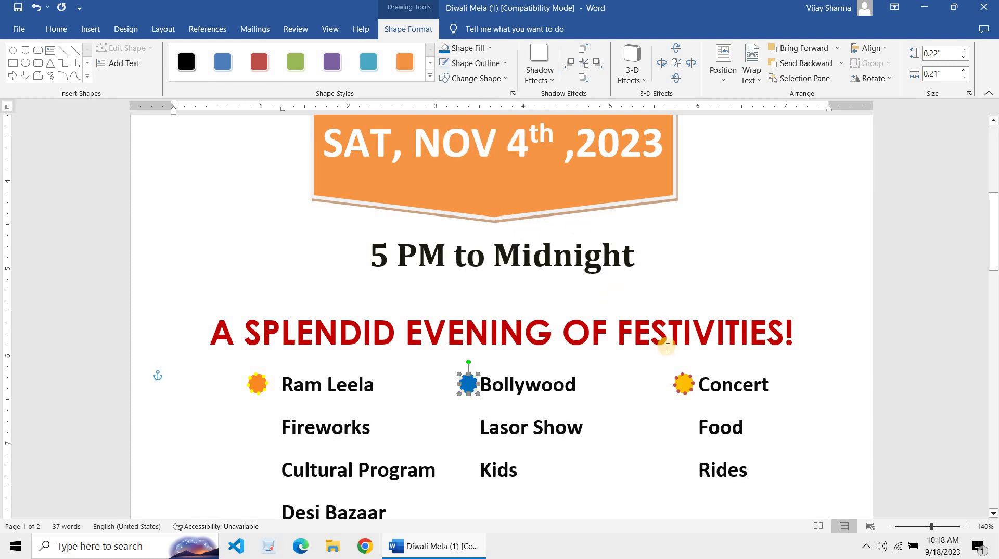
{"action": "left_click", "coordinate": [258, 387], "text": "shift"}
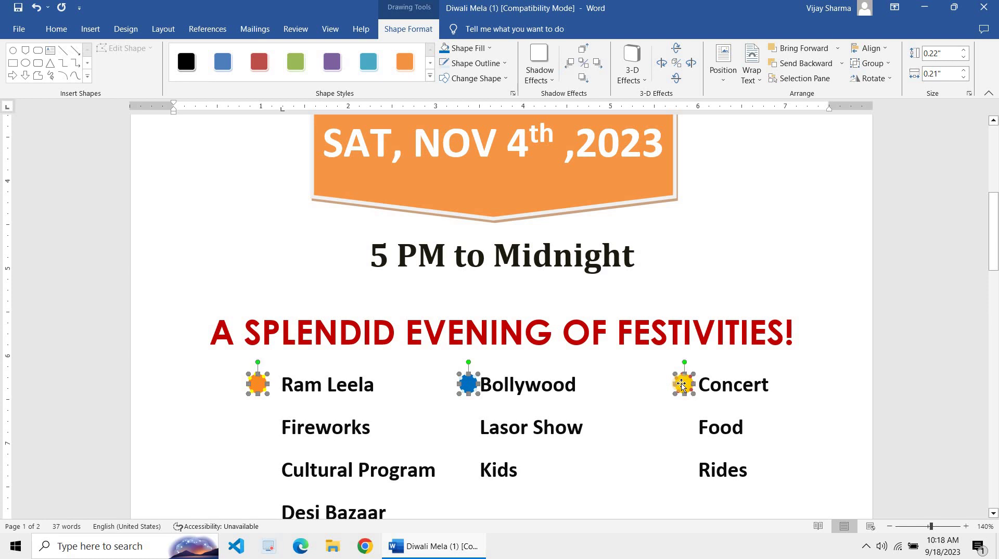
{"action": "left_click", "coordinate": [654, 390]}
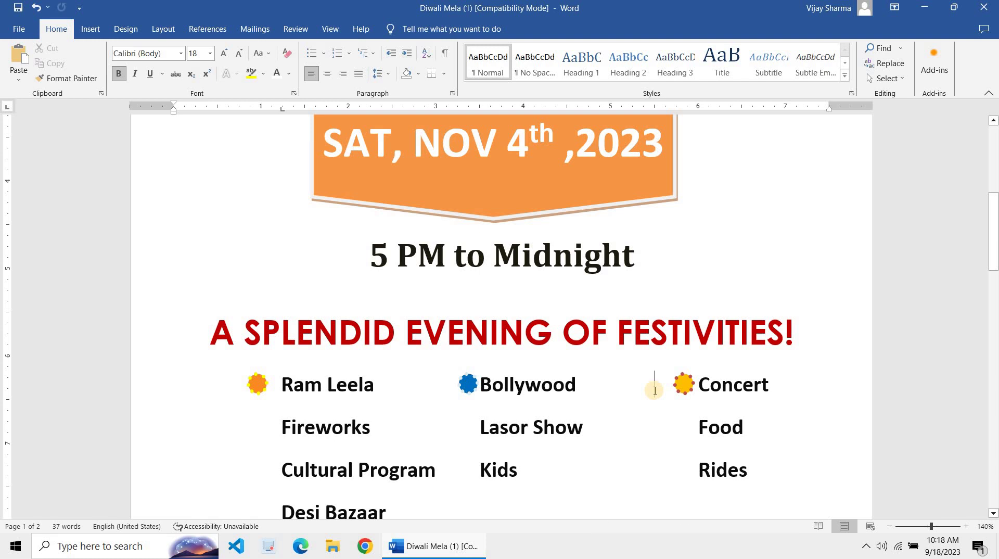
{"action": "left_click", "coordinate": [689, 385]}
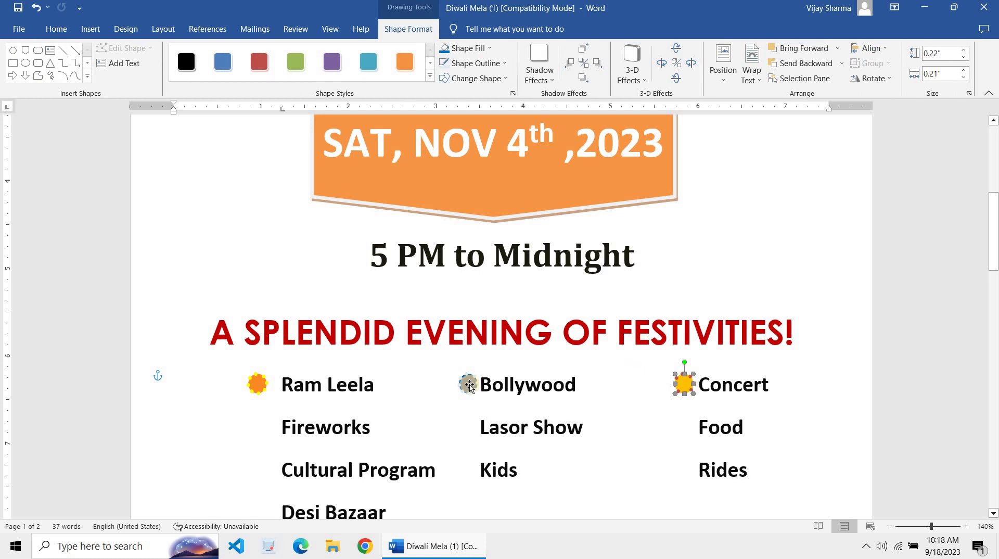
{"action": "left_click_drag", "start_coordinate": [468, 384], "coordinate": [686, 387]}
{"action": "left_click", "coordinate": [469, 385], "text": "shift"}
{"action": "mouse_move", "coordinate": [263, 393]}
{"action": "left_mouse_down"}
{"action": "mouse_move", "coordinate": [249, 388]}
{"action": "mouse_move", "coordinate": [263, 390]}
{"action": "left_mouse_up"}
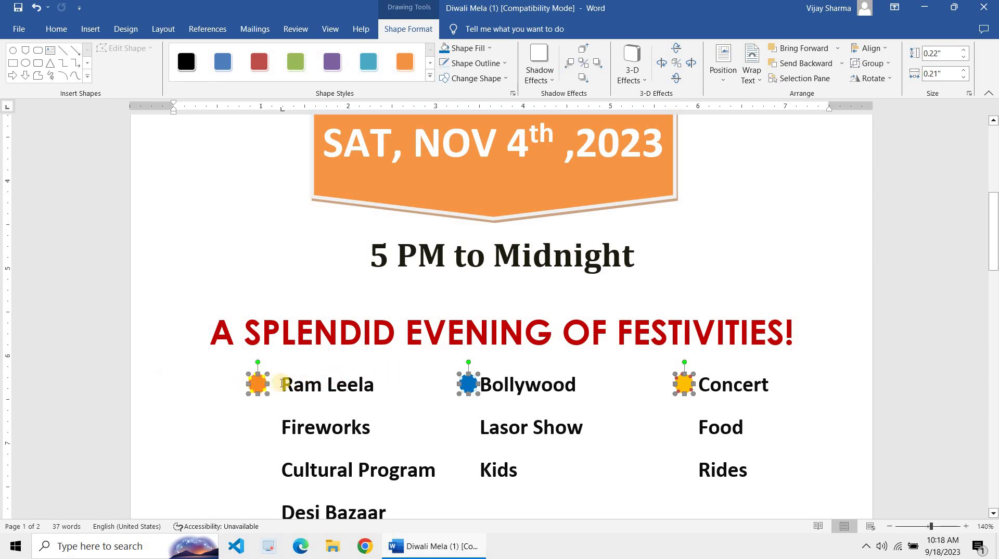
- Group the three flowers into one object, undoing an accidental move afterward
{"action": "right_click", "coordinate": [469, 389]}
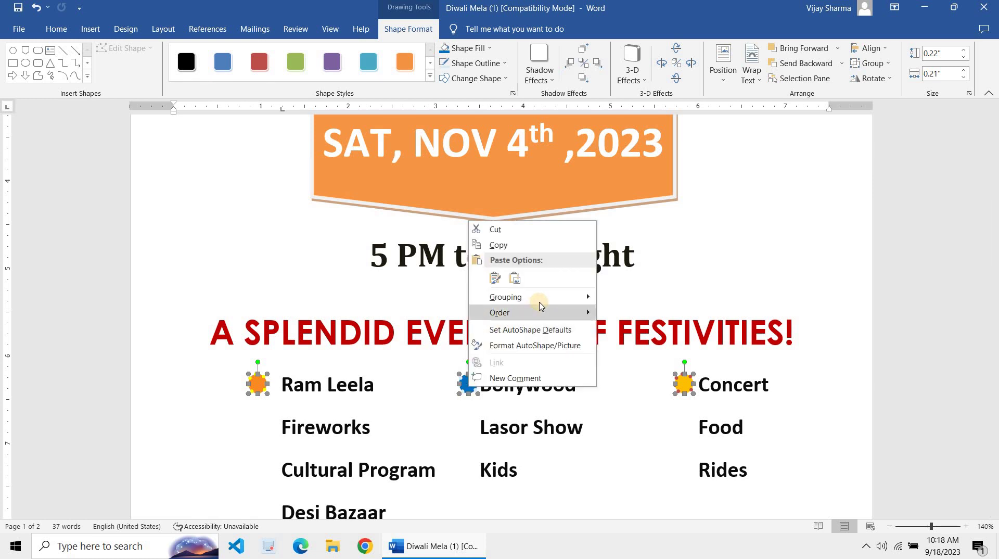
{"action": "mouse_move", "coordinate": [535, 299]}
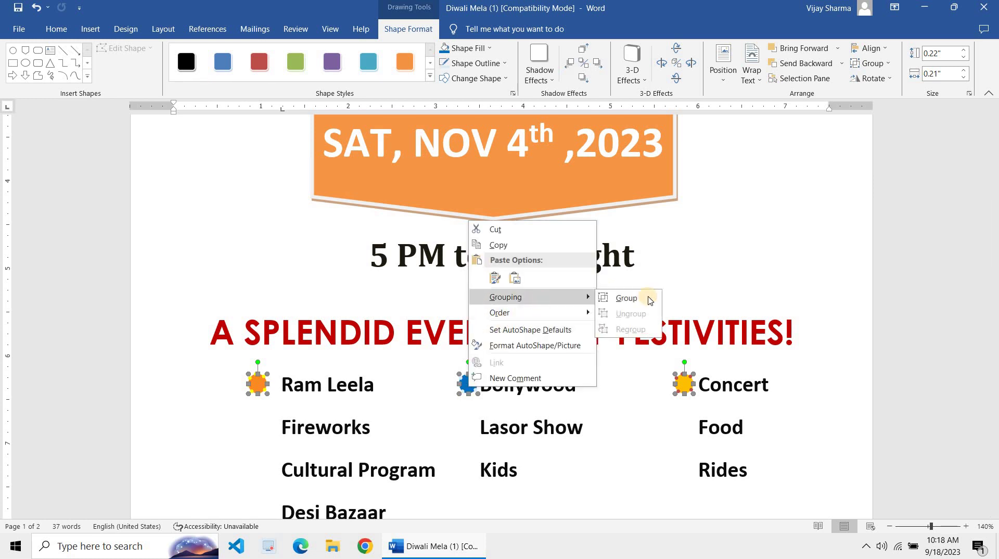
{"action": "right_click", "coordinate": [465, 389]}
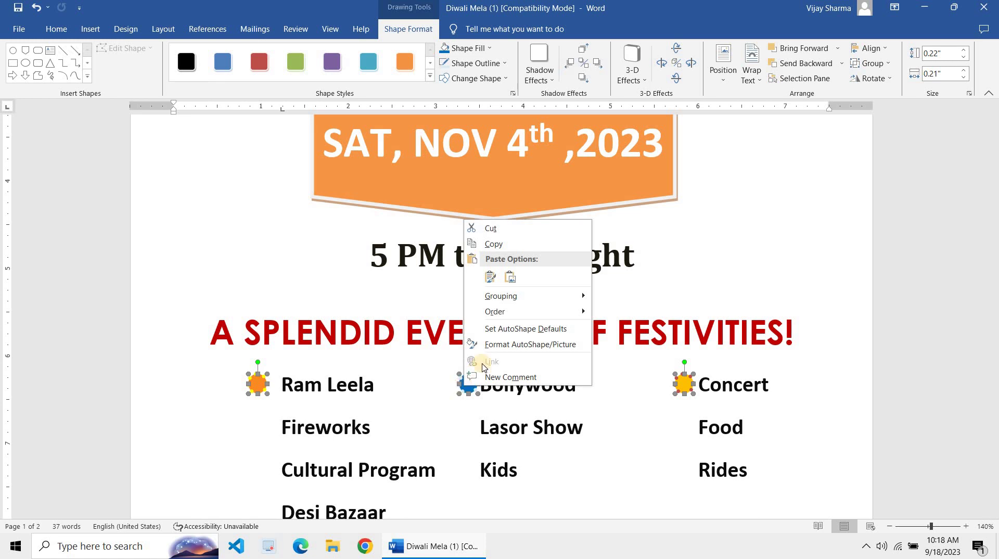
{"action": "mouse_move", "coordinate": [546, 294]}
{"action": "left_click", "coordinate": [623, 296]}
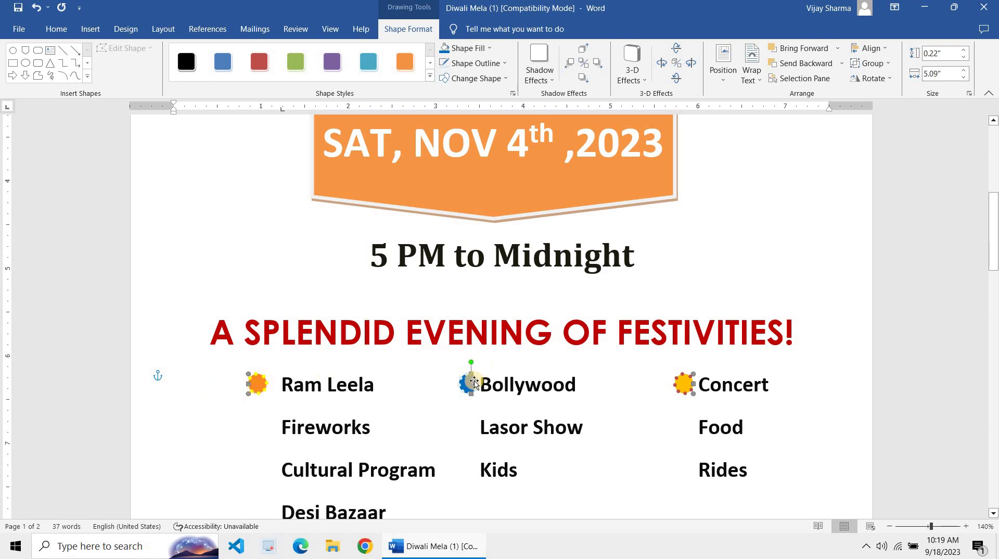
{"action": "left_click_drag", "start_coordinate": [473, 384], "coordinate": [475, 330]}
{"action": "key", "text": "ctrl+z"}
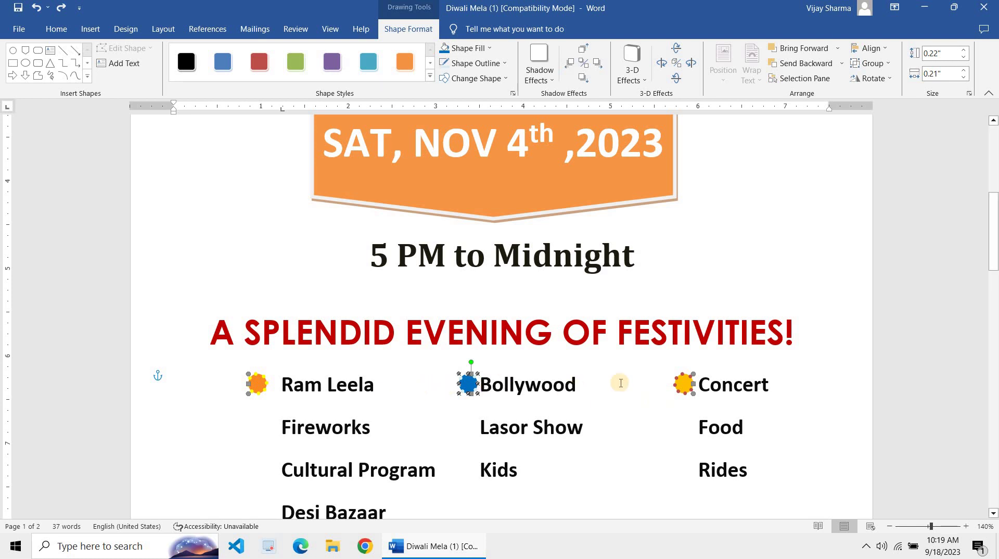
- Paste copies of the three flower bullets beside Fireworks, Lasor Show, Food and Desi Bazaar
{"action": "key", "text": "ctrl+v"}
{"action": "left_click_drag", "start_coordinate": [483, 399], "coordinate": [469, 428]}
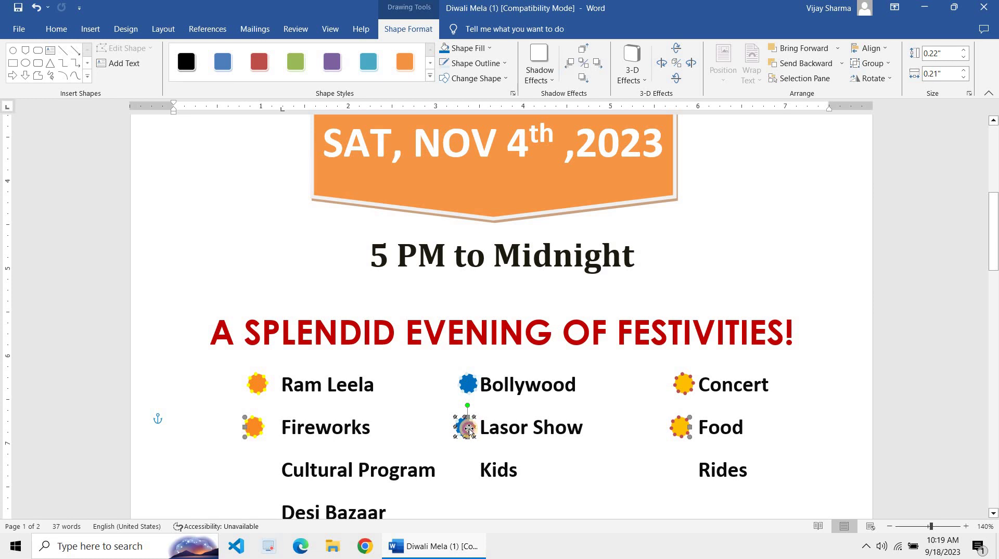
{"action": "left_click_drag", "start_coordinate": [472, 428], "coordinate": [461, 475]}
{"action": "key", "text": "ctrl+v"}
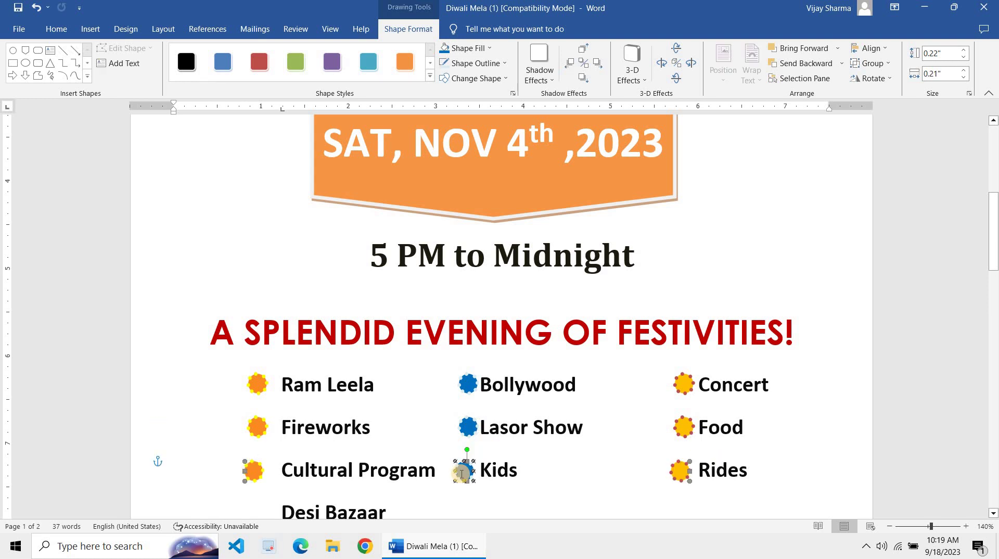
{"action": "scroll", "coordinate": [461, 473], "scroll_direction": "down", "scroll_amount": 3}
{"action": "key", "text": "ctrl+v"}
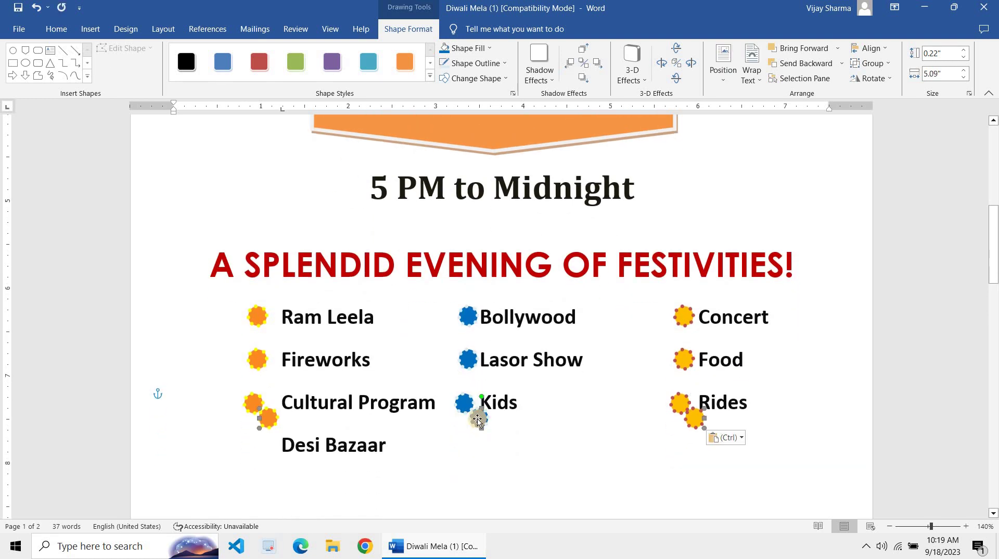
{"action": "left_click_drag", "start_coordinate": [477, 419], "coordinate": [465, 444]}
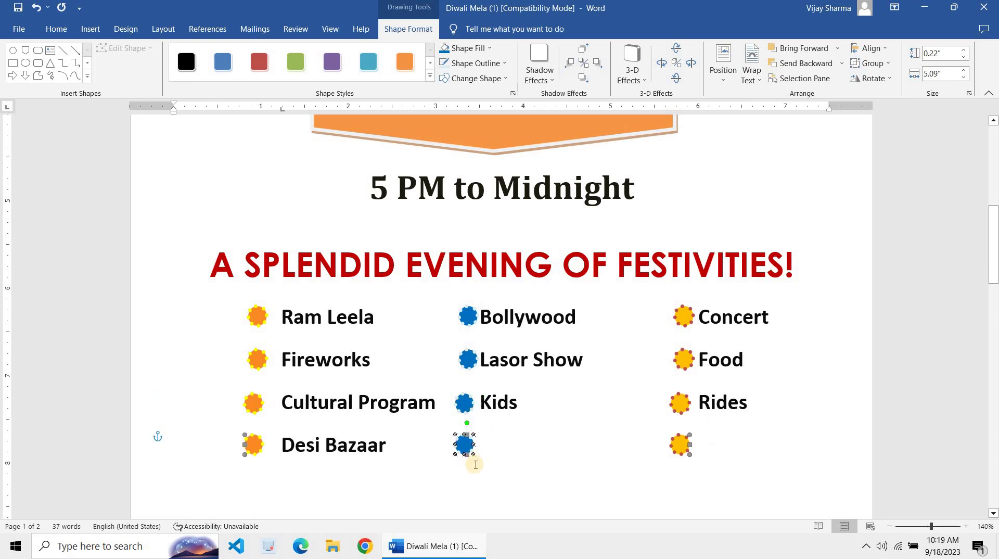
{"action": "left_click", "coordinate": [469, 446]}
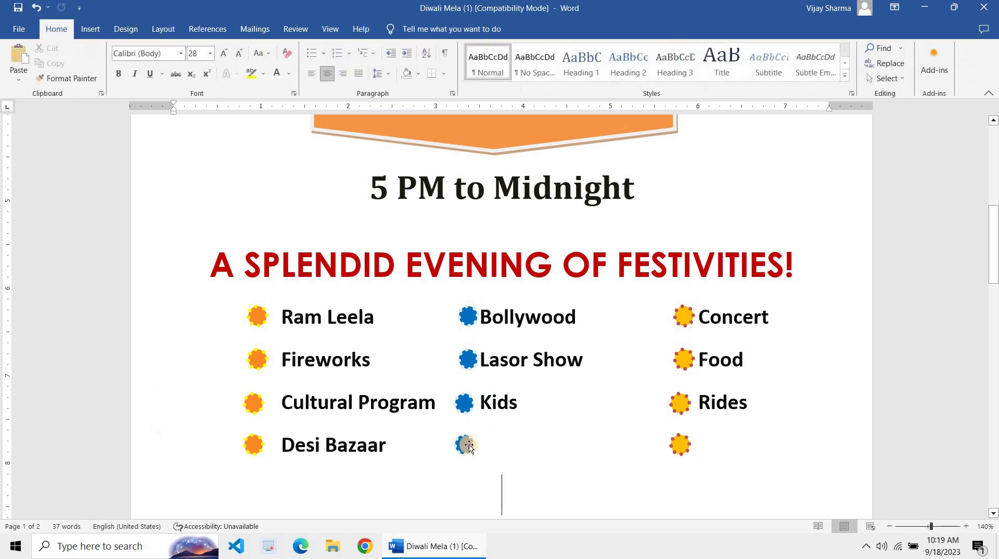
- Ungroup the Desi Bazaar bullet set and delete the extra yellow and blue bullets
{"action": "left_click", "coordinate": [681, 447]}
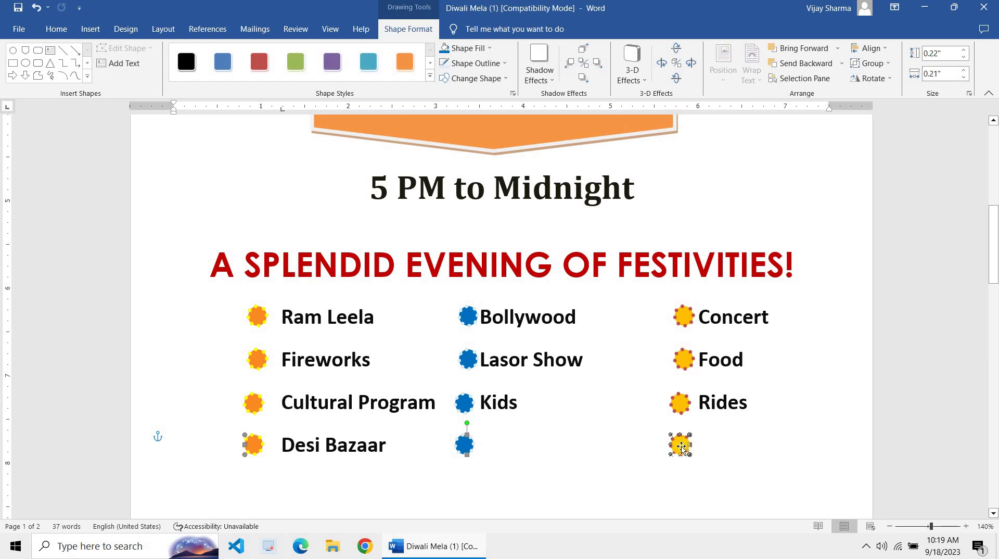
{"action": "right_click", "coordinate": [682, 448]}
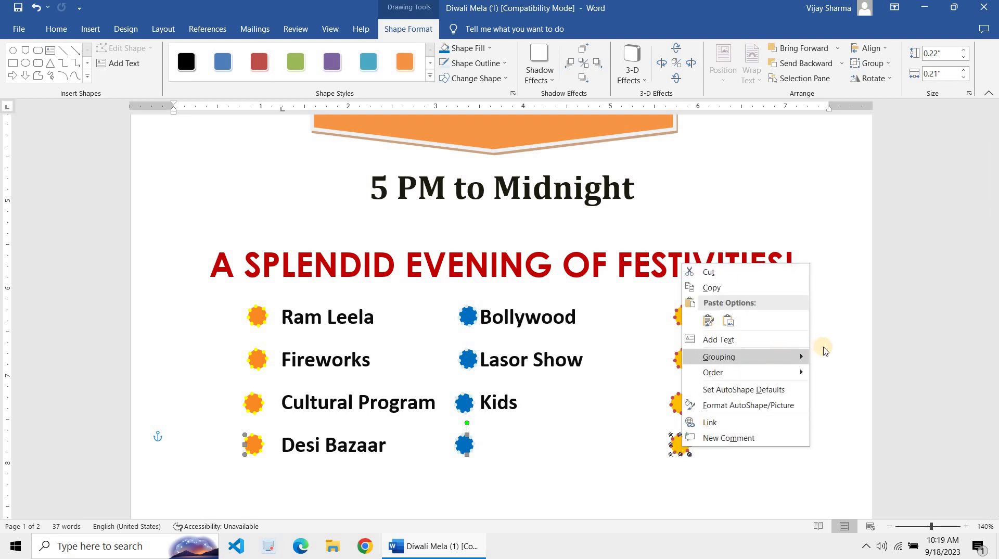
{"action": "mouse_move", "coordinate": [796, 356]}
{"action": "left_click", "coordinate": [843, 374]}
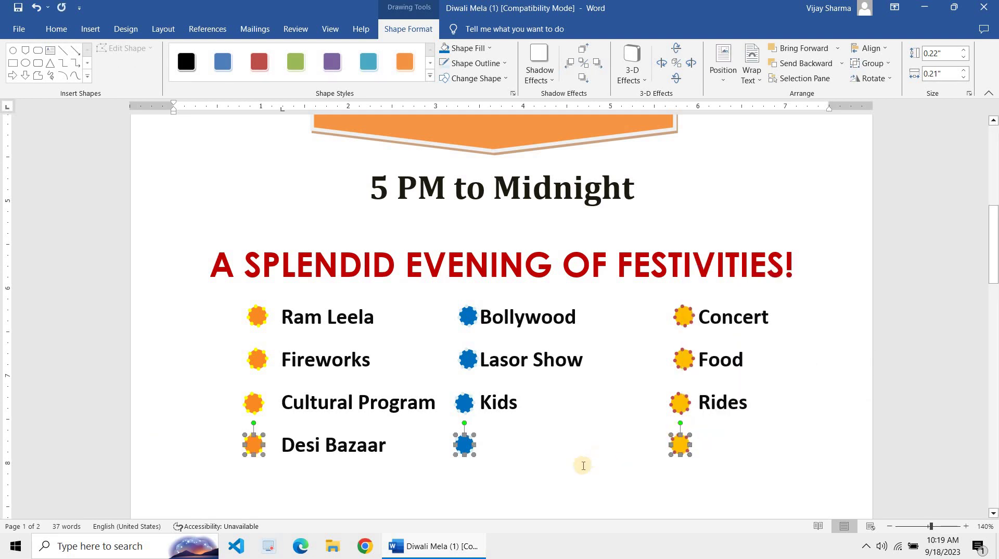
{"action": "left_click", "coordinate": [618, 463]}
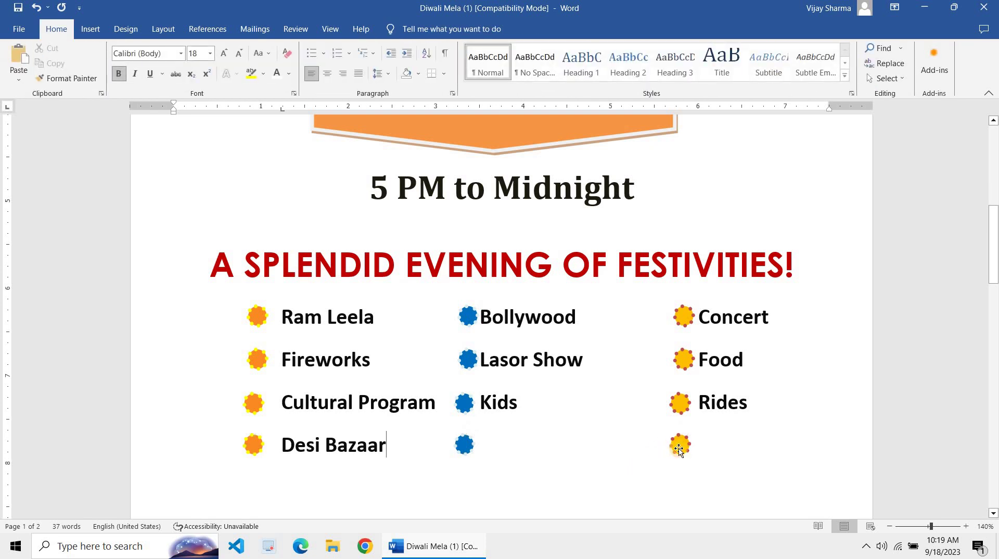
{"action": "left_click", "coordinate": [679, 450]}
{"action": "key", "text": "Delete"}
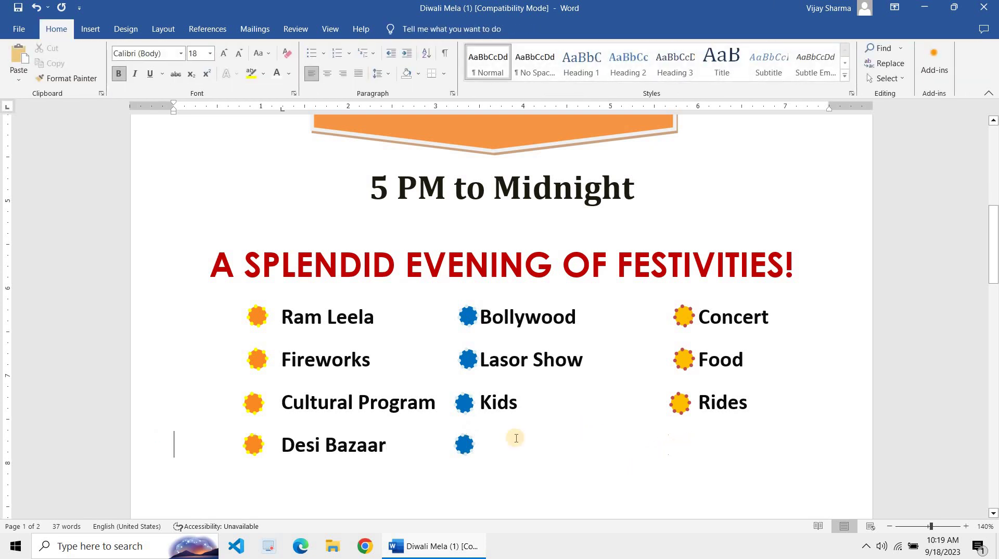
{"action": "left_click", "coordinate": [469, 450]}
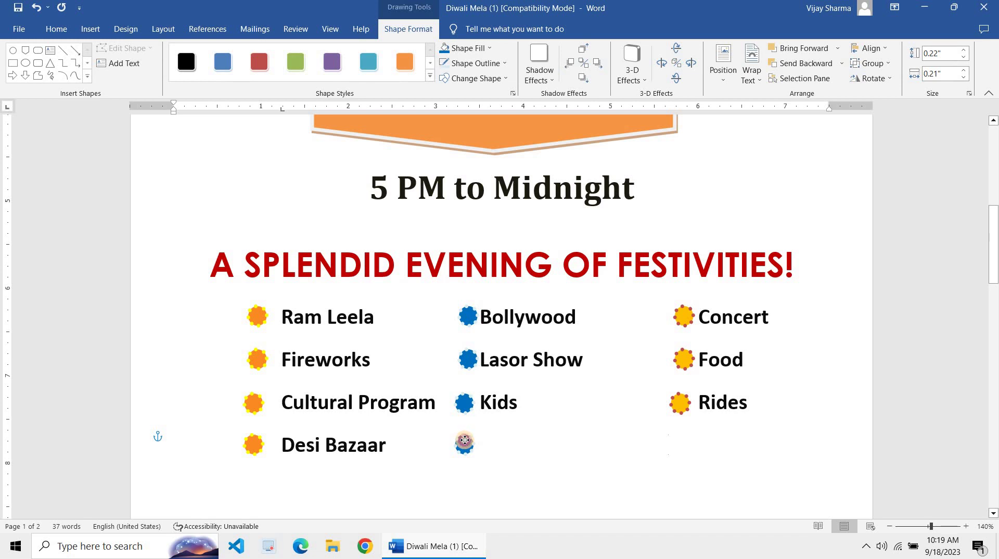
{"action": "left_click", "coordinate": [319, 419]}
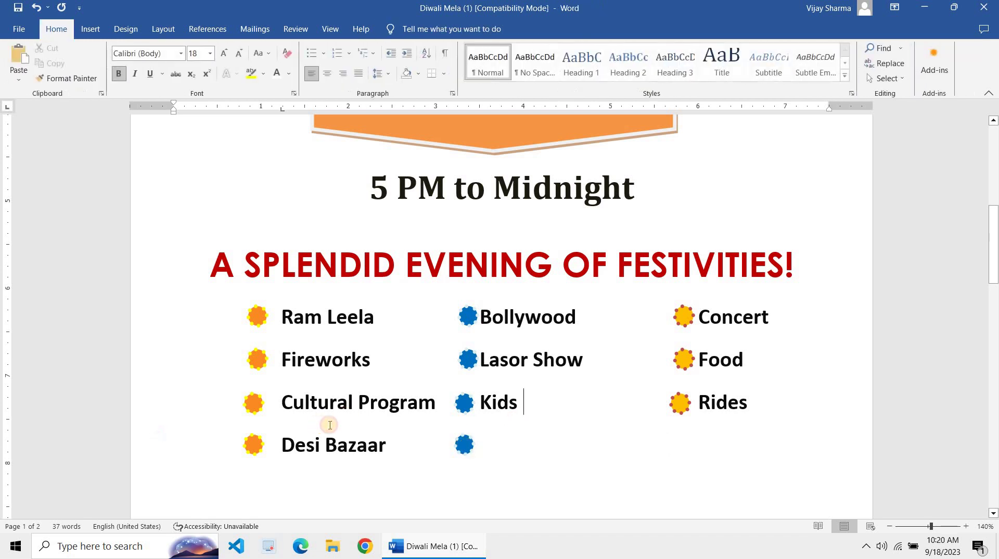
{"action": "left_click", "coordinate": [456, 442]}
{"action": "key", "text": "Delete"}
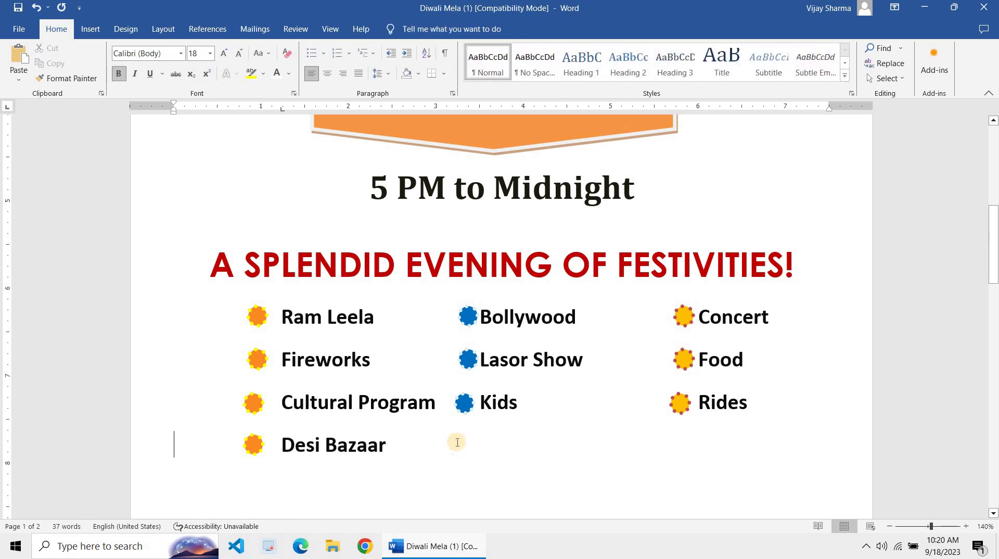
- Set the Note: label's font colour to Automatic black
{"action": "scroll", "coordinate": [457, 442], "scroll_direction": "down", "scroll_amount": 5, "text": "ctrl"}
{"action": "scroll", "coordinate": [456, 442], "scroll_direction": "down", "scroll_amount": 3, "text": "ctrl"}
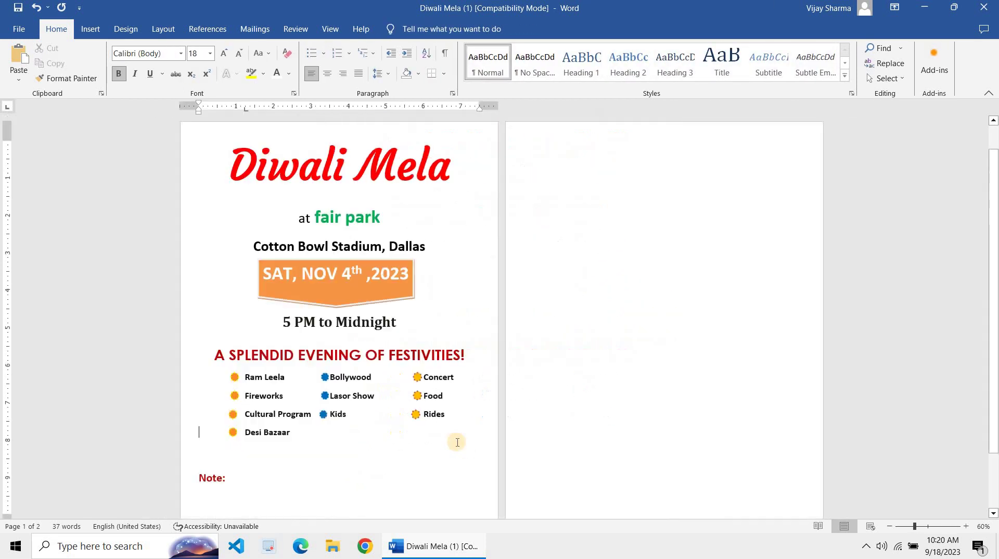
{"action": "left_click", "coordinate": [164, 488]}
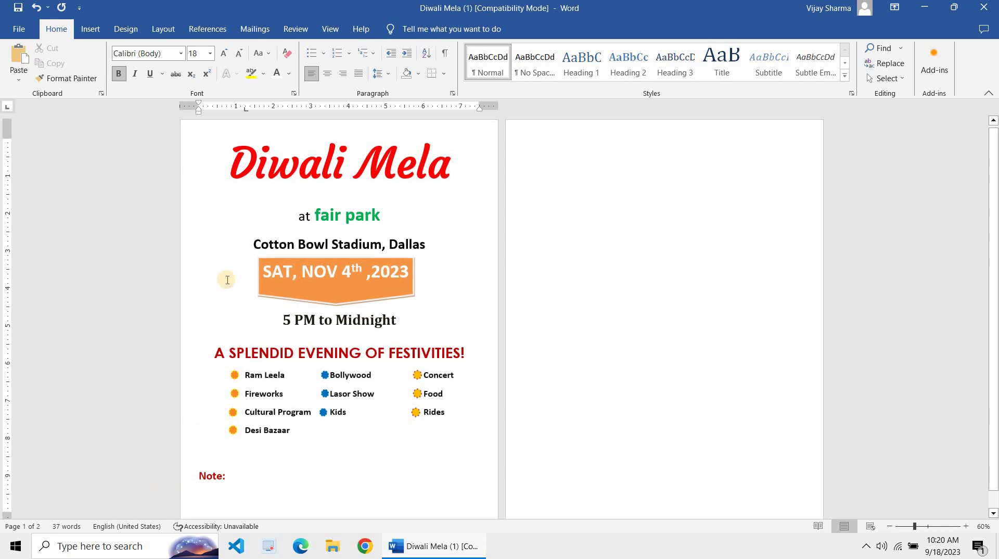
{"action": "left_click", "coordinate": [292, 76]}
{"action": "left_click", "coordinate": [299, 89]}
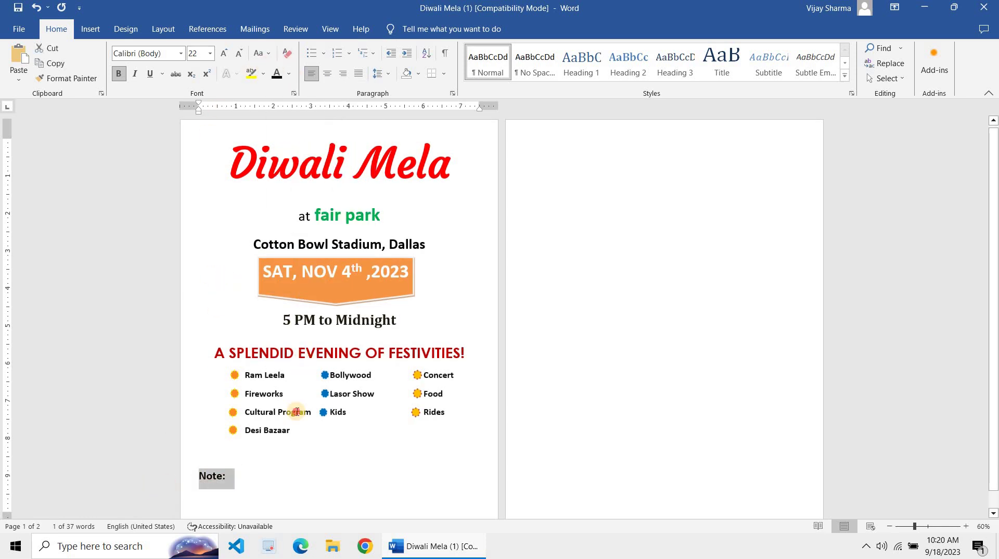
{"action": "left_click", "coordinate": [296, 411]}
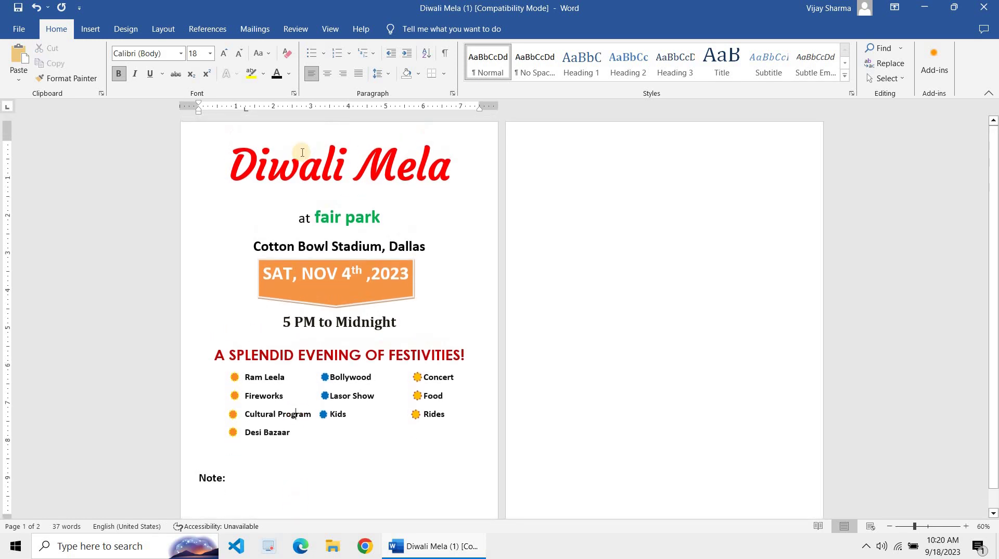
- Open the Insert Shapes gallery with the cursor on the empty line
{"action": "left_click", "coordinate": [91, 29]}
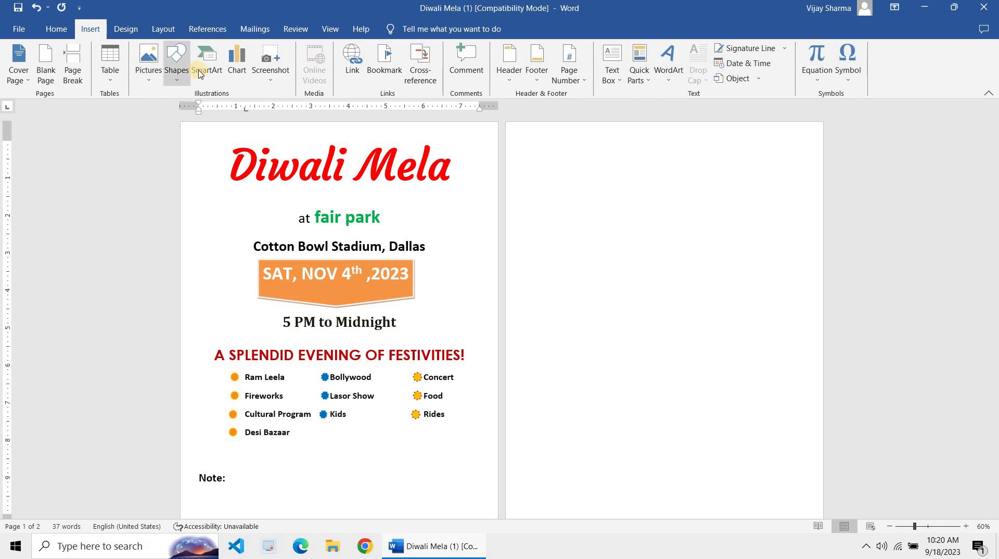
{"action": "left_click", "coordinate": [359, 341]}
{"action": "left_click", "coordinate": [176, 75]}
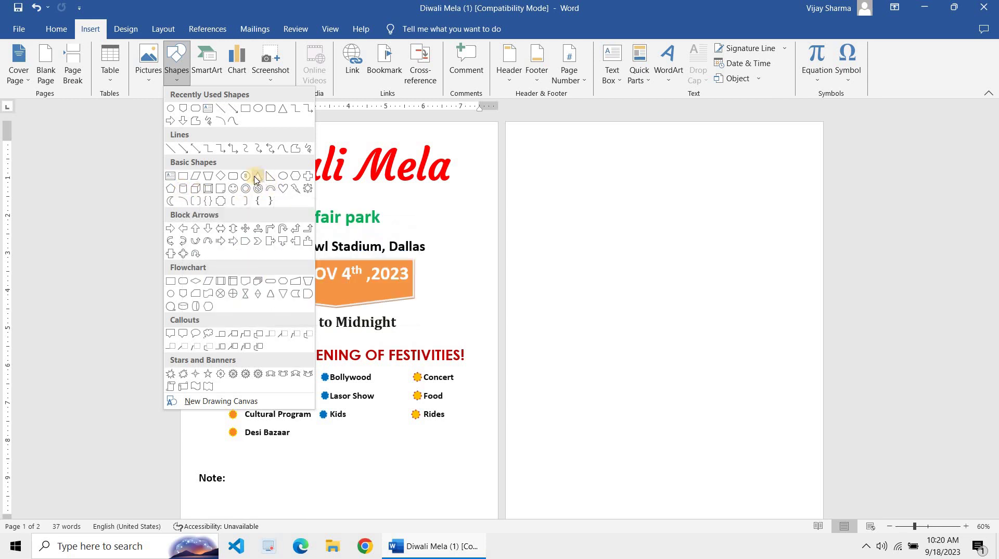
- Draw a small diamond shape beside the Diwali Mela title
{"action": "left_click", "coordinate": [221, 176]}
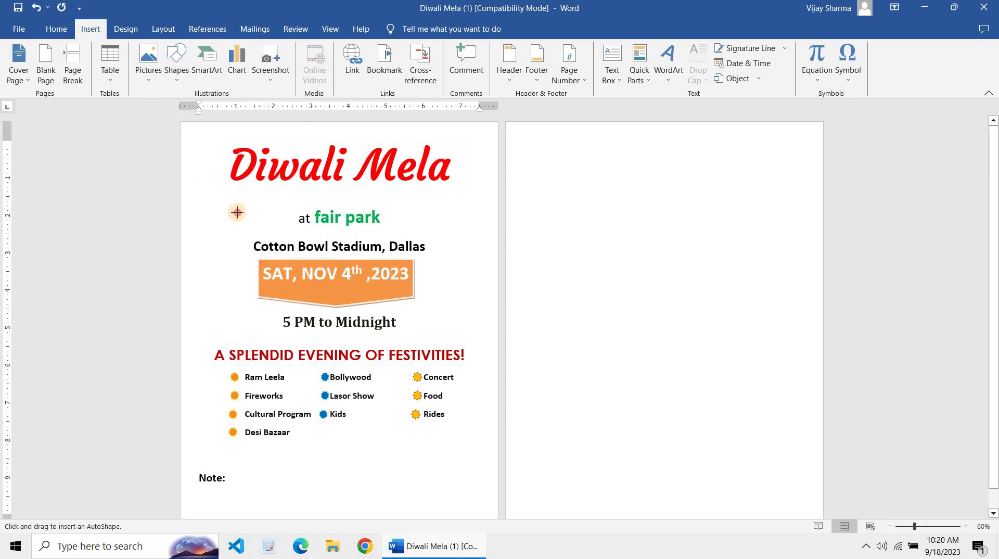
{"action": "left_click_drag", "start_coordinate": [237, 212], "coordinate": [208, 181]}
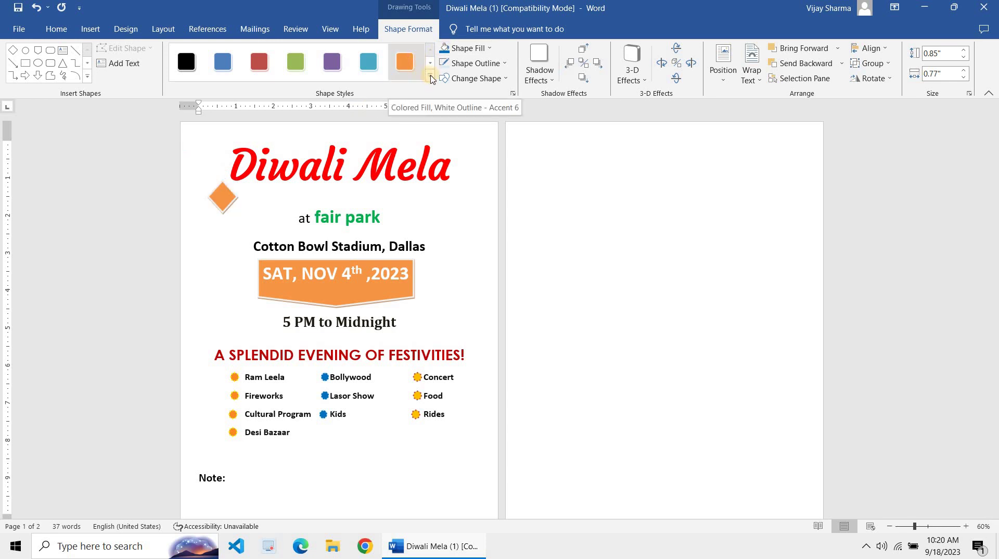
{"action": "left_click", "coordinate": [430, 78]}
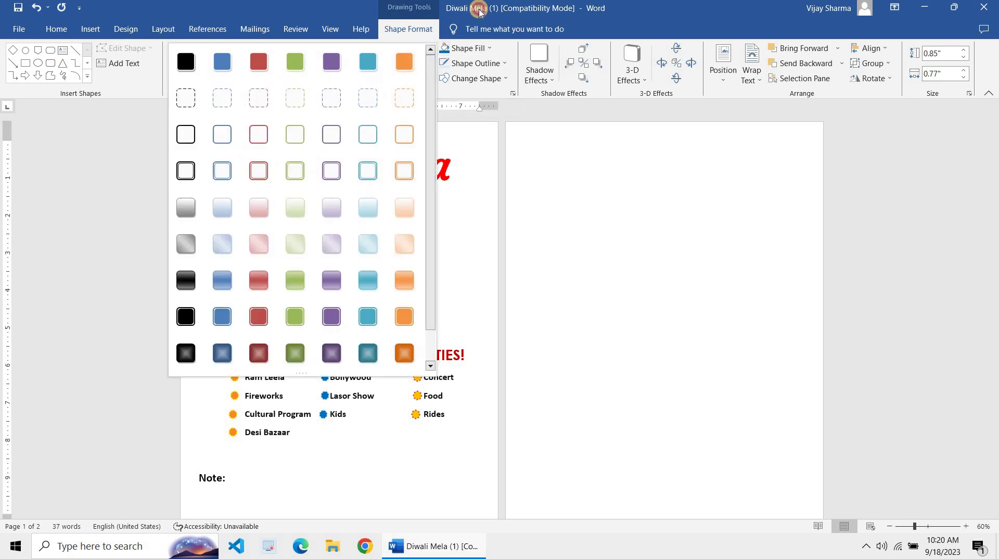
{"action": "left_click_drag", "start_coordinate": [479, 10], "coordinate": [468, 56]}
{"action": "double_click", "coordinate": [468, 56]}
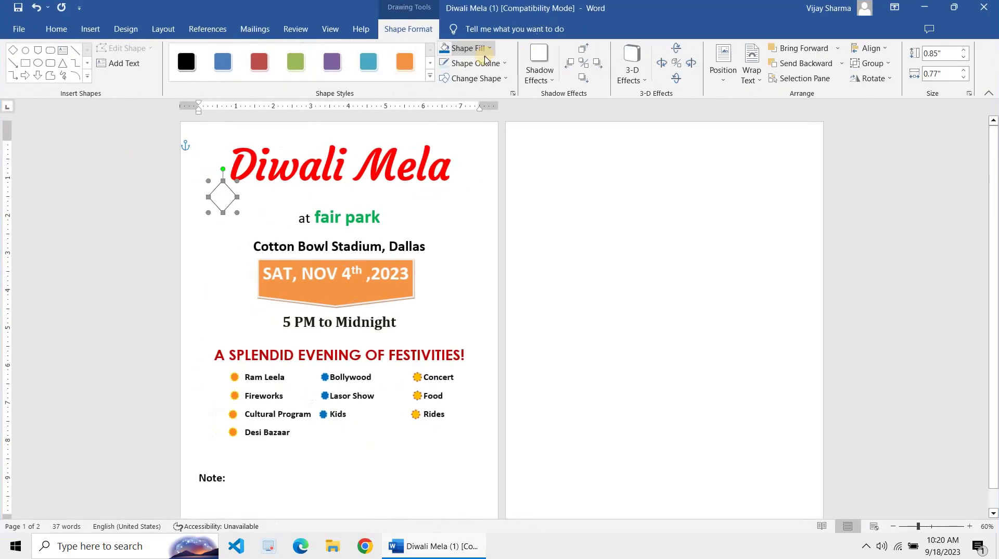
- Fill the diamond light green and paste a duplicate of it
{"action": "left_click", "coordinate": [467, 48]}
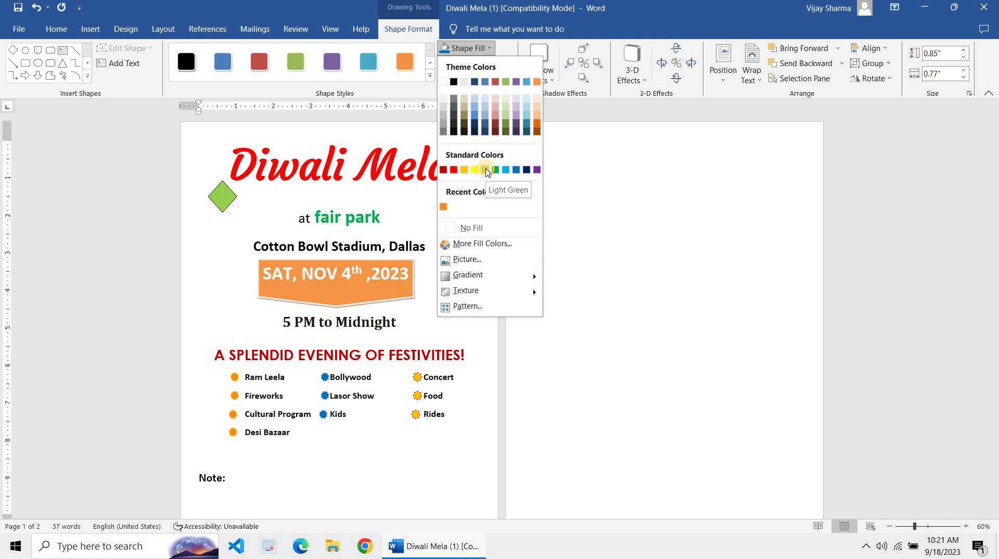
{"action": "left_click", "coordinate": [238, 196]}
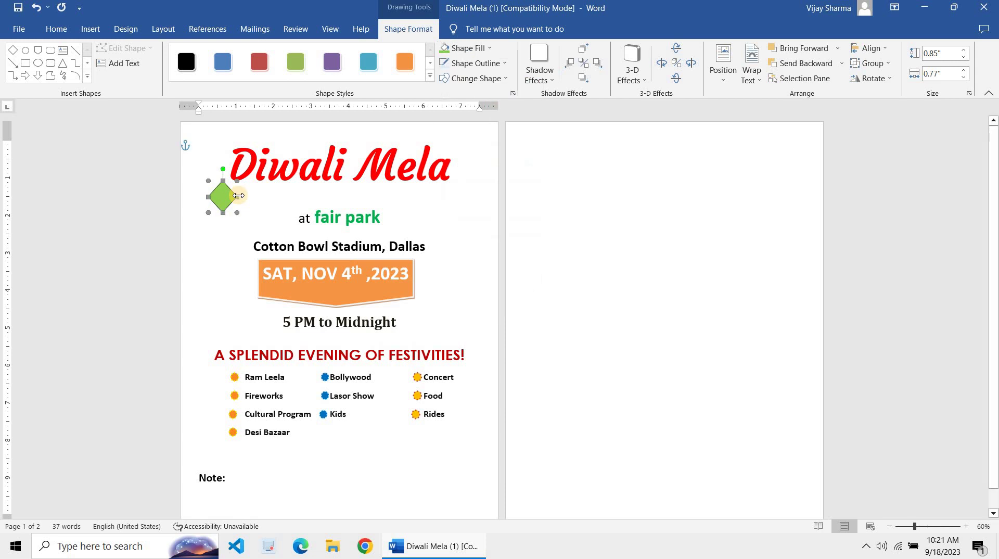
{"action": "key", "text": "ctrl+c"}
{"action": "key", "text": "ctrl+v"}
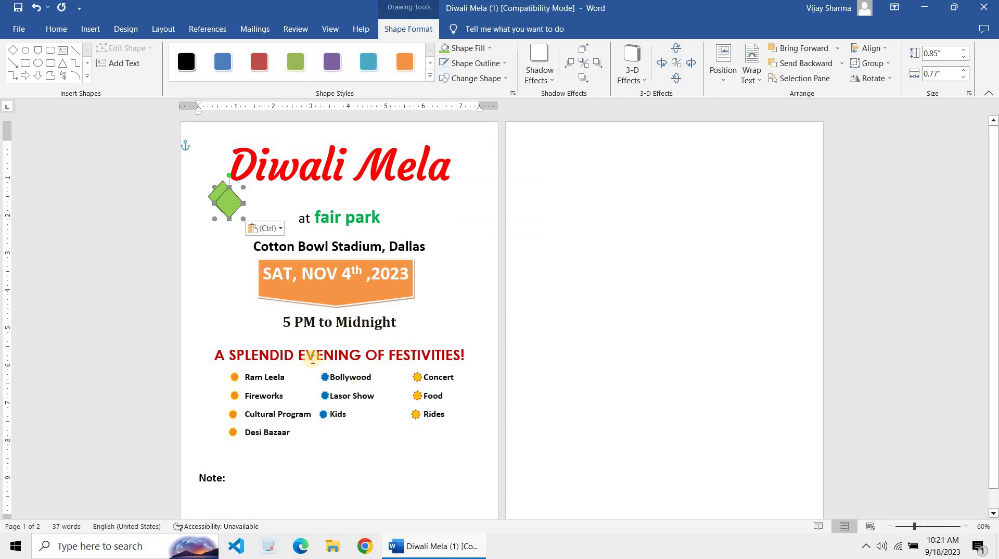
- Place the copied diamond below the first and shift the blue bullet column down one row
{"action": "left_click_drag", "start_coordinate": [227, 207], "coordinate": [214, 229]}
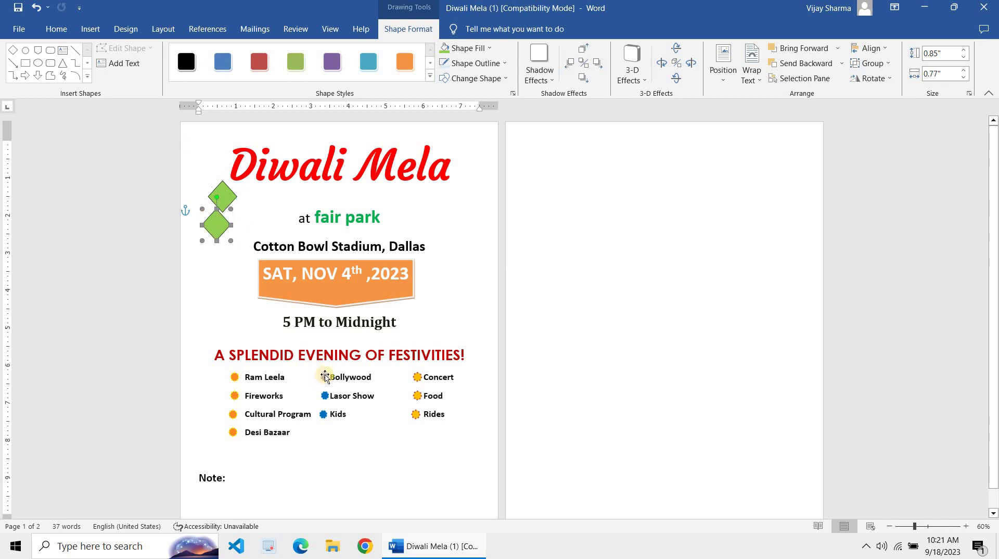
{"action": "left_click", "coordinate": [325, 374]}
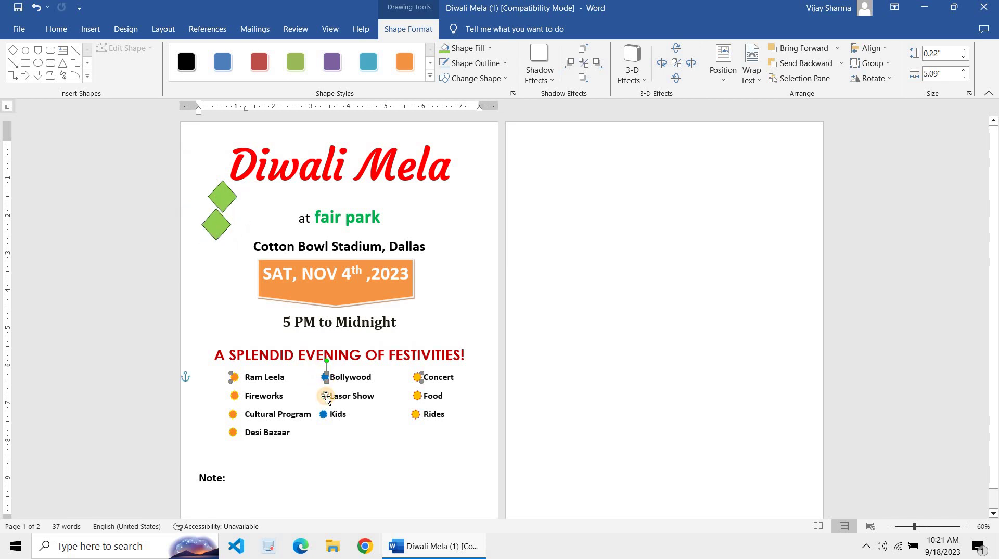
{"action": "left_click_drag", "start_coordinate": [326, 398], "coordinate": [324, 416]}
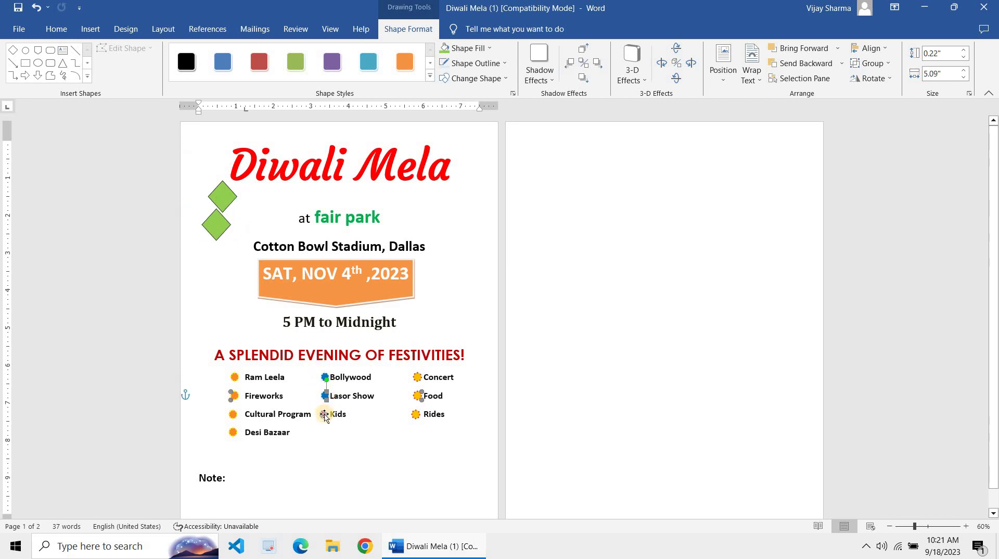
{"action": "left_click", "coordinate": [218, 259]}
- Duplicate the green diamond and line up three diamonds in a vertical column
{"action": "left_click", "coordinate": [207, 221]}
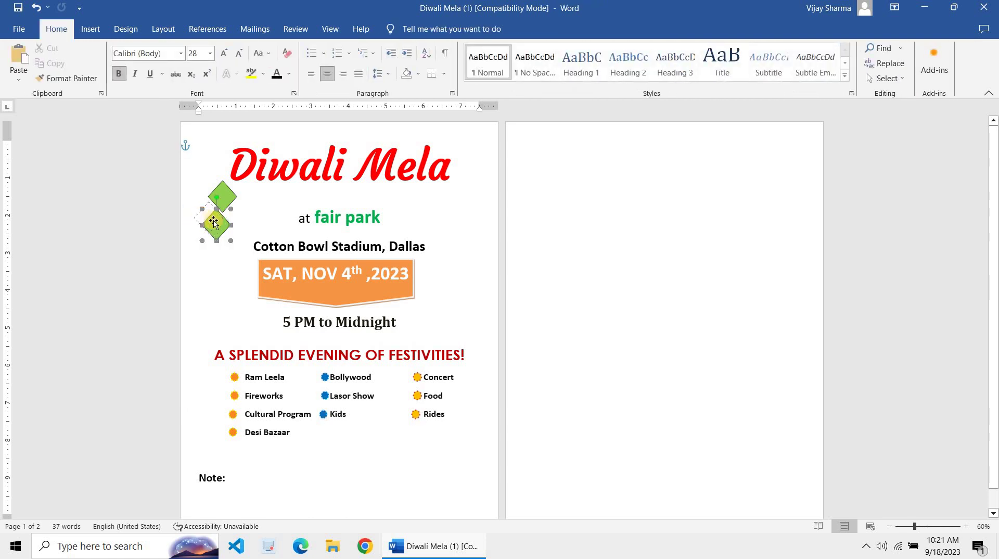
{"action": "left_click_drag", "start_coordinate": [200, 215], "coordinate": [228, 237], "text": "ctrl"}
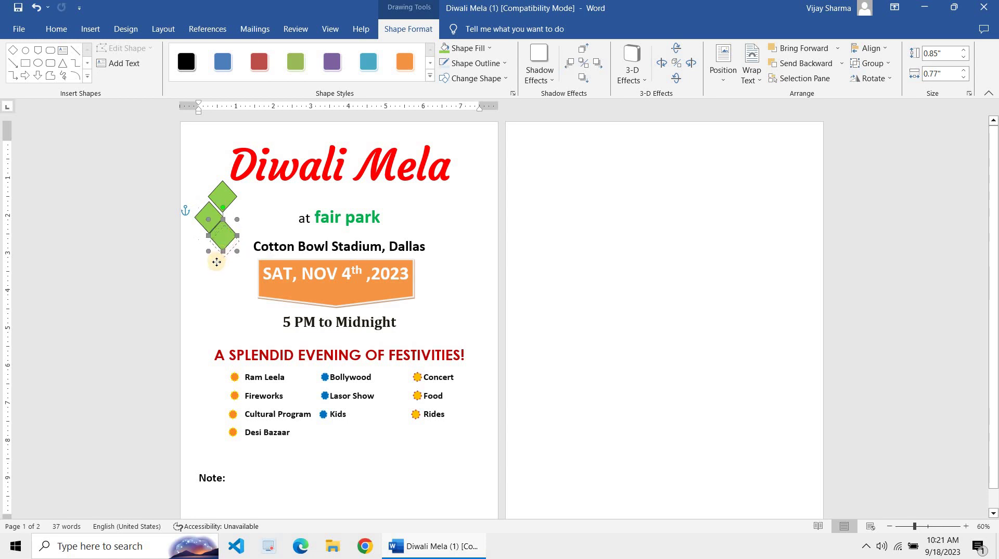
{"action": "left_click_drag", "start_coordinate": [222, 250], "coordinate": [215, 255]}
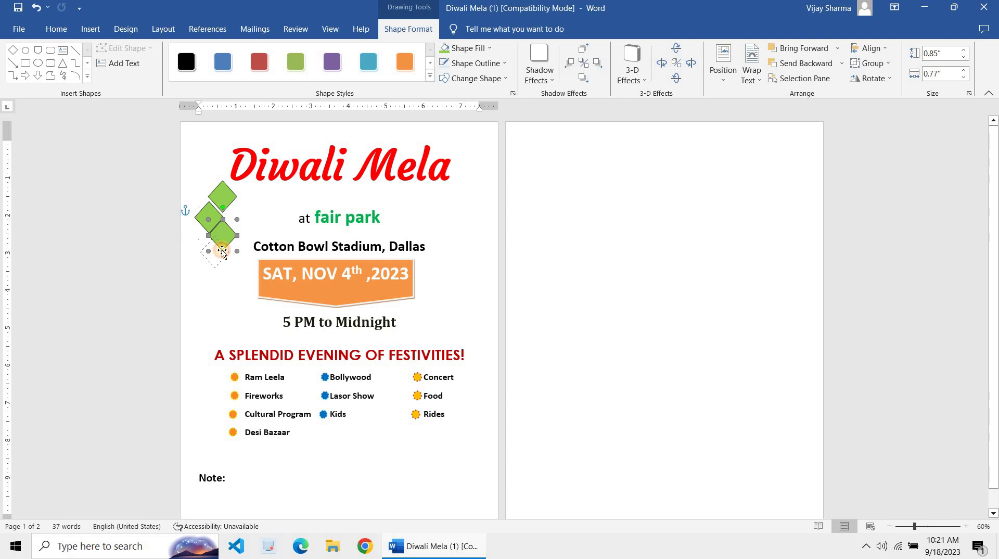
{"action": "left_click", "coordinate": [228, 315]}
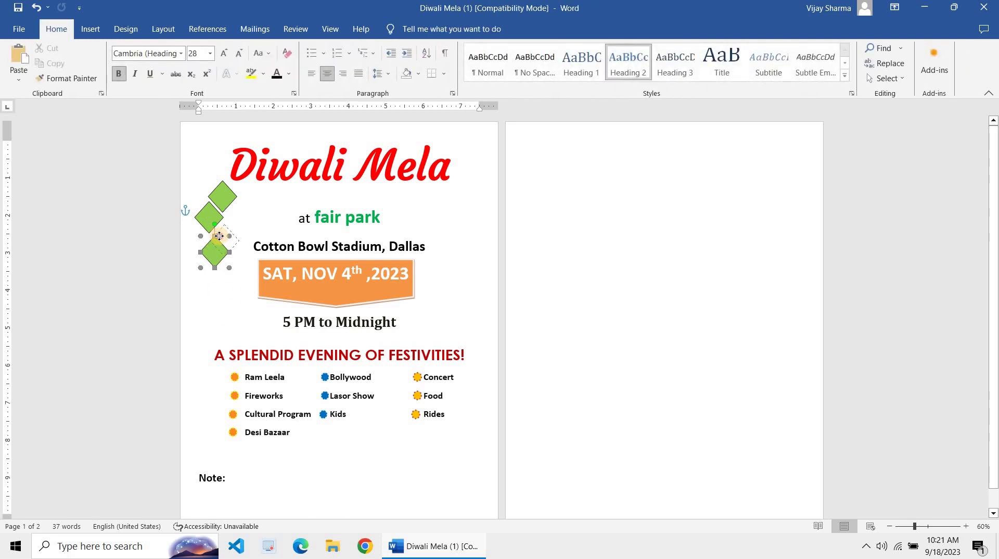
{"action": "left_click_drag", "start_coordinate": [218, 237], "coordinate": [221, 240]}
{"action": "left_click", "coordinate": [205, 280]}
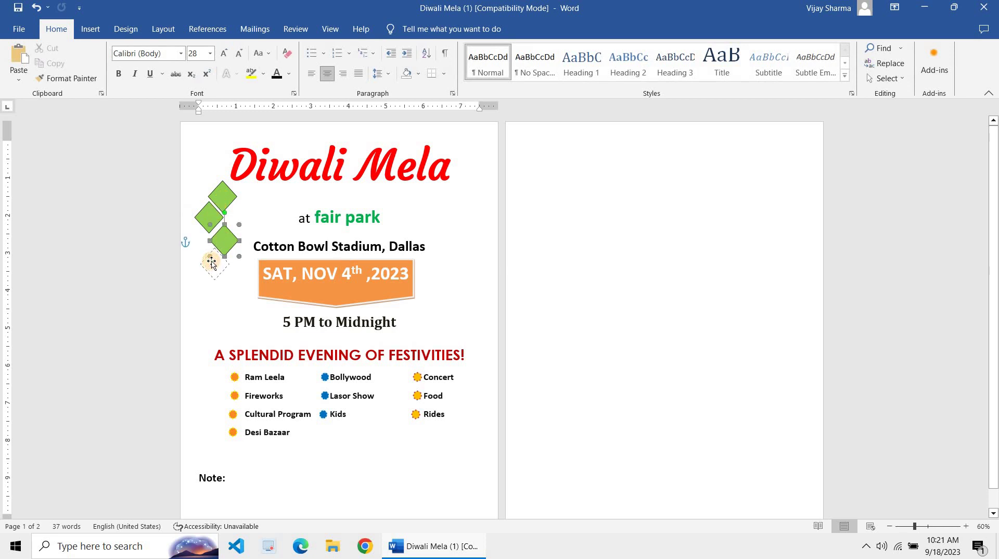
{"action": "left_click_drag", "start_coordinate": [223, 238], "coordinate": [211, 261]}
{"action": "left_click", "coordinate": [211, 261]}
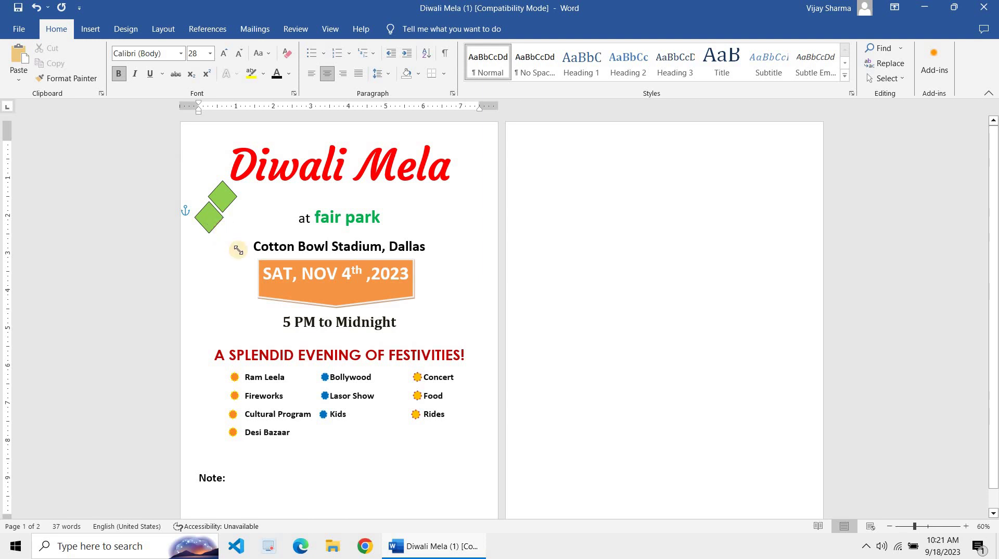
{"action": "mouse_move", "coordinate": [238, 249]}
{"action": "left_mouse_down"}
{"action": "mouse_move", "coordinate": [221, 236]}
{"action": "mouse_move", "coordinate": [224, 225]}
{"action": "left_mouse_up"}
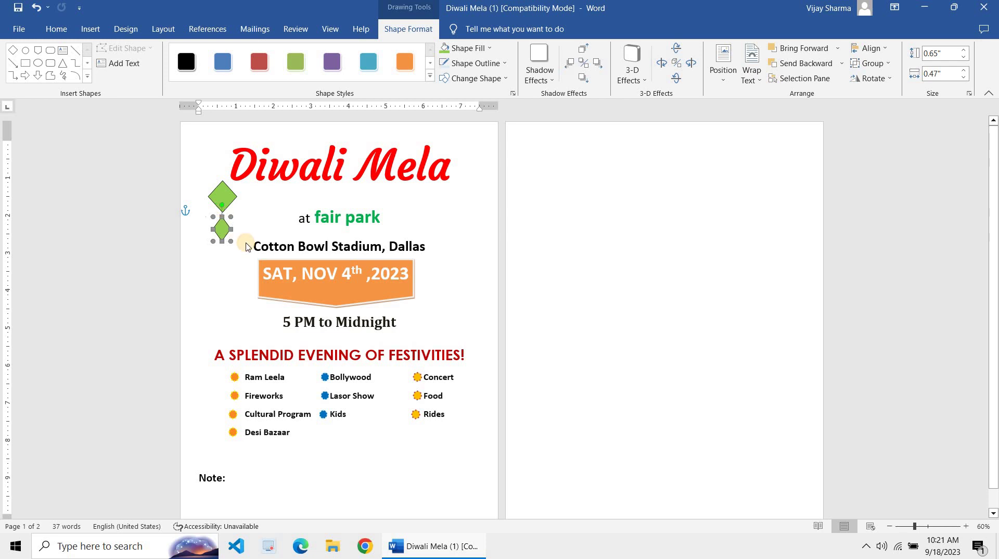
{"action": "key", "text": "ctrl+v"}
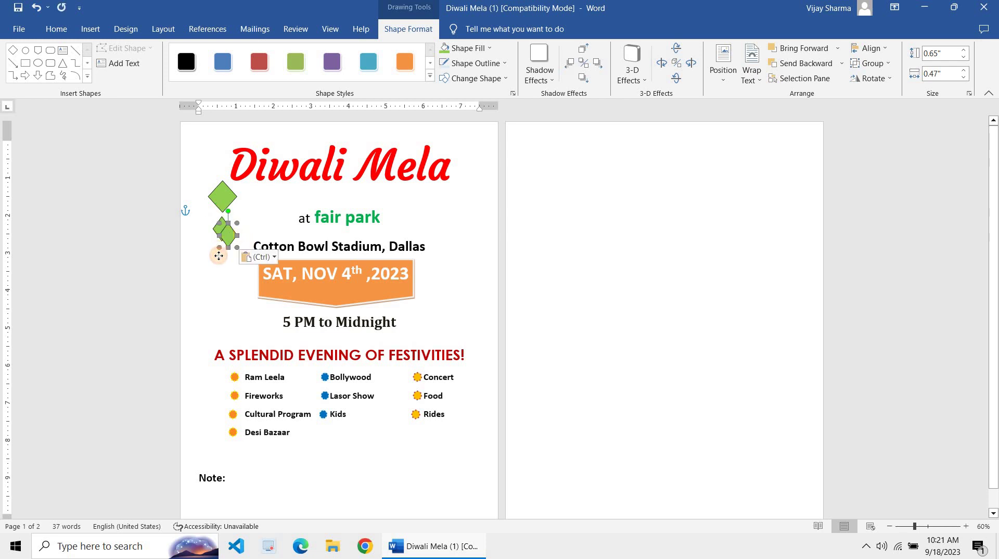
{"action": "left_click_drag", "start_coordinate": [219, 257], "coordinate": [219, 257]}
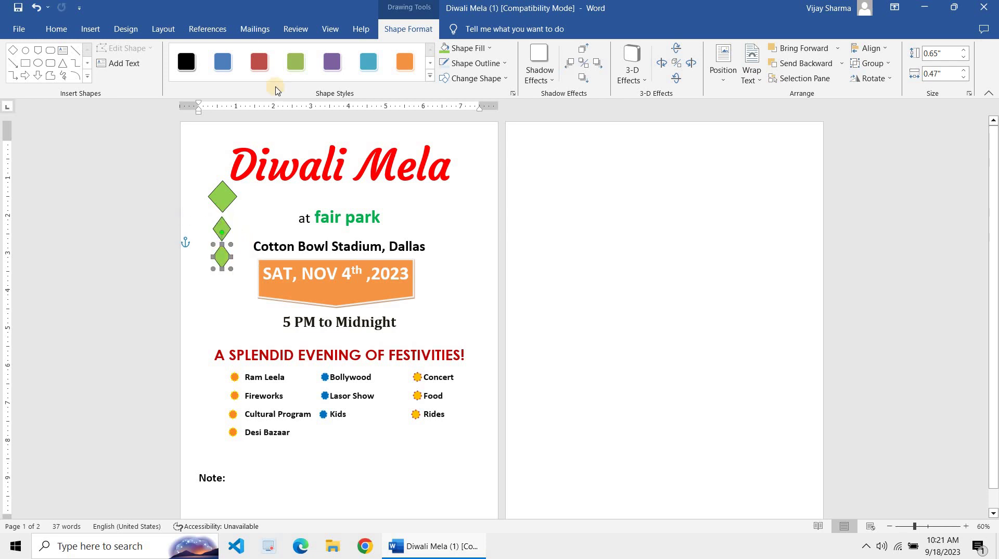
- Fill the bottom diamond blue and the top diamond gold
{"action": "left_click", "coordinate": [467, 54]}
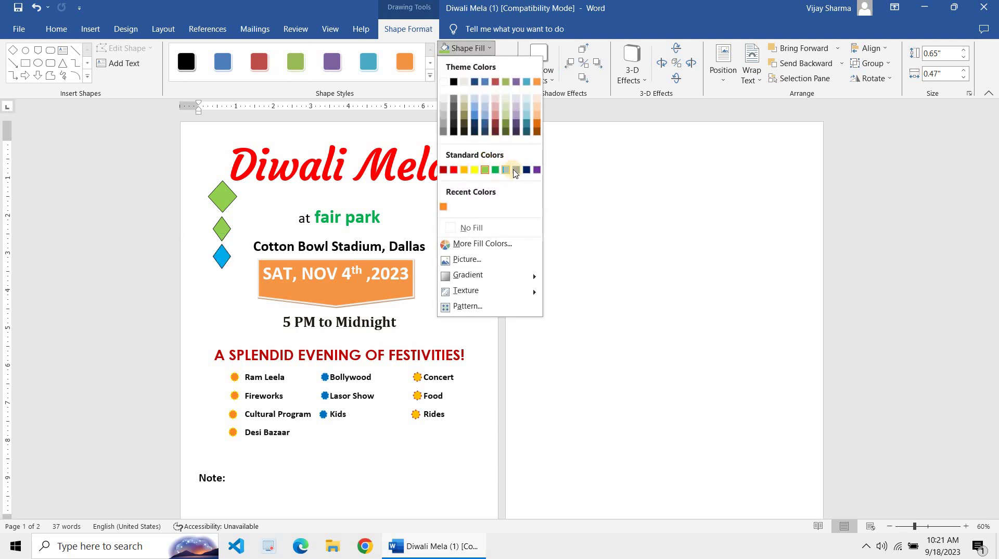
{"action": "left_click", "coordinate": [516, 170]}
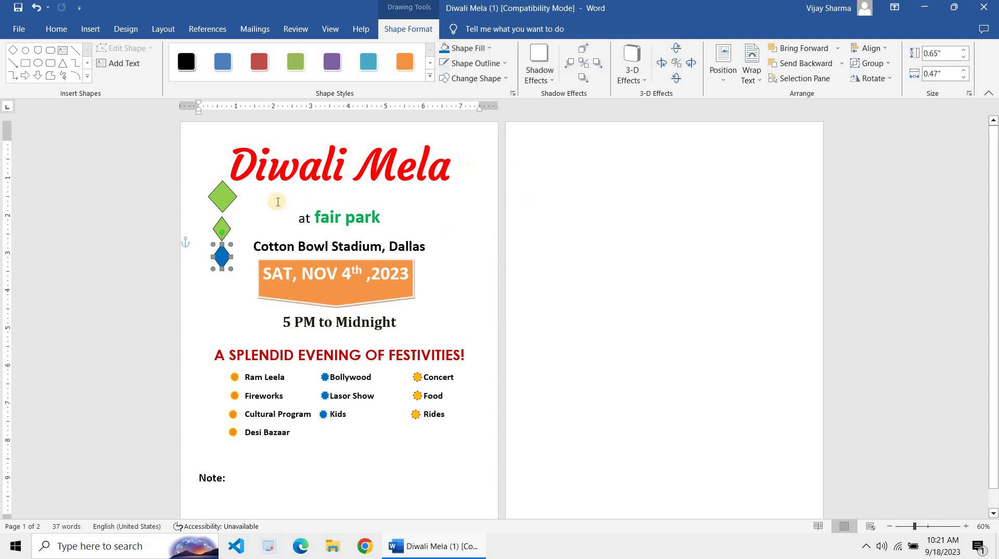
{"action": "left_click", "coordinate": [231, 203]}
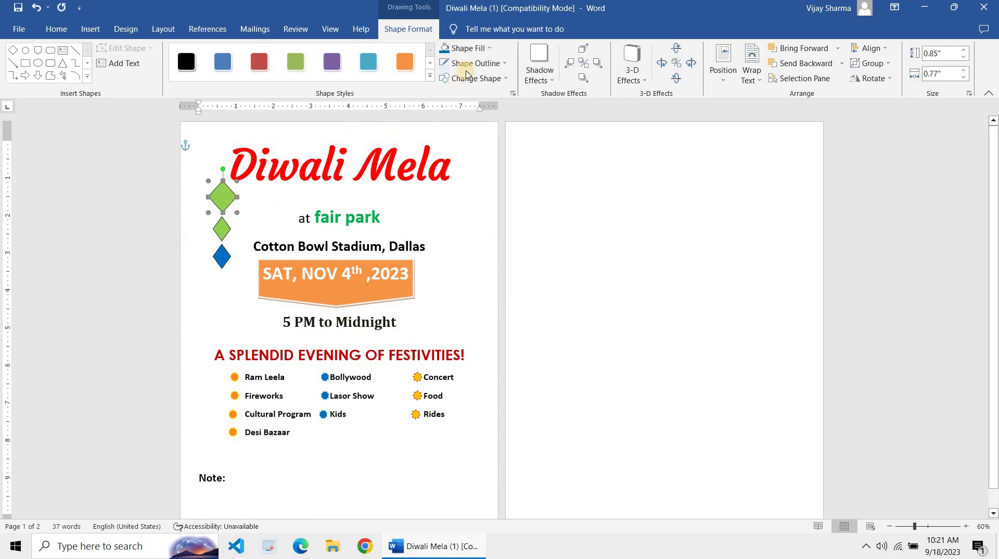
{"action": "left_click", "coordinate": [473, 51]}
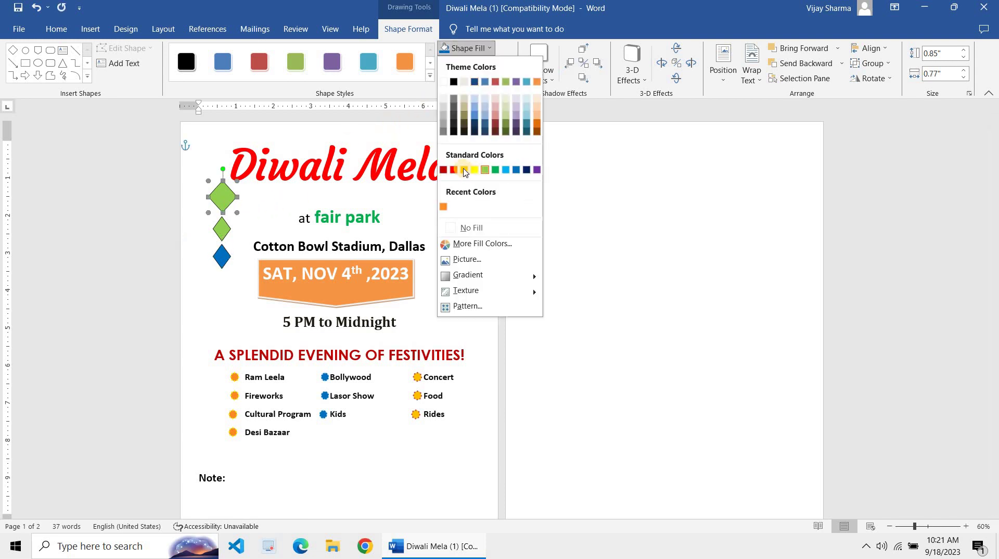
{"action": "left_click", "coordinate": [464, 171]}
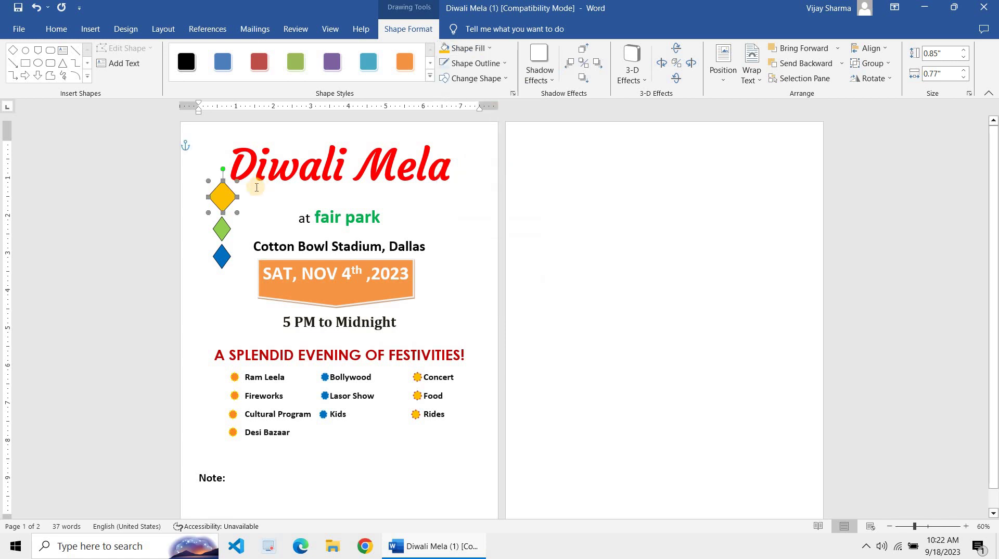
- Group the gold, green and blue diamonds into one shape
{"action": "left_click", "coordinate": [224, 228], "text": "shift"}
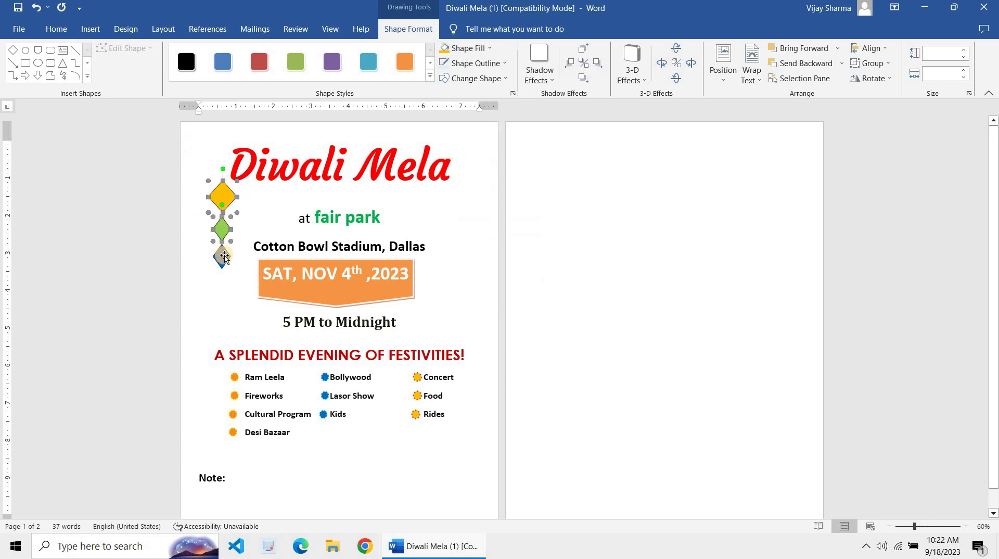
{"action": "left_click", "coordinate": [224, 256], "text": "shift"}
{"action": "right_click", "coordinate": [224, 256]}
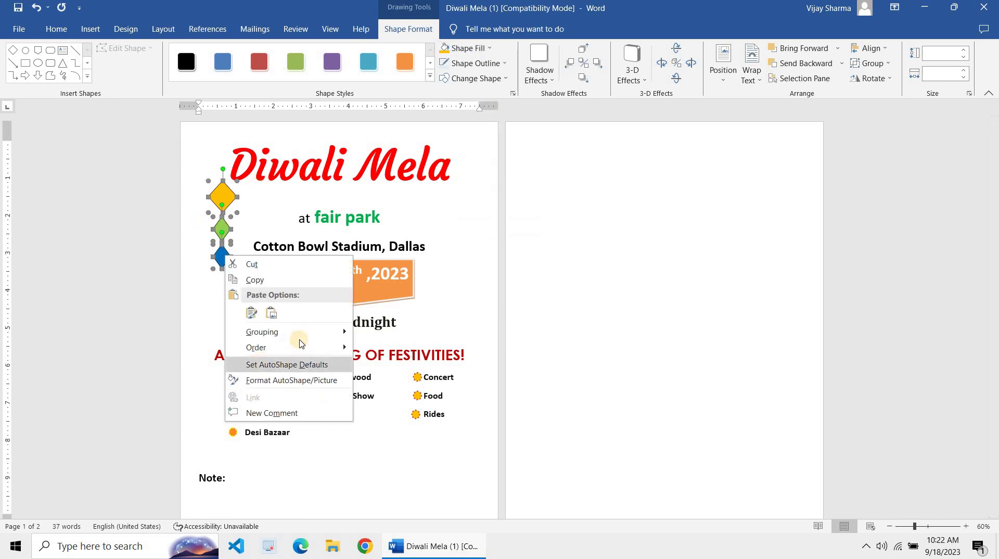
{"action": "mouse_move", "coordinate": [315, 332]}
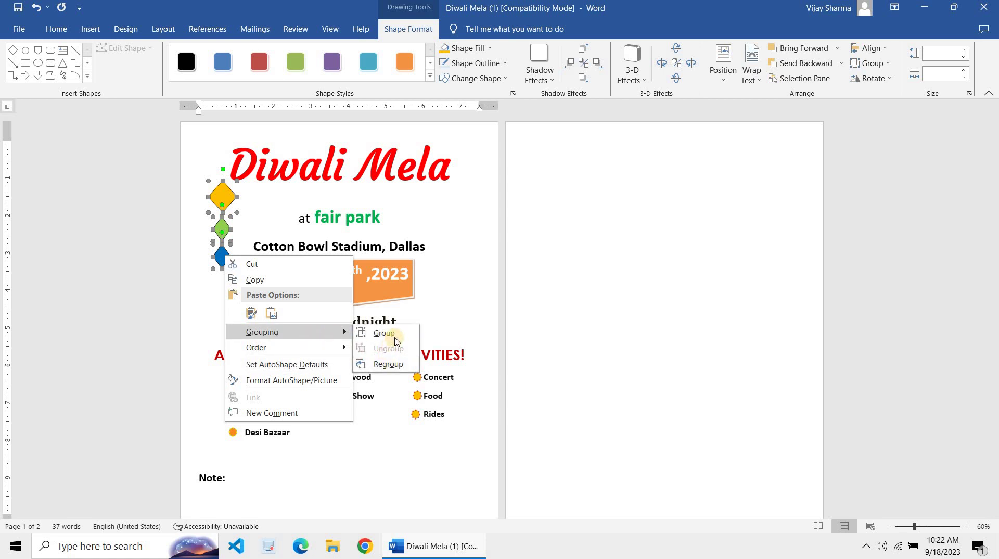
{"action": "left_click", "coordinate": [385, 333]}
- Move the diamond group into the top-left corner and paste a copy beside it
{"action": "left_click_drag", "start_coordinate": [228, 195], "coordinate": [206, 140]}
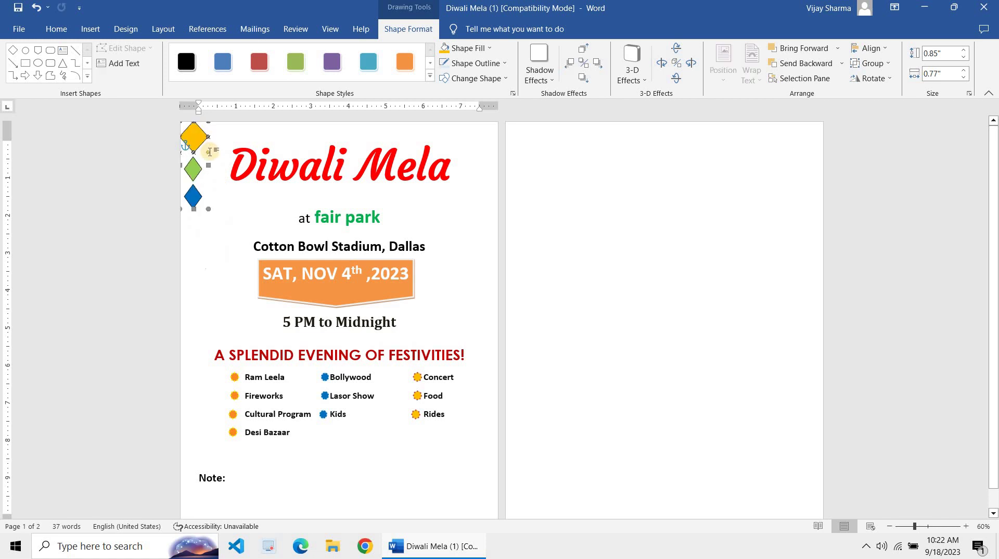
{"action": "key", "text": "ctrl+v"}
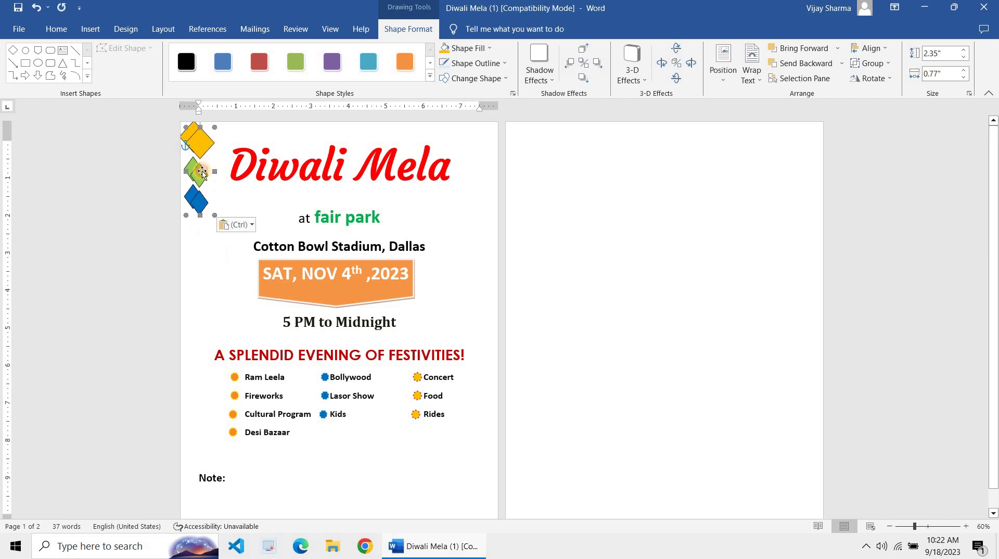
{"action": "mouse_move", "coordinate": [212, 166]}
{"action": "left_mouse_down"}
{"action": "mouse_move", "coordinate": [228, 162]}
{"action": "mouse_move", "coordinate": [218, 164]}
{"action": "left_mouse_up"}
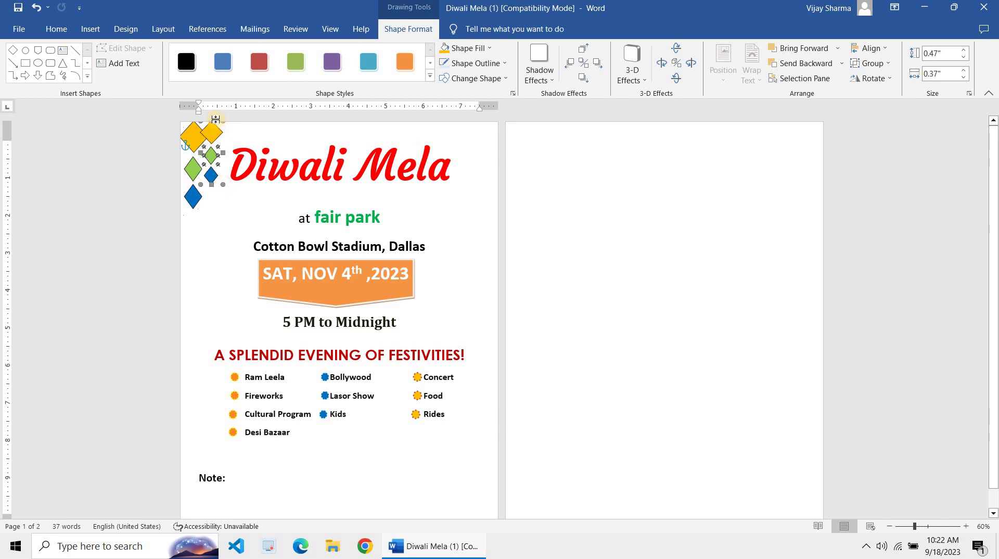
{"action": "mouse_move", "coordinate": [221, 129]}
{"action": "left_mouse_down"}
{"action": "mouse_move", "coordinate": [182, 132]}
{"action": "mouse_move", "coordinate": [190, 124]}
{"action": "left_mouse_up"}
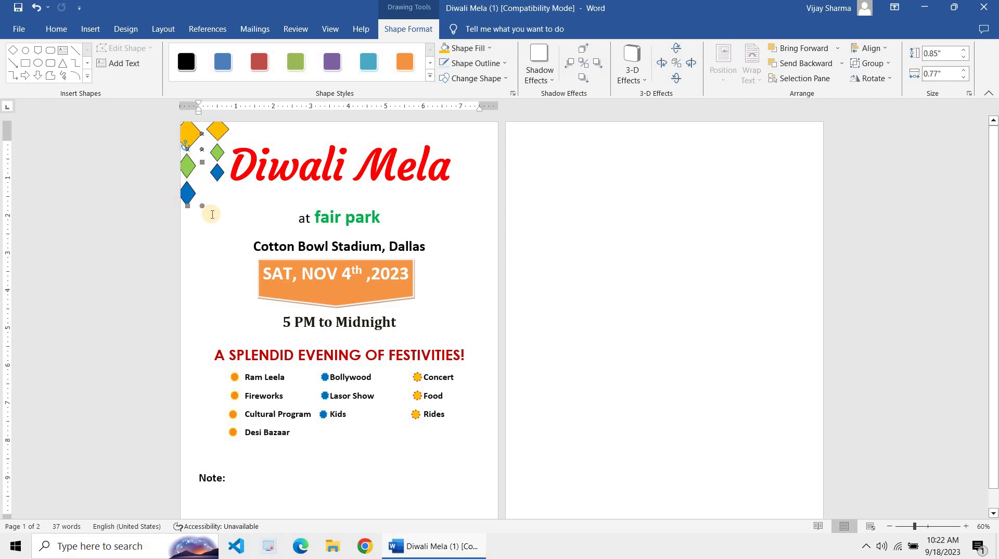
{"action": "key", "text": "ctrl+z"}
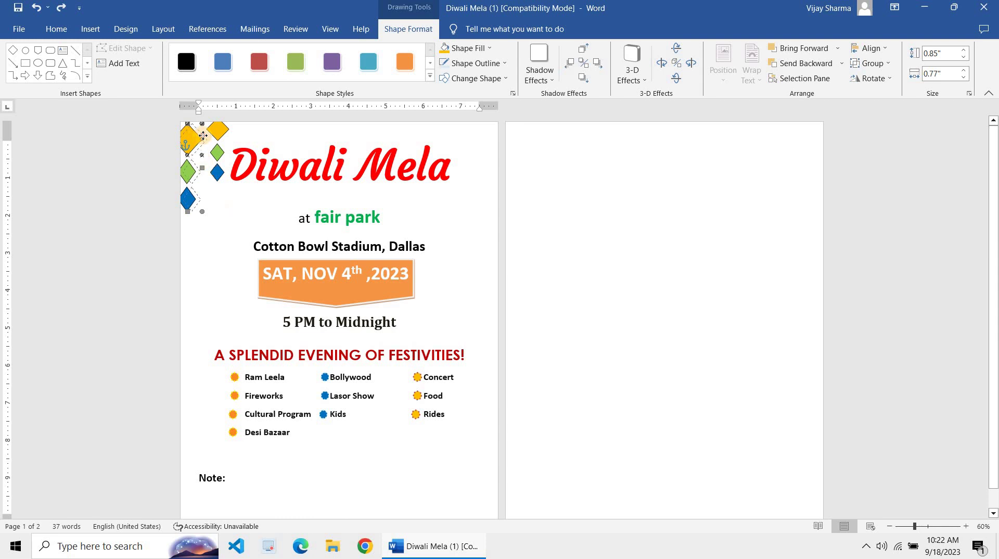
- Nudge the left diamond group into place and shrink the small green-blue group toward the top right
{"action": "left_click_drag", "start_coordinate": [203, 136], "coordinate": [230, 130]}
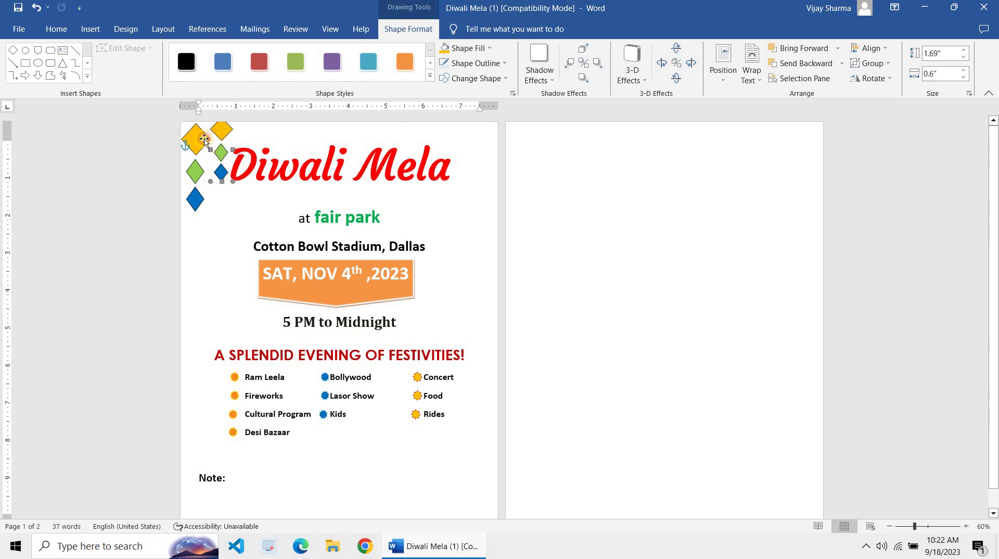
{"action": "left_click_drag", "start_coordinate": [204, 137], "coordinate": [204, 132]}
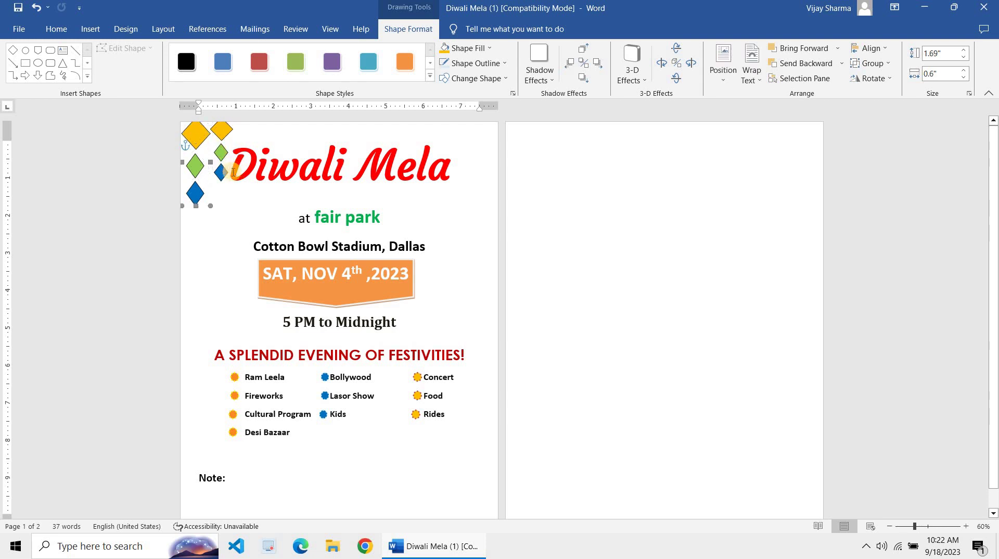
{"action": "left_click", "coordinate": [222, 173]}
{"action": "mouse_move", "coordinate": [232, 182]}
{"action": "left_mouse_down"}
{"action": "mouse_move", "coordinate": [229, 132]}
{"action": "mouse_move", "coordinate": [461, 134]}
{"action": "left_mouse_up"}
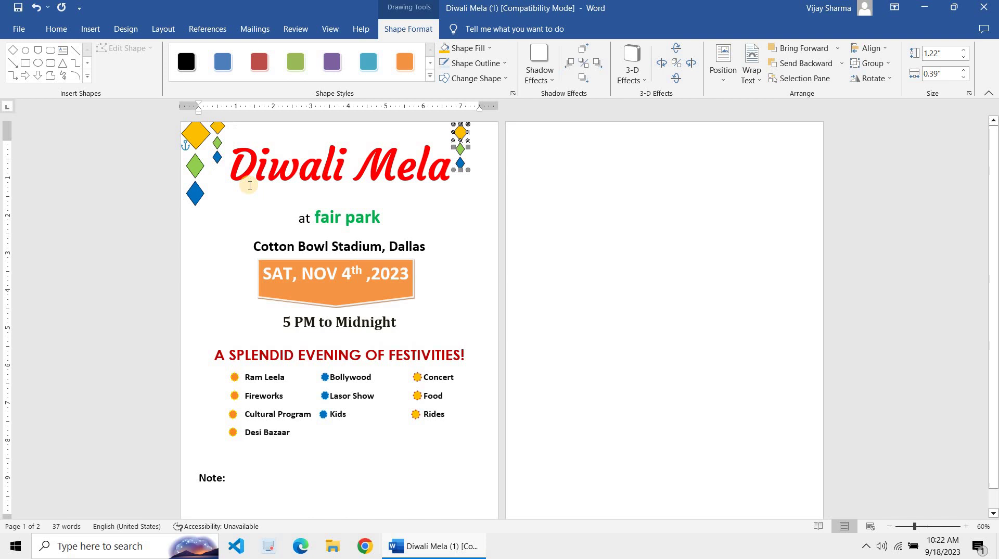
- Place diamond clusters at the page's top-right and top-left corners
{"action": "left_click", "coordinate": [200, 135]}
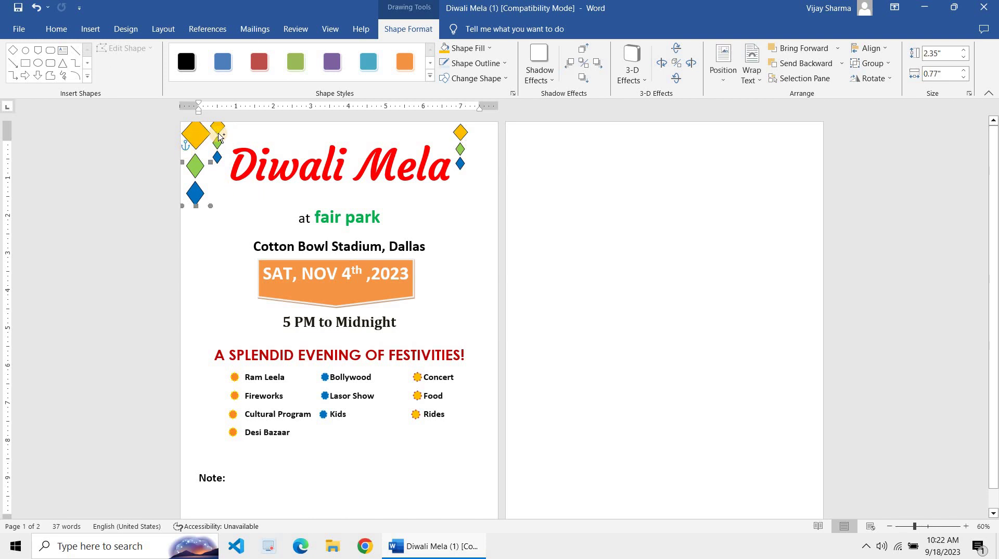
{"action": "mouse_move", "coordinate": [220, 136]}
{"action": "left_mouse_down"}
{"action": "mouse_move", "coordinate": [372, 220]}
{"action": "mouse_move", "coordinate": [441, 225]}
{"action": "left_mouse_up"}
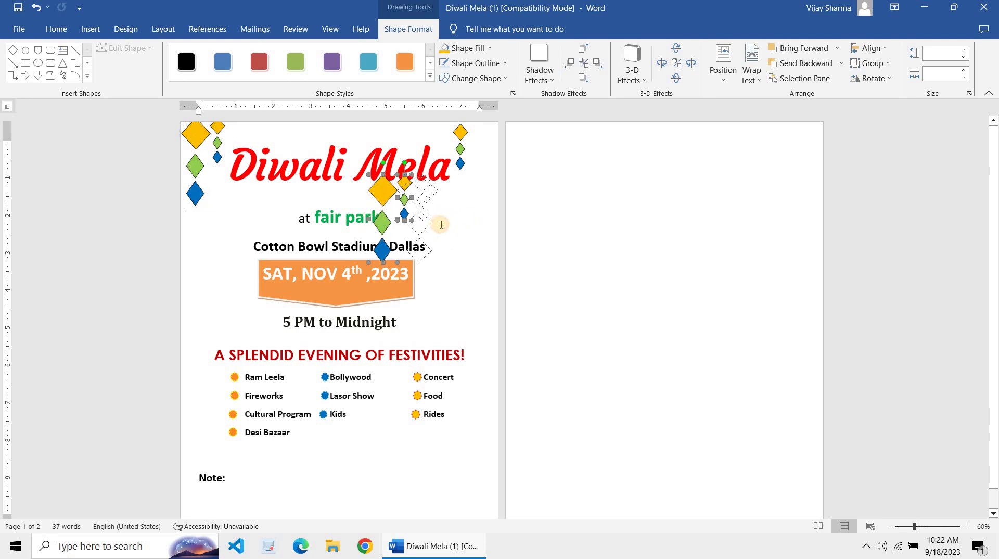
{"action": "left_click_drag", "start_coordinate": [420, 186], "coordinate": [396, 198]}
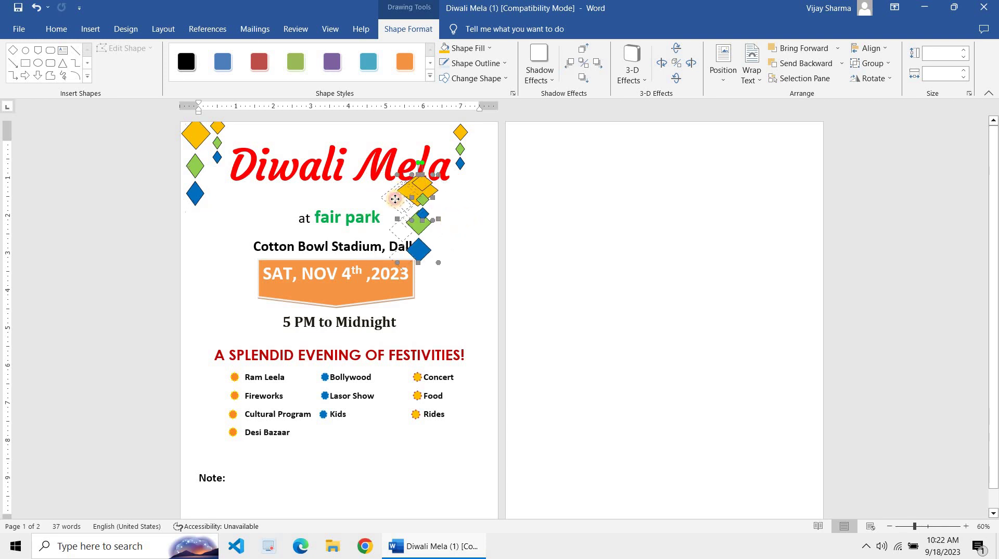
{"action": "left_click", "coordinate": [448, 212]}
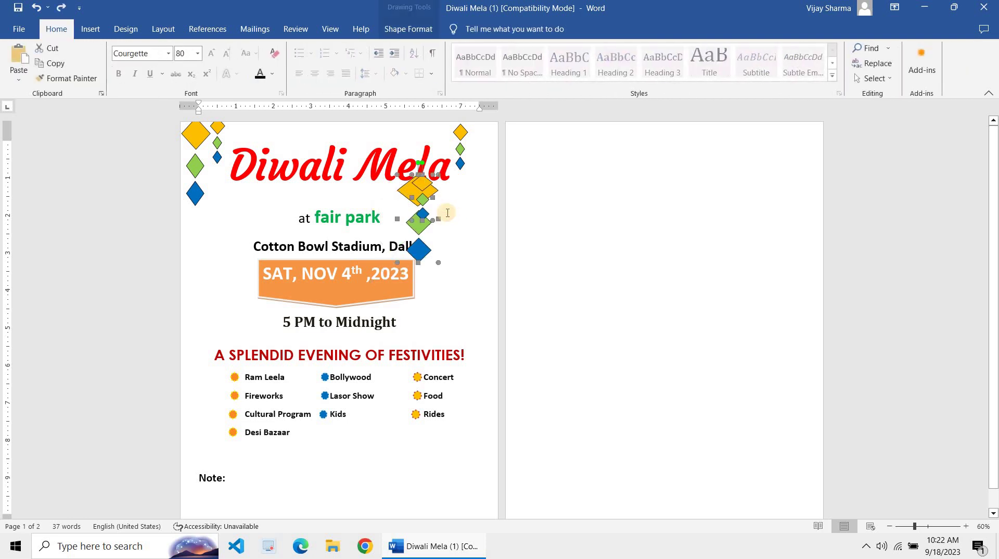
{"action": "key", "text": "ctrl+z"}
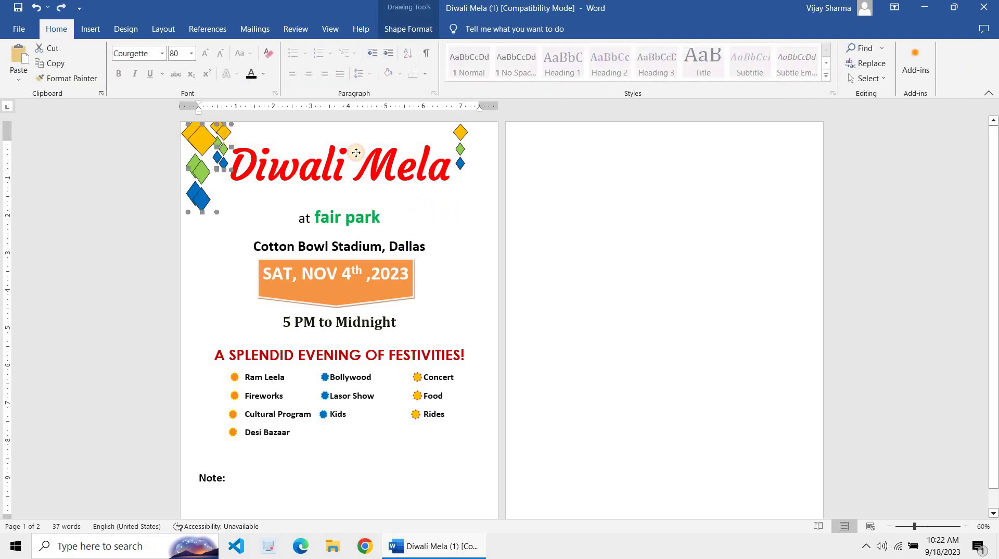
{"action": "left_click_drag", "start_coordinate": [358, 154], "coordinate": [331, 155]}
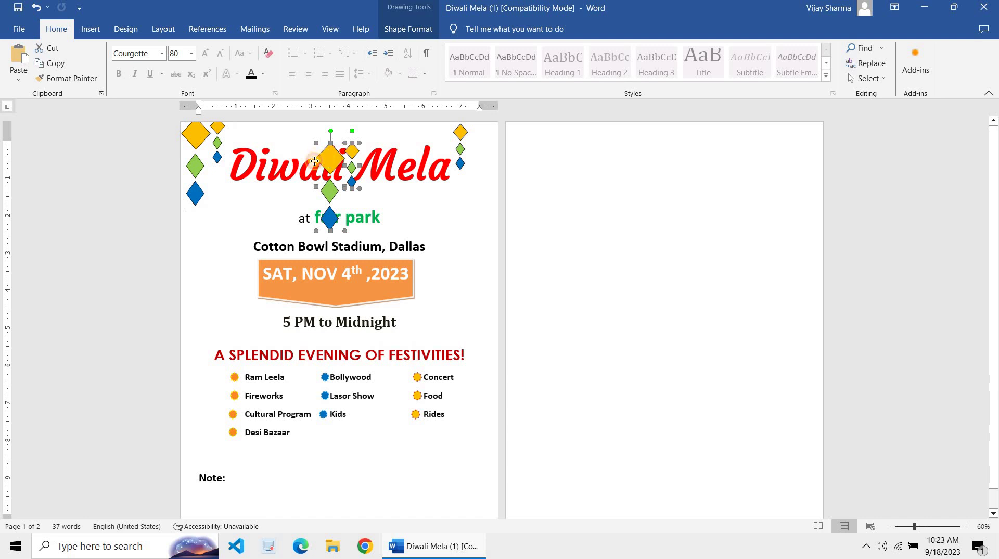
{"action": "left_click_drag", "start_coordinate": [314, 161], "coordinate": [232, 199]}
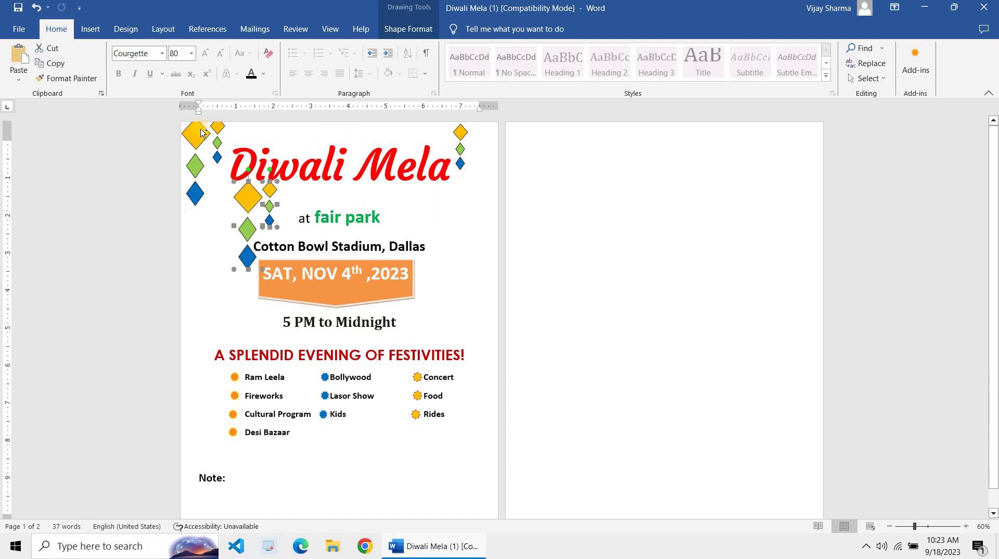
{"action": "left_click_drag", "start_coordinate": [196, 134], "coordinate": [476, 139]}
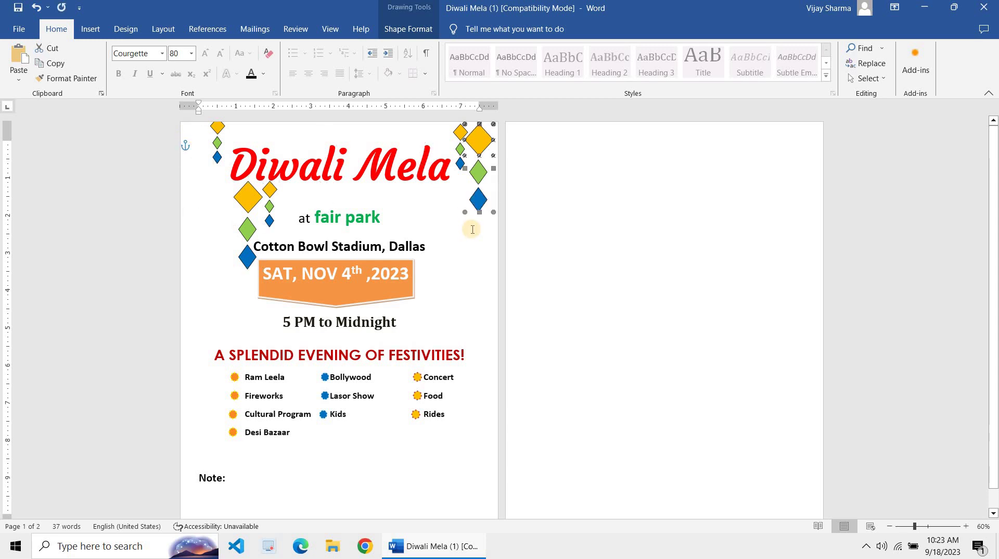
{"action": "key", "text": "ctrl+v"}
{"action": "left_click_drag", "start_coordinate": [482, 145], "coordinate": [192, 135]}
- Delete the stray clusters beside 'at fair park' and under the title, then align the left column
{"action": "left_click", "coordinate": [251, 219]}
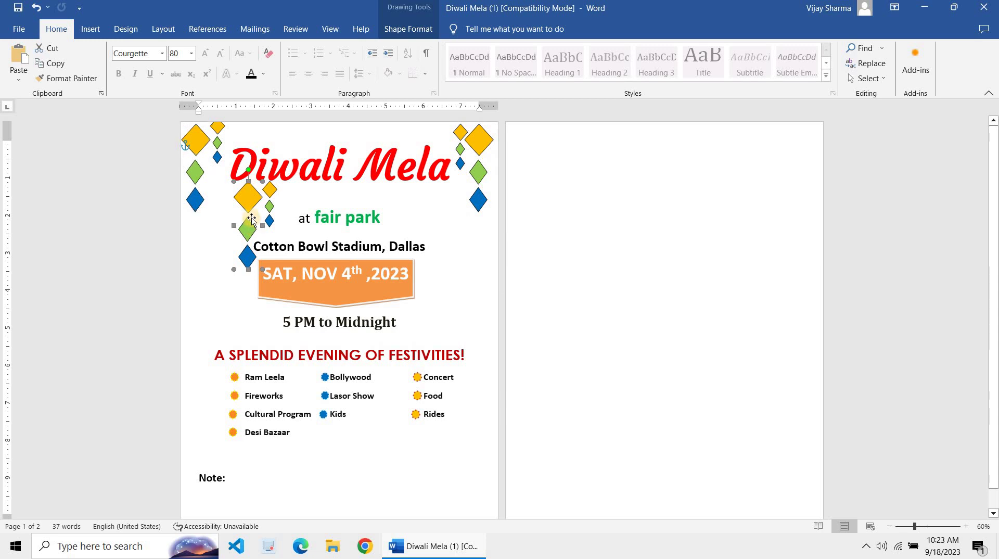
{"action": "key", "text": "Delete"}
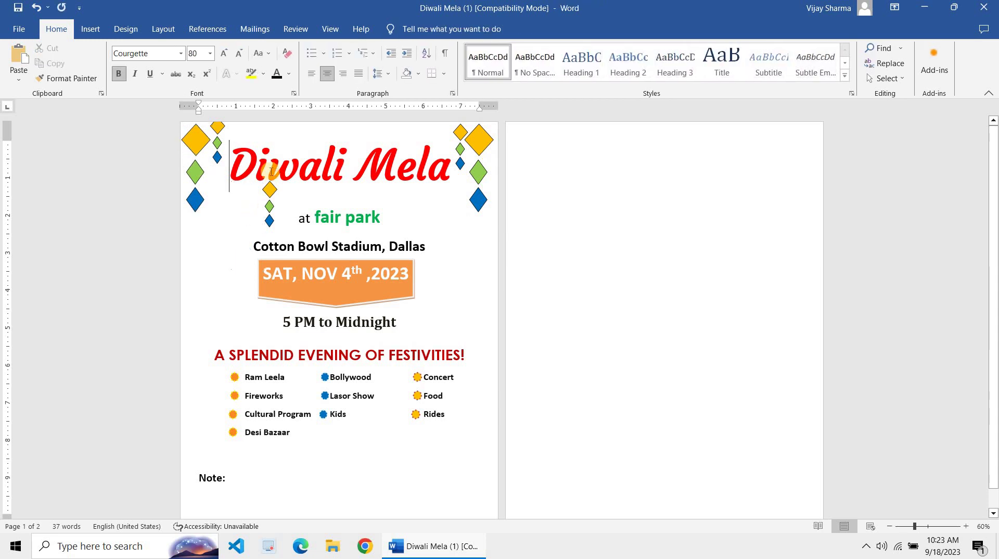
{"action": "left_click", "coordinate": [270, 198]}
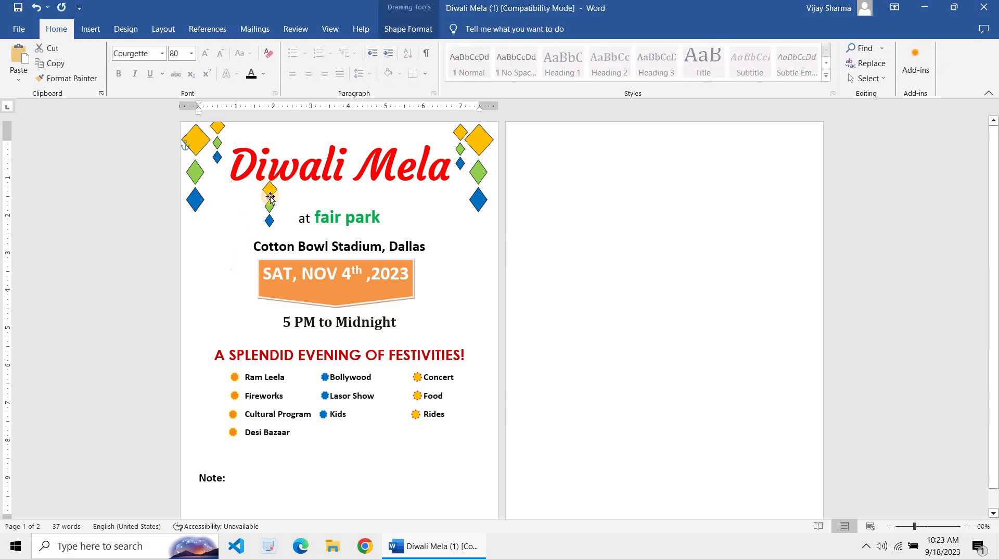
{"action": "key", "text": "Delete"}
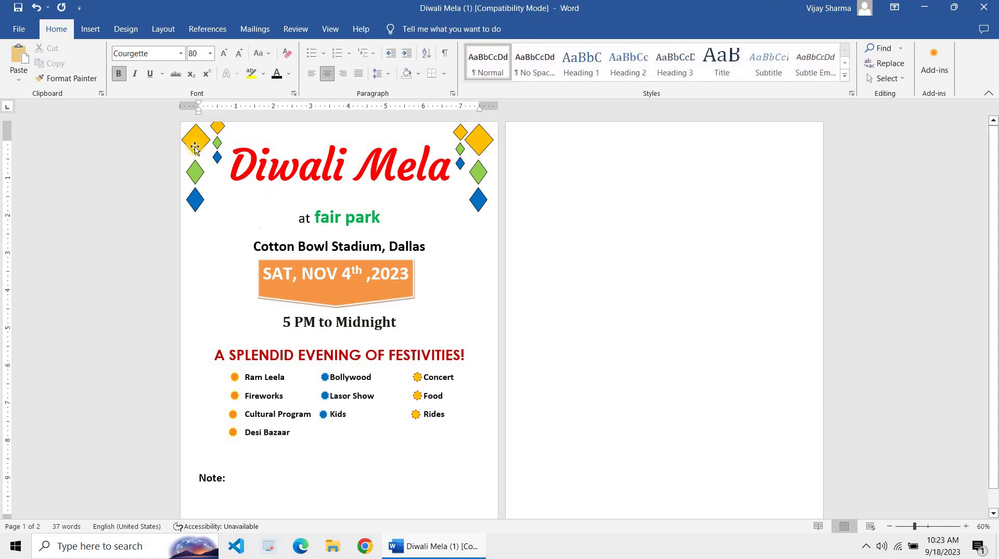
{"action": "left_click_drag", "start_coordinate": [195, 142], "coordinate": [196, 136]}
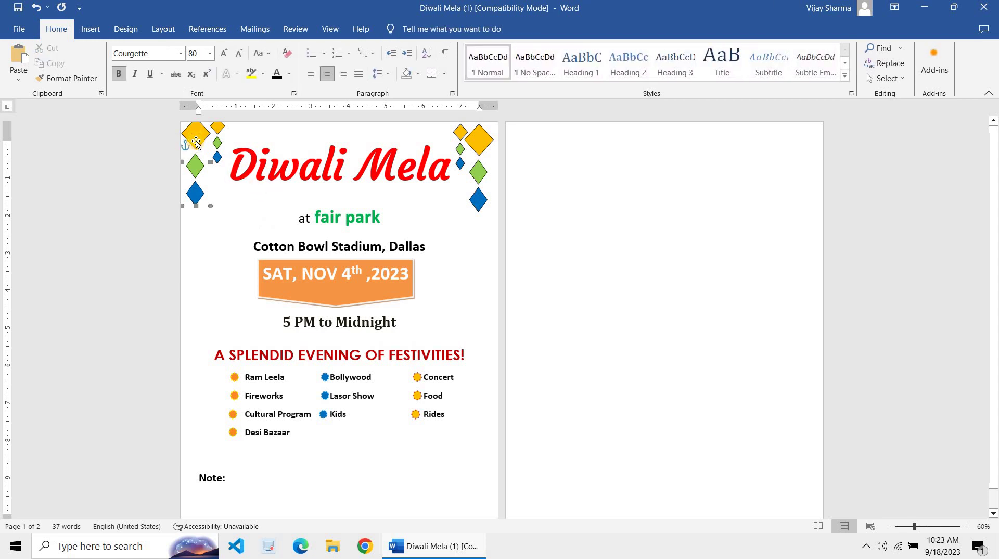
{"action": "left_click", "coordinate": [329, 143]}
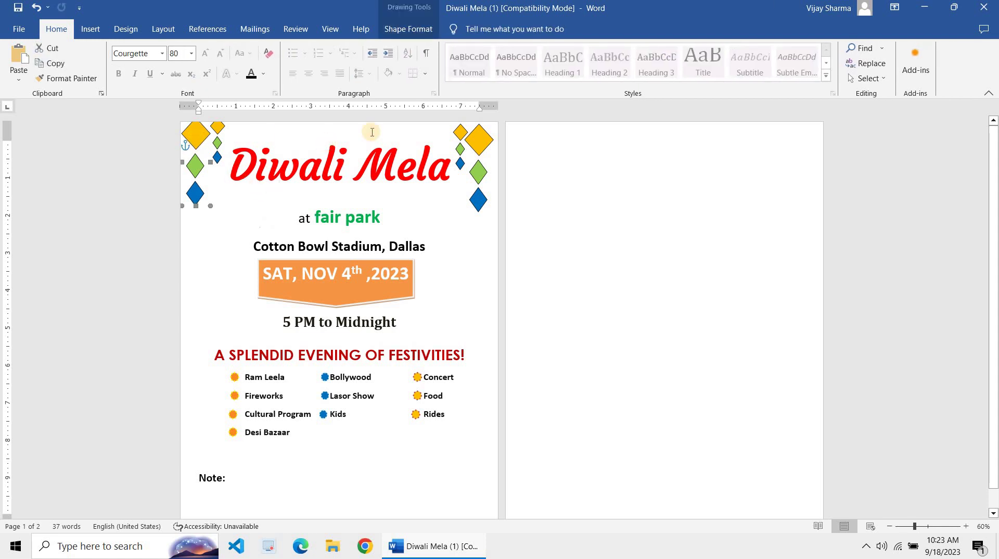
{"action": "left_click", "coordinate": [484, 143]}
{"action": "left_click_drag", "start_coordinate": [202, 142], "coordinate": [202, 147]}
- Change the Diwali Mela title's font colour from red to orange
{"action": "left_click", "coordinate": [301, 134]}
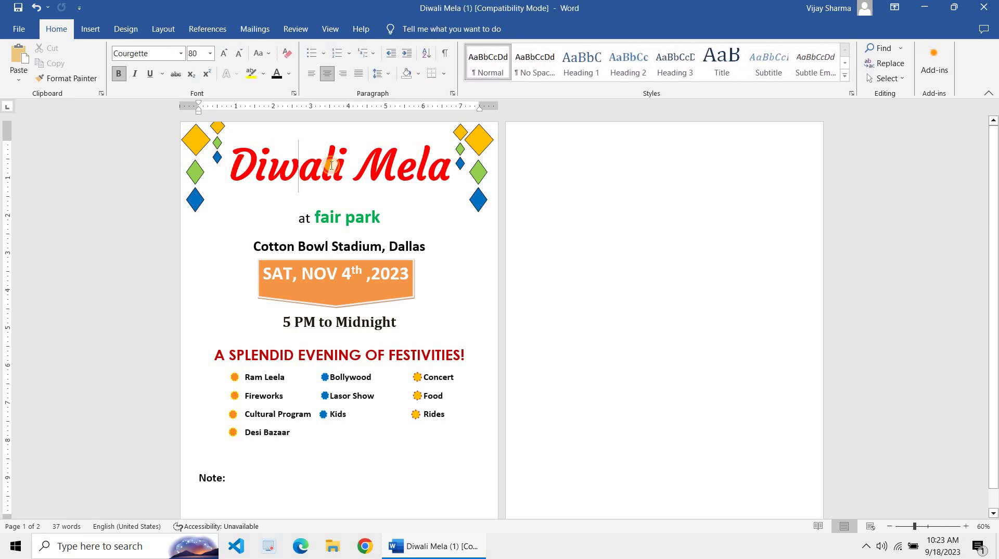
{"action": "triple_click", "coordinate": [426, 178]}
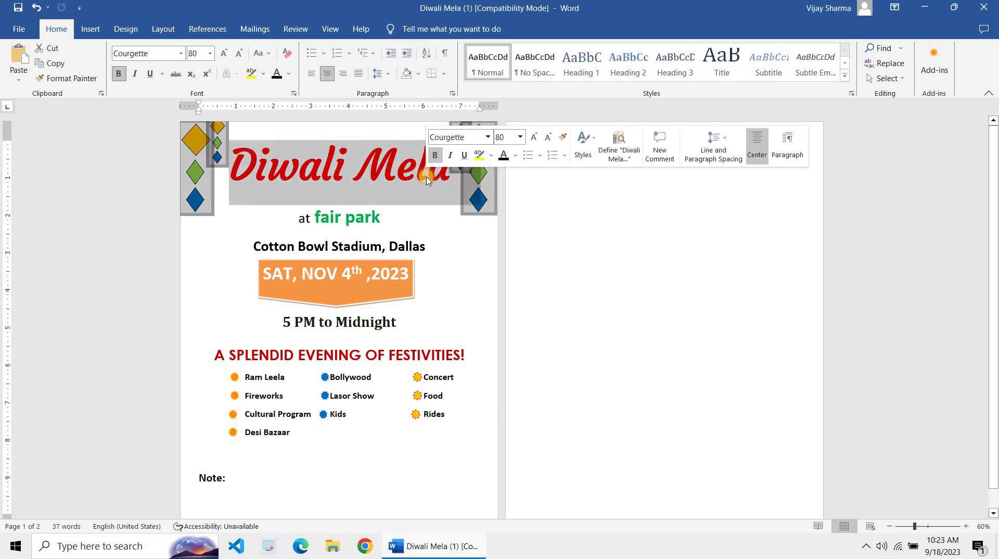
{"action": "left_click", "coordinate": [427, 179]}
{"action": "key", "text": "shift+Left"}
{"action": "key", "text": "shift+Left"}
{"action": "key", "text": "shift+Left"}
{"action": "key", "text": "shift+Left"}
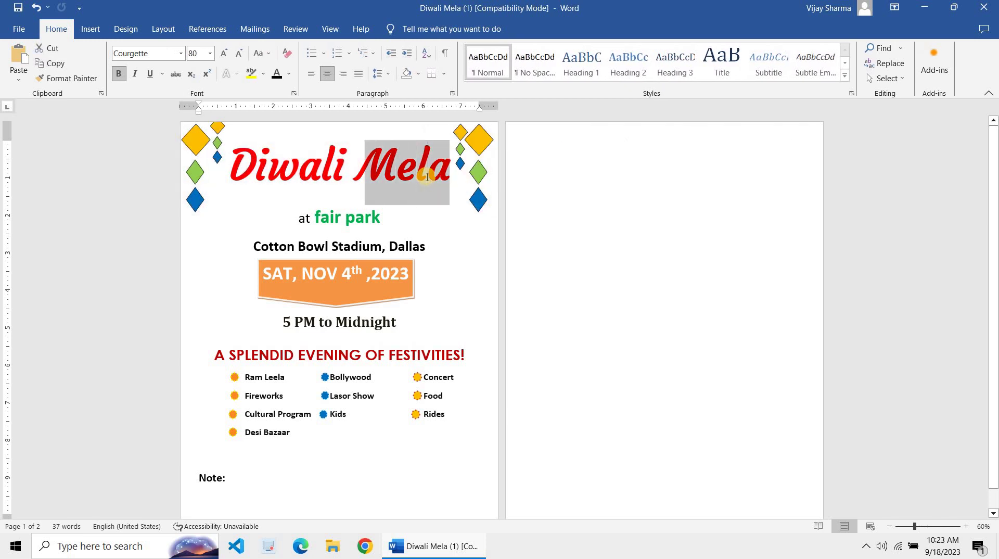
{"action": "key", "text": "shift+Left"}
{"action": "key", "text": "shift+Left"}
{"action": "key", "text": "shift+Left"}
{"action": "key", "text": "shift+Left"}
{"action": "key", "text": "shift+Left"}
{"action": "key", "text": "shift+Left"}
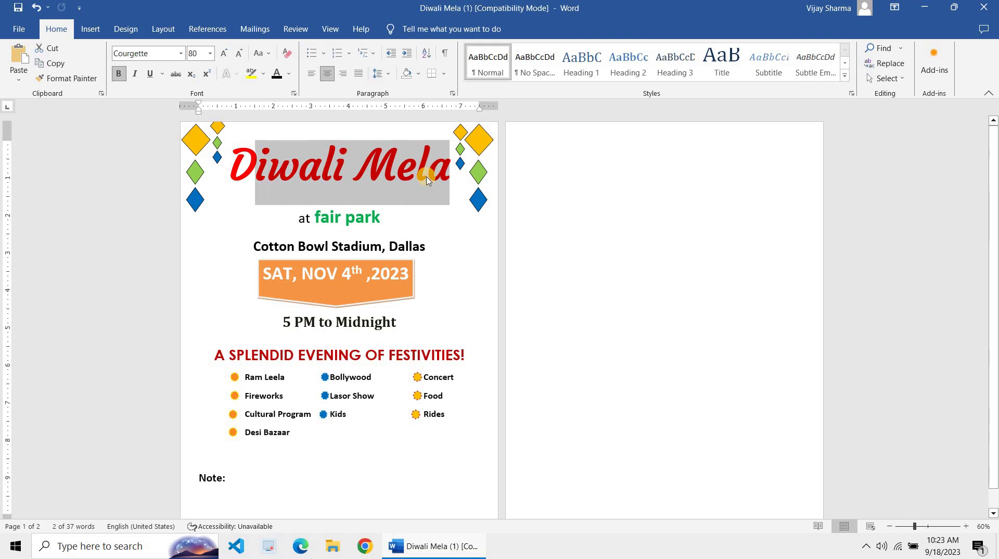
{"action": "key", "text": "shift+Left"}
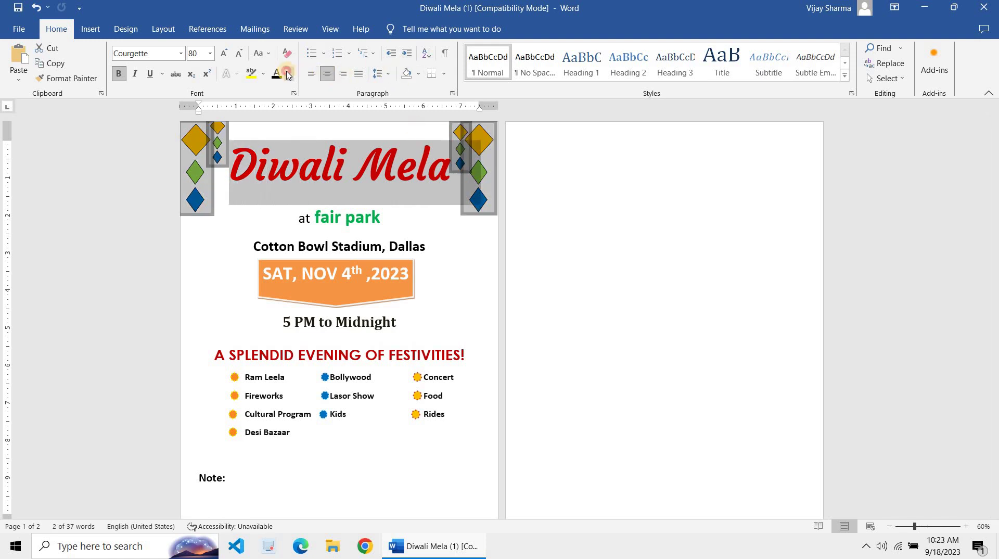
{"action": "left_click", "coordinate": [288, 74]}
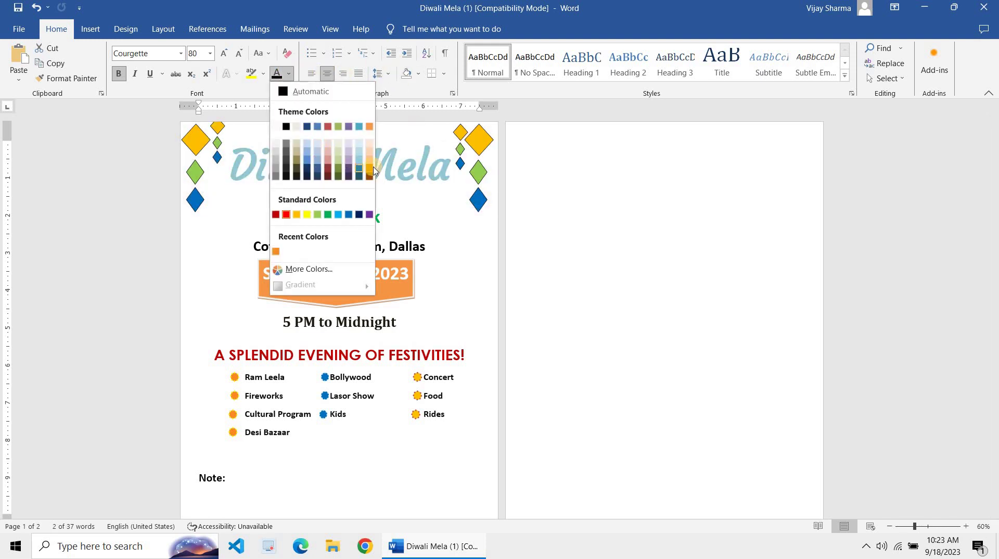
{"action": "left_click", "coordinate": [370, 171]}
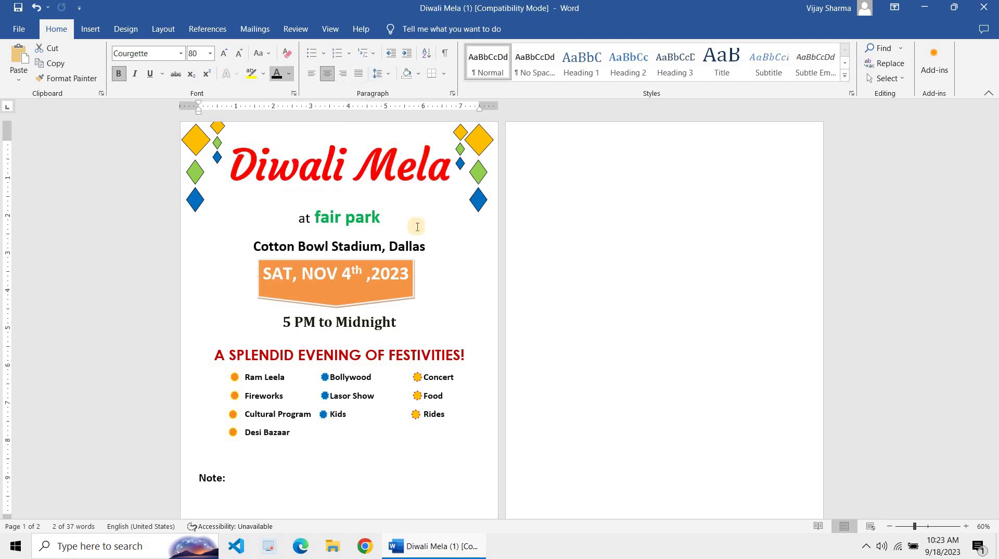
{"action": "left_click", "coordinate": [417, 226]}
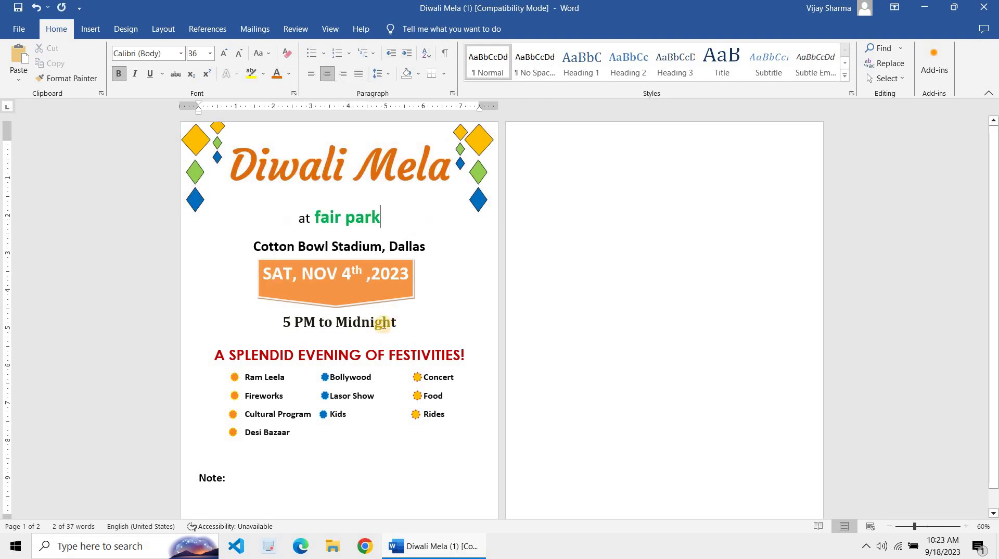
- Try a red style on the SAT, NOV 4th, 2023 banner, then clear and remove it
{"action": "left_click", "coordinate": [396, 297]}
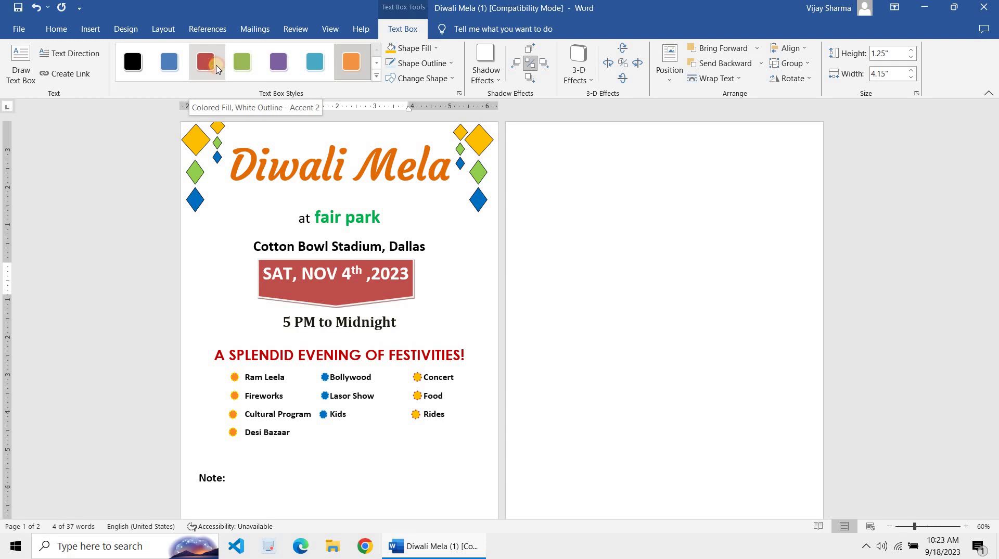
{"action": "left_click", "coordinate": [216, 69]}
{"action": "left_click_drag", "start_coordinate": [394, 300], "coordinate": [421, 319]}
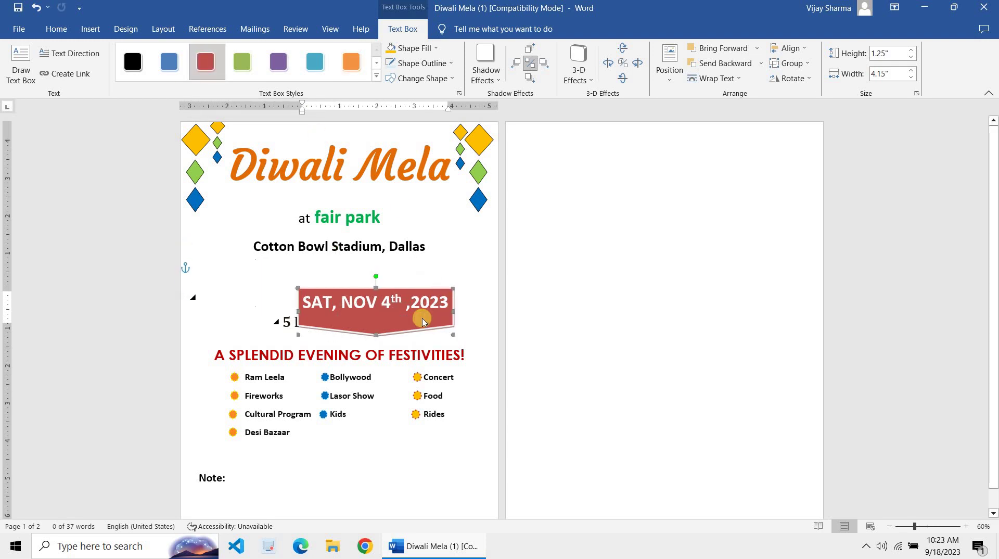
{"action": "key", "text": "ctrl+a"}
{"action": "key", "text": "Delete"}
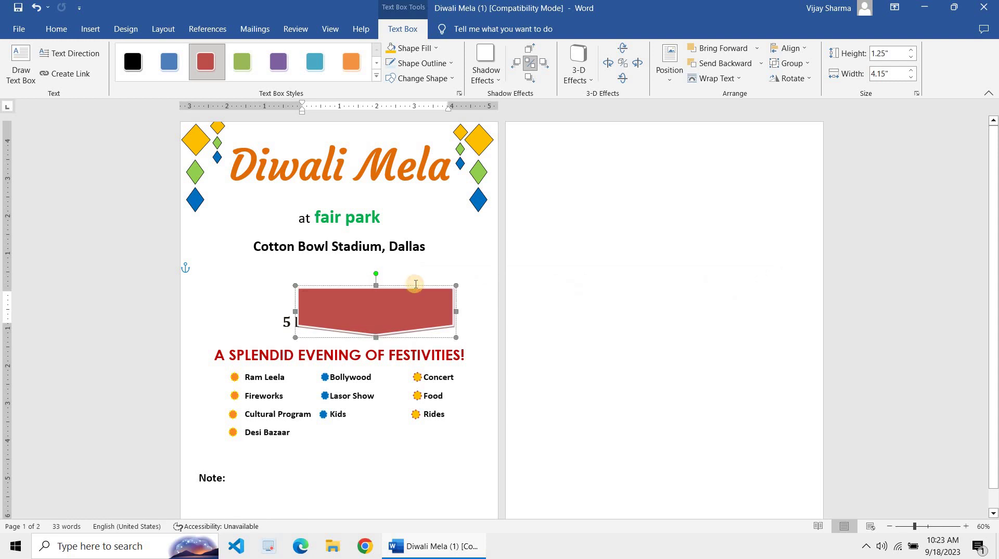
{"action": "key", "text": "ctrl+z"}
{"action": "key", "text": "ctrl+z"}
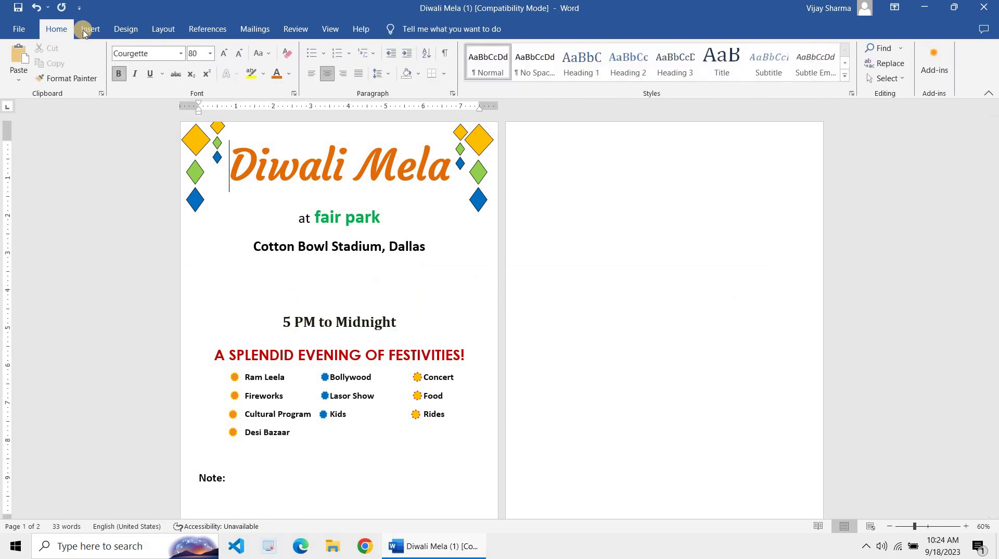
- Draw a tall diamond shape below the Cotton Bowl Stadium line
{"action": "left_click", "coordinate": [84, 30]}
{"action": "left_click", "coordinate": [177, 75]}
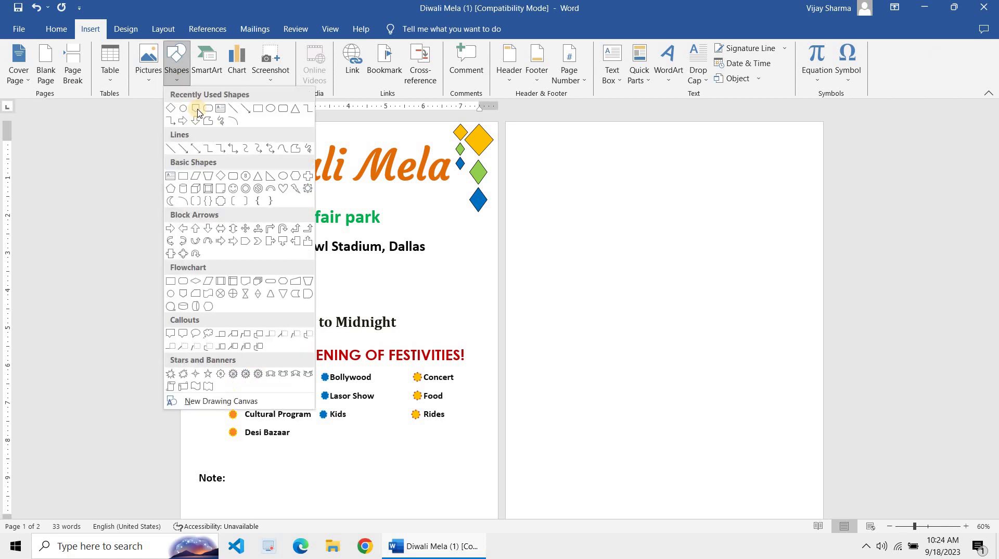
{"action": "left_click", "coordinate": [289, 227]}
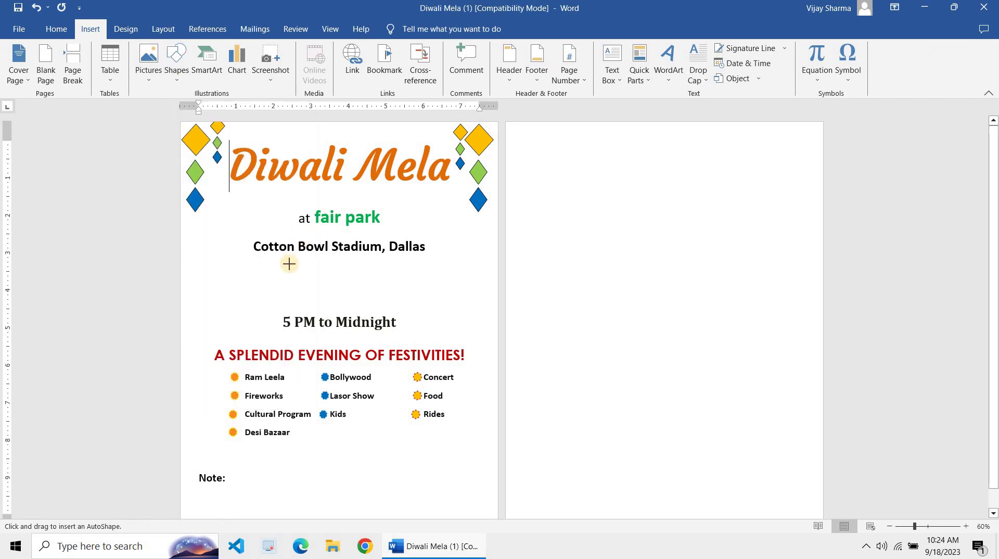
{"action": "left_click_drag", "start_coordinate": [271, 266], "coordinate": [436, 307]}
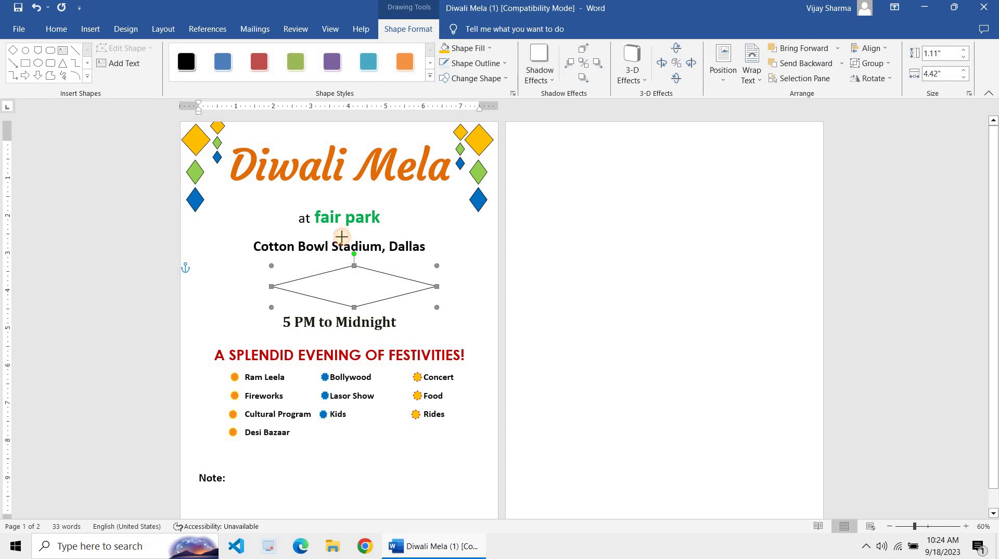
{"action": "left_click_drag", "start_coordinate": [356, 266], "coordinate": [341, 247]}
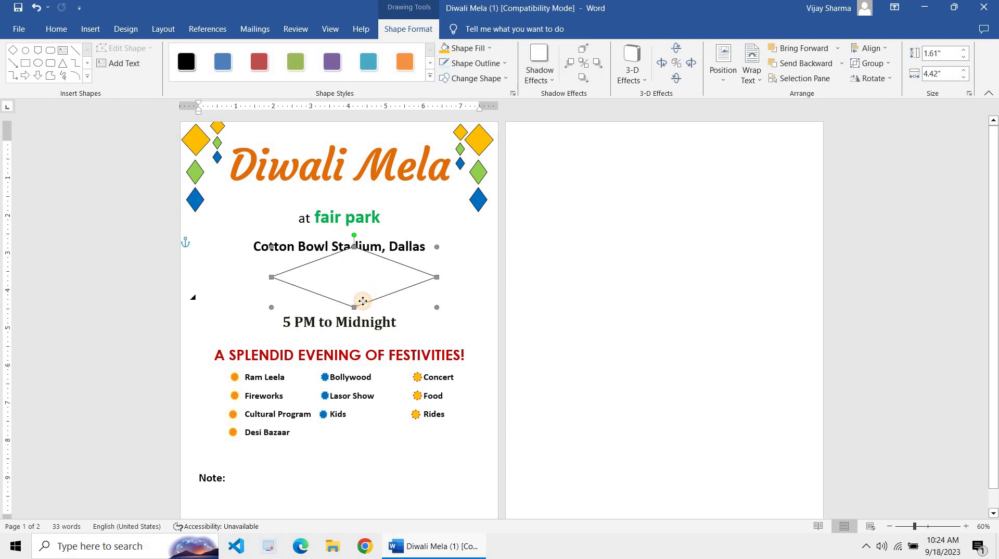
{"action": "left_click_drag", "start_coordinate": [373, 294], "coordinate": [333, 290]}
{"action": "key", "text": "ctrl+v"}
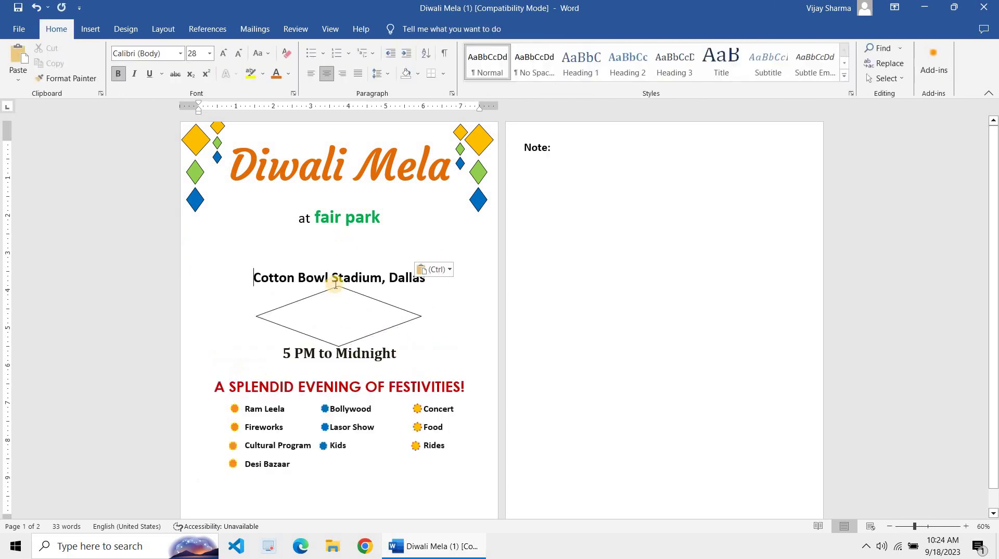
{"action": "key", "text": "ctrl+z"}
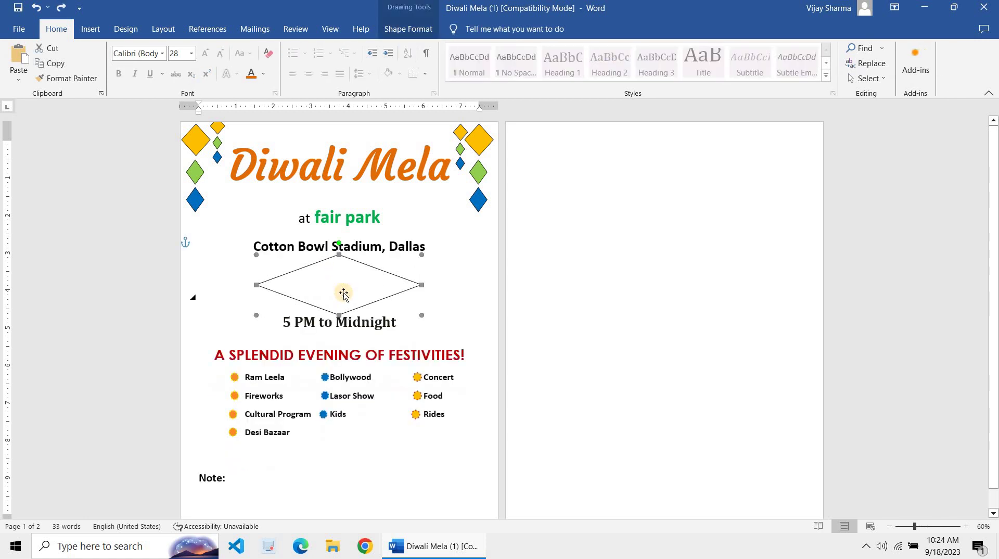
- Paste SAT, NOV 4th ,2023 into the diamond as orange 16 pt text
{"action": "right_click", "coordinate": [343, 292]}
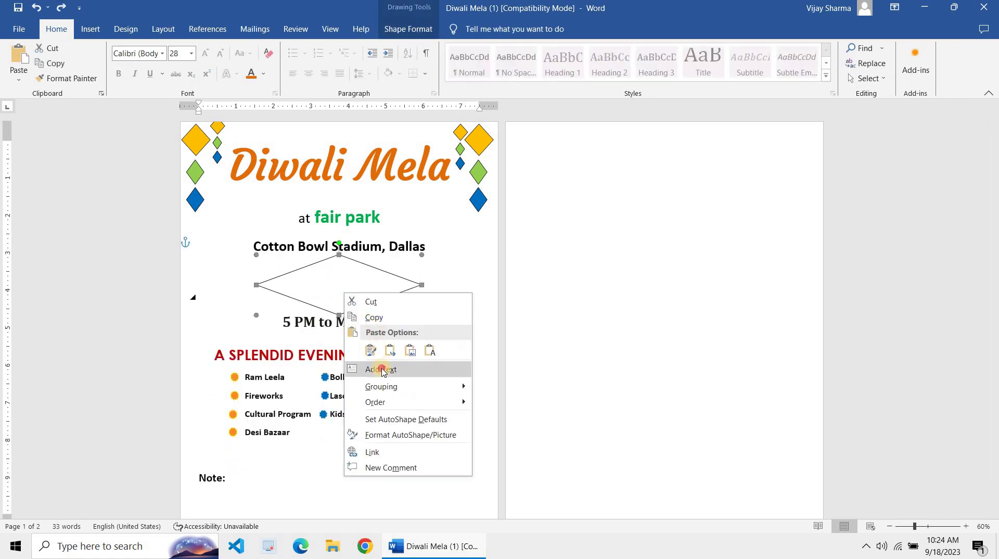
{"action": "left_click", "coordinate": [331, 268]}
{"action": "key", "text": "ctrl+v"}
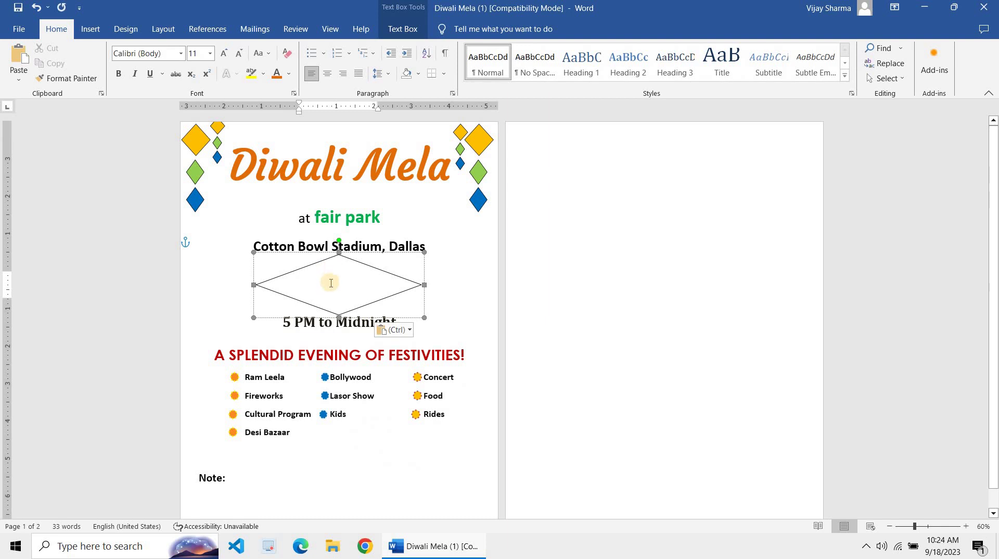
{"action": "key", "text": "ctrl+a"}
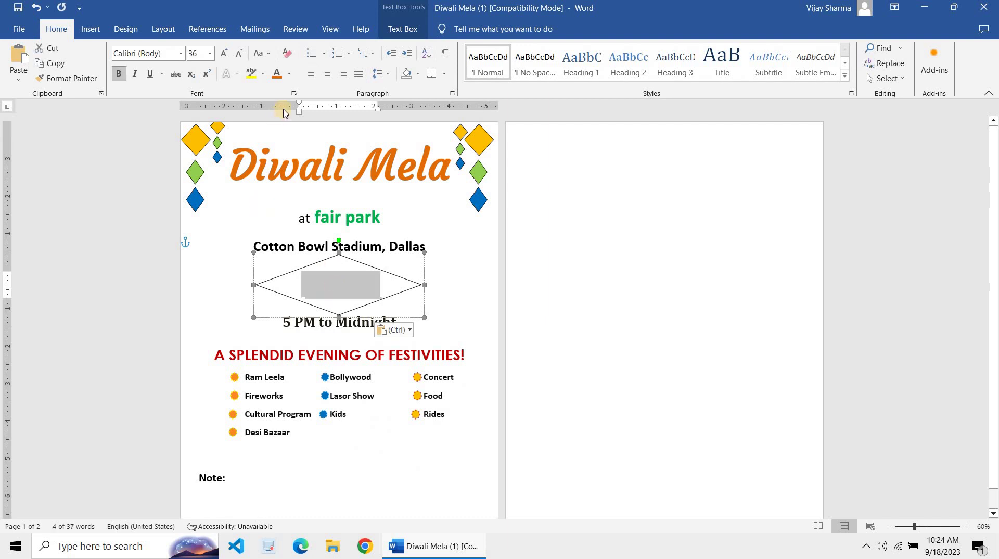
{"action": "left_click", "coordinate": [278, 77]}
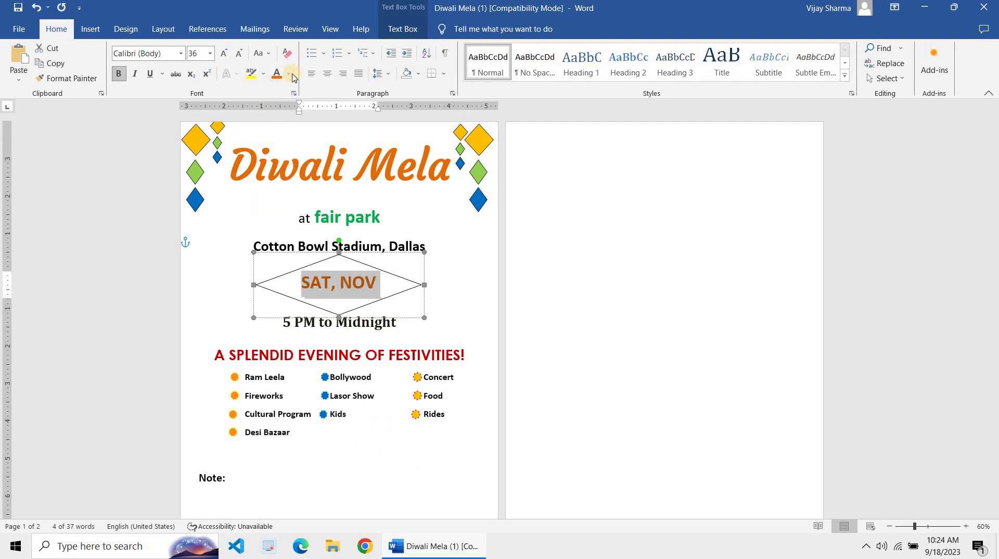
{"action": "key", "text": "ctrl+shift+comma"}
{"action": "key", "text": "ctrl+shift+comma"}
{"action": "key", "text": "ctrl+shift+comma"}
{"action": "key", "text": "ctrl+shift+comma"}
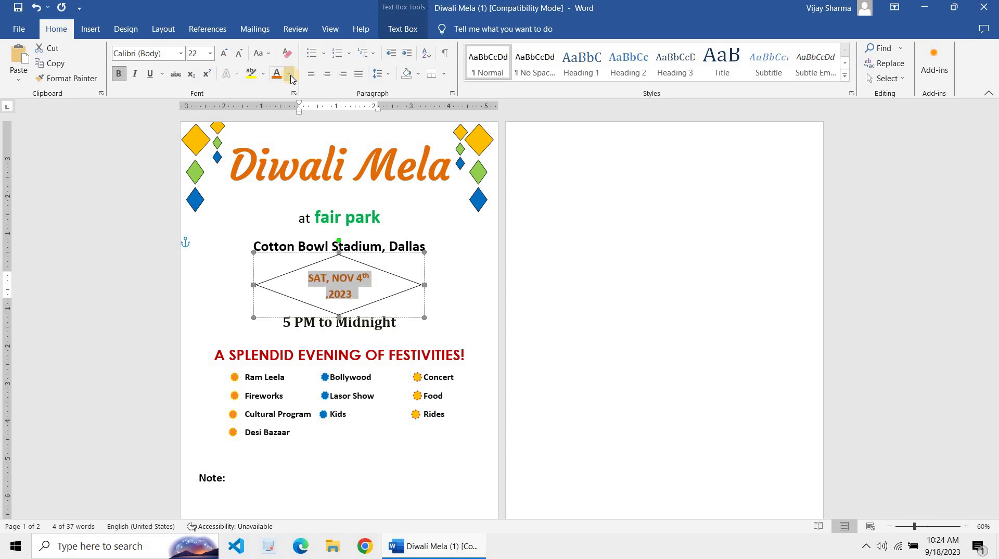
{"action": "key", "text": "ctrl+shift+comma"}
{"action": "key", "text": "ctrl+shift+comma"}
{"action": "key", "text": "ctrl+shift+comma"}
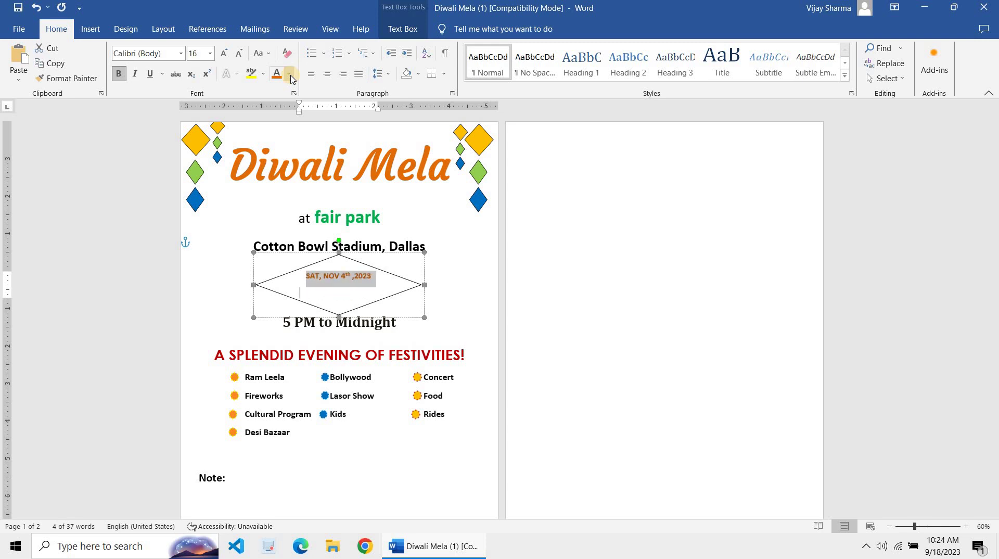
{"action": "left_click", "coordinate": [440, 226]}
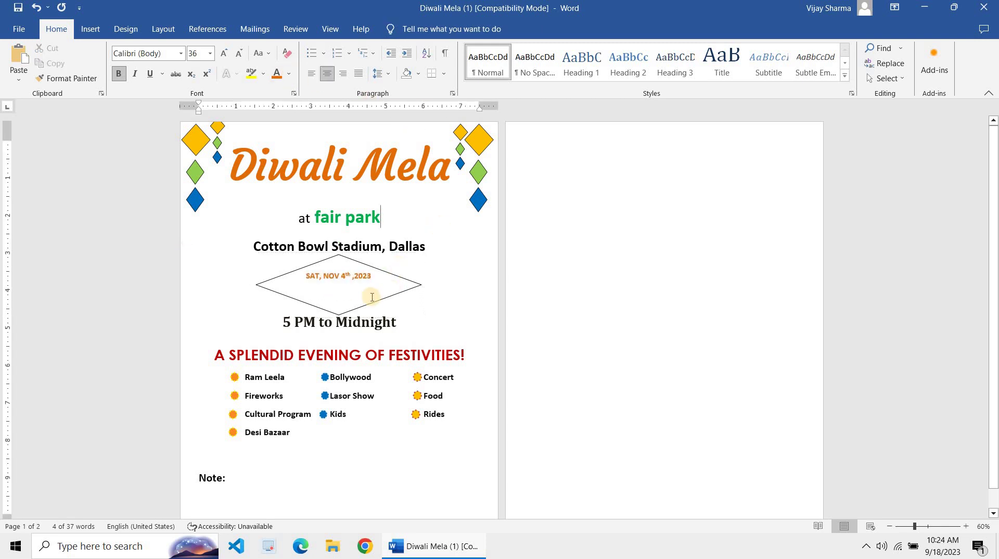
- Make the date diamond shorter and fill it red
{"action": "left_click", "coordinate": [347, 310]}
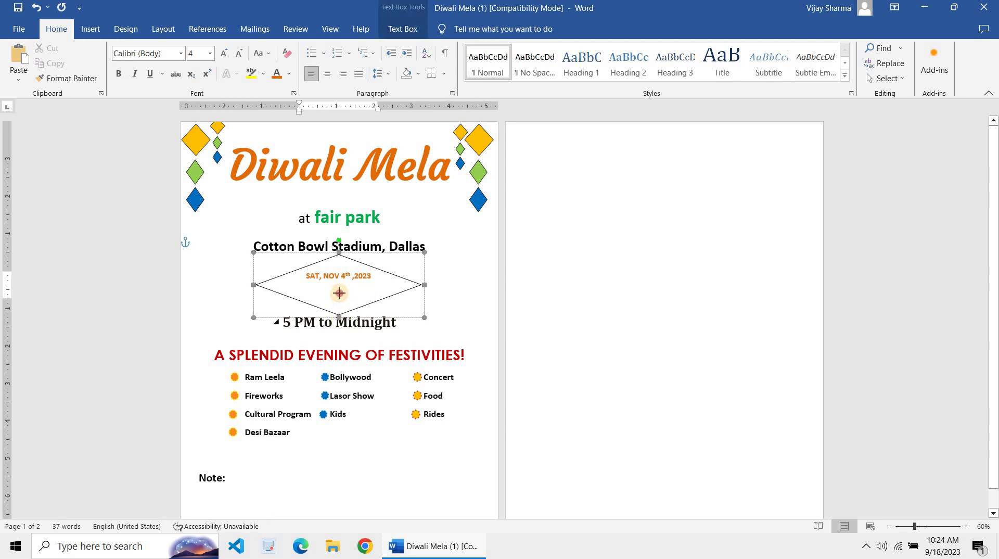
{"action": "left_click", "coordinate": [339, 293]}
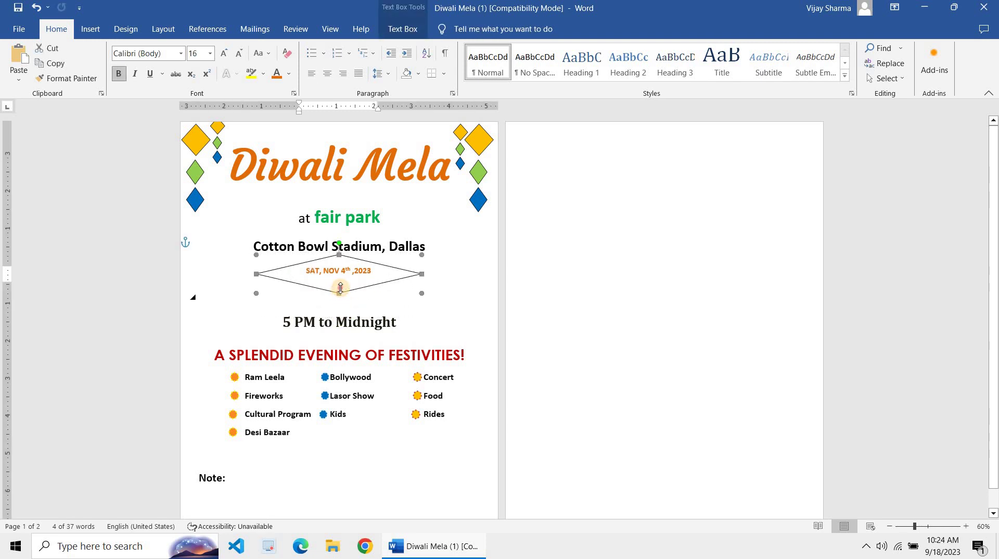
{"action": "left_click_drag", "start_coordinate": [340, 288], "coordinate": [354, 316]}
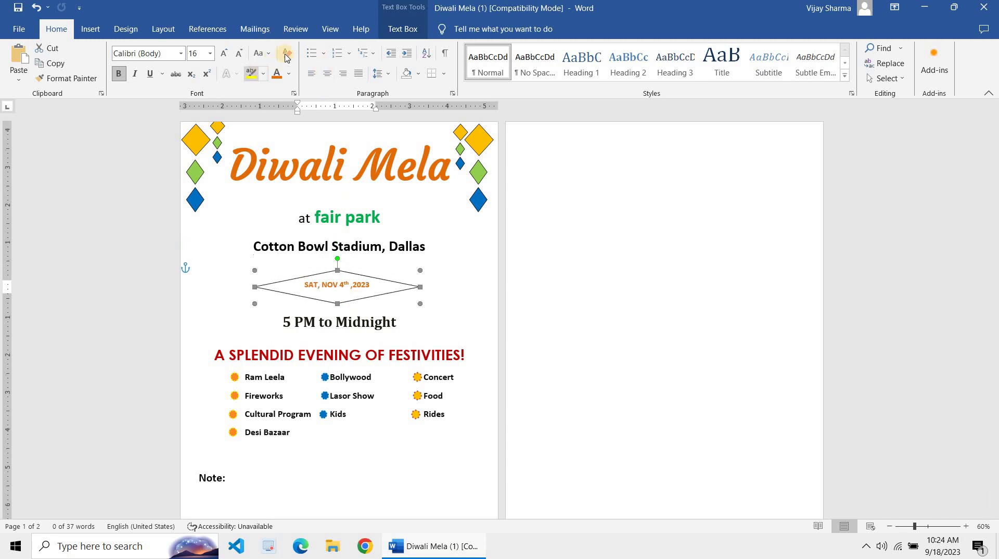
{"action": "left_click", "coordinate": [402, 29]}
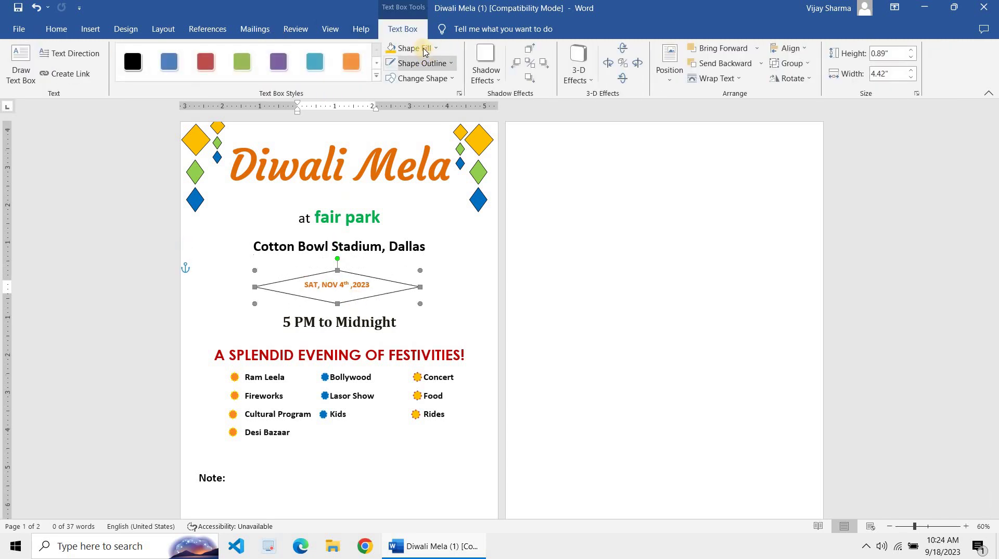
{"action": "left_click", "coordinate": [433, 48]}
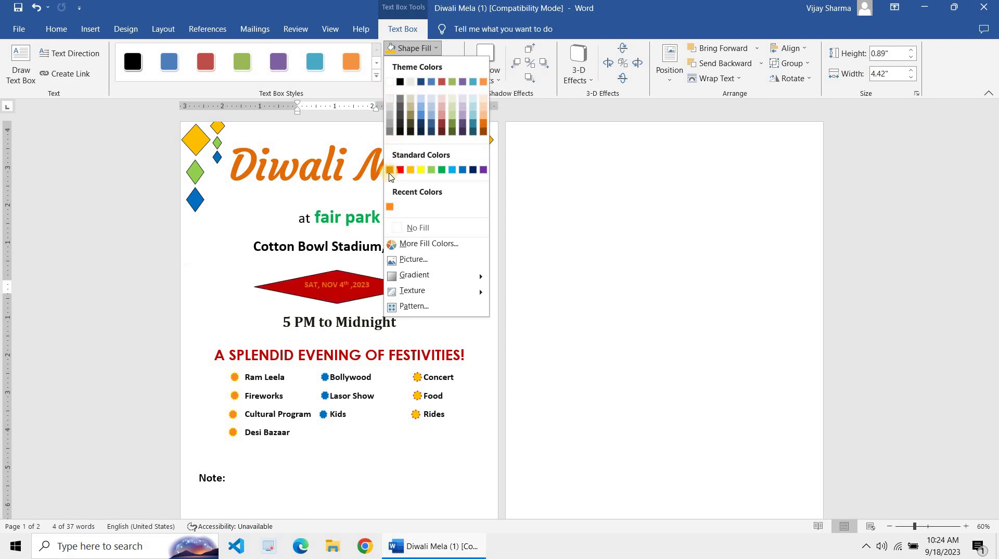
{"action": "left_click", "coordinate": [377, 299]}
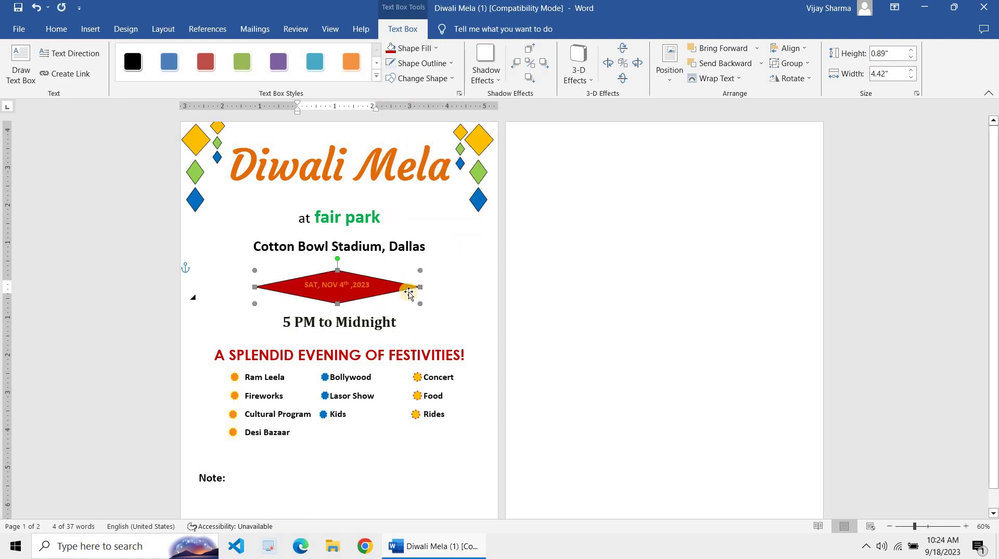
- Narrow the diamond and turn its date text white
{"action": "mouse_move", "coordinate": [394, 297]}
{"action": "left_mouse_down"}
{"action": "mouse_move", "coordinate": [383, 296]}
{"action": "mouse_move", "coordinate": [403, 285]}
{"action": "left_mouse_up"}
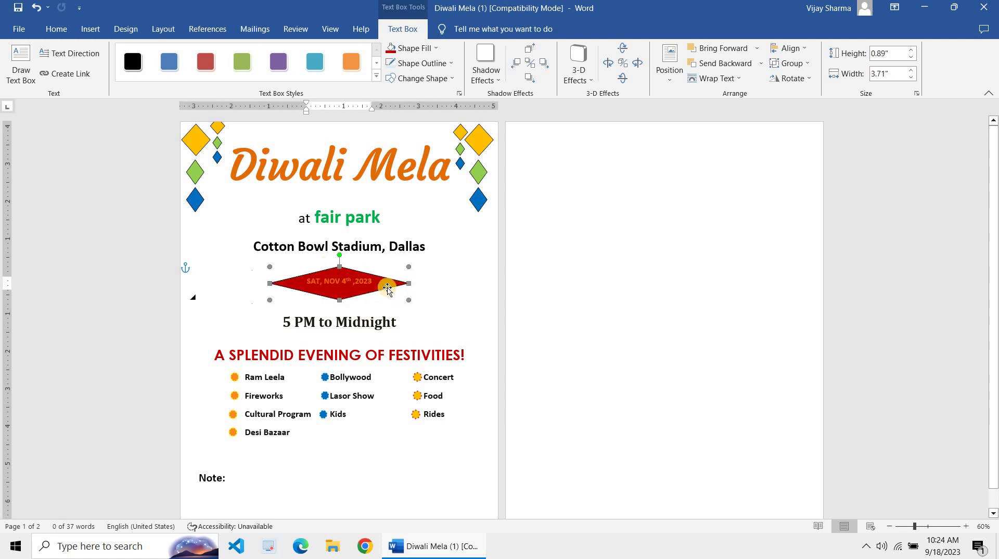
{"action": "left_click", "coordinate": [59, 30]}
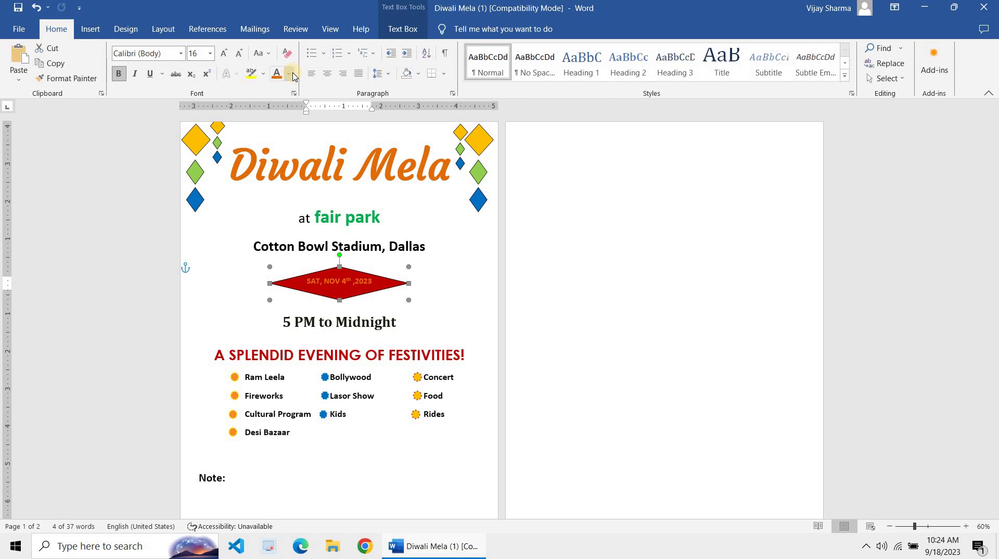
{"action": "left_click", "coordinate": [289, 74]}
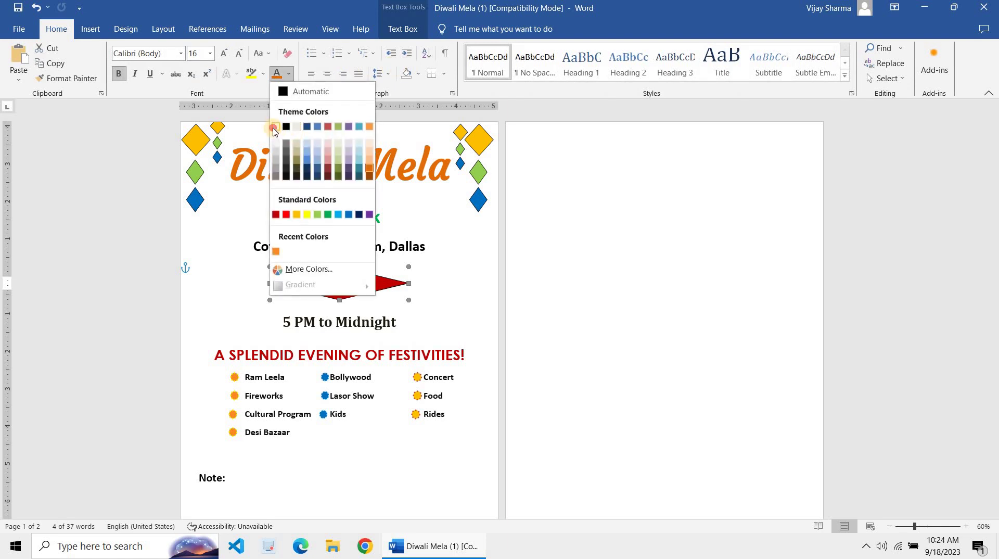
{"action": "left_click", "coordinate": [274, 127]}
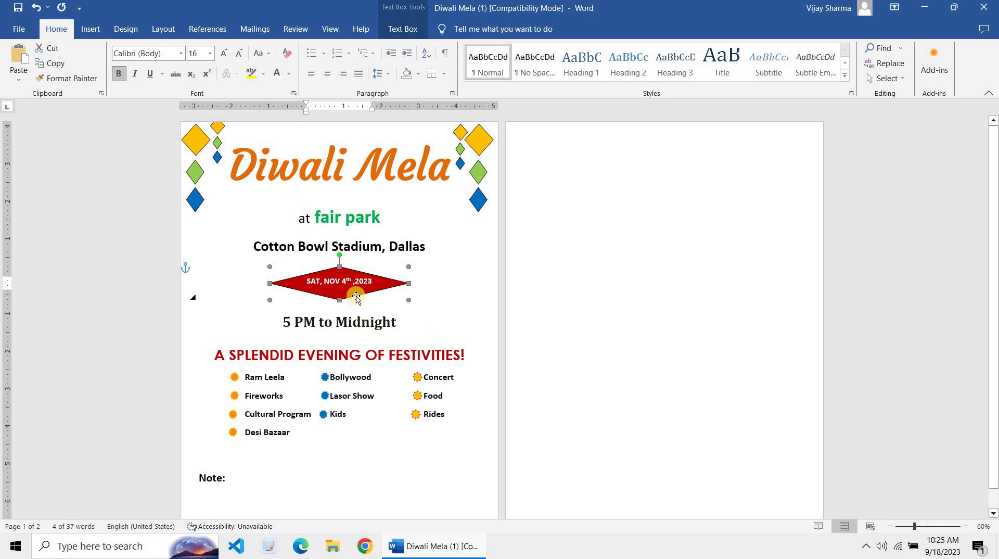
- Fill the date diamond with Orange, Accent 6, Darker 25% and give it a 2¼ pt dark red outline
{"action": "left_click", "coordinate": [402, 29]}
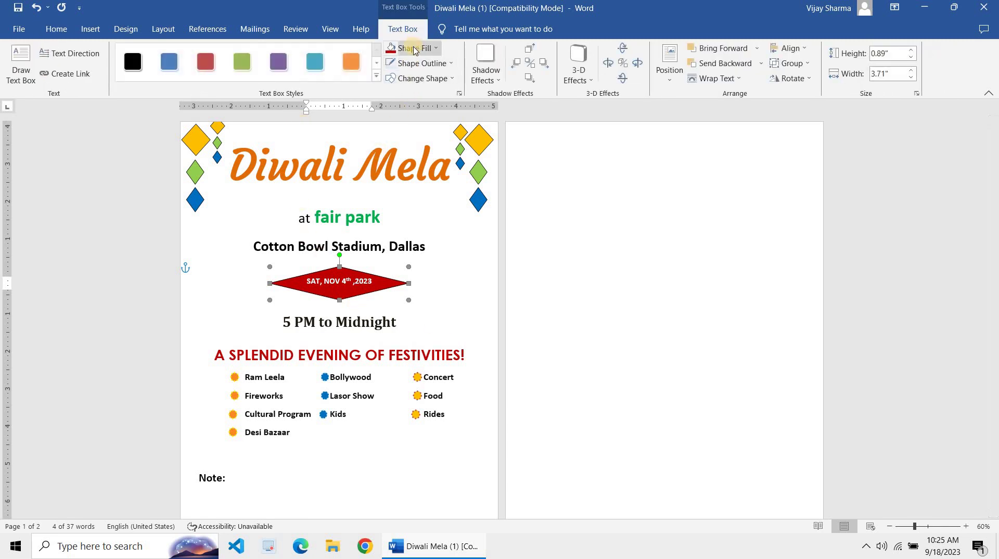
{"action": "left_click", "coordinate": [414, 48]}
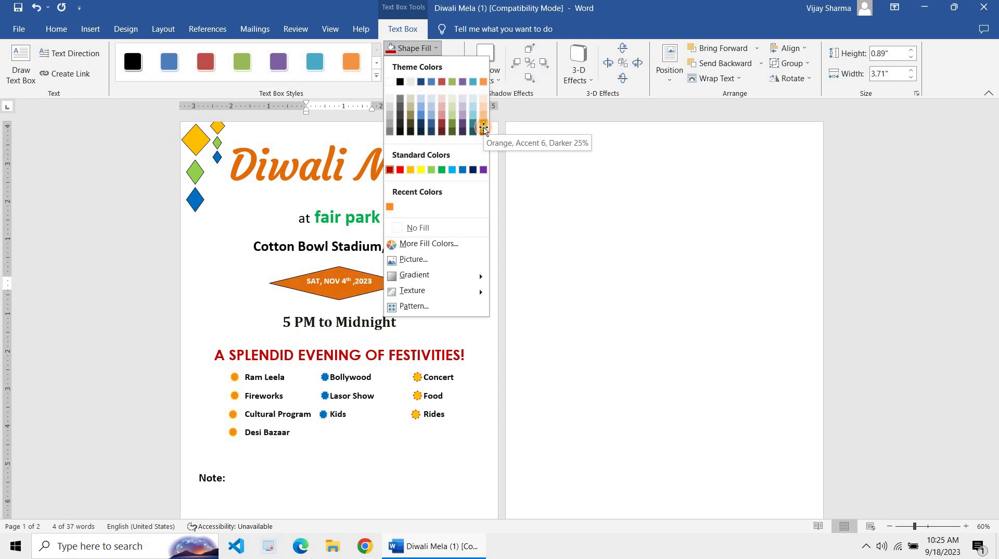
{"action": "left_click", "coordinate": [483, 127]}
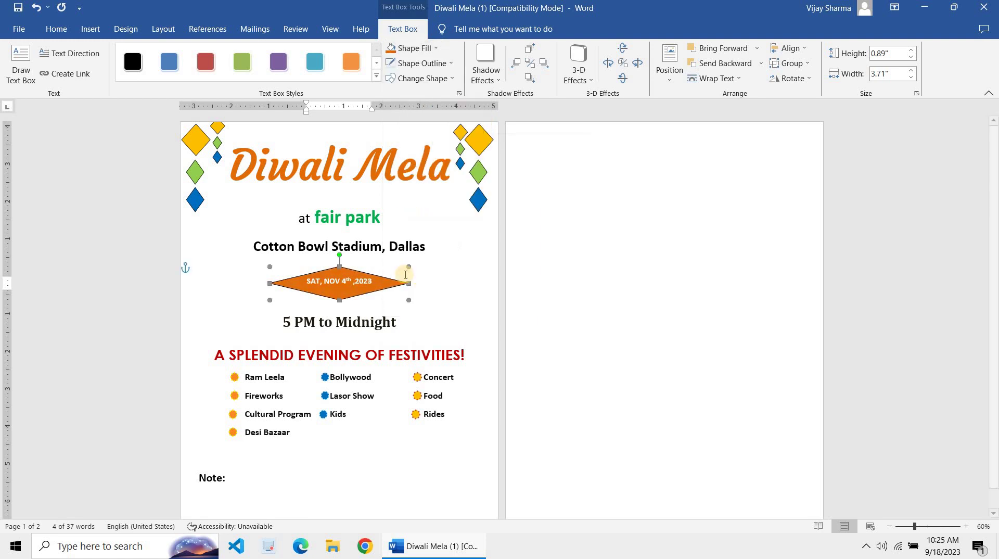
{"action": "left_click", "coordinate": [419, 63]}
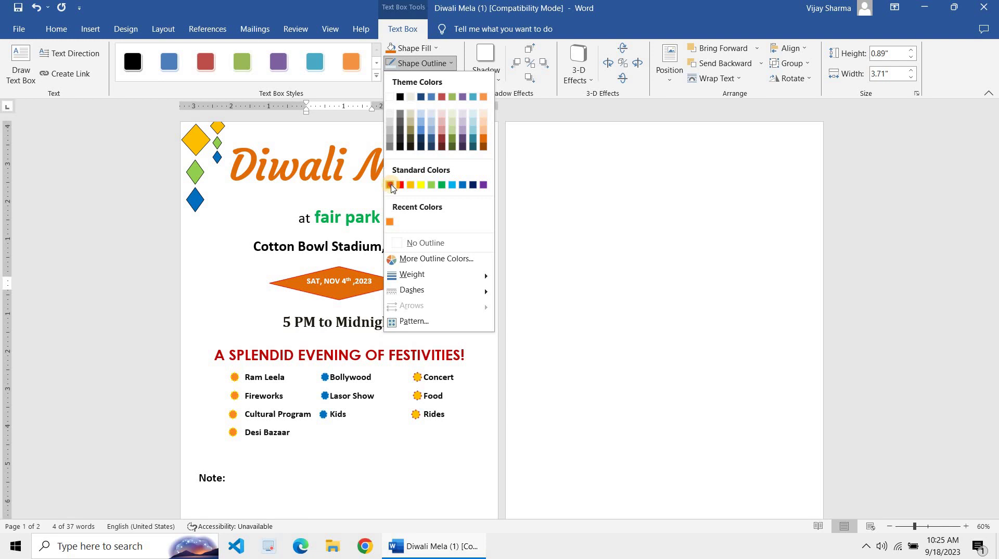
{"action": "left_click", "coordinate": [391, 185]}
{"action": "left_click", "coordinate": [422, 63]}
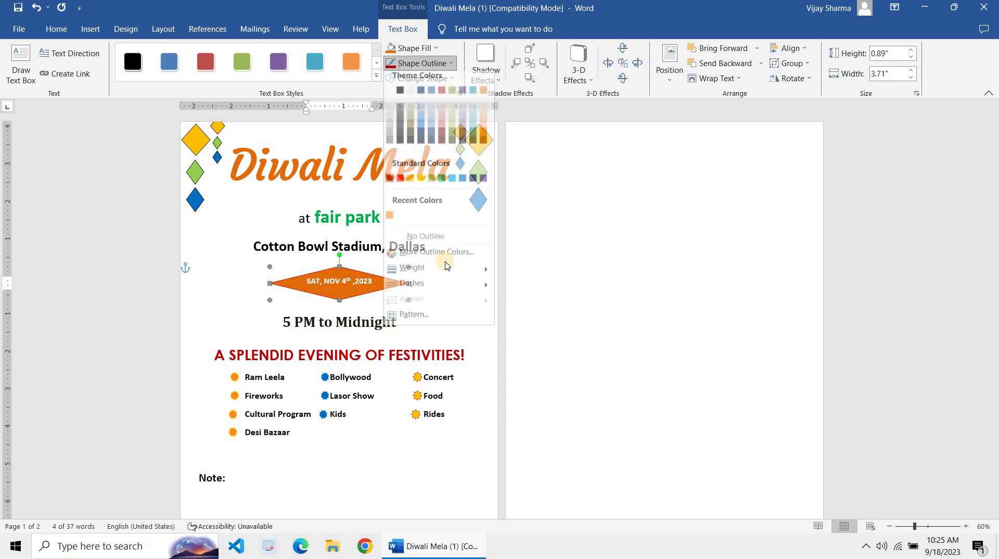
{"action": "mouse_move", "coordinate": [453, 274]}
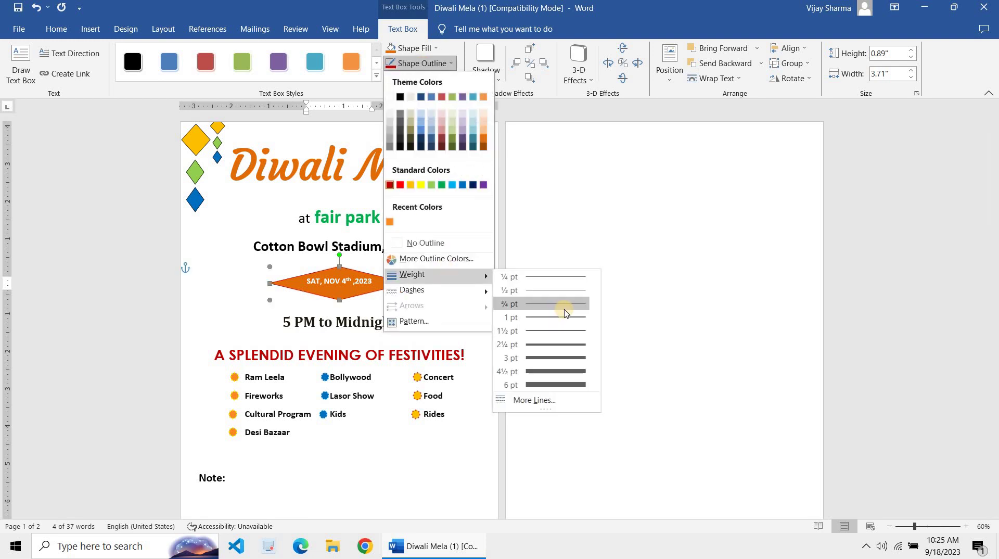
{"action": "left_click", "coordinate": [559, 345]}
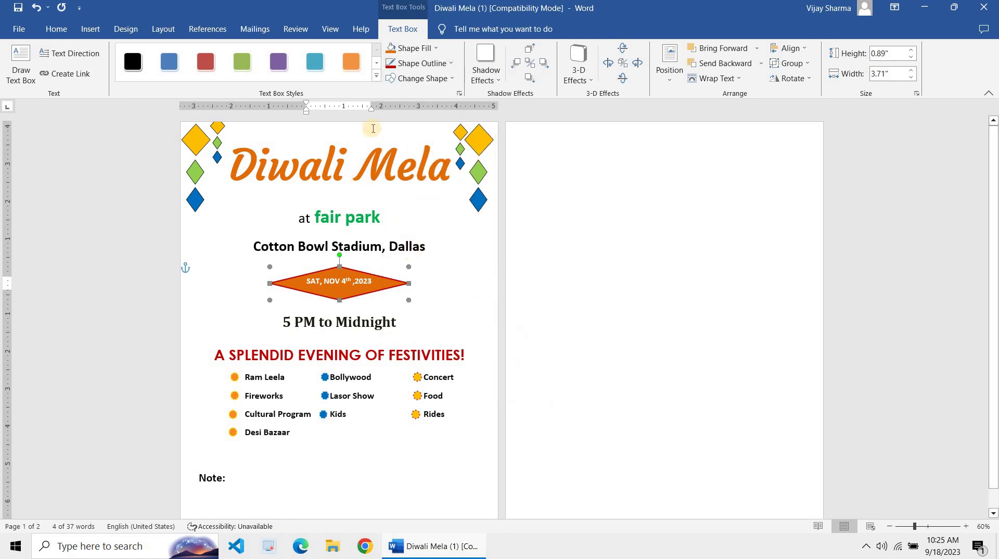
- Add a shadow effect to the date diamond and deselect it
{"action": "left_click", "coordinate": [485, 70]}
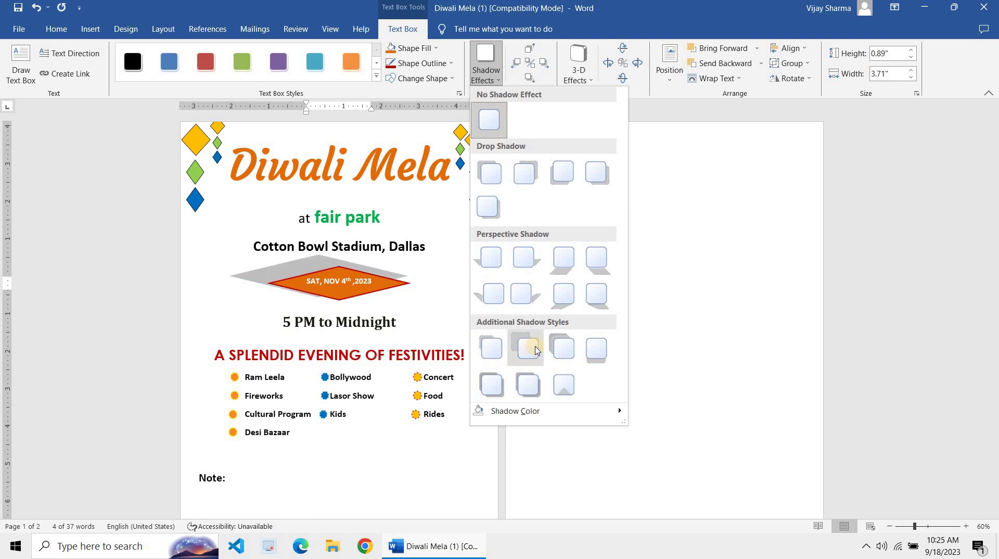
{"action": "left_click", "coordinate": [552, 390]}
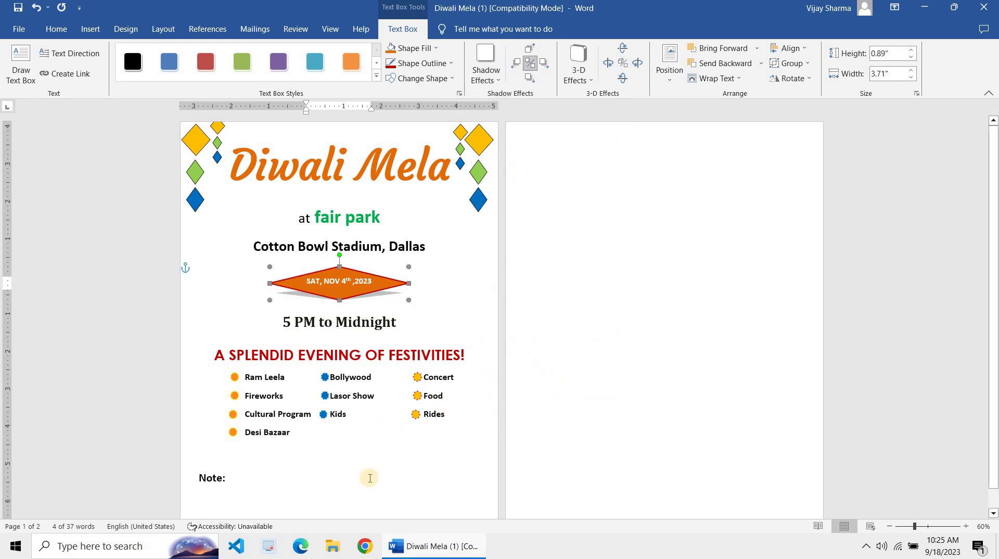
{"action": "key", "text": "Escape"}
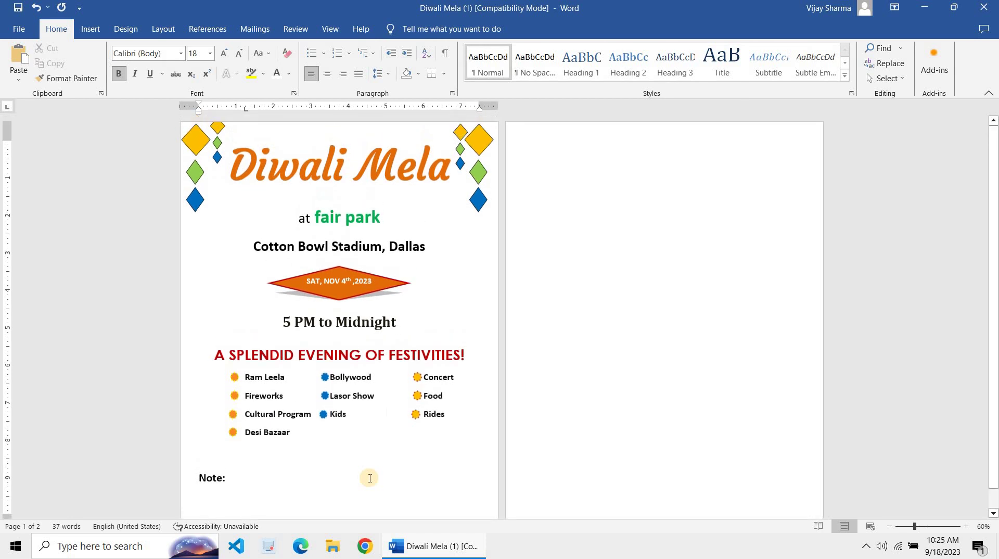
- Draw a second small diamond beside the first one below Note: and select the left diamond
{"action": "left_click", "coordinate": [197, 151]}
{"action": "scroll", "coordinate": [197, 151], "scroll_direction": "down", "scroll_amount": 1}
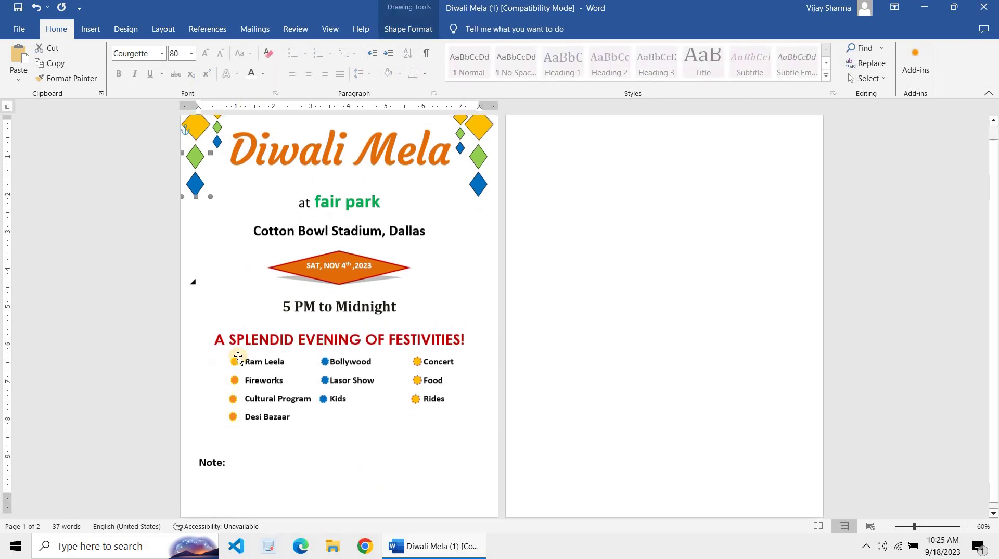
{"action": "left_click", "coordinate": [91, 27]}
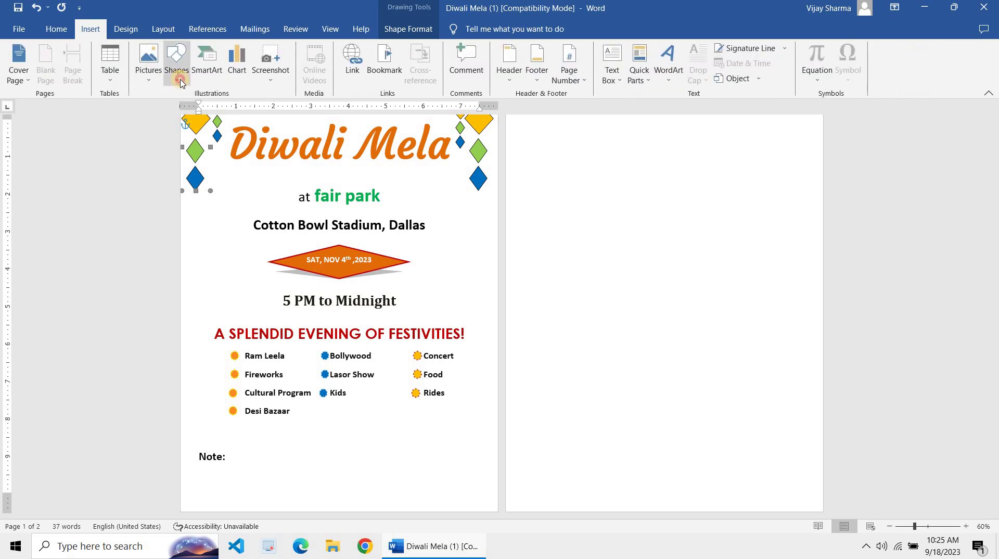
{"action": "left_click", "coordinate": [180, 81]}
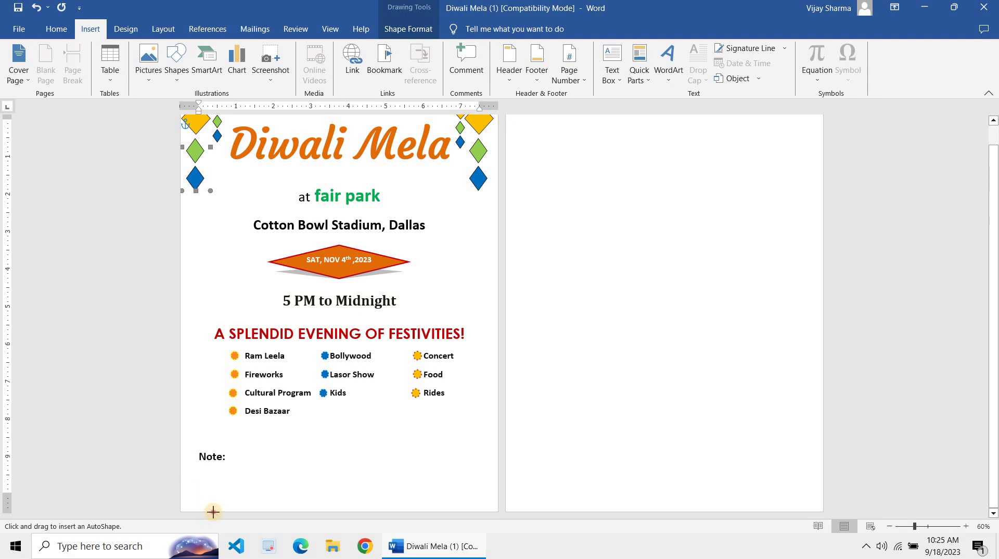
{"action": "left_click_drag", "start_coordinate": [213, 511], "coordinate": [186, 488]}
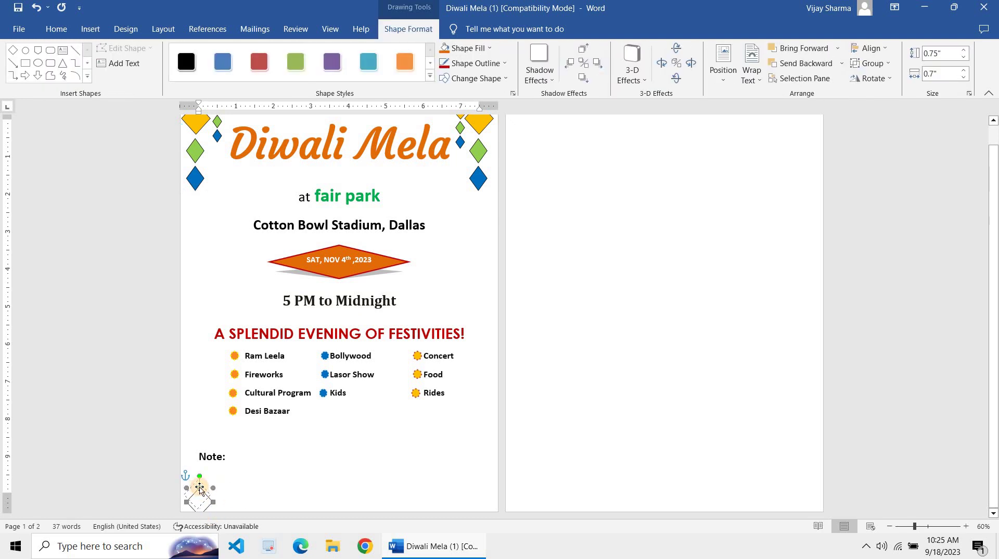
{"action": "left_click_drag", "start_coordinate": [200, 488], "coordinate": [247, 496]}
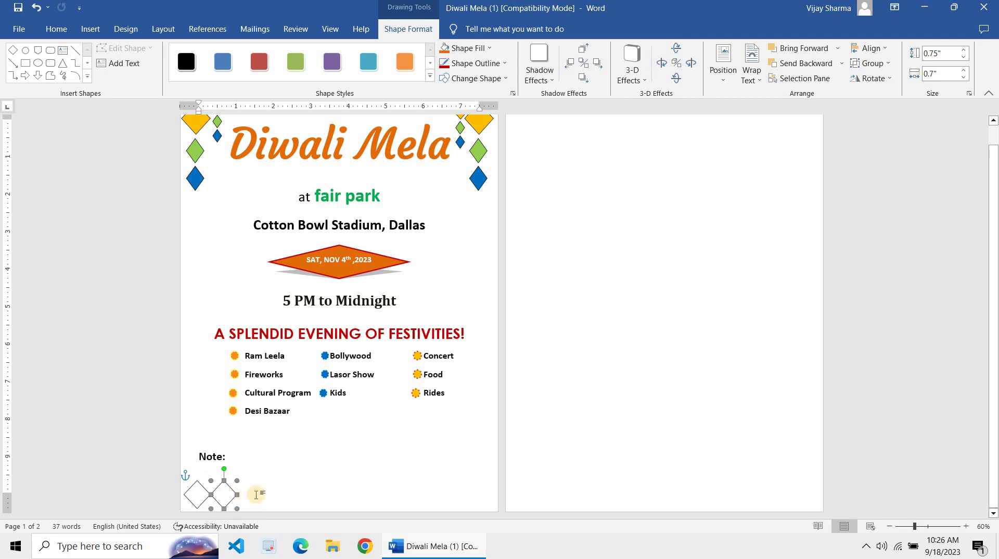
{"action": "left_click", "coordinate": [199, 493]}
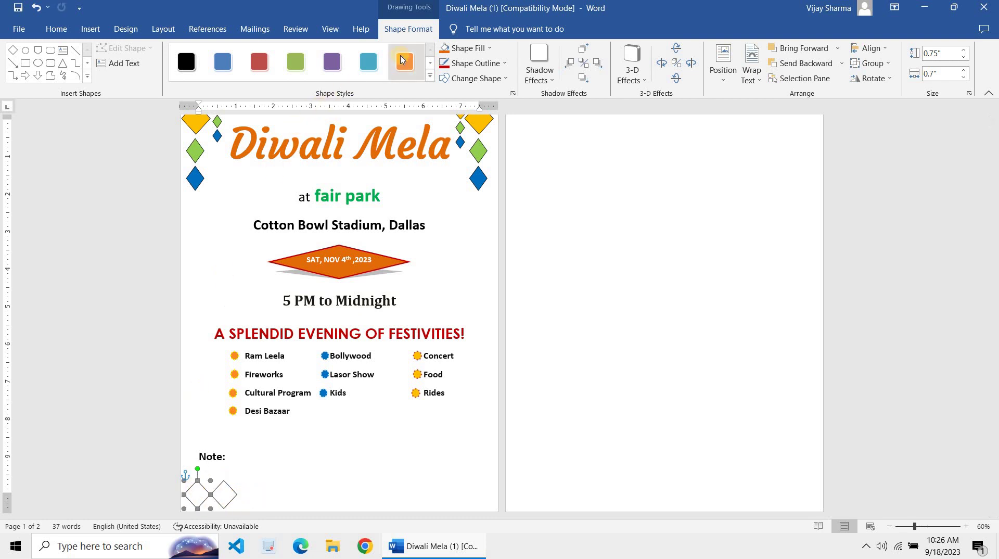
- Style the left diamond orange and the right one red, then add a third green diamond in the row
{"action": "left_click", "coordinate": [402, 60]}
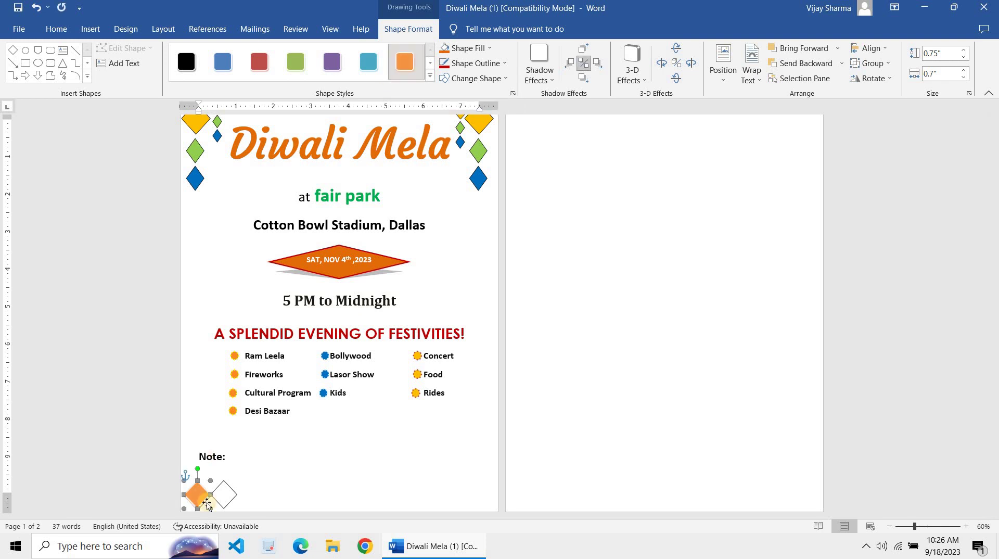
{"action": "left_click", "coordinate": [229, 495]}
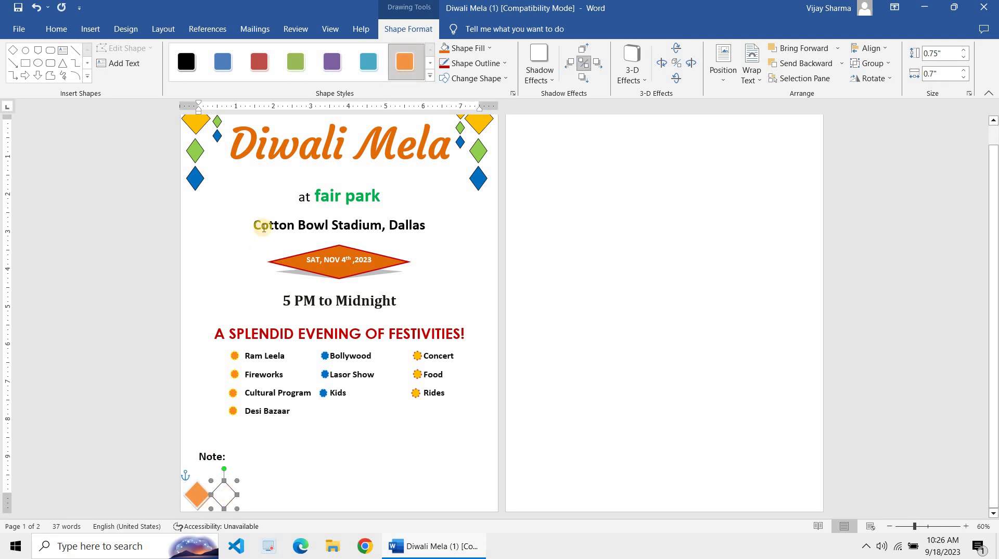
{"action": "left_click", "coordinate": [260, 60]}
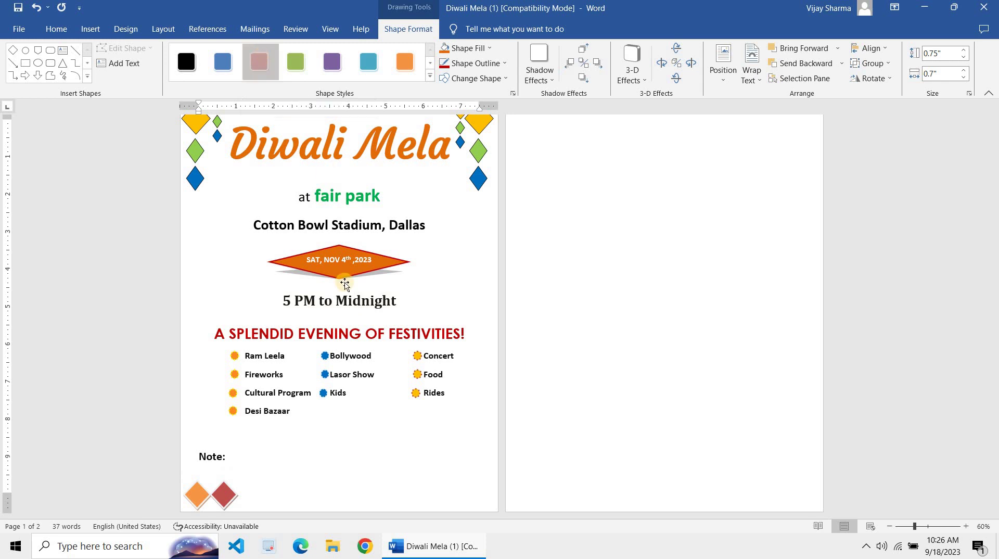
{"action": "key", "text": "ctrl+v"}
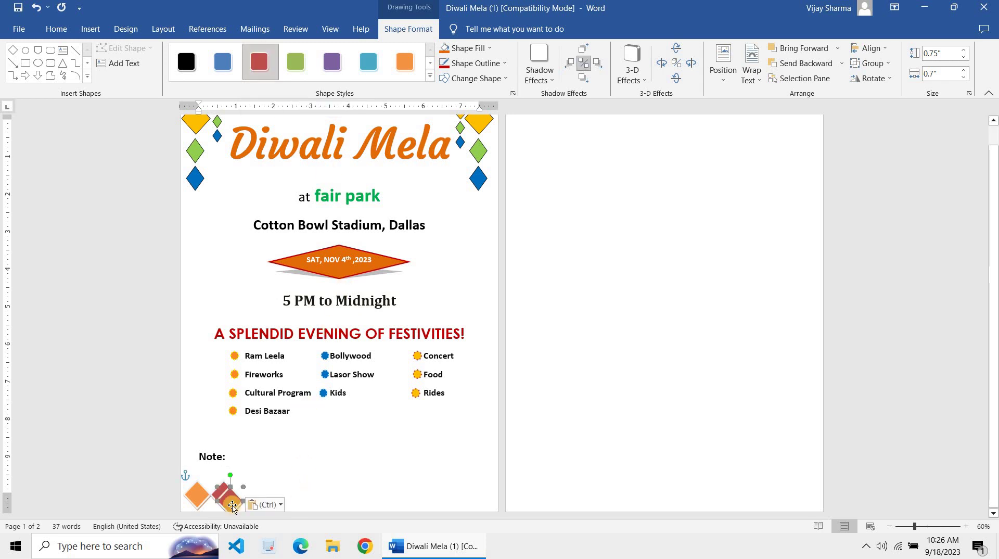
{"action": "left_click", "coordinate": [262, 496]}
{"action": "left_click_drag", "start_coordinate": [263, 495], "coordinate": [257, 494]}
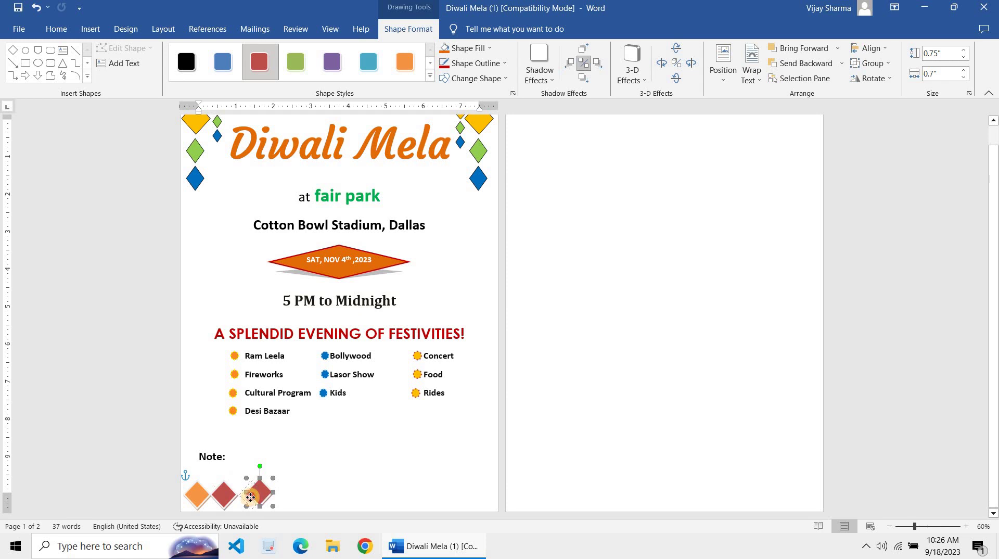
{"action": "left_click_drag", "start_coordinate": [250, 497], "coordinate": [243, 499]}
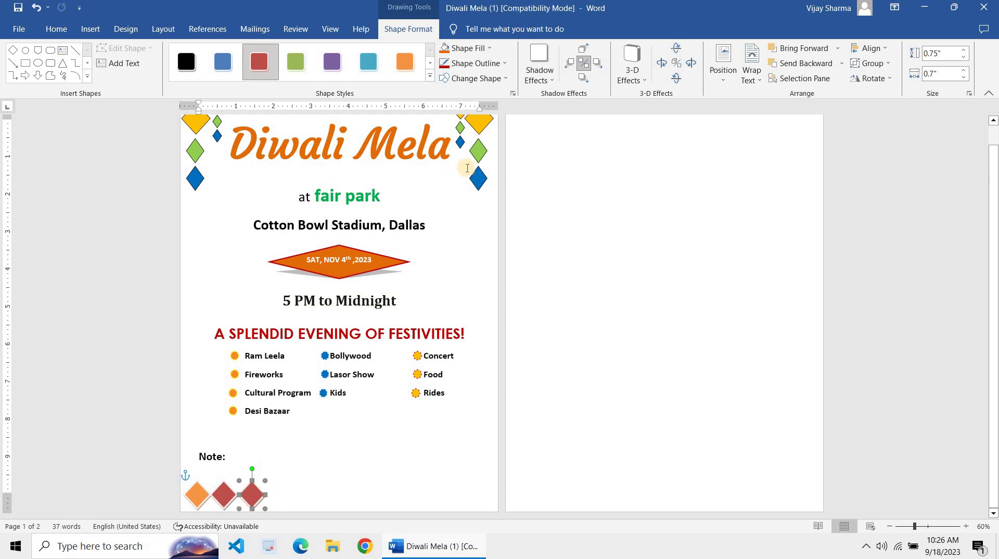
{"action": "left_click", "coordinate": [304, 68]}
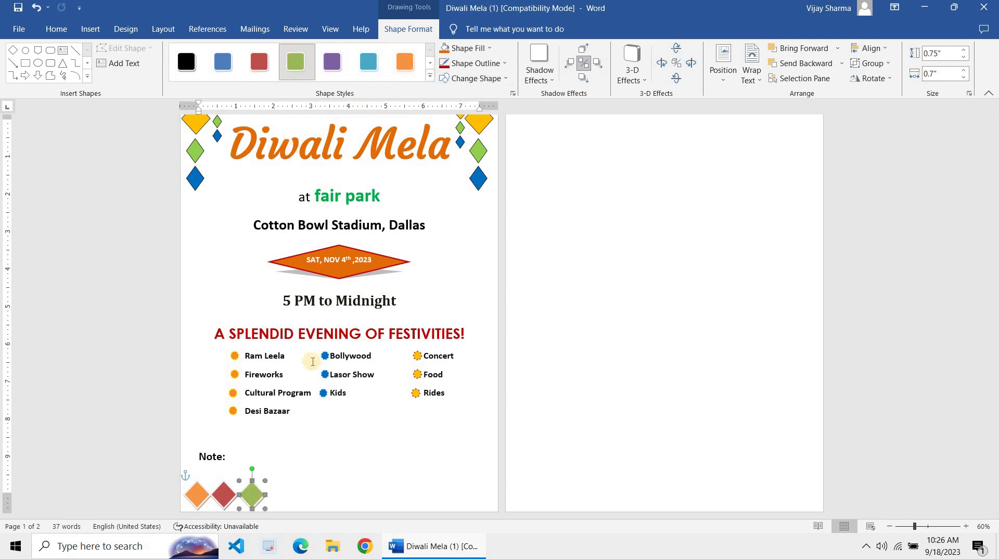
- Copy the red and green diamonds, delete the surplus green one, and fill the fourth diamond blue
{"action": "left_click", "coordinate": [223, 493], "text": "shift"}
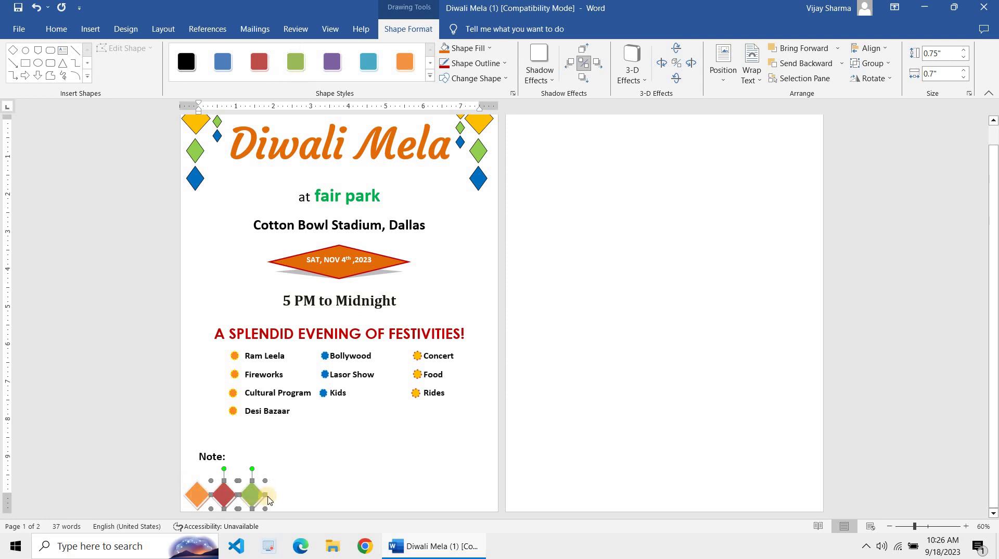
{"action": "left_click_drag", "start_coordinate": [267, 498], "coordinate": [313, 492], "text": "ctrl"}
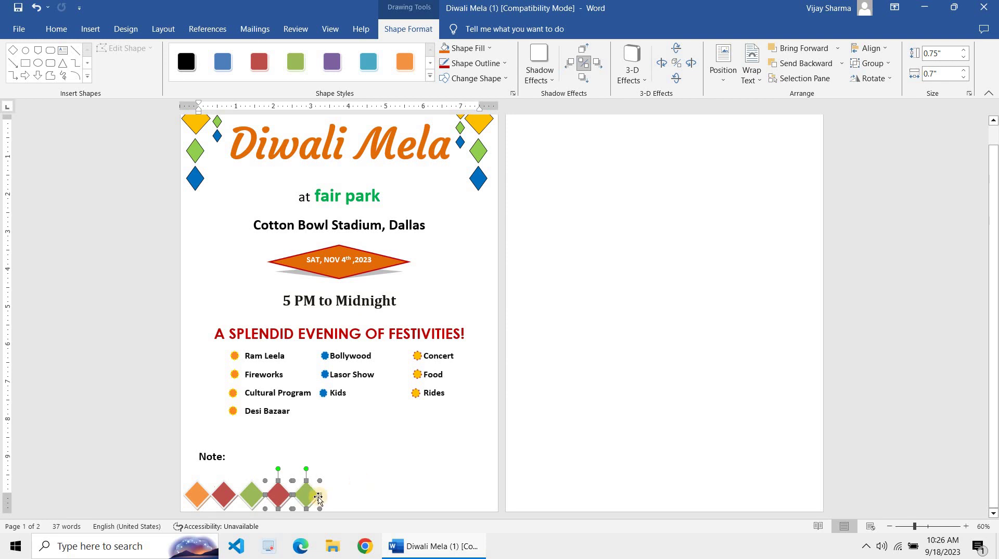
{"action": "left_click", "coordinate": [315, 496]}
{"action": "left_click", "coordinate": [315, 496]}
{"action": "key", "text": "Delete"}
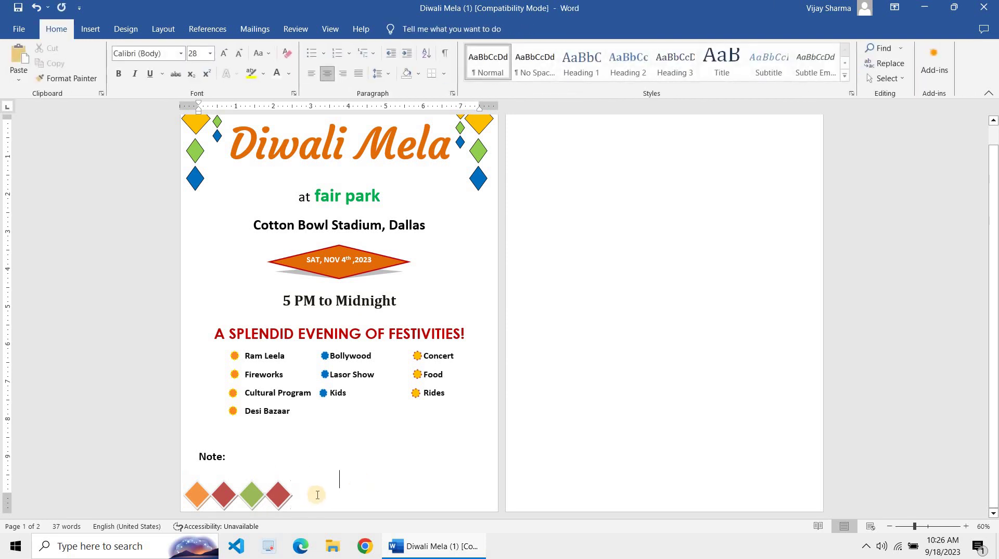
{"action": "left_click", "coordinate": [192, 484]}
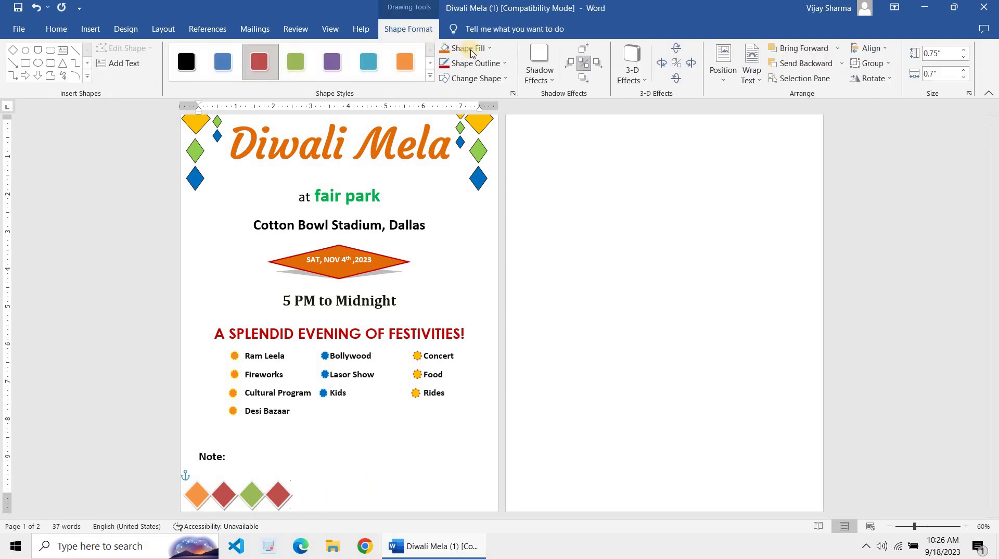
{"action": "left_click", "coordinate": [467, 48]}
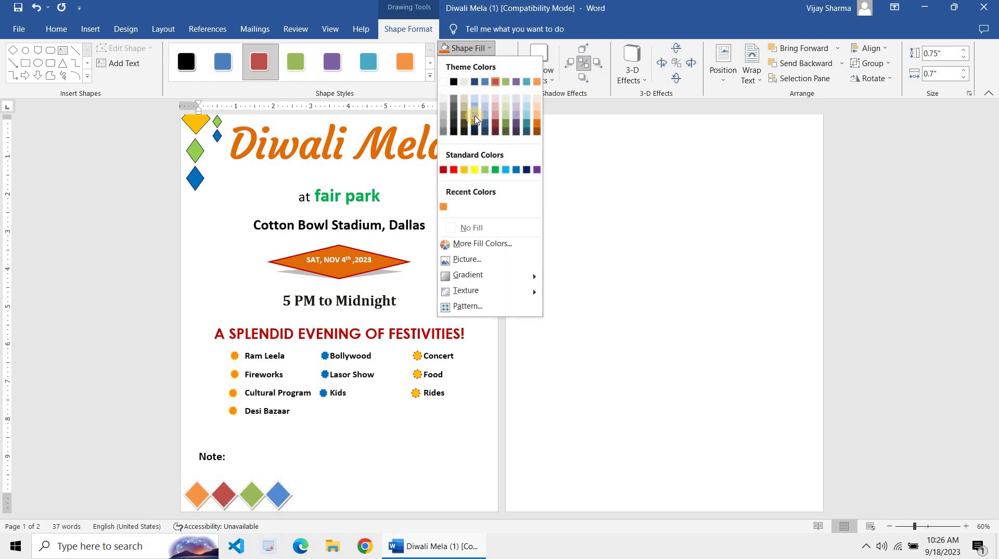
{"action": "left_click", "coordinate": [475, 118]}
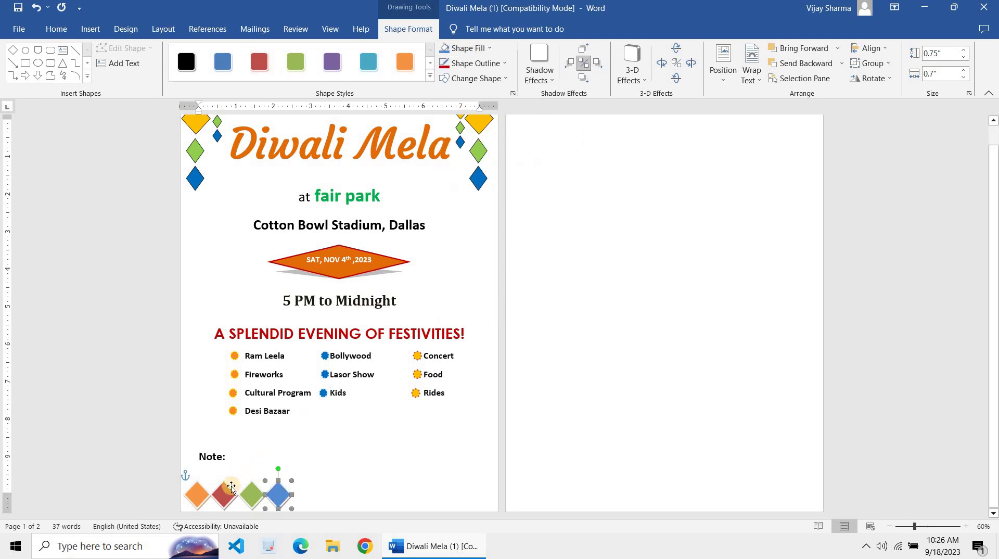
- Group the orange, red, green and blue diamonds, shrink the group, and paste a copy
{"action": "left_click", "coordinate": [196, 500], "text": "shift"}
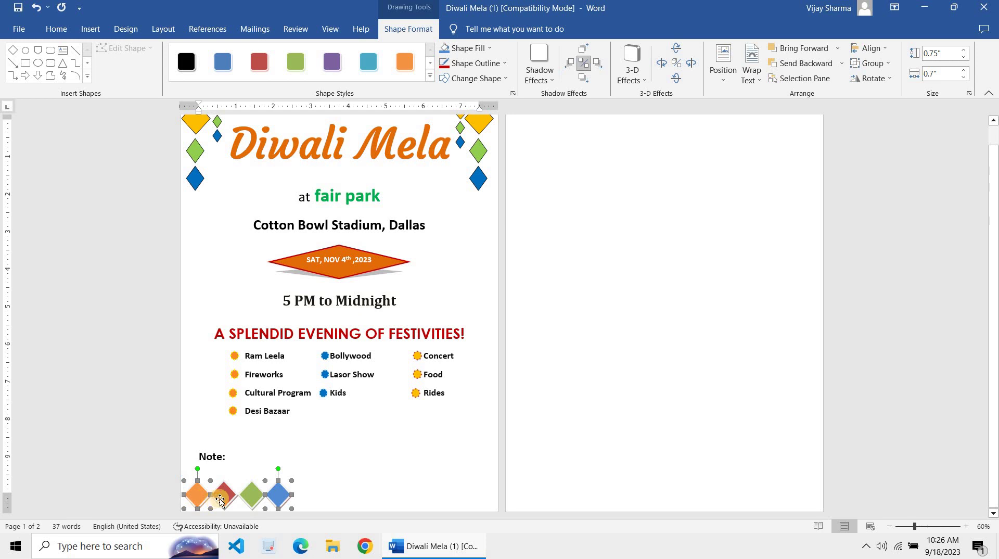
{"action": "left_click", "coordinate": [221, 499], "text": "shift"}
{"action": "left_click", "coordinate": [254, 500], "text": "shift"}
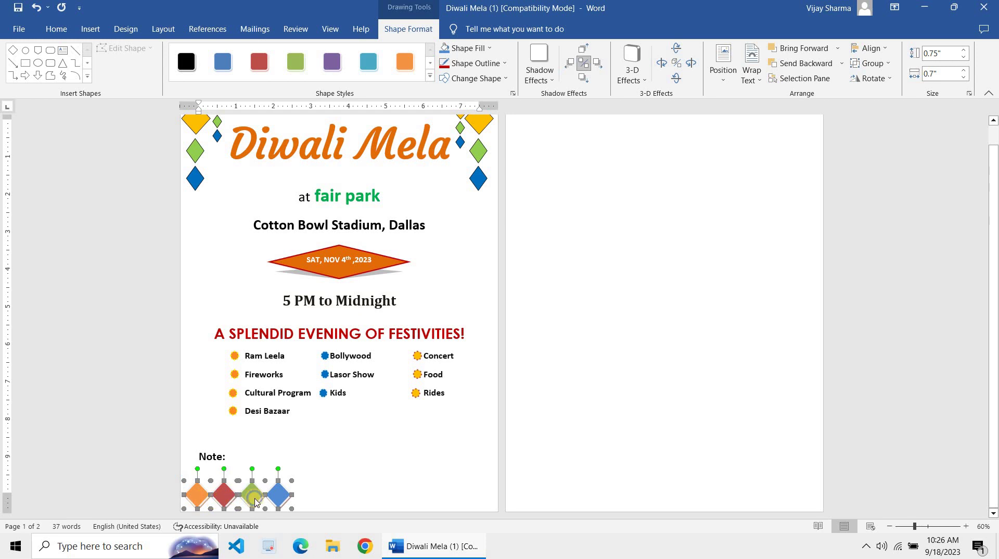
{"action": "right_click", "coordinate": [254, 499]}
{"action": "mouse_move", "coordinate": [332, 408]}
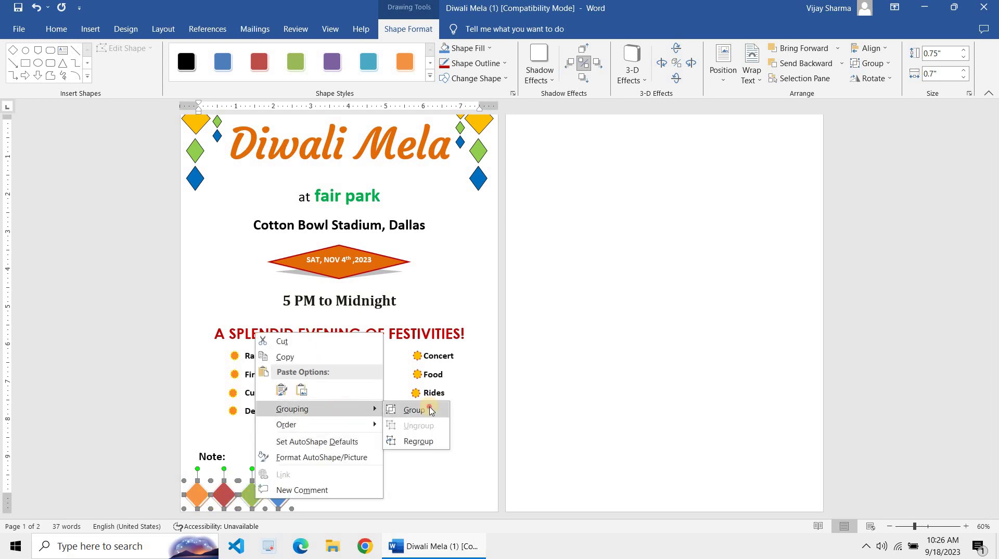
{"action": "left_click", "coordinate": [430, 409]}
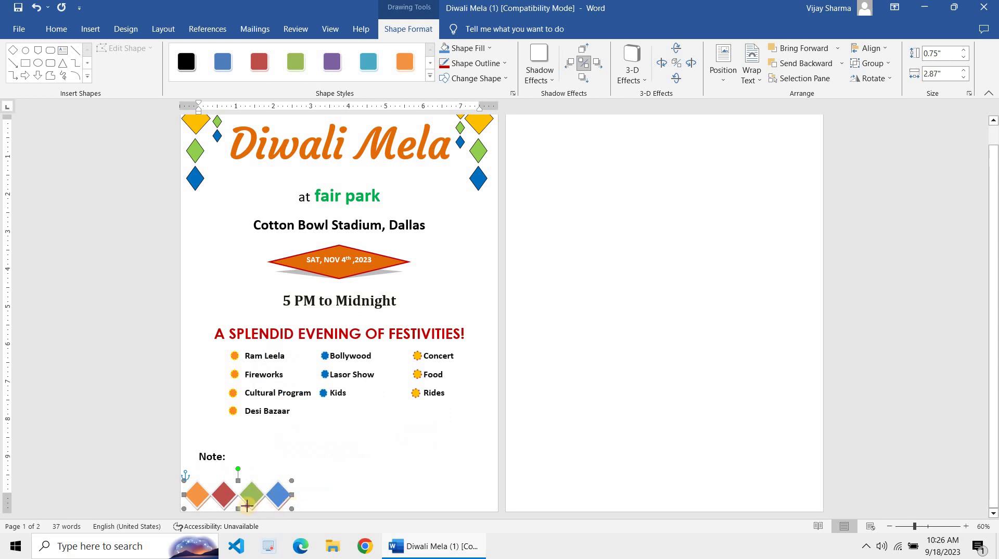
{"action": "left_click", "coordinate": [281, 501]}
{"action": "left_click_drag", "start_coordinate": [291, 508], "coordinate": [270, 500]}
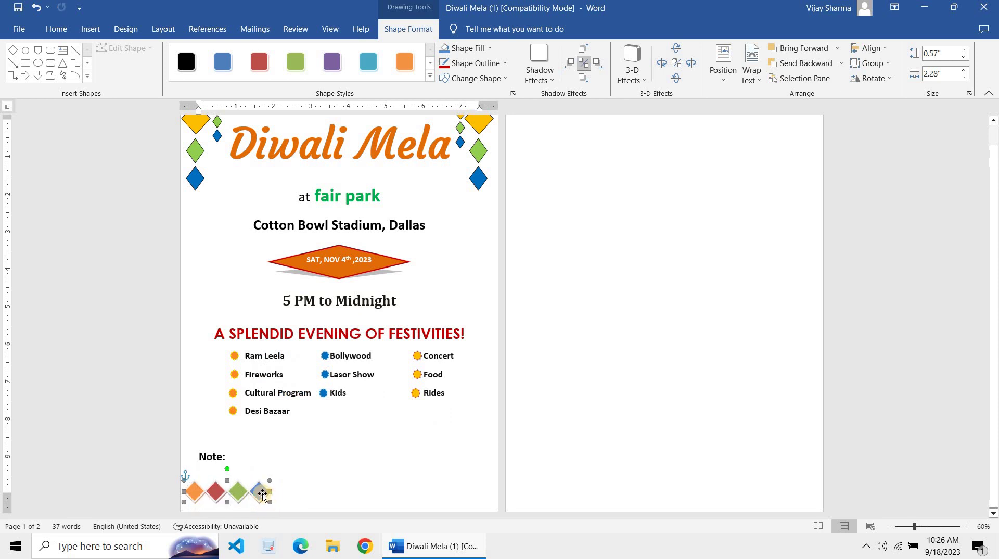
{"action": "left_click", "coordinate": [262, 494]}
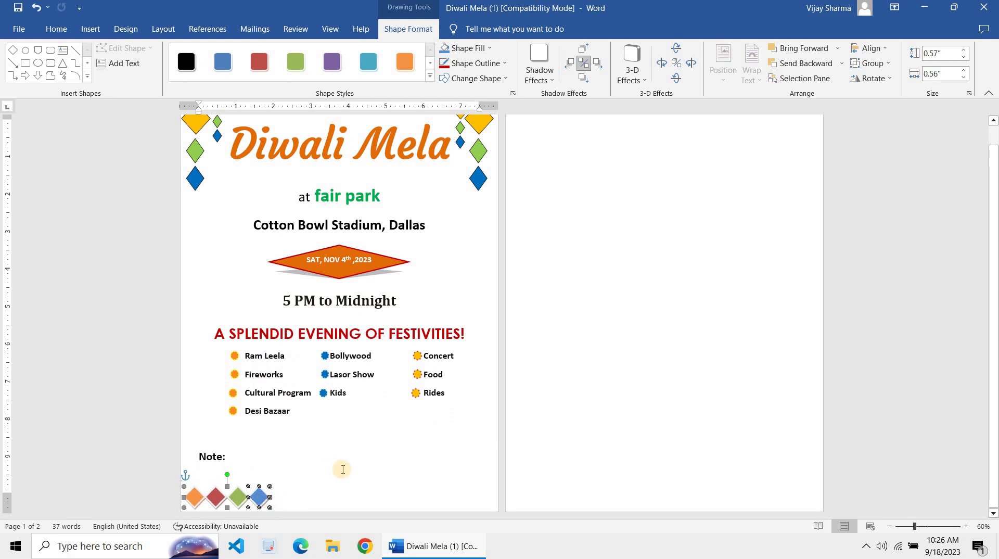
{"action": "key", "text": "ctrl+v"}
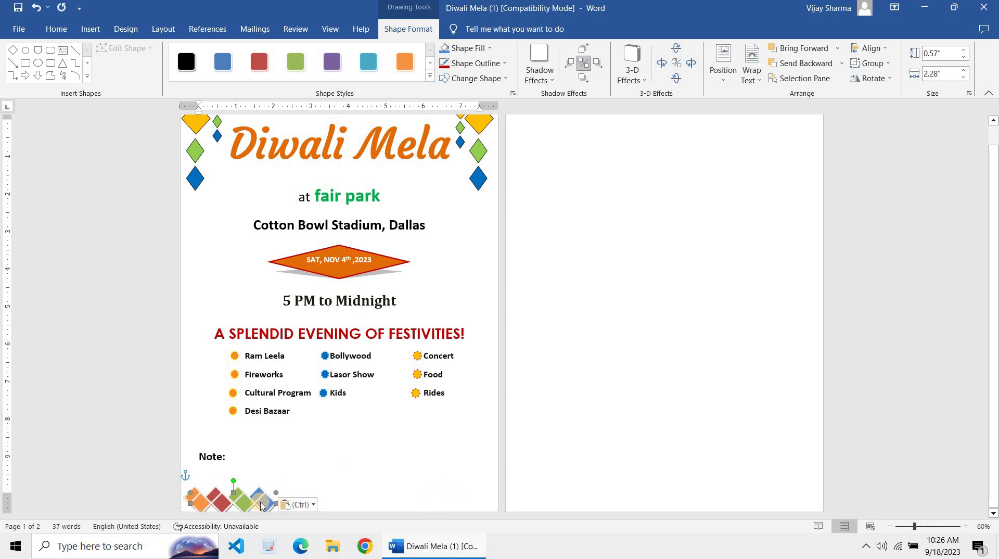
- Move the diamond group copy to the bottom-right corner and try placing another copy above it
{"action": "left_click_drag", "start_coordinate": [286, 459], "coordinate": [481, 495]}
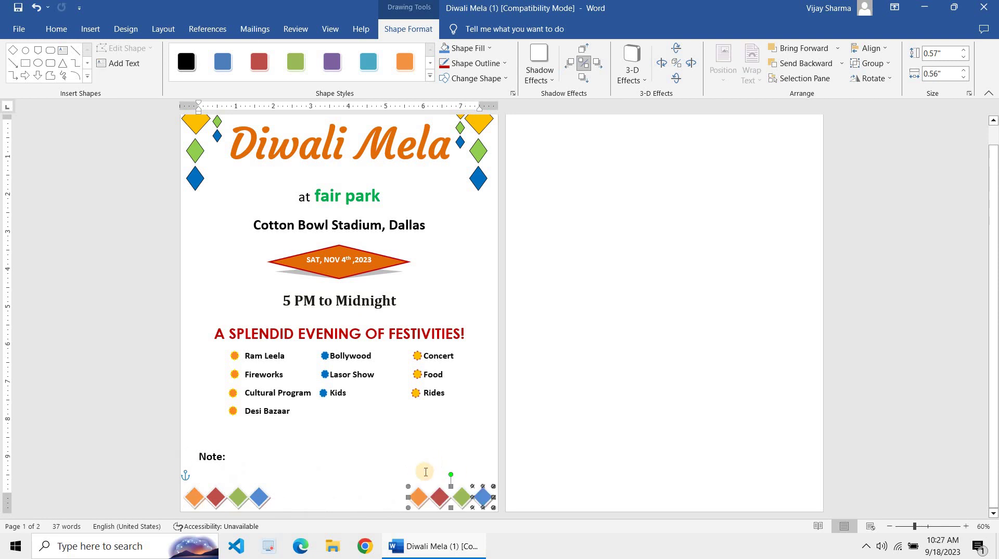
{"action": "key", "text": "Escape"}
{"action": "left_click", "coordinate": [420, 498]}
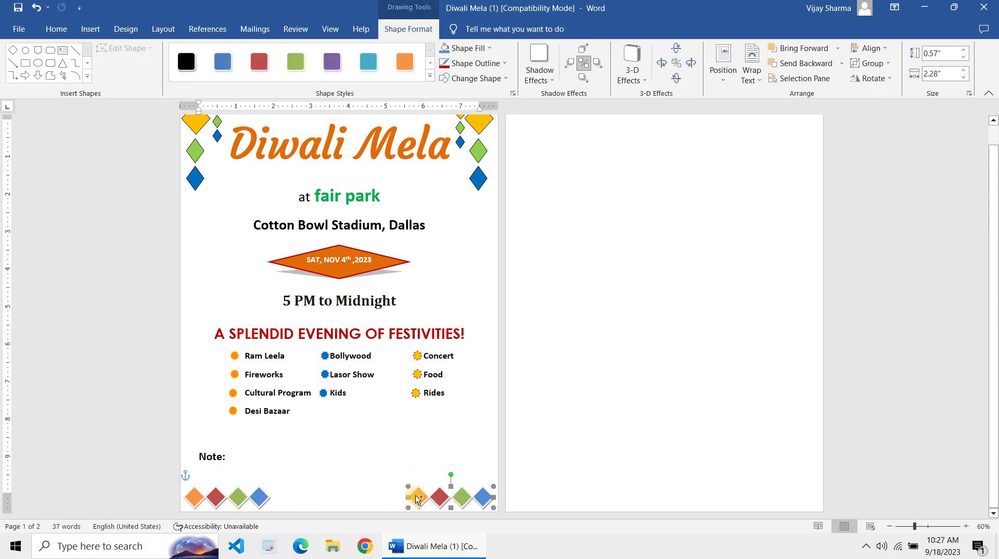
{"action": "mouse_move", "coordinate": [419, 498]}
{"action": "left_mouse_down"}
{"action": "mouse_move", "coordinate": [419, 474]}
{"action": "mouse_move", "coordinate": [439, 473]}
{"action": "left_mouse_up"}
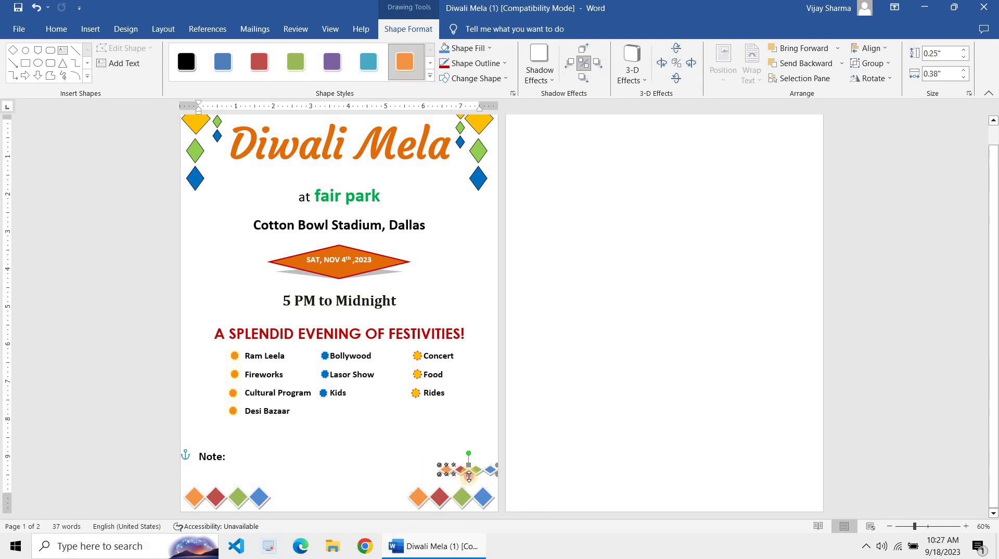
{"action": "key", "text": "ctrl+z"}
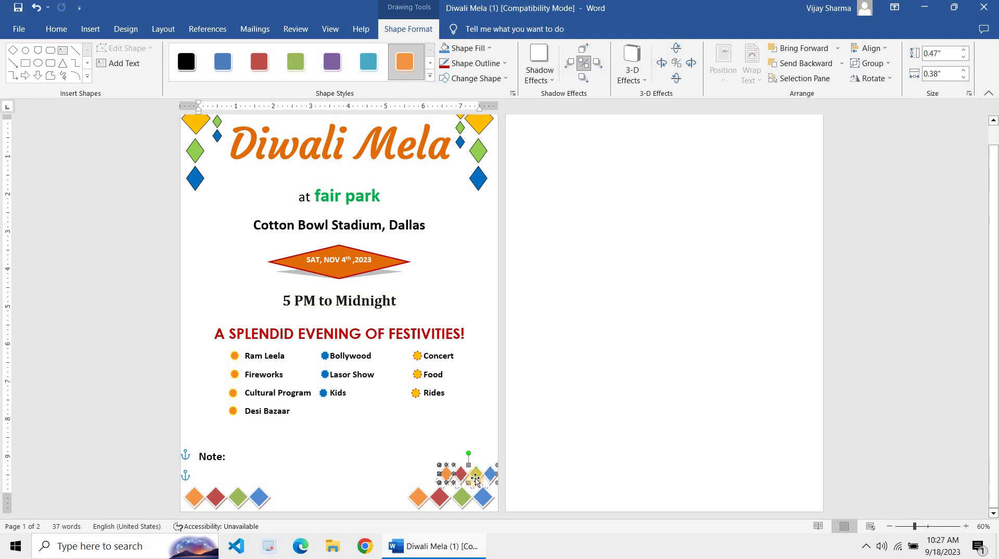
- Position and widen the small top row above the larger row, aligning the blue diamond
{"action": "left_click", "coordinate": [475, 478]}
{"action": "left_click_drag", "start_coordinate": [464, 474], "coordinate": [466, 486]}
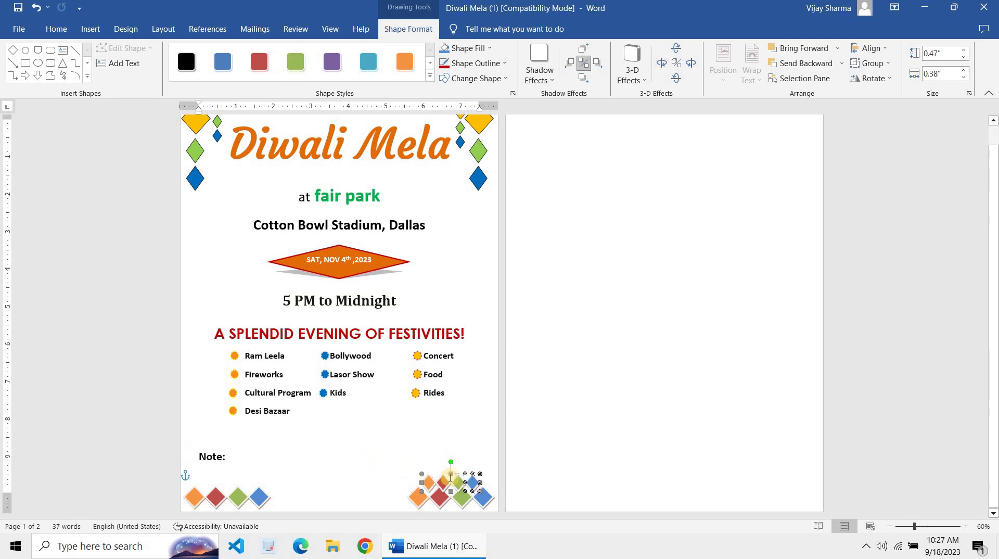
{"action": "left_click", "coordinate": [456, 485]}
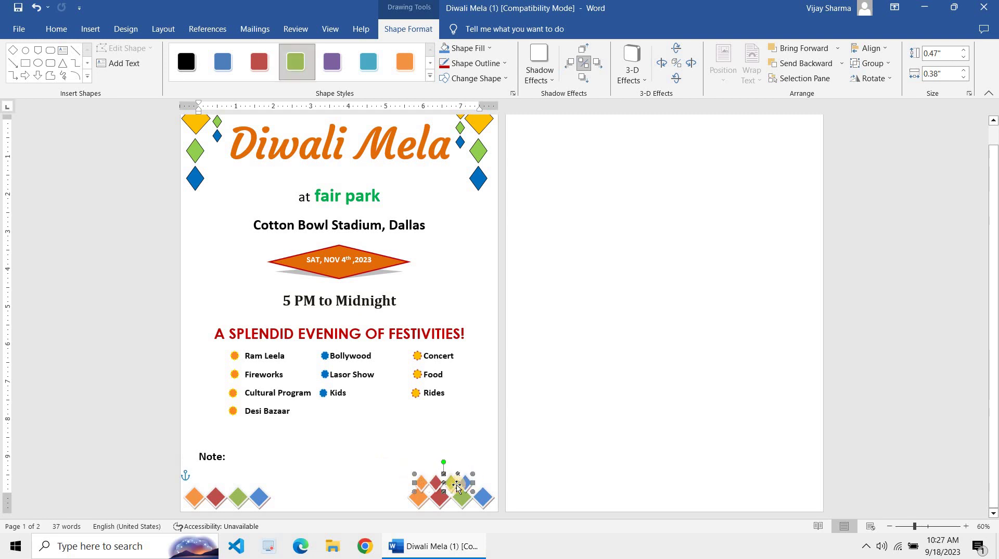
{"action": "left_click_drag", "start_coordinate": [457, 482], "coordinate": [453, 482]}
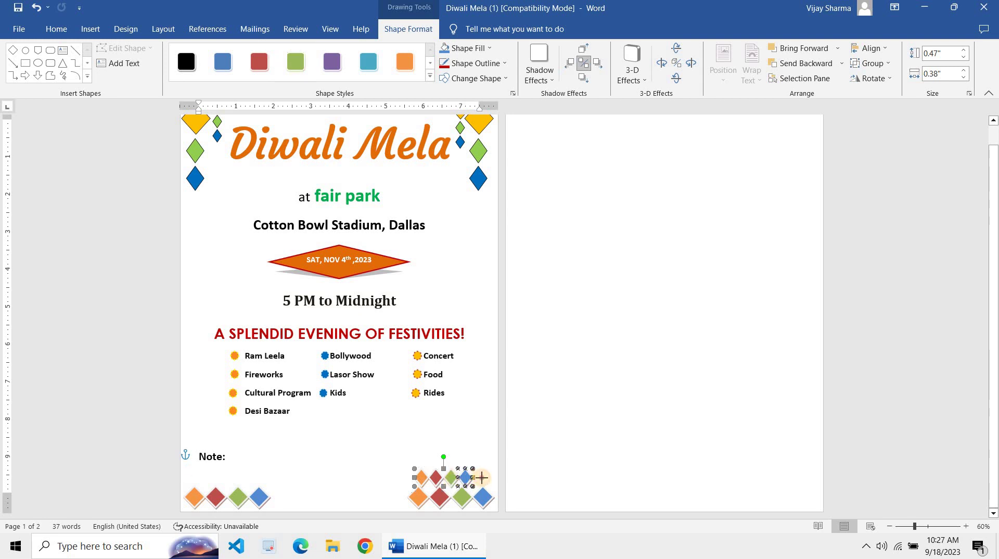
{"action": "left_click_drag", "start_coordinate": [474, 477], "coordinate": [480, 479]}
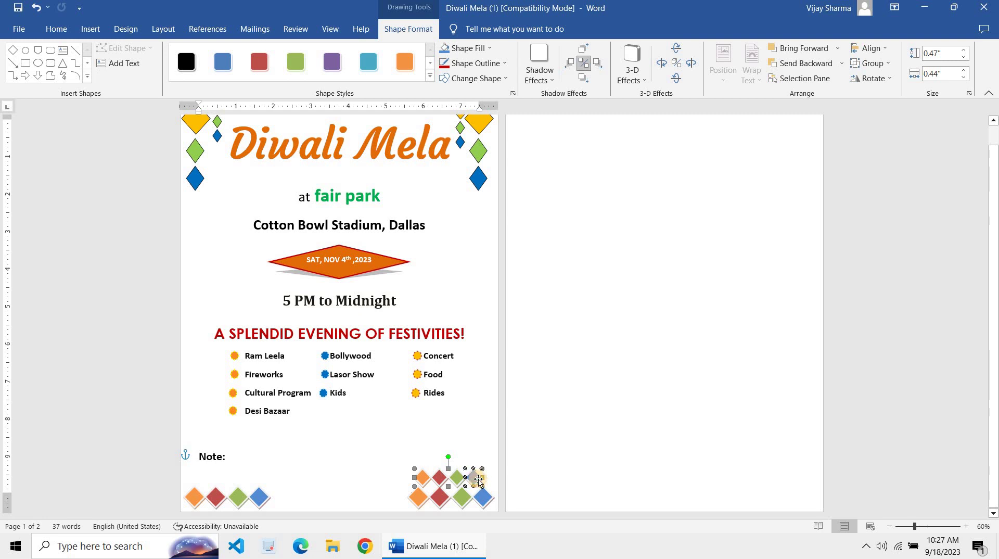
{"action": "left_click_drag", "start_coordinate": [478, 481], "coordinate": [486, 480]}
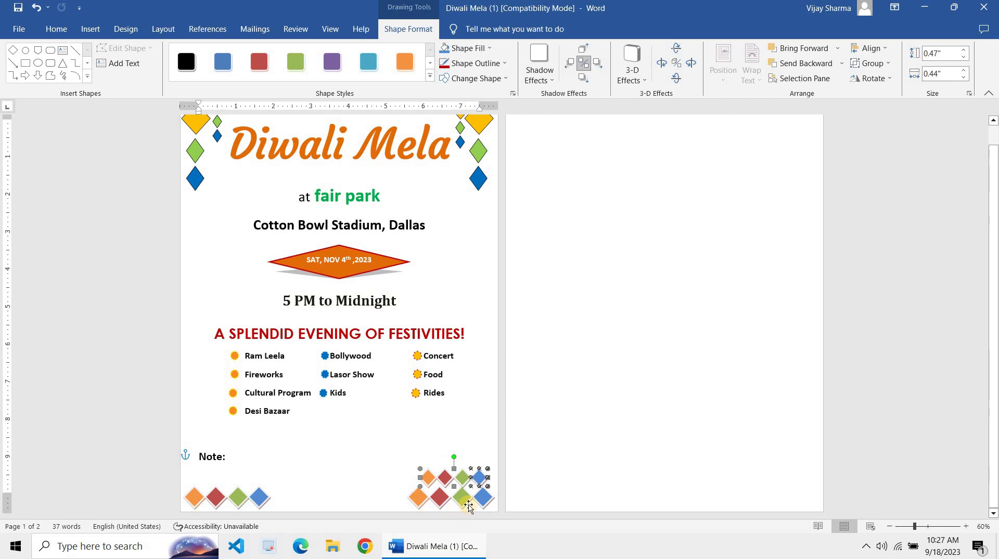
{"action": "left_click", "coordinate": [469, 504]}
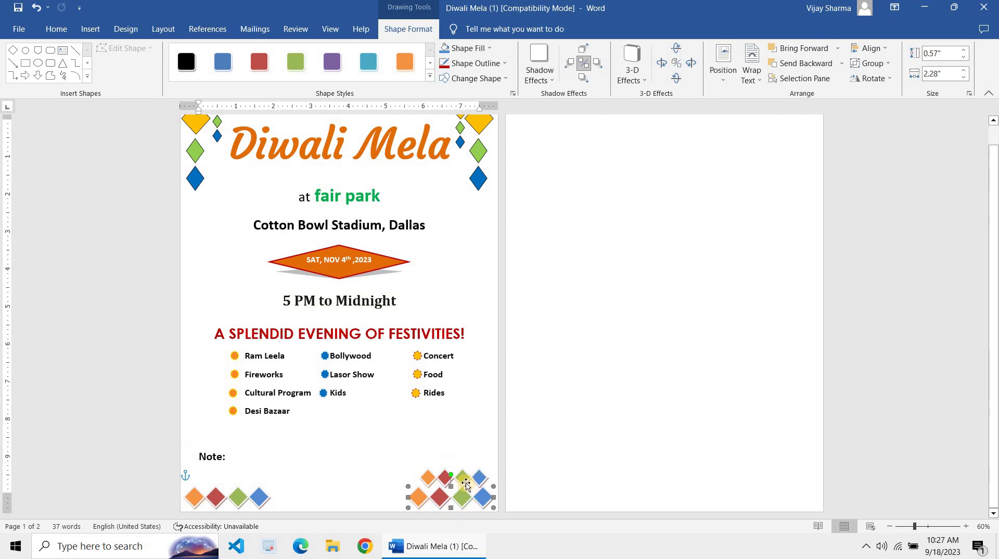
{"action": "left_click", "coordinate": [468, 482]}
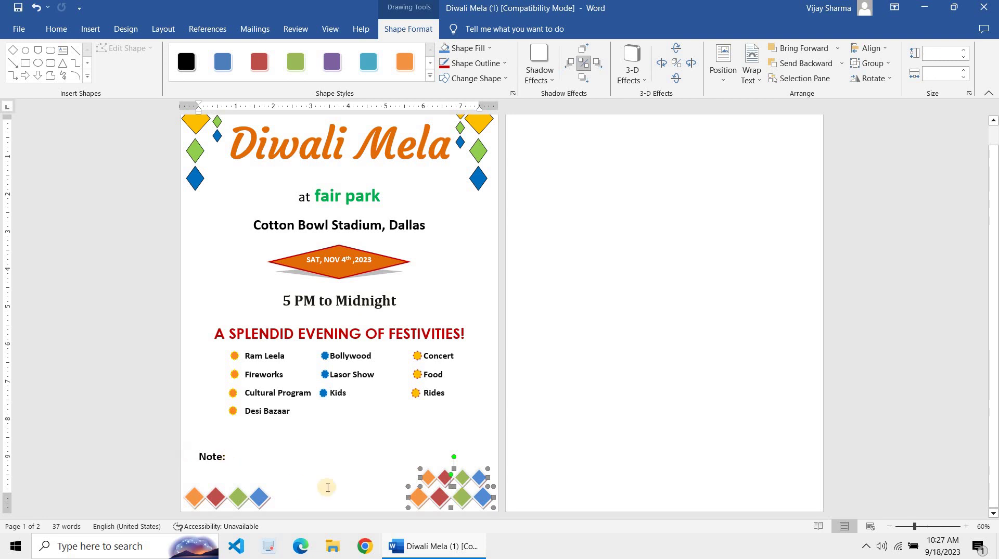
{"action": "left_click", "coordinate": [405, 484], "text": "ctrl"}
{"action": "left_click", "coordinate": [420, 455]}
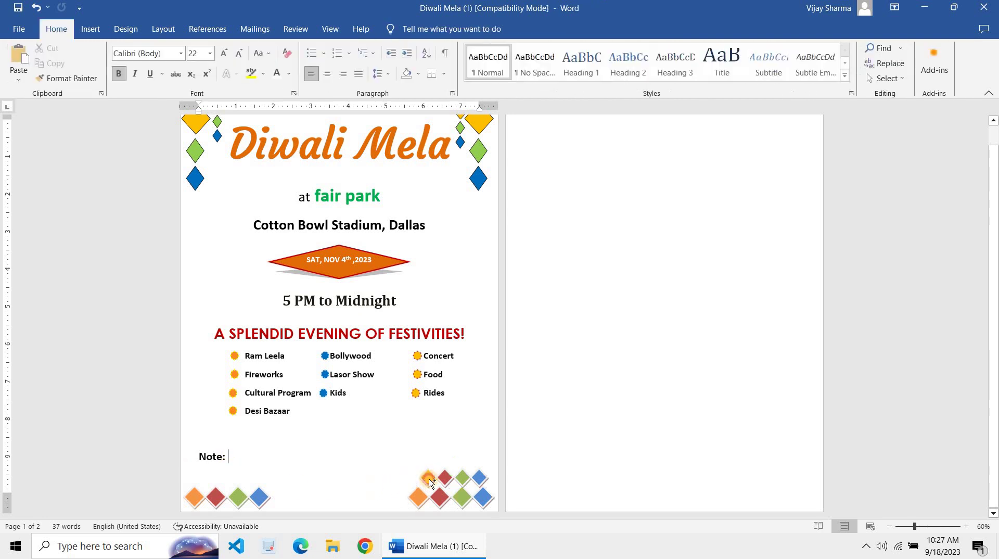
- Paste the two-row diamond cluster and position it in the bottom-left corner beside Note
{"action": "key", "text": "ctrl+v"}
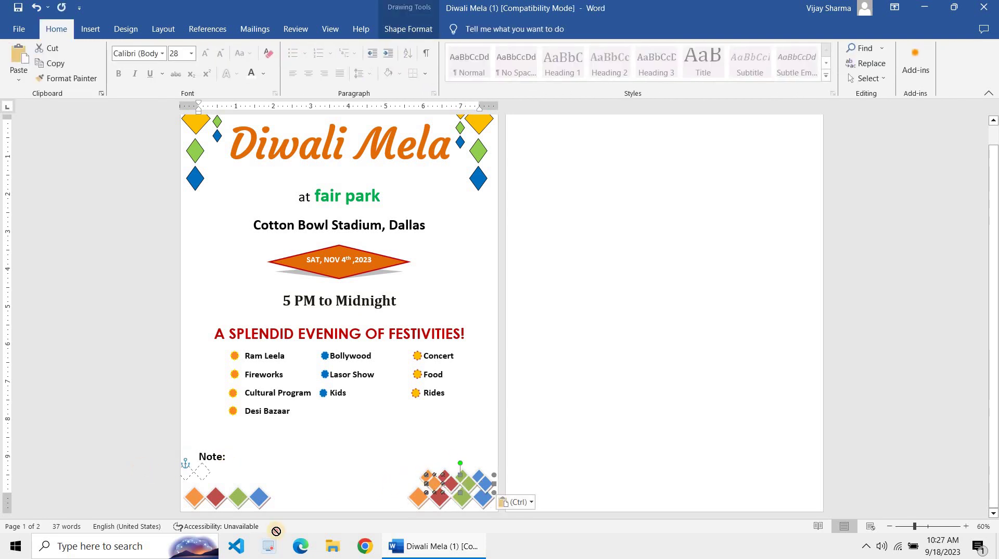
{"action": "left_click_drag", "start_coordinate": [245, 491], "coordinate": [198, 473]}
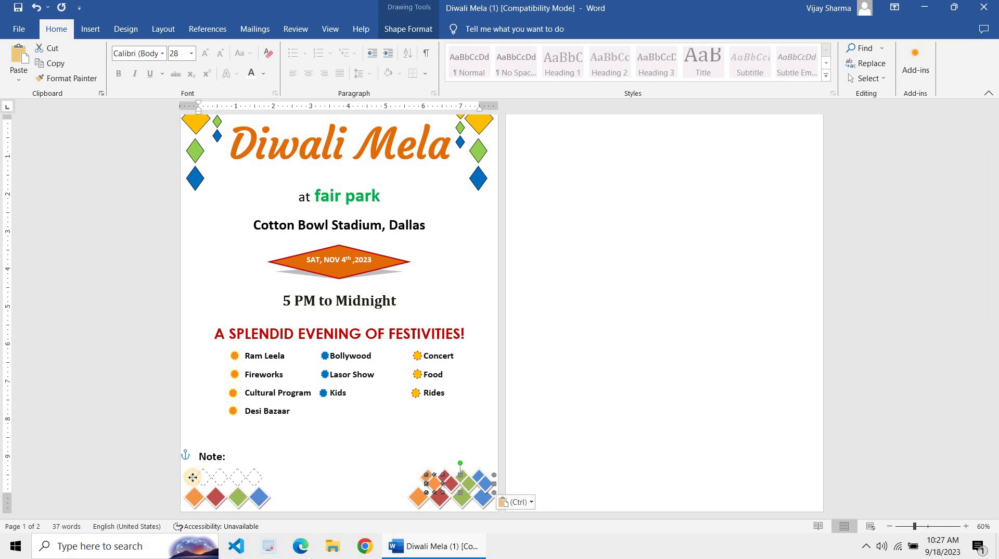
{"action": "left_click_drag", "start_coordinate": [189, 475], "coordinate": [190, 477]}
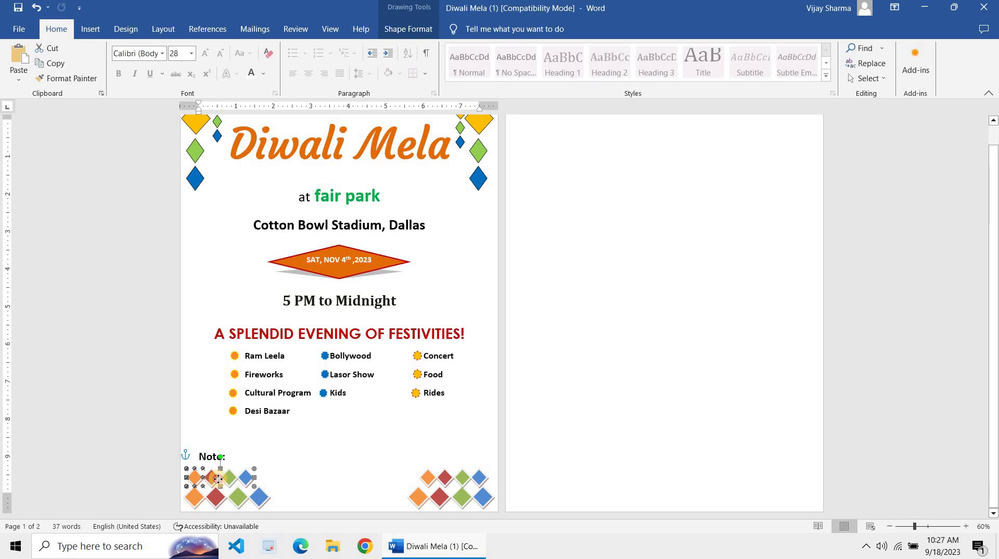
{"action": "left_click_drag", "start_coordinate": [252, 474], "coordinate": [255, 471]}
{"action": "left_click", "coordinate": [248, 479]}
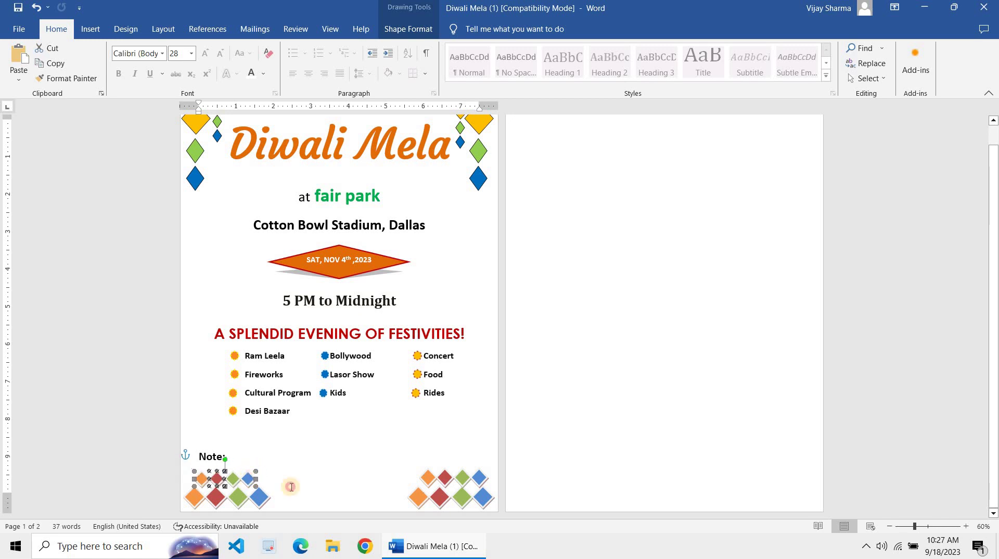
{"action": "left_click", "coordinate": [301, 487]}
{"action": "scroll", "coordinate": [301, 486], "scroll_direction": "down", "scroll_amount": 1, "text": "ctrl"}
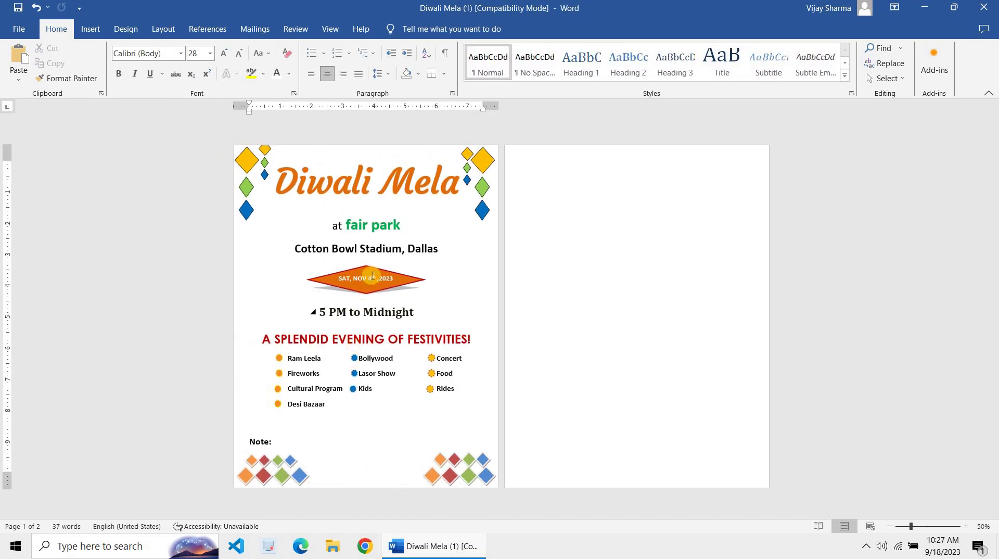
- Nudge the small yellow diamond in the top-left cluster into place
{"action": "left_click", "coordinate": [265, 151]}
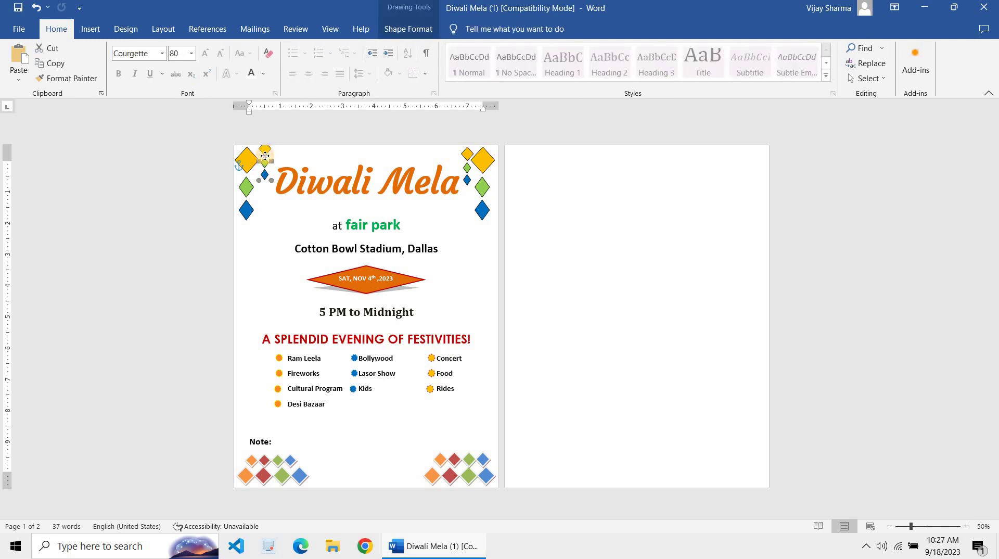
{"action": "left_click_drag", "start_coordinate": [265, 157], "coordinate": [266, 161]}
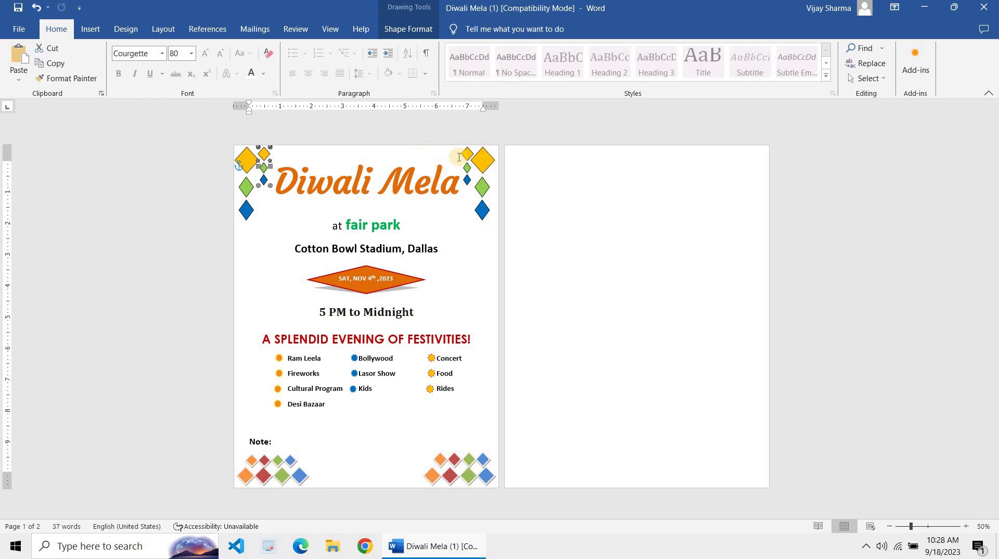
{"action": "left_click", "coordinate": [481, 159]}
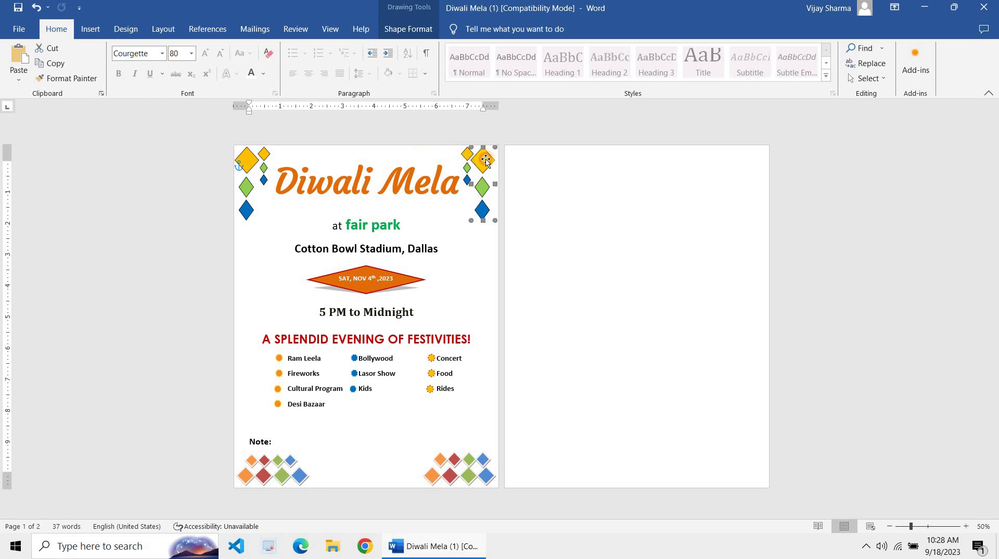
- Remove the empty second page and save the flyer
{"action": "left_click", "coordinate": [536, 183]}
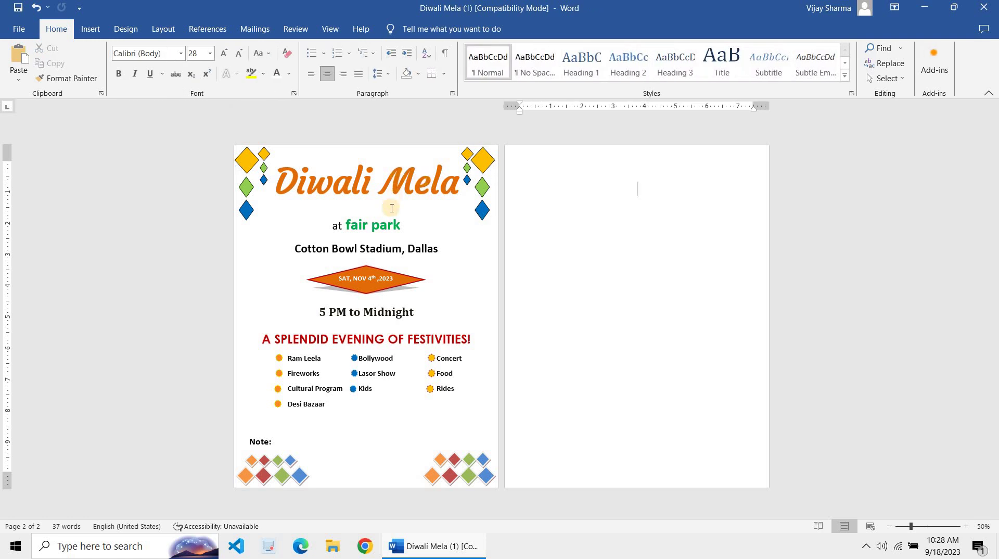
{"action": "scroll", "coordinate": [388, 223], "scroll_direction": "up", "scroll_amount": 1}
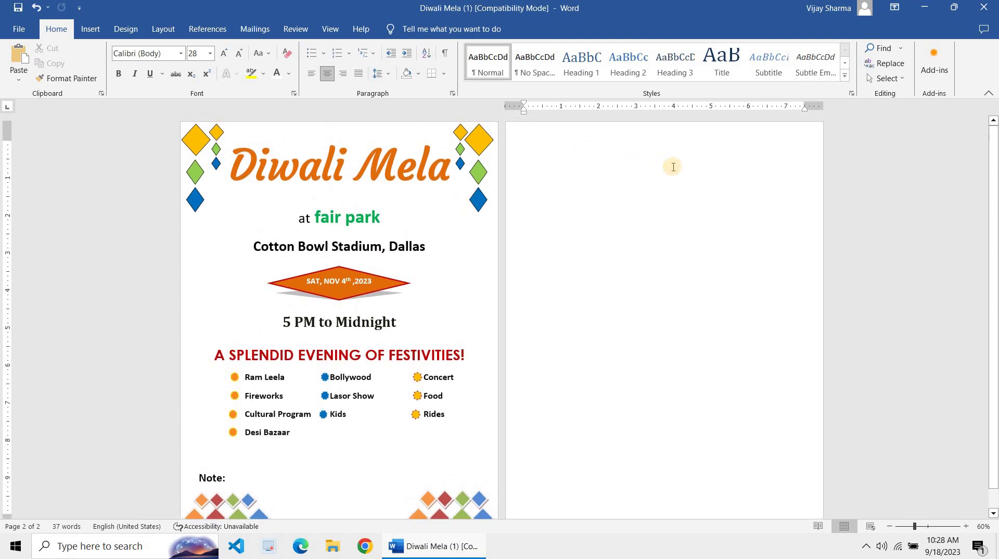
{"action": "key", "text": "ctrl+z"}
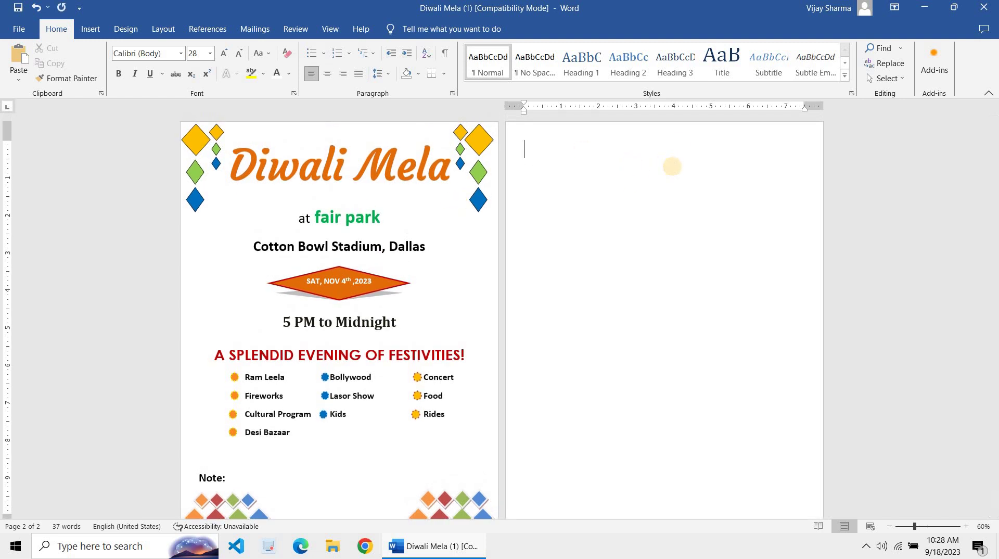
{"action": "key", "text": "ctrl+z"}
{"action": "scroll", "coordinate": [671, 167], "scroll_direction": "down", "scroll_amount": 1}
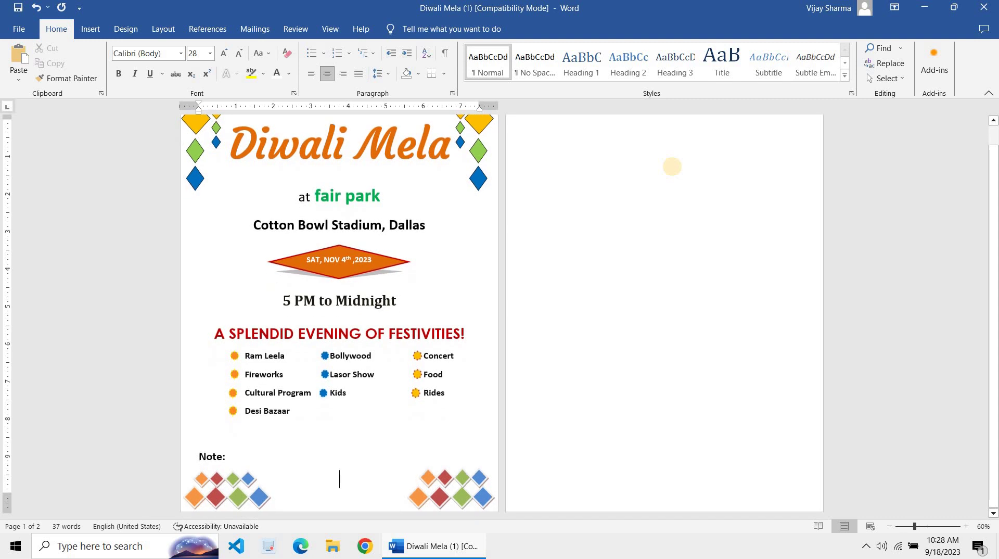
{"action": "key", "text": "ctrl+z"}
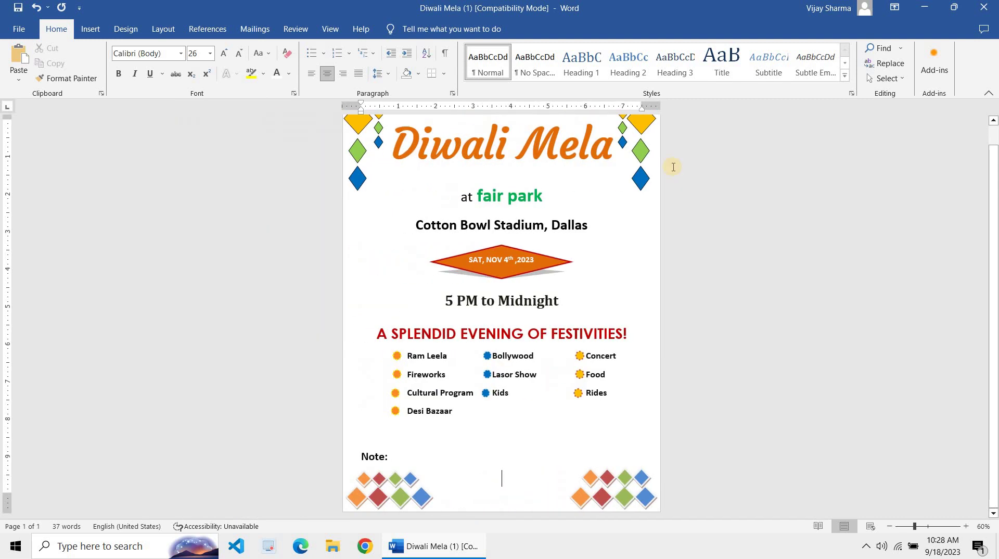
{"action": "scroll", "coordinate": [632, 249], "scroll_direction": "down", "scroll_amount": 1}
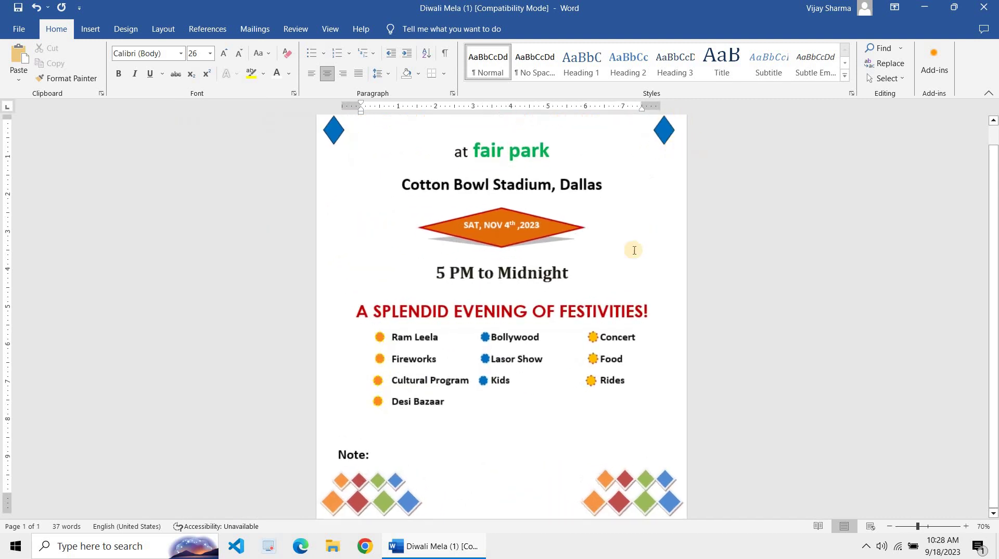
{"action": "scroll", "coordinate": [634, 250], "scroll_direction": "down", "scroll_amount": 1, "text": "ctrl"}
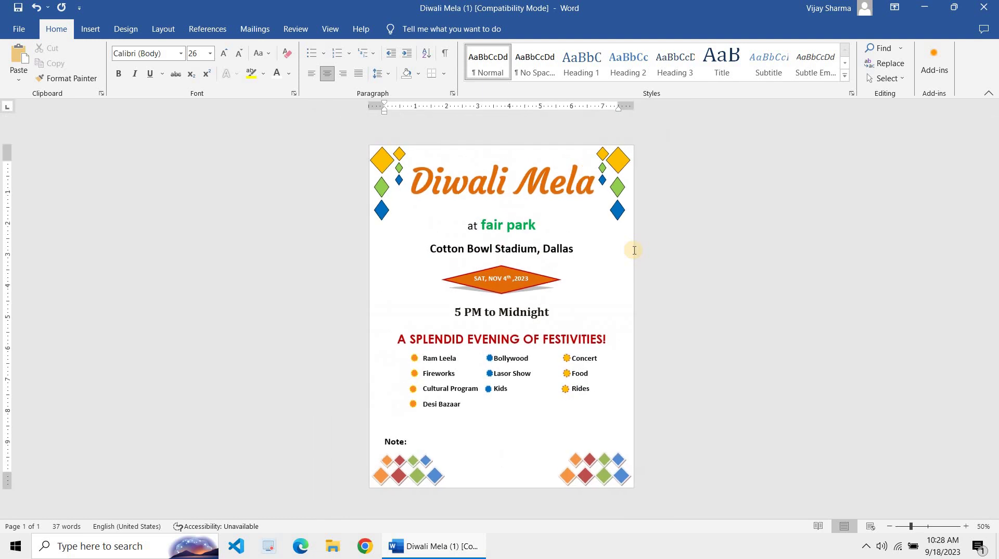
{"action": "key", "text": "ctrl+s"}
- Copy the small yellow, green and blue diamond group to both side edges beside 5 PM to Midnight
{"action": "left_click_drag", "start_coordinate": [400, 158], "coordinate": [385, 303]}
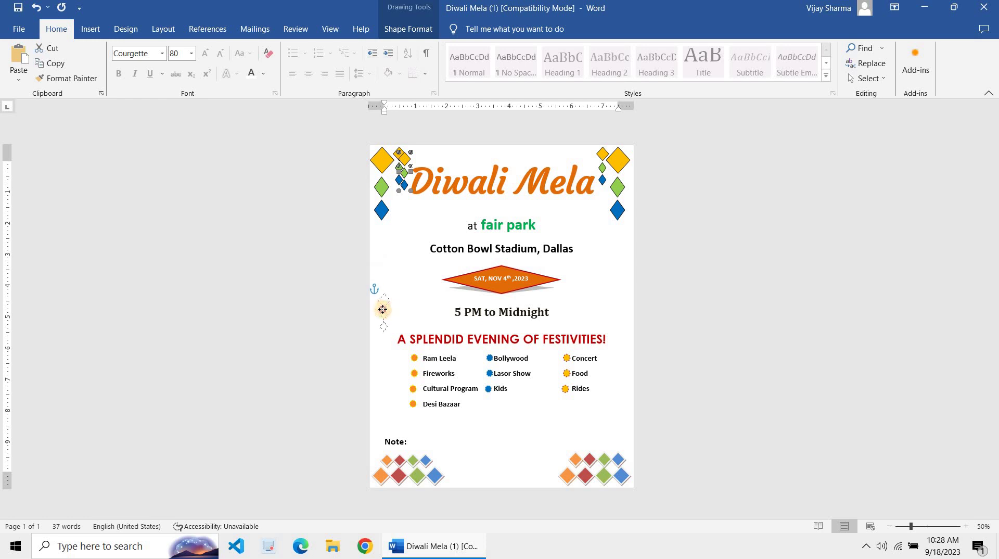
{"action": "mouse_move", "coordinate": [386, 304]}
{"action": "left_mouse_down"}
{"action": "mouse_move", "coordinate": [386, 322]}
{"action": "mouse_move", "coordinate": [625, 319]}
{"action": "left_mouse_up"}
{"action": "left_click", "coordinate": [645, 373]}
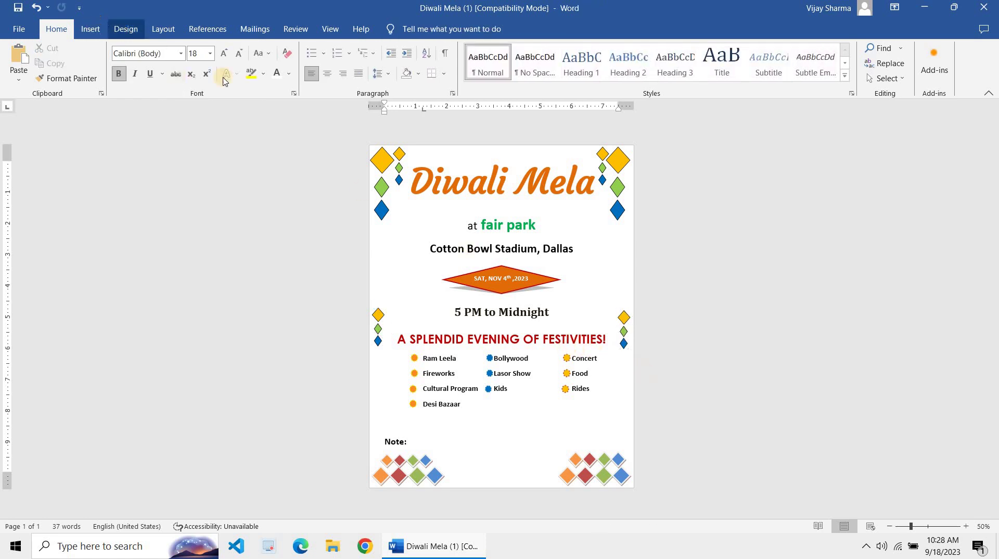
{"action": "left_click", "coordinate": [595, 255]}
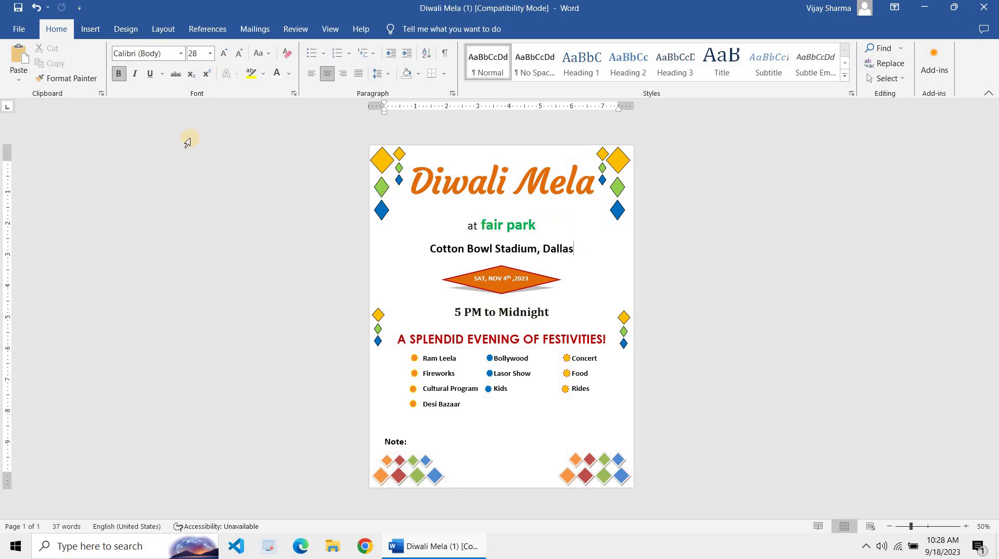
- With the cursor in the Desi Bazaar bullet, close the local picture window and choose Online Pictures
{"action": "left_click", "coordinate": [98, 35]}
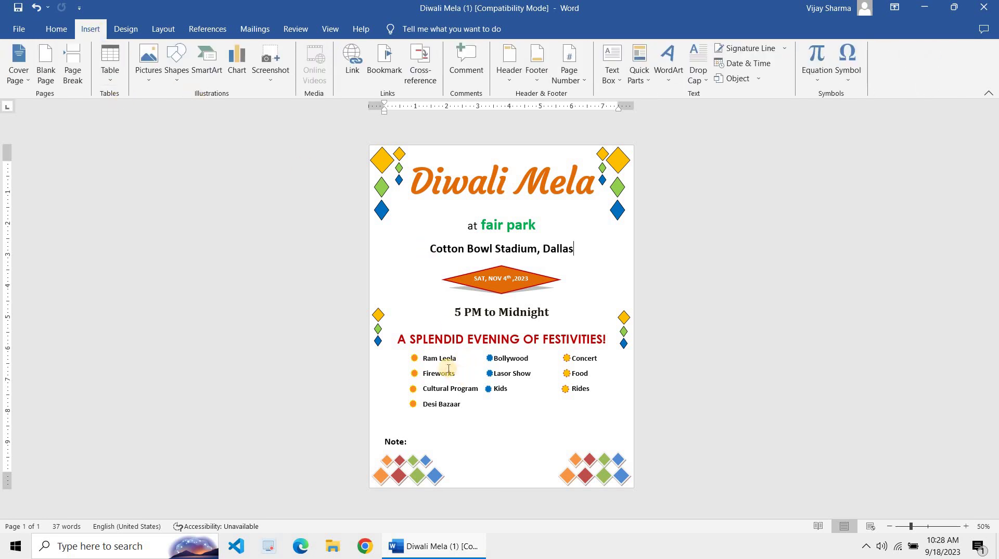
{"action": "left_click", "coordinate": [431, 388]}
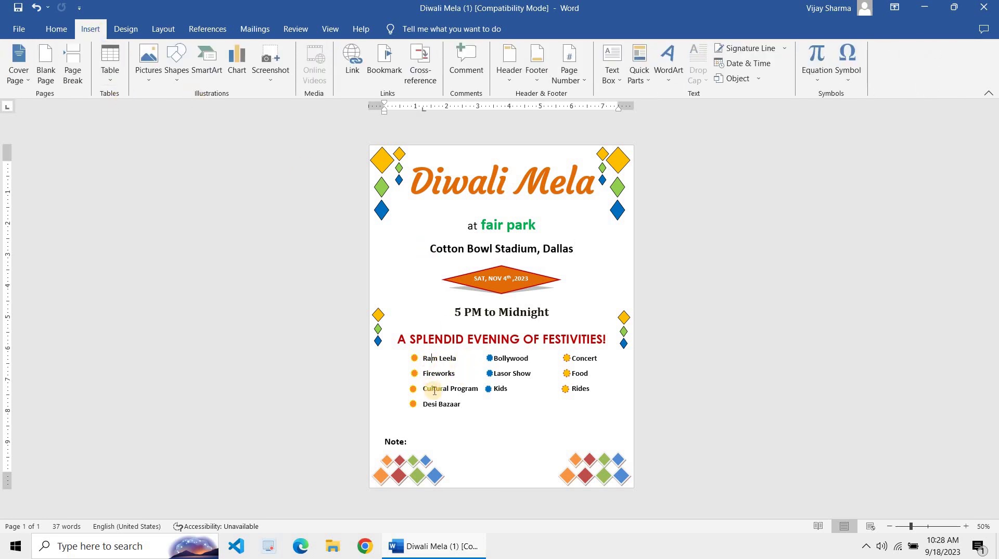
{"action": "left_click", "coordinate": [437, 401]}
{"action": "left_click", "coordinate": [155, 76]}
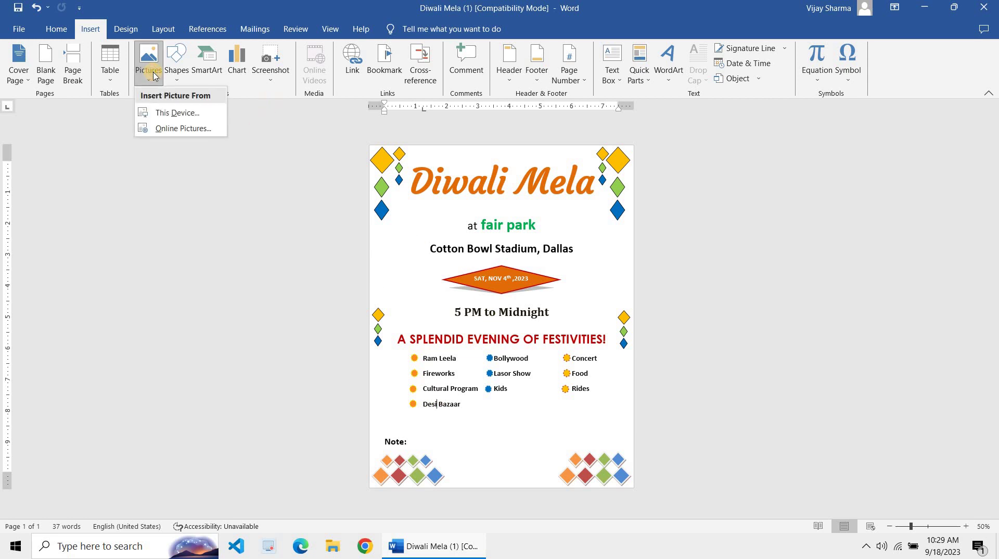
{"action": "left_click", "coordinate": [154, 76]}
{"action": "left_click", "coordinate": [154, 76]}
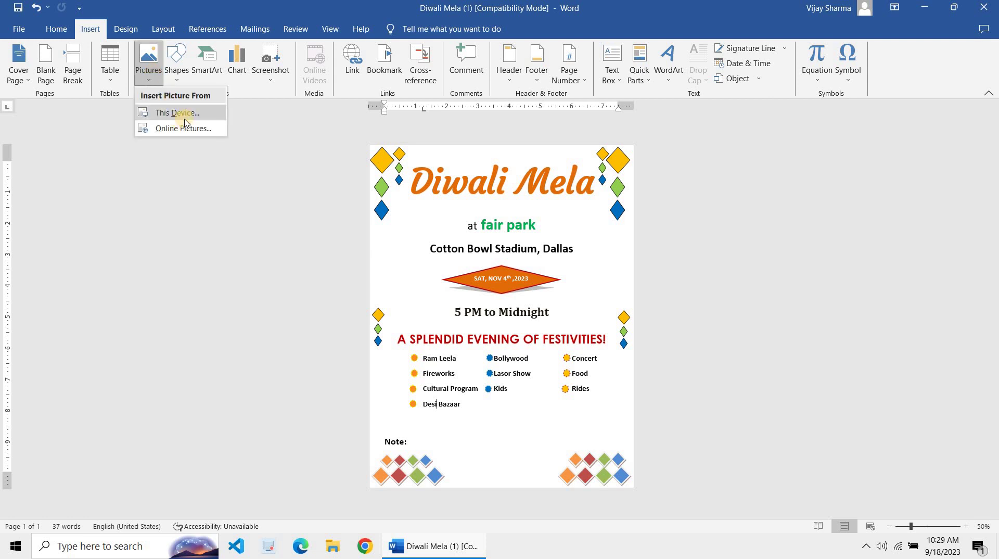
{"action": "left_click", "coordinate": [192, 119]}
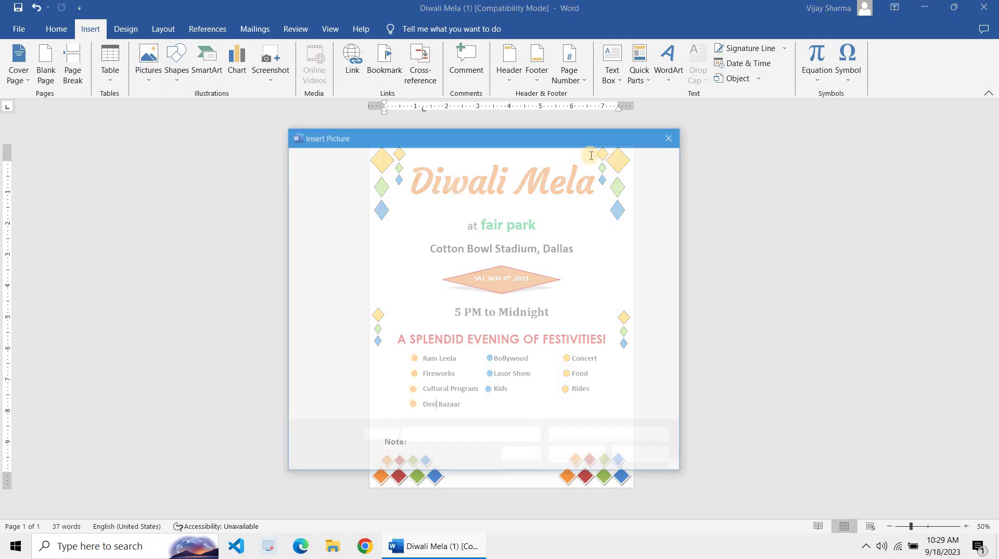
{"action": "left_click", "coordinate": [669, 139]}
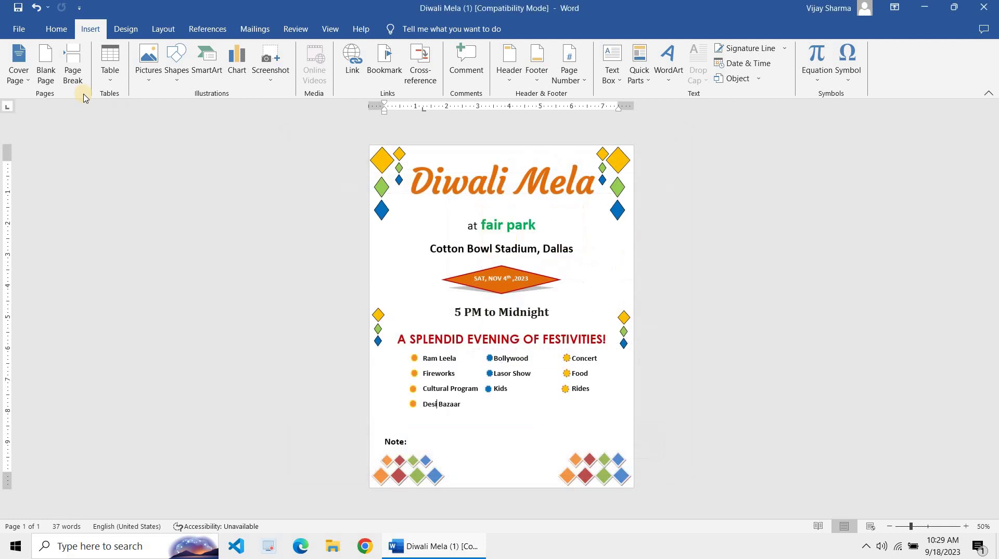
{"action": "left_click", "coordinate": [154, 77]}
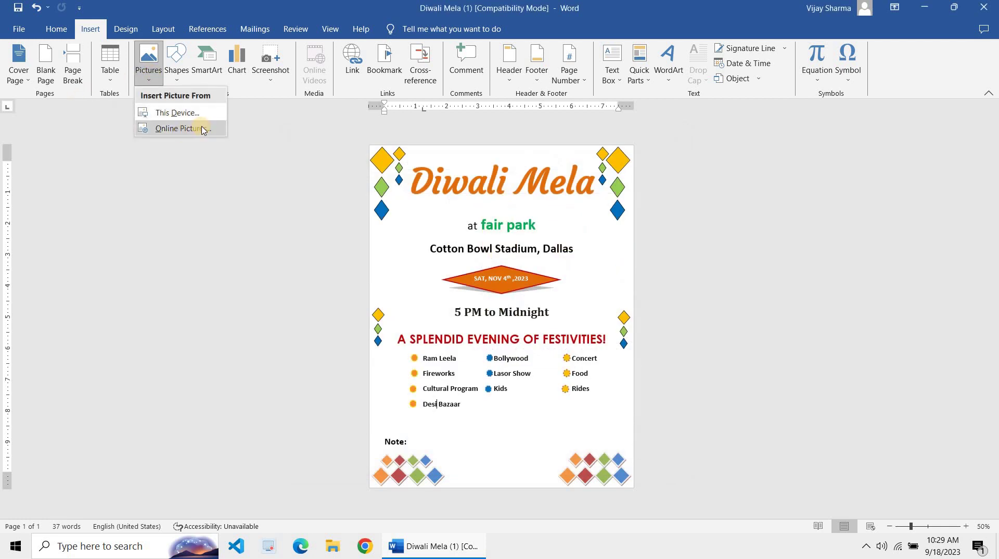
{"action": "left_click", "coordinate": [203, 129]}
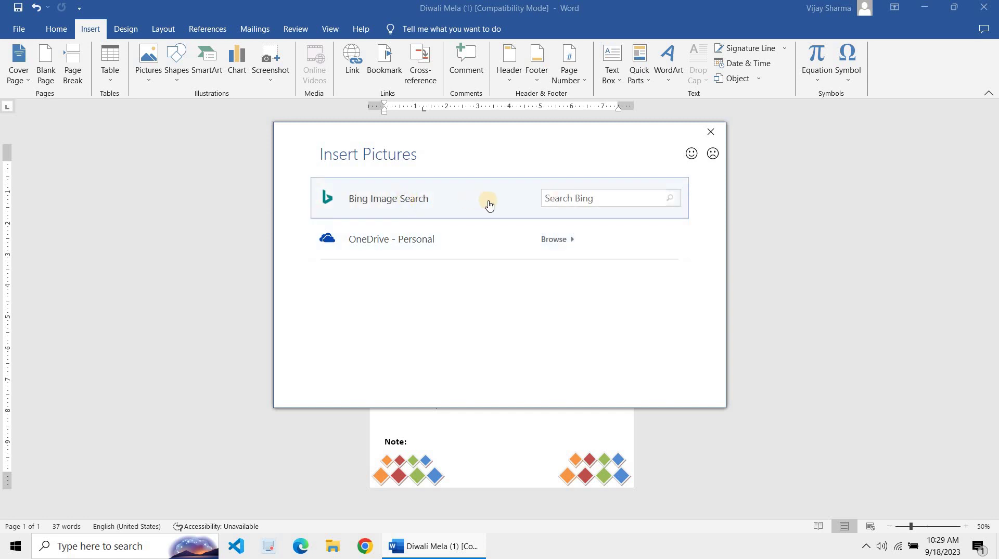
- Search Bing images for 'diwali' and browse the results
{"action": "left_click", "coordinate": [591, 200]}
{"action": "key", "text": "Return"}
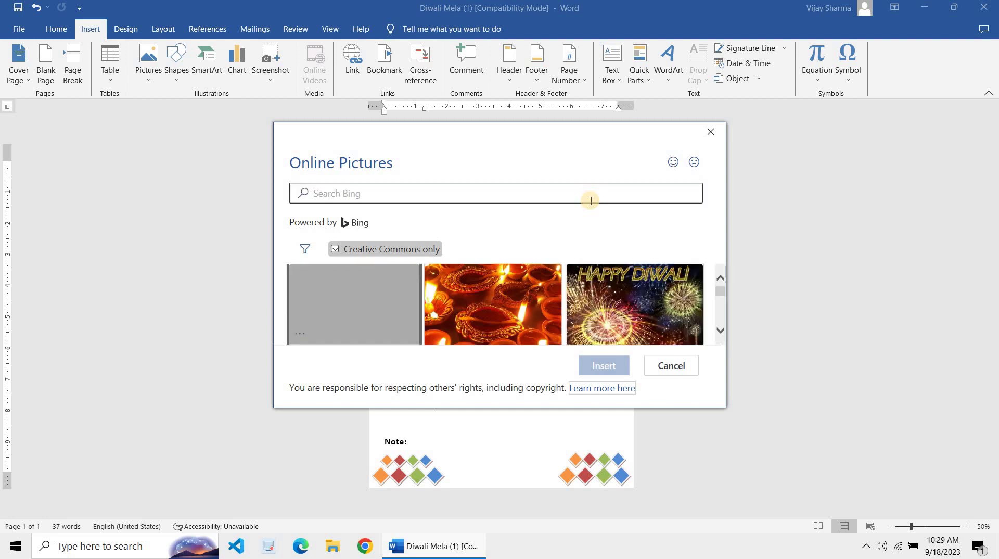
{"action": "scroll", "coordinate": [563, 343], "scroll_direction": "down", "scroll_amount": 3}
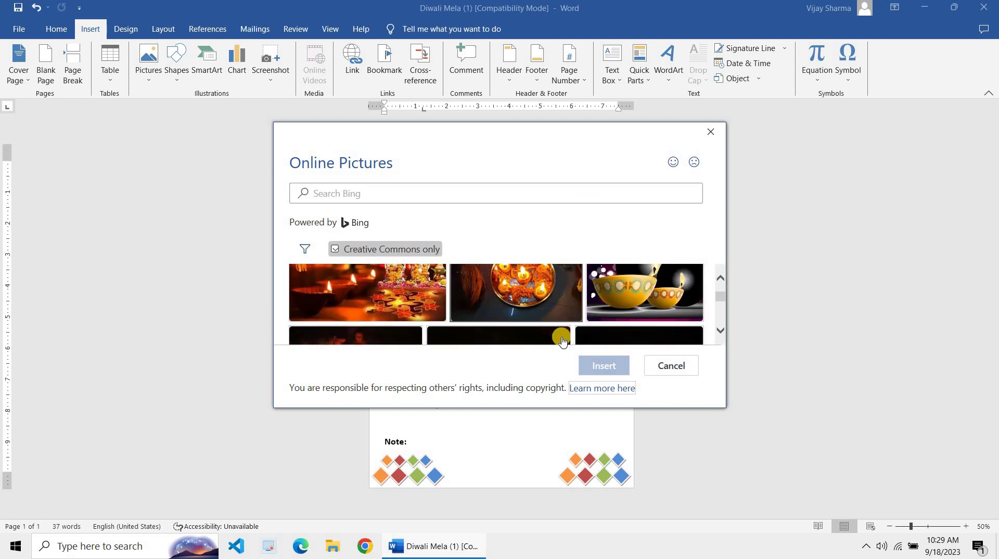
{"action": "scroll", "coordinate": [562, 341], "scroll_direction": "down", "scroll_amount": 2}
{"action": "scroll", "coordinate": [562, 340], "scroll_direction": "down", "scroll_amount": 2}
{"action": "scroll", "coordinate": [563, 341], "scroll_direction": "down", "scroll_amount": 2}
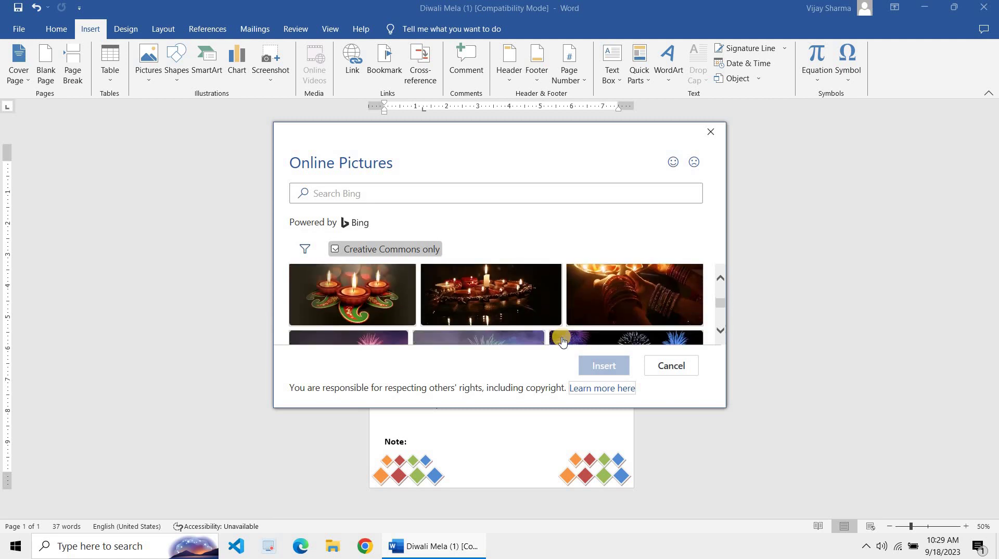
{"action": "scroll", "coordinate": [562, 341], "scroll_direction": "down", "scroll_amount": 2}
{"action": "scroll", "coordinate": [563, 341], "scroll_direction": "down", "scroll_amount": 2}
{"action": "scroll", "coordinate": [562, 340], "scroll_direction": "down", "scroll_amount": 2}
{"action": "scroll", "coordinate": [562, 340], "scroll_direction": "down", "scroll_amount": 2}
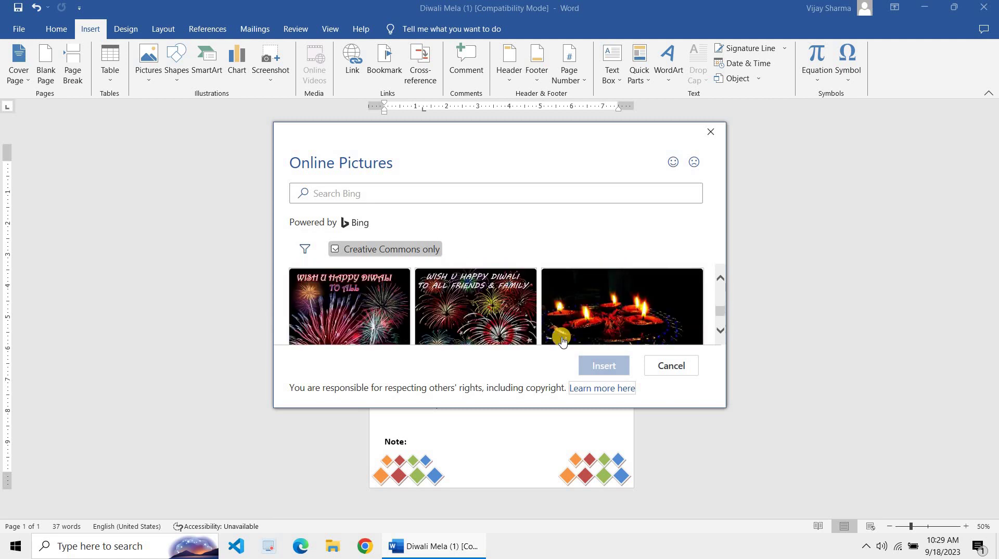
{"action": "scroll", "coordinate": [563, 341], "scroll_direction": "down", "scroll_amount": 2}
{"action": "scroll", "coordinate": [562, 340], "scroll_direction": "down", "scroll_amount": 2}
{"action": "scroll", "coordinate": [562, 340], "scroll_direction": "down", "scroll_amount": 2}
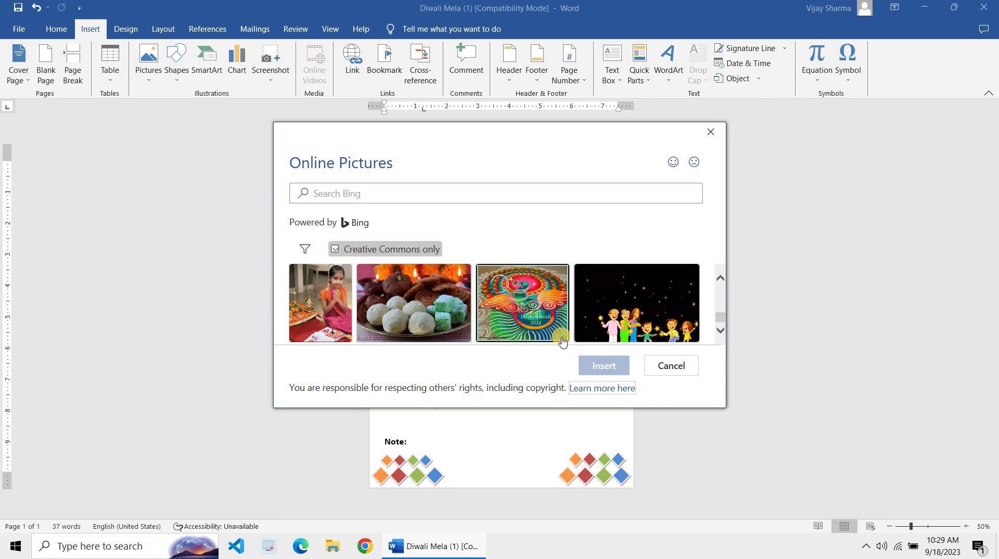
{"action": "scroll", "coordinate": [563, 341], "scroll_direction": "up", "scroll_amount": 2}
{"action": "scroll", "coordinate": [562, 341], "scroll_direction": "up", "scroll_amount": 1}
{"action": "scroll", "coordinate": [563, 341], "scroll_direction": "up", "scroll_amount": 2}
{"action": "scroll", "coordinate": [563, 340], "scroll_direction": "up", "scroll_amount": 1}
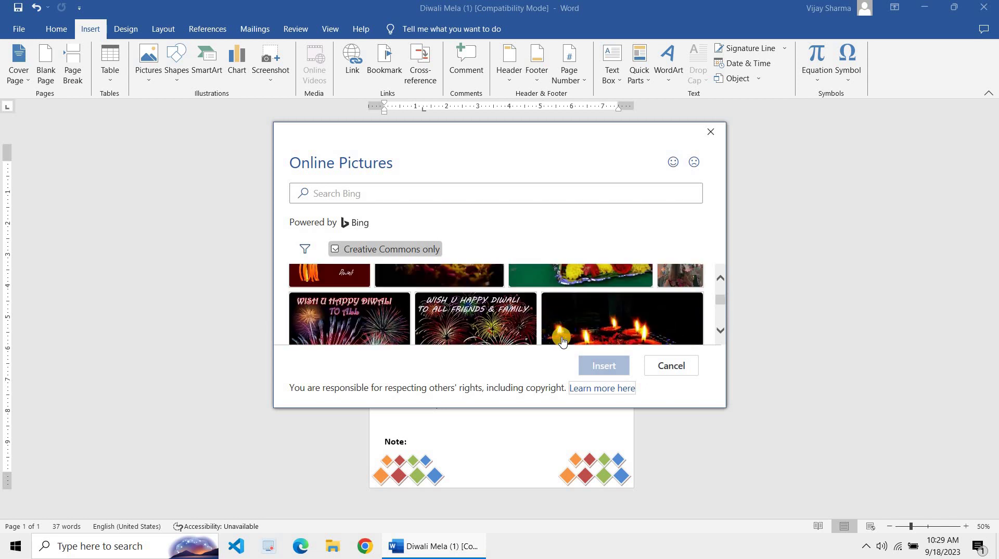
{"action": "scroll", "coordinate": [561, 323], "scroll_direction": "up", "scroll_amount": 2}
{"action": "scroll", "coordinate": [558, 301], "scroll_direction": "up", "scroll_amount": 1}
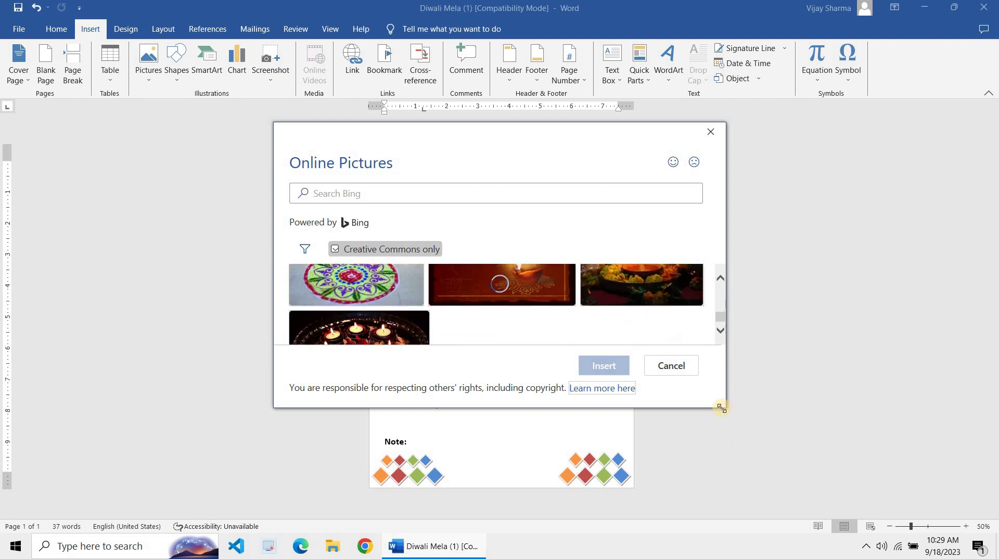
- Enlarge the Online Pictures dialog, select the red fireworks image and insert it
{"action": "left_click_drag", "start_coordinate": [761, 513], "coordinate": [764, 515]}
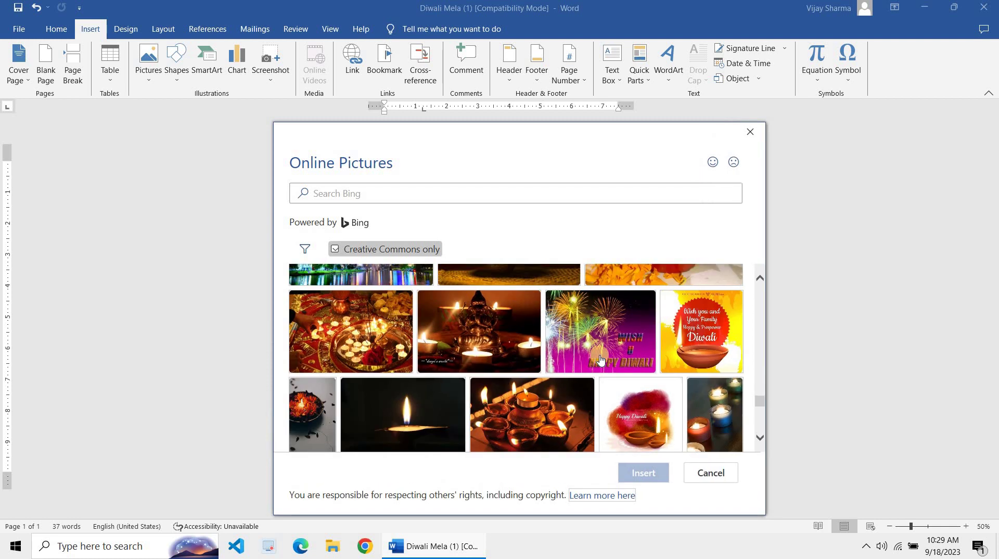
{"action": "scroll", "coordinate": [601, 359], "scroll_direction": "down", "scroll_amount": 1}
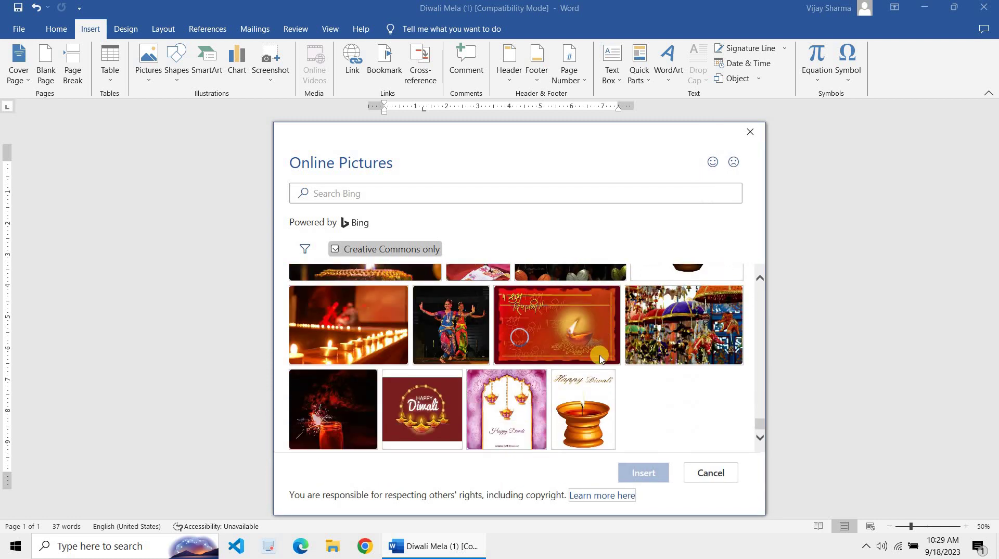
{"action": "scroll", "coordinate": [601, 359], "scroll_direction": "down", "scroll_amount": 1}
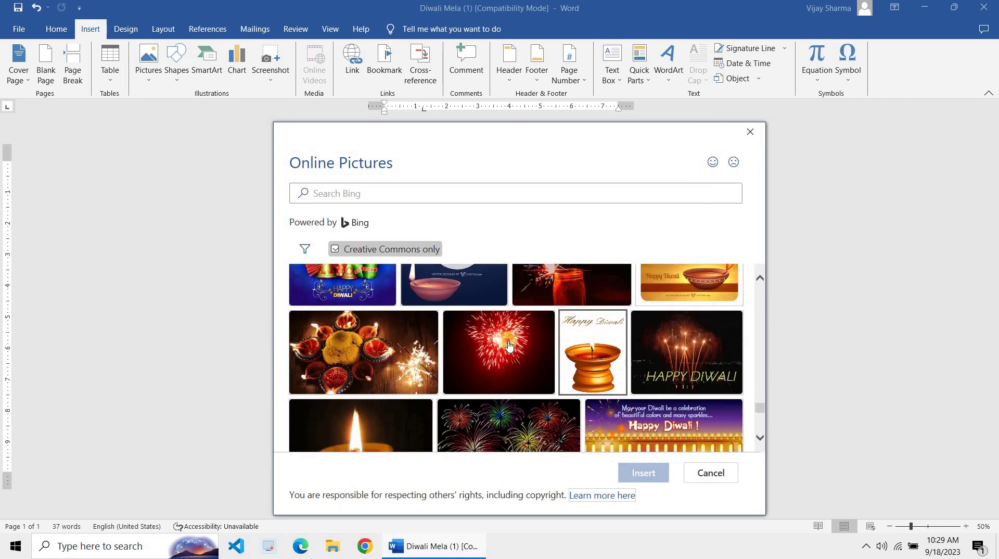
{"action": "left_click", "coordinate": [486, 352]}
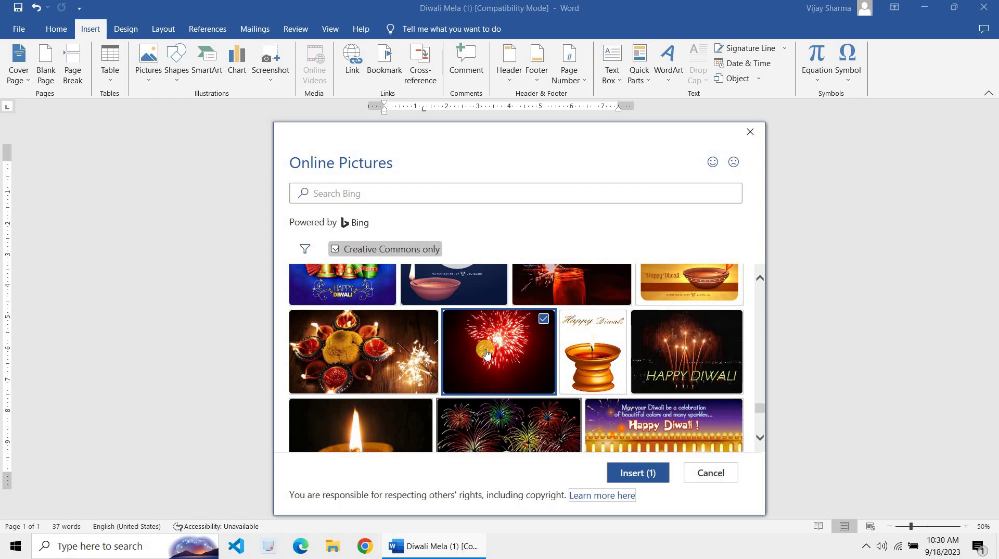
{"action": "scroll", "coordinate": [474, 388], "scroll_direction": "down", "scroll_amount": 1}
{"action": "scroll", "coordinate": [507, 353], "scroll_direction": "down", "scroll_amount": 1}
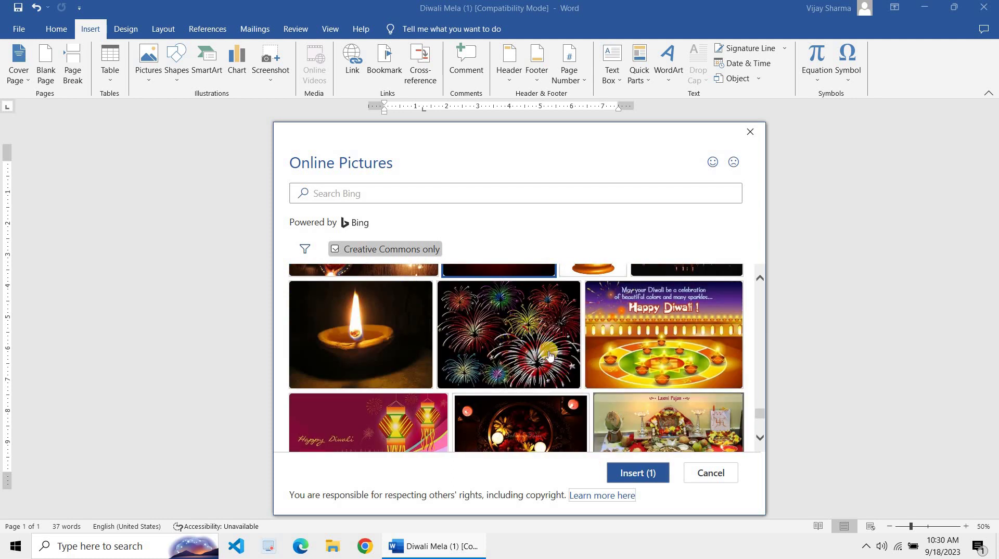
{"action": "scroll", "coordinate": [599, 411], "scroll_direction": "up", "scroll_amount": 2}
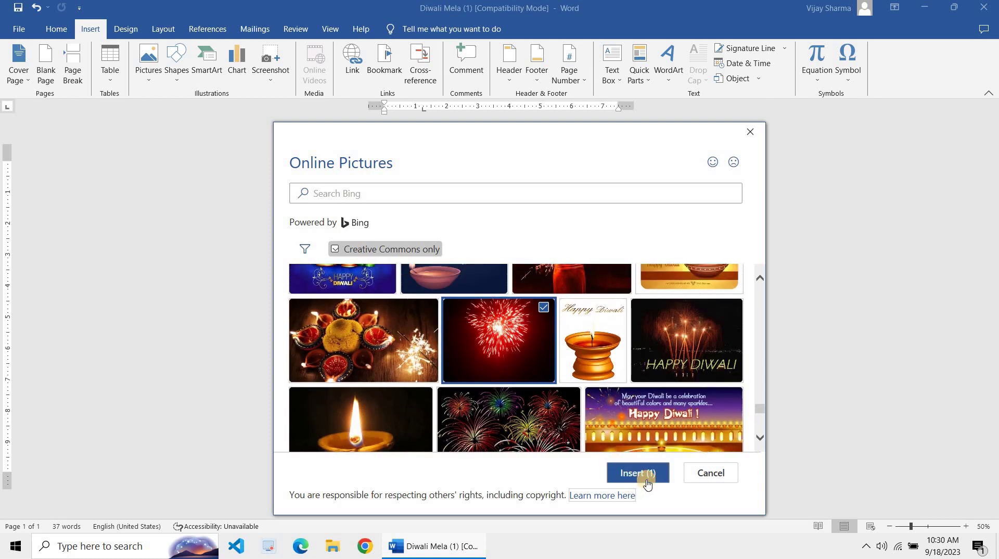
{"action": "left_click", "coordinate": [635, 474]}
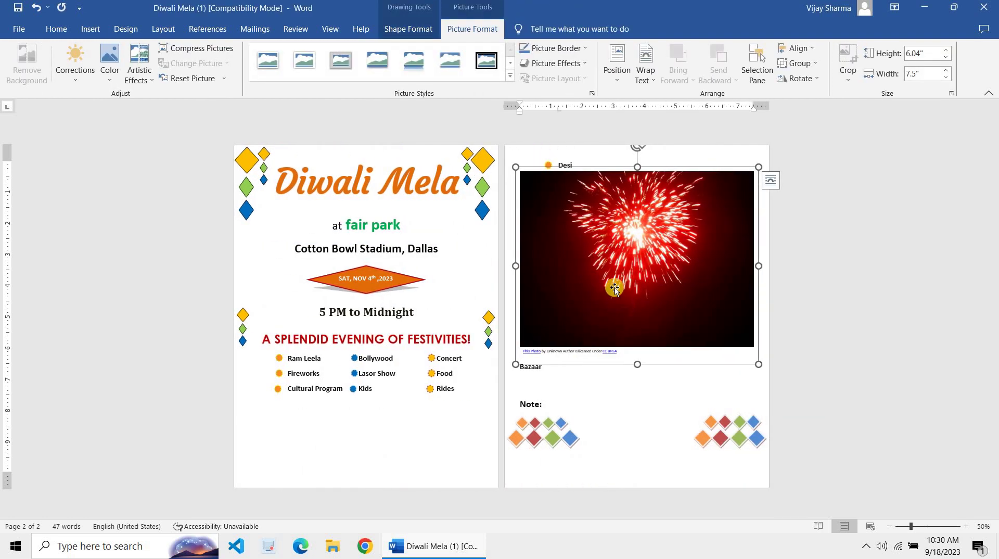
- Delete the fireworks picture's credit caption line
{"action": "double_click", "coordinate": [574, 355]}
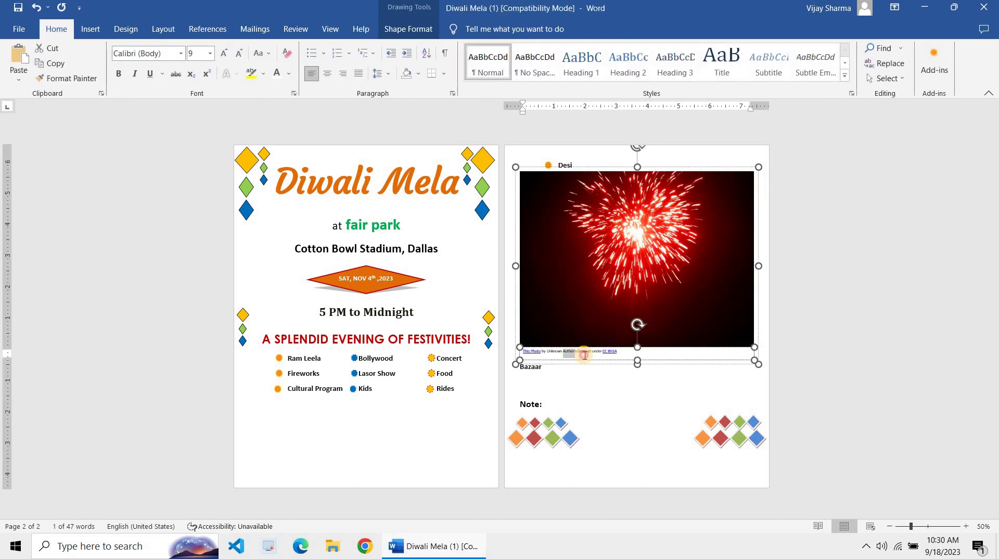
{"action": "triple_click", "coordinate": [585, 355]}
{"action": "key", "text": "Delete"}
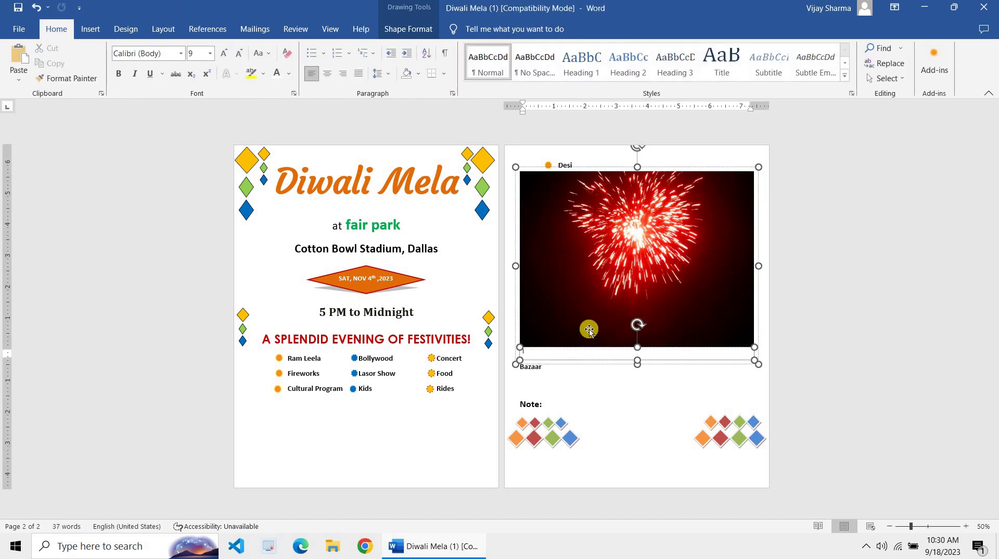
- Bring the fireworks picture in front of the surrounding text
{"action": "right_click", "coordinate": [589, 328]}
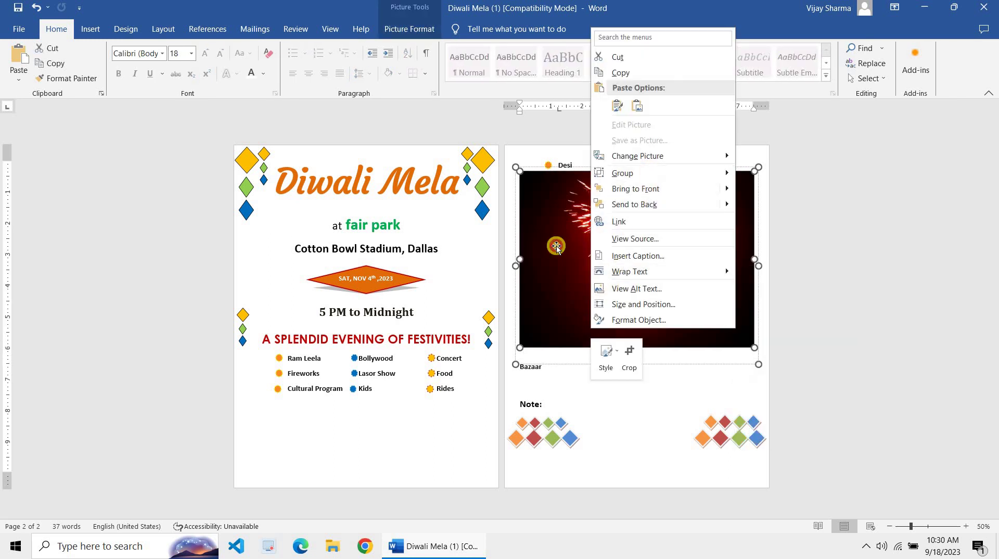
{"action": "left_click", "coordinate": [448, 240]}
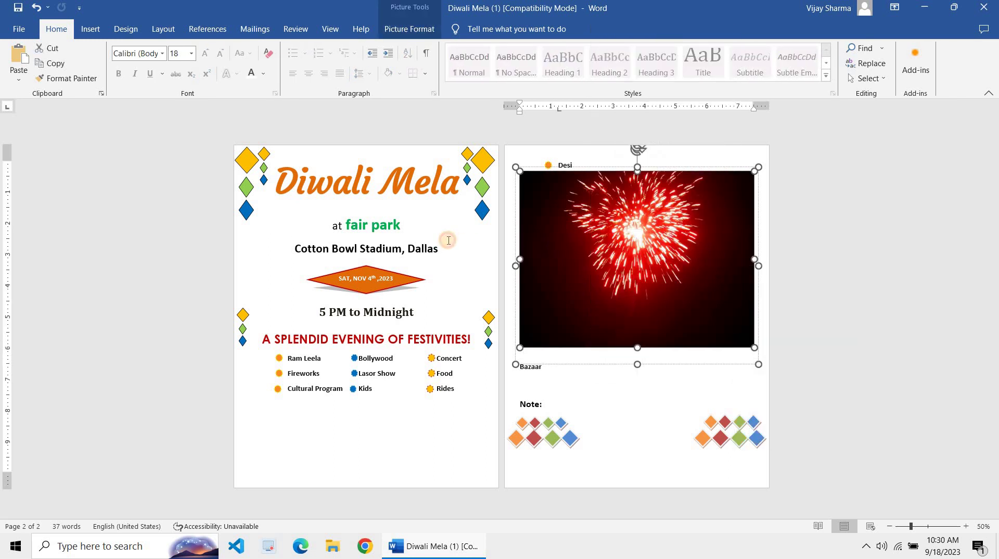
{"action": "right_click", "coordinate": [578, 242]}
{"action": "left_click", "coordinate": [572, 229]}
{"action": "right_click", "coordinate": [583, 234]}
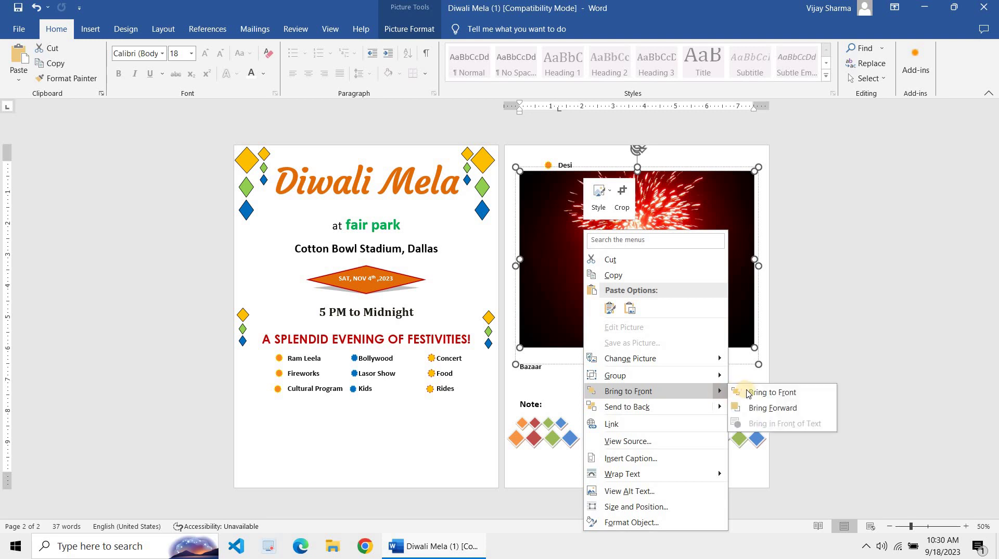
{"action": "left_click", "coordinate": [749, 391]}
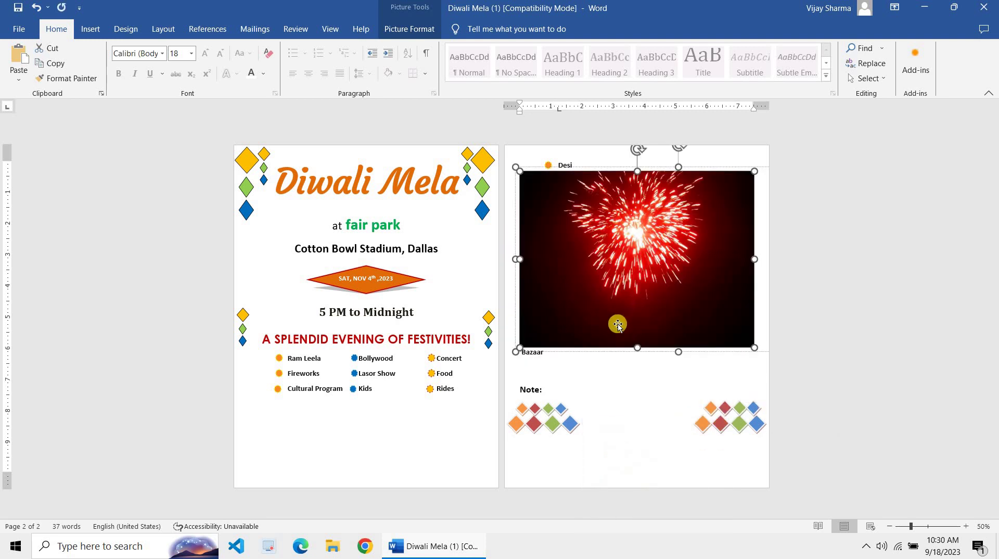
- Select the fireworks picture itself, not its text box, and bring up its layout options
{"action": "left_click", "coordinate": [611, 278]}
{"action": "right_click", "coordinate": [612, 278]}
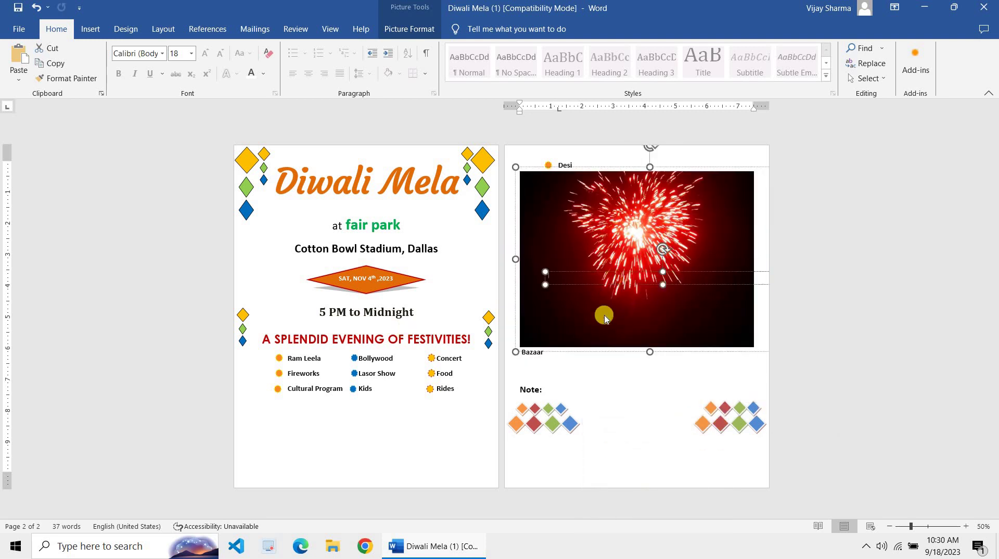
{"action": "left_click", "coordinate": [592, 340]}
{"action": "left_click", "coordinate": [593, 339]}
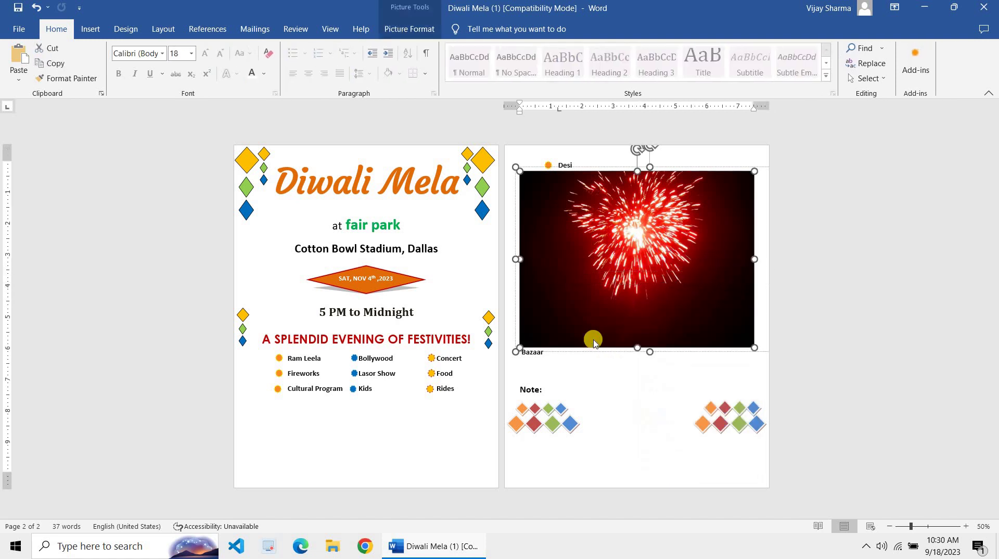
{"action": "right_click", "coordinate": [593, 339]}
{"action": "mouse_move", "coordinate": [728, 283]}
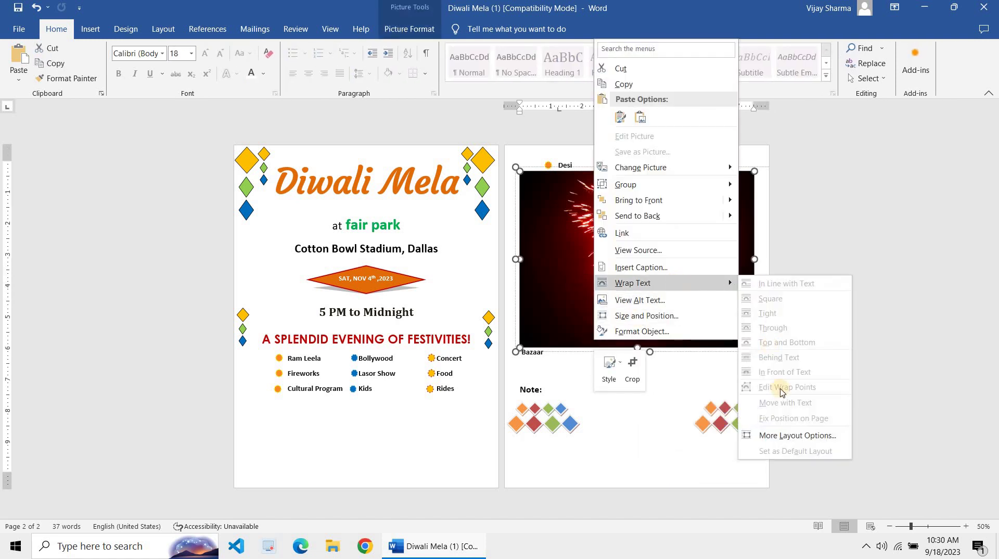
- Reposition the fireworks picture higher and further left on page two
{"action": "left_click_drag", "start_coordinate": [541, 230], "coordinate": [429, 474]}
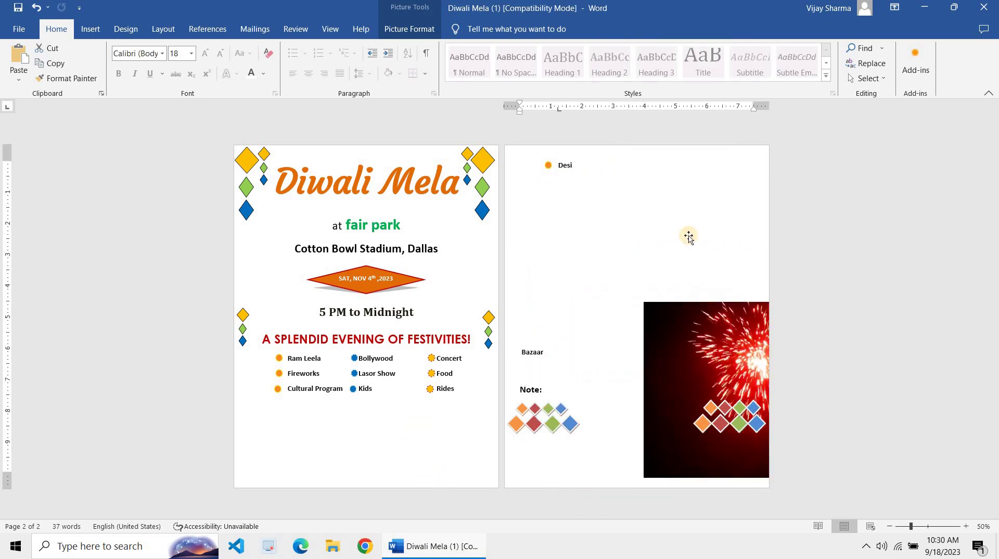
{"action": "key", "text": "ctrl+z"}
{"action": "mouse_move", "coordinate": [595, 270]}
{"action": "left_mouse_down"}
{"action": "mouse_move", "coordinate": [673, 250]}
{"action": "mouse_move", "coordinate": [682, 232]}
{"action": "left_mouse_up"}
{"action": "left_click", "coordinate": [664, 328]}
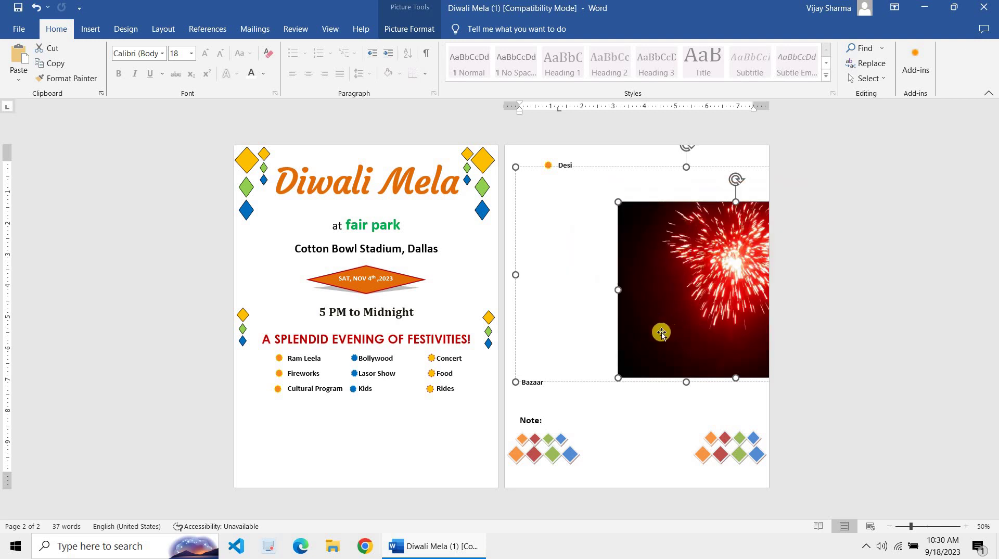
{"action": "mouse_move", "coordinate": [662, 329]}
{"action": "left_mouse_down"}
{"action": "mouse_move", "coordinate": [604, 290]}
{"action": "mouse_move", "coordinate": [614, 306]}
{"action": "left_mouse_up"}
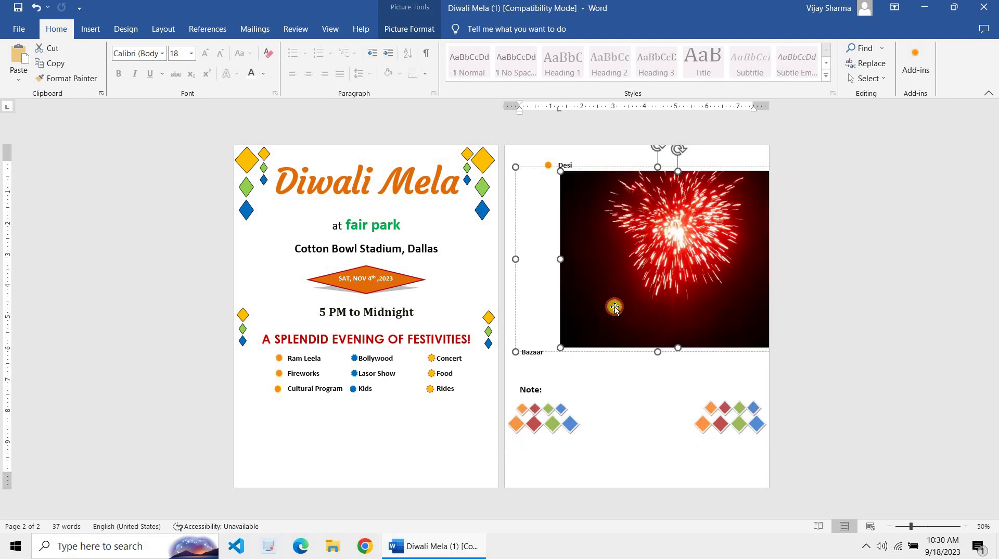
- Select the fireworks picture inside its frame and remove it from the document
{"action": "left_click", "coordinate": [570, 352]}
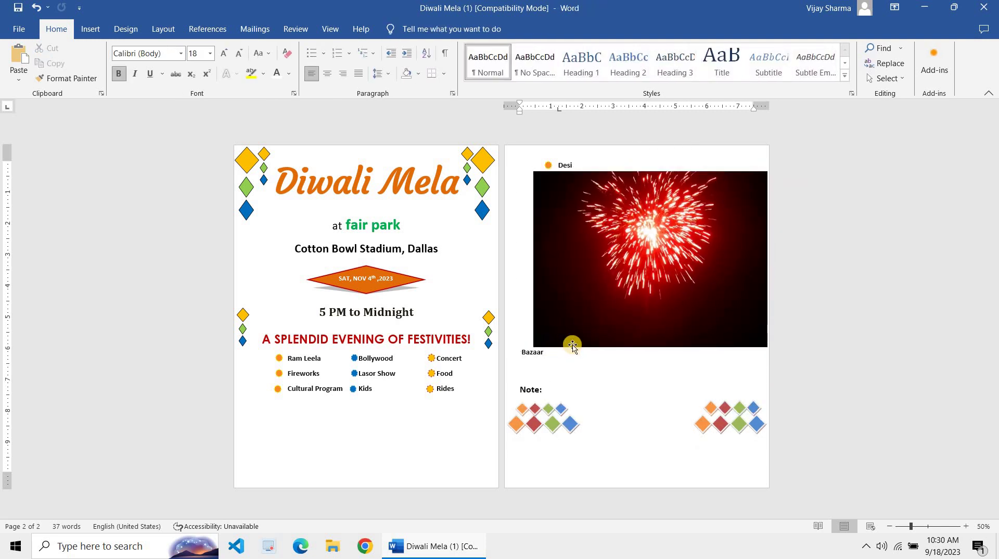
{"action": "left_click", "coordinate": [572, 345]}
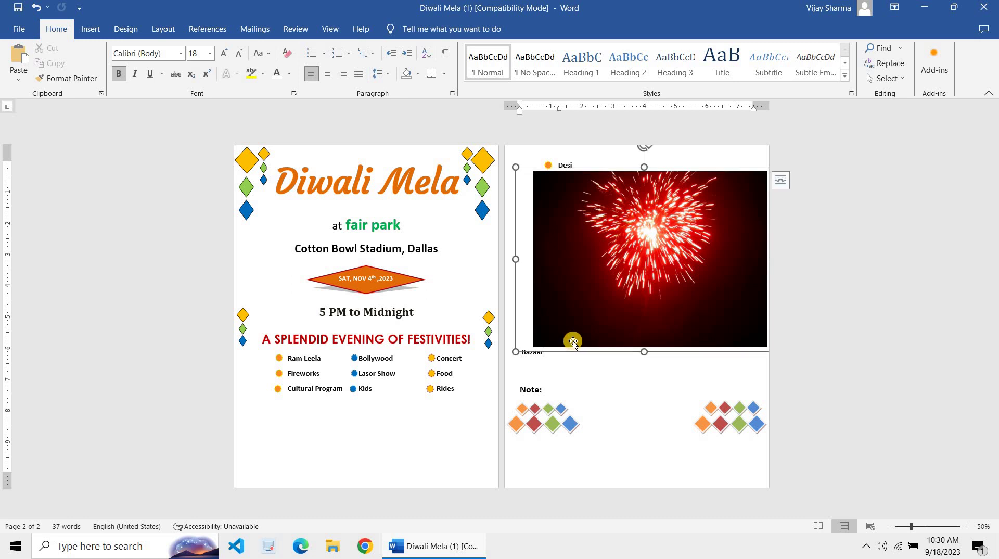
{"action": "left_click", "coordinate": [569, 269]}
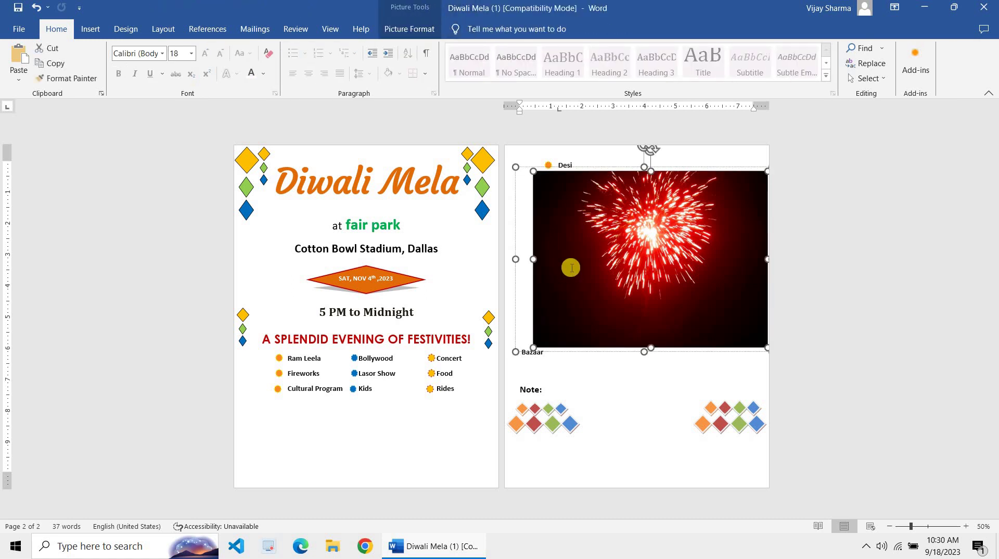
{"action": "key", "text": "Delete"}
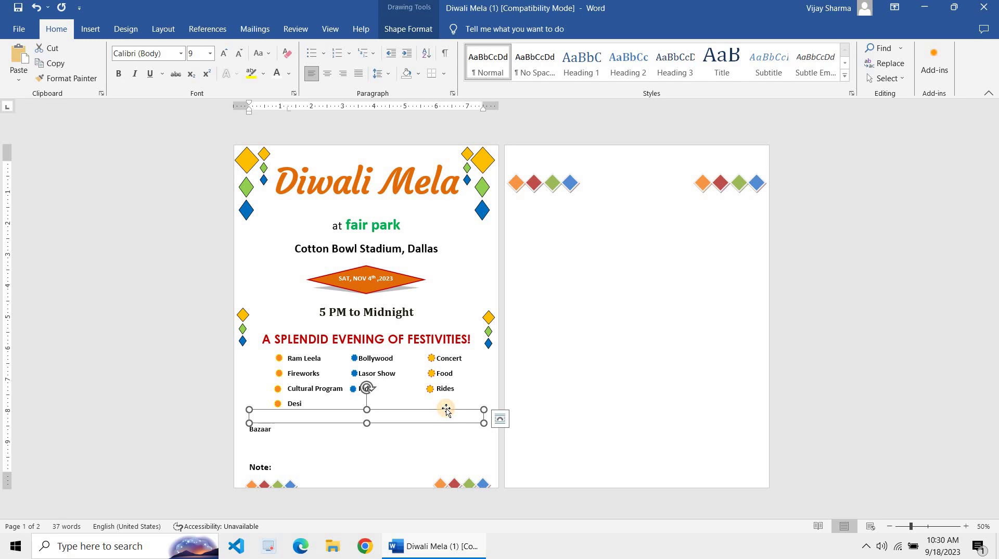
{"action": "key", "text": "Delete"}
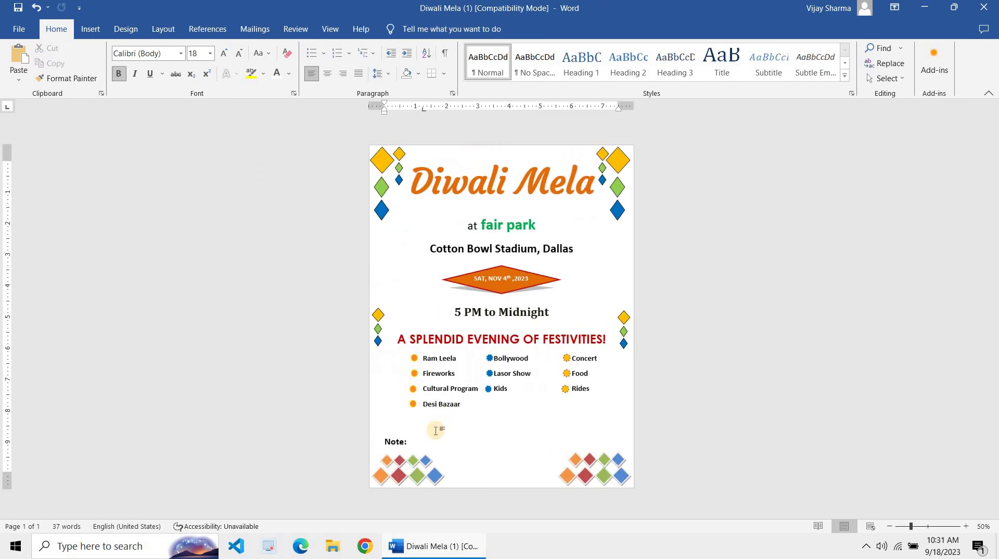
{"action": "left_click", "coordinate": [437, 430]}
{"action": "key", "text": "ctrl+v"}
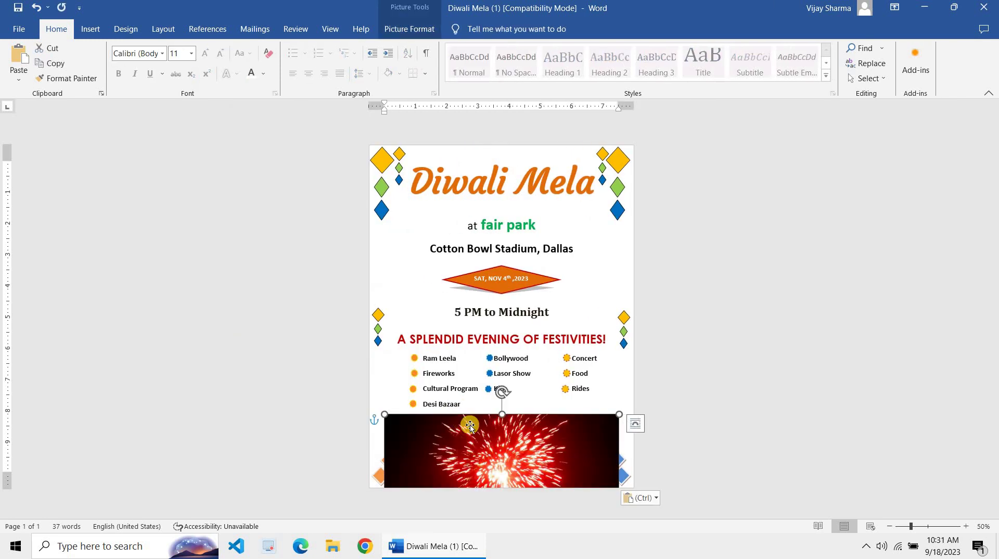
{"action": "left_click_drag", "start_coordinate": [470, 436], "coordinate": [580, 386]}
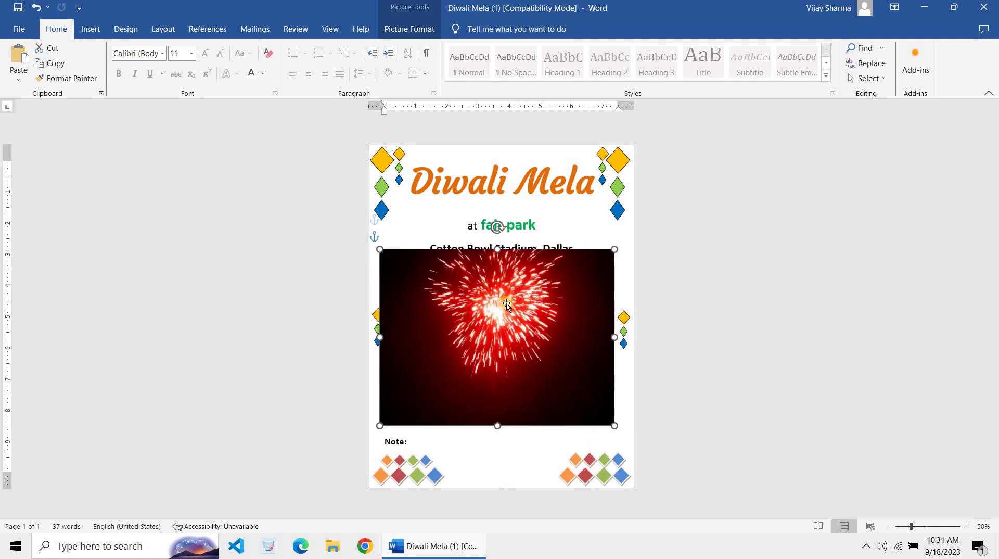
{"action": "right_click", "coordinate": [563, 374]}
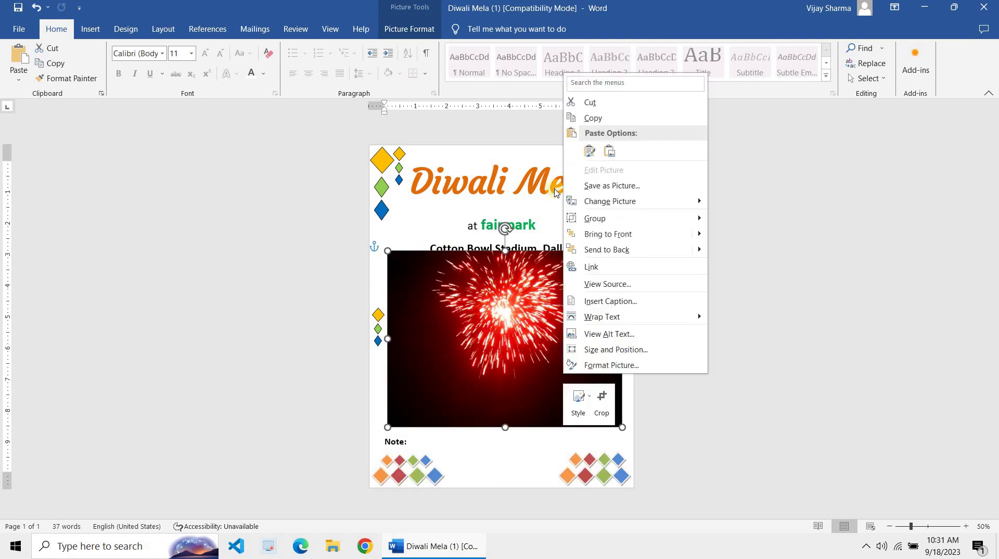
{"action": "left_click", "coordinate": [507, 297]}
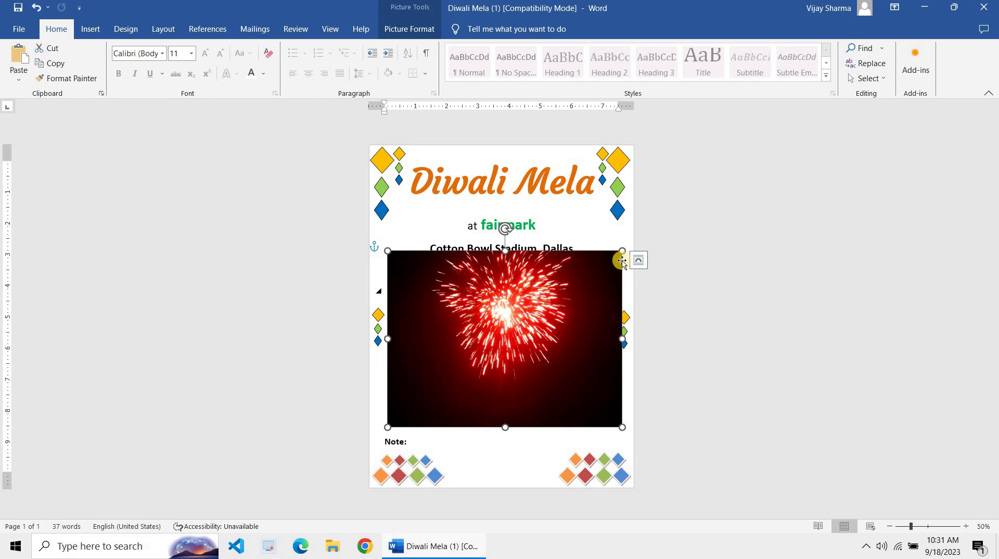
{"action": "left_click_drag", "start_coordinate": [622, 252], "coordinate": [573, 298]}
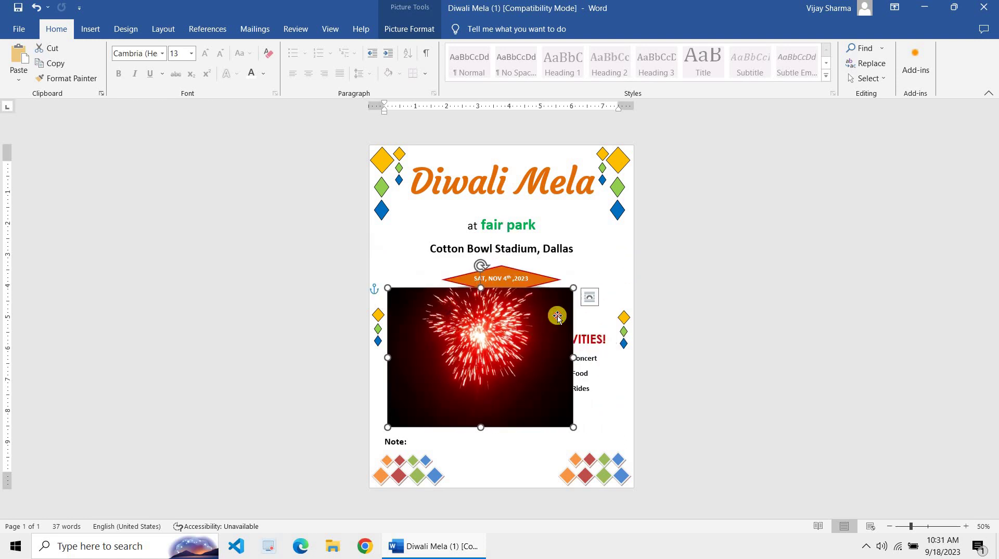
{"action": "left_click_drag", "start_coordinate": [538, 327], "coordinate": [559, 318]}
{"action": "key", "text": "ctrl+z"}
{"action": "key", "text": "ctrl+z"}
{"action": "key", "text": "ctrl+z"}
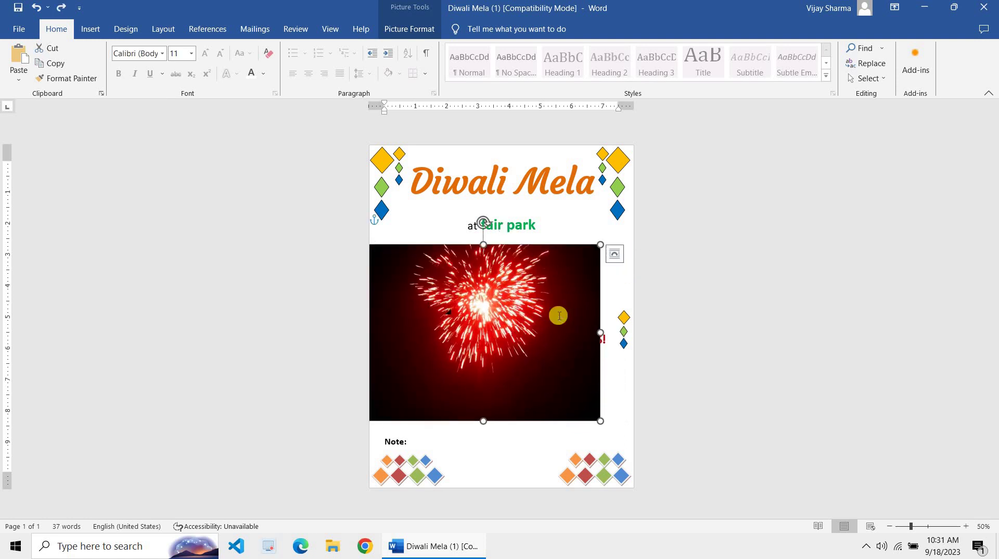
{"action": "key", "text": "ctrl+z"}
{"action": "key", "text": "ctrl+z"}
{"action": "key", "text": "ctrl+z"}
{"action": "key", "text": "ctrl+z"}
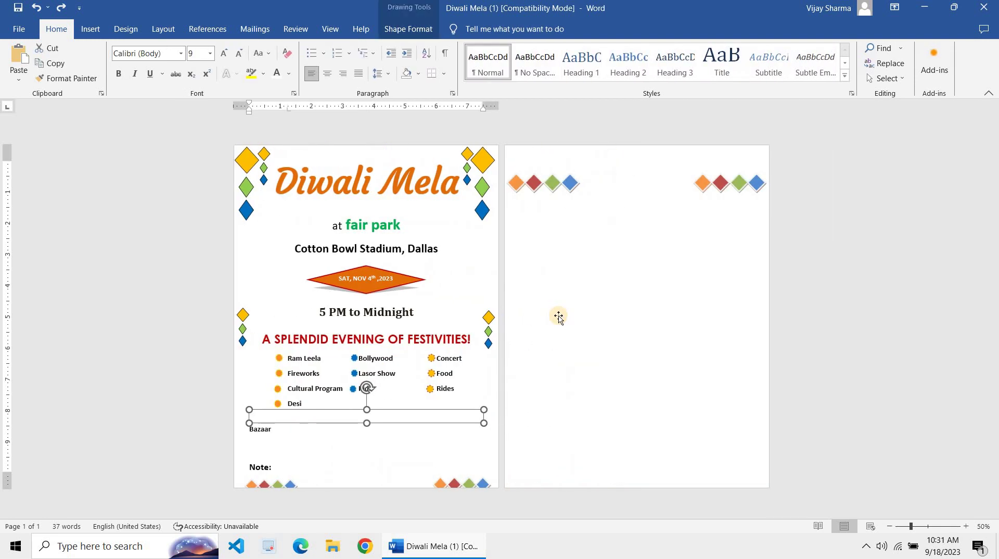
{"action": "key", "text": "ctrl+z"}
{"action": "key", "text": "ctrl+z"}
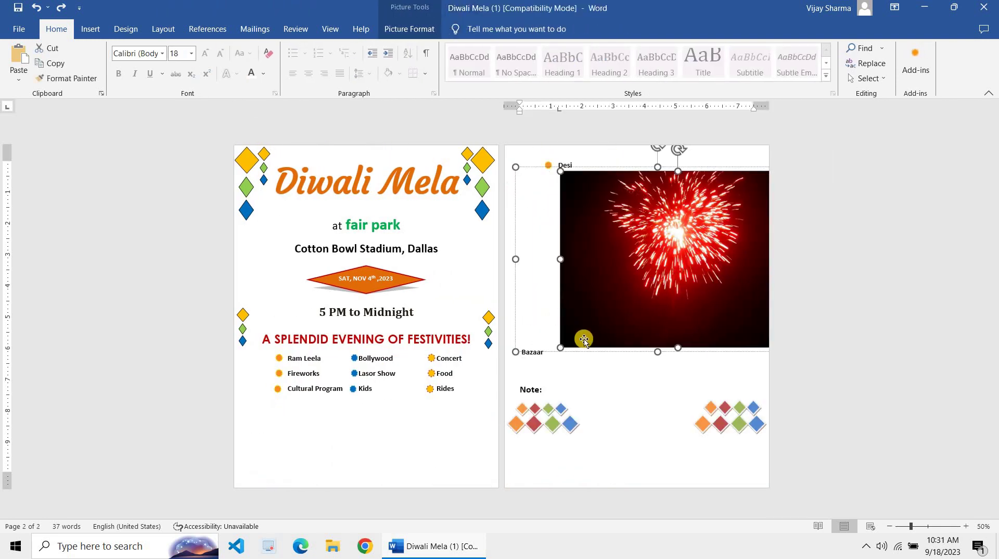
- Cut the fireworks picture out of its frame, then delete the empty leftover frame
{"action": "left_click", "coordinate": [536, 320]}
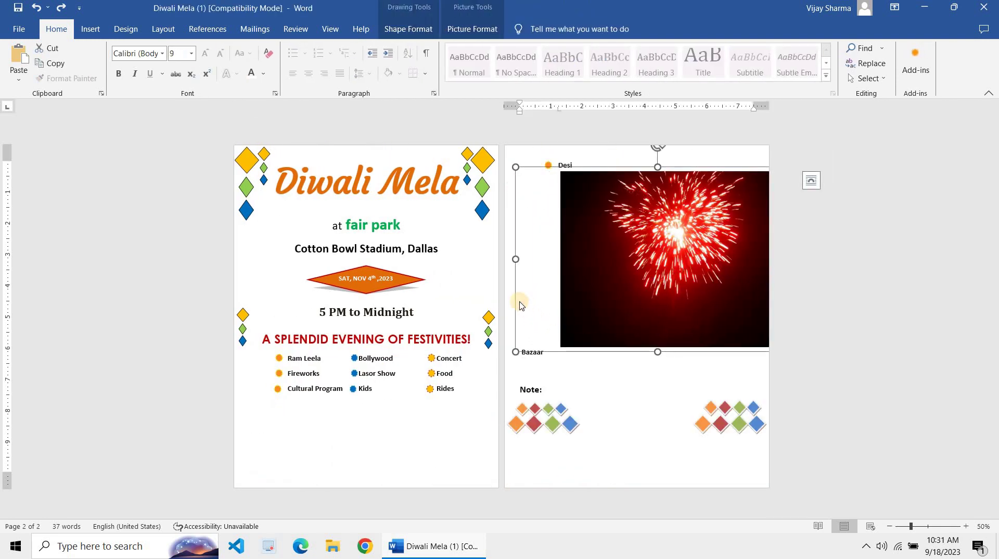
{"action": "left_click", "coordinate": [595, 288]}
{"action": "left_click", "coordinate": [595, 288]}
{"action": "left_click", "coordinate": [624, 278]}
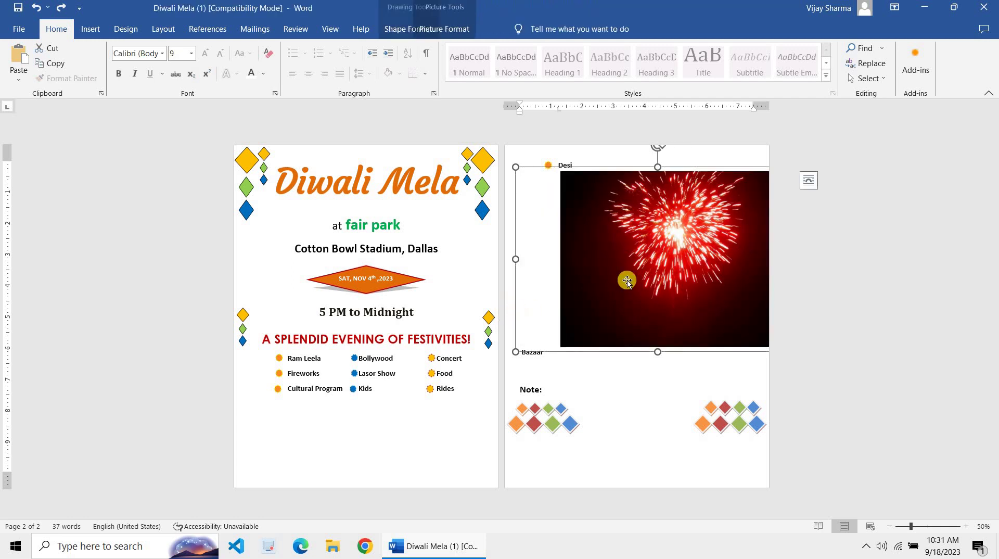
{"action": "left_click", "coordinate": [629, 265]}
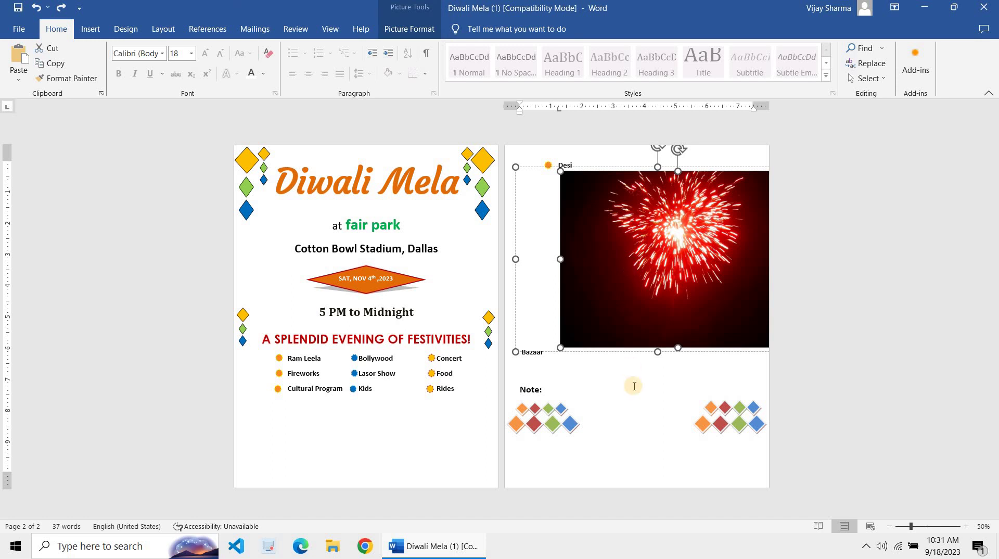
{"action": "left_click", "coordinate": [633, 386]}
{"action": "left_click", "coordinate": [618, 277]}
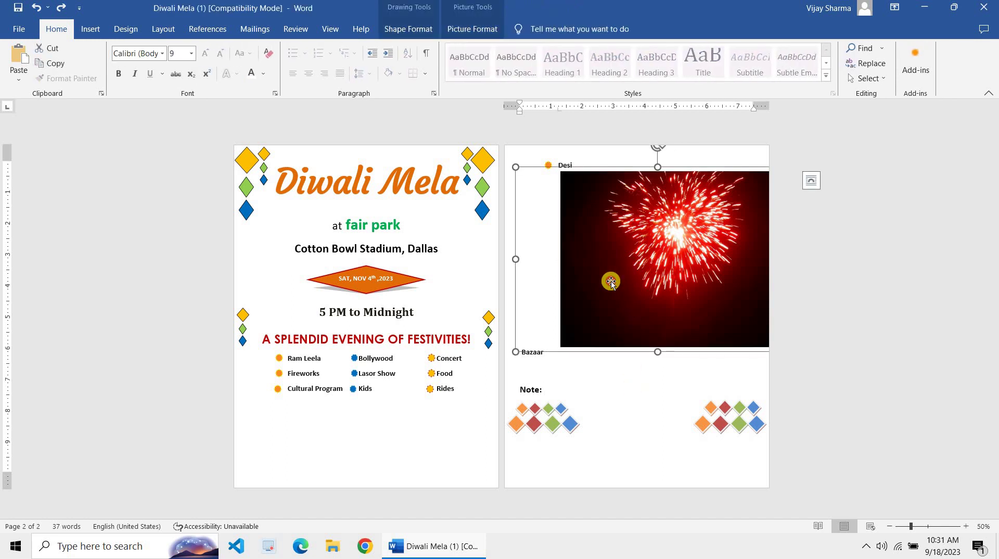
{"action": "left_click", "coordinate": [610, 281]}
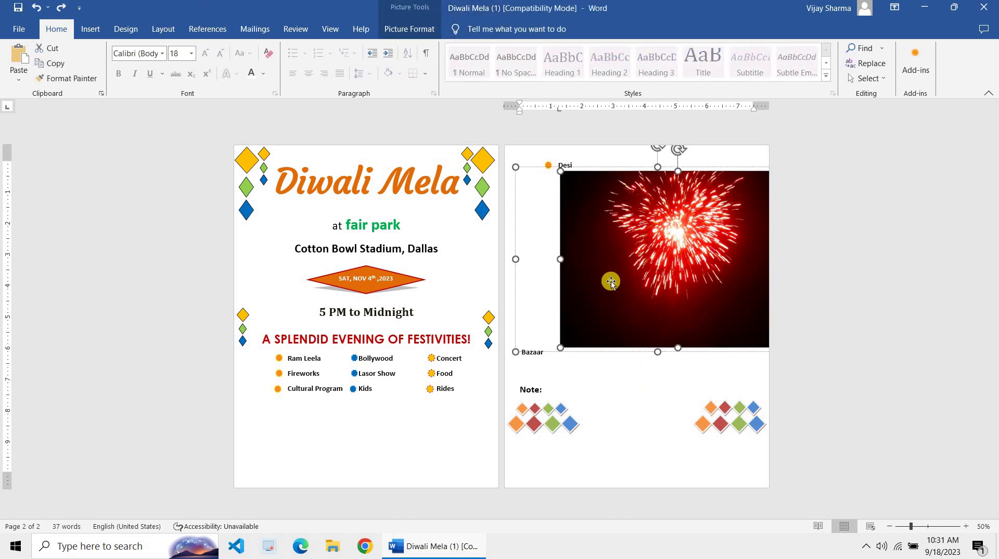
{"action": "right_click", "coordinate": [612, 283]}
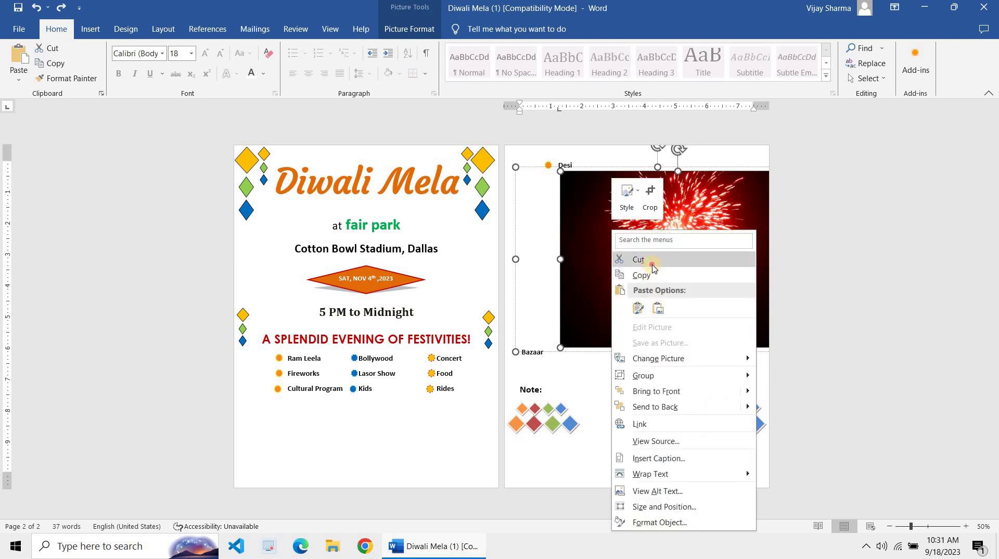
{"action": "left_click", "coordinate": [653, 260]}
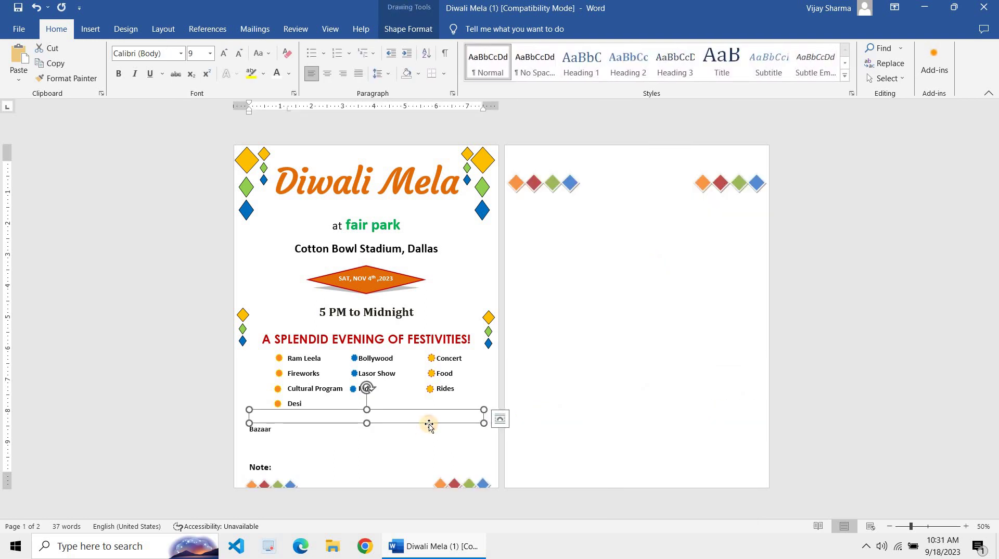
{"action": "key", "text": "Delete"}
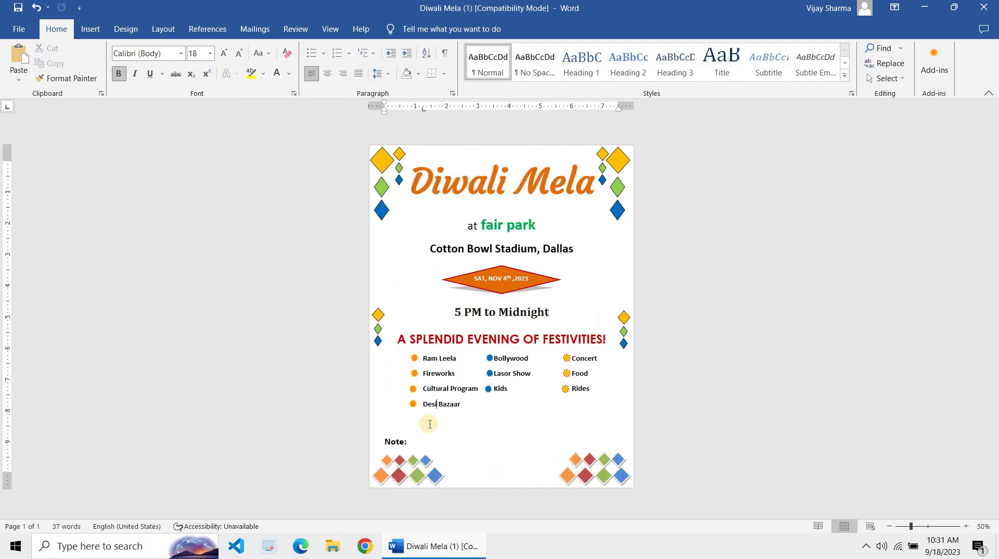
- Paste the fireworks picture below the Cotton Bowl Stadium line and expand the Picture Styles gallery
{"action": "key", "text": "ctrl+v"}
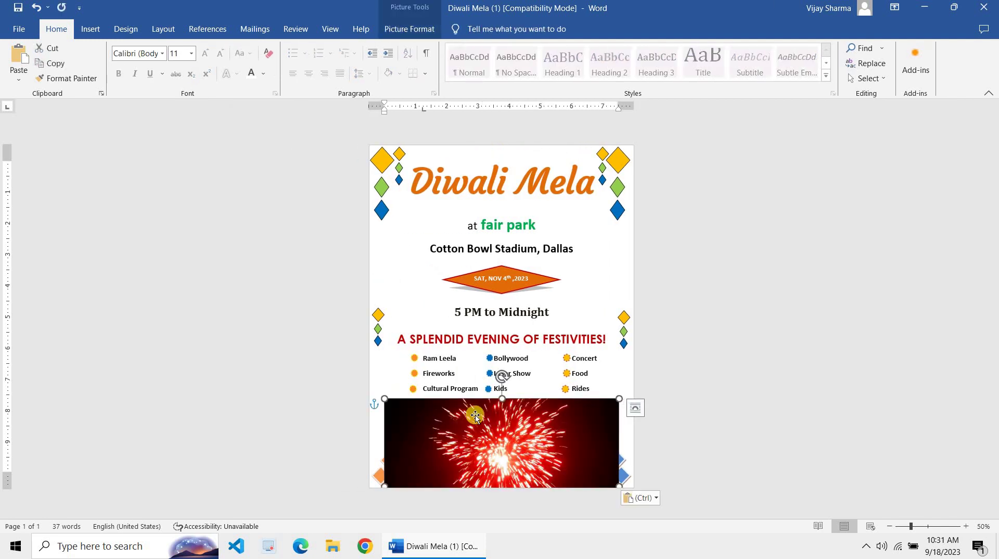
{"action": "mouse_move", "coordinate": [487, 424]}
{"action": "left_mouse_down"}
{"action": "mouse_move", "coordinate": [514, 239]}
{"action": "mouse_move", "coordinate": [523, 255]}
{"action": "left_mouse_up"}
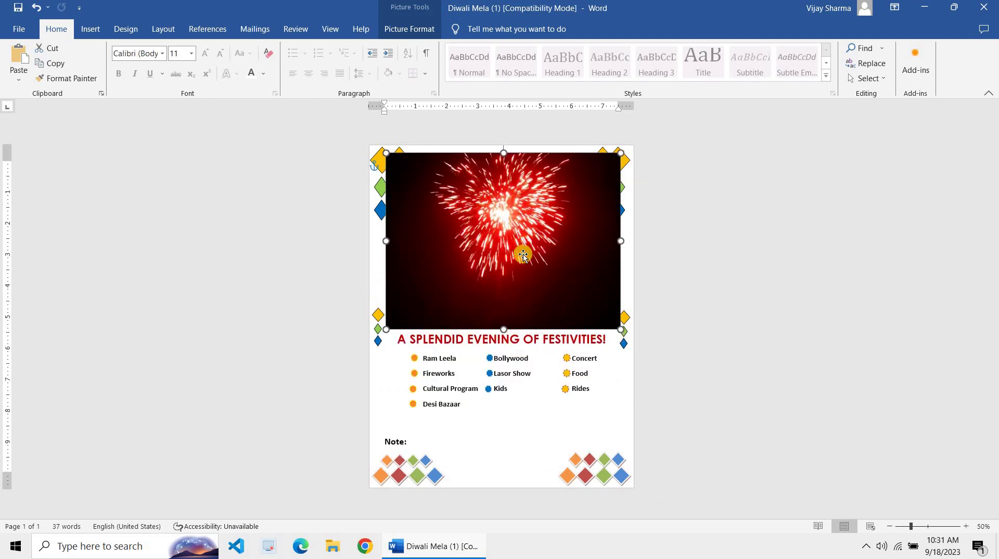
{"action": "left_click", "coordinate": [523, 255]}
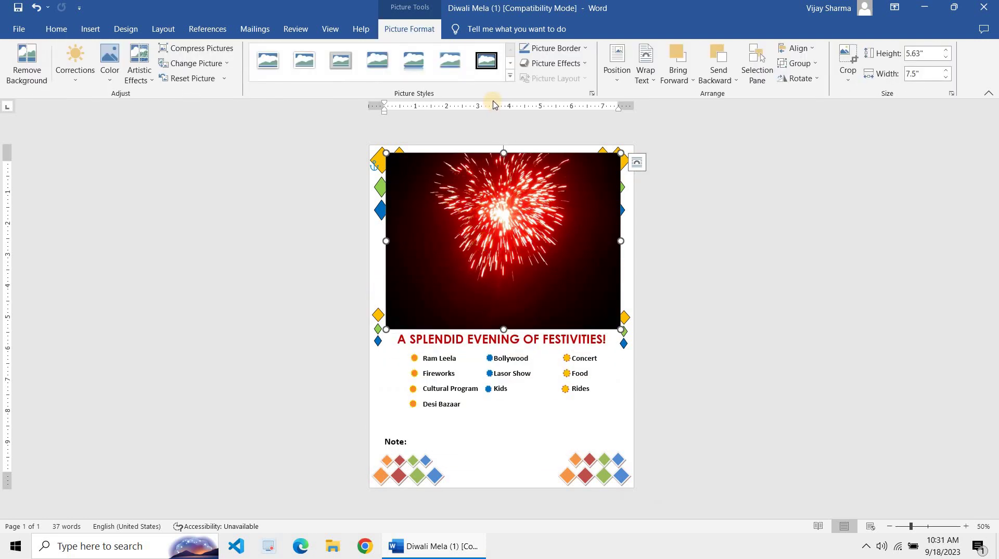
{"action": "left_click_drag", "start_coordinate": [515, 202], "coordinate": [509, 308]}
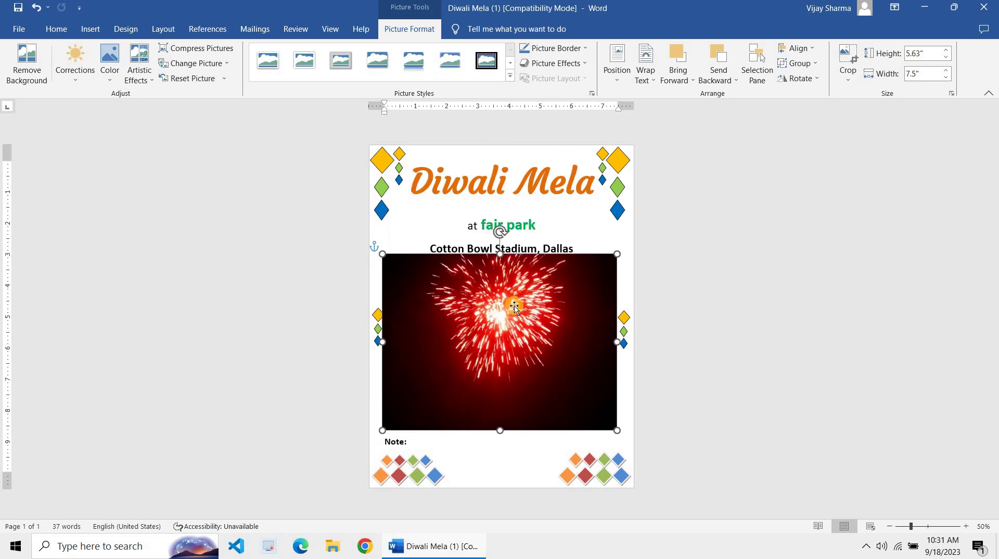
{"action": "left_click", "coordinate": [515, 79]}
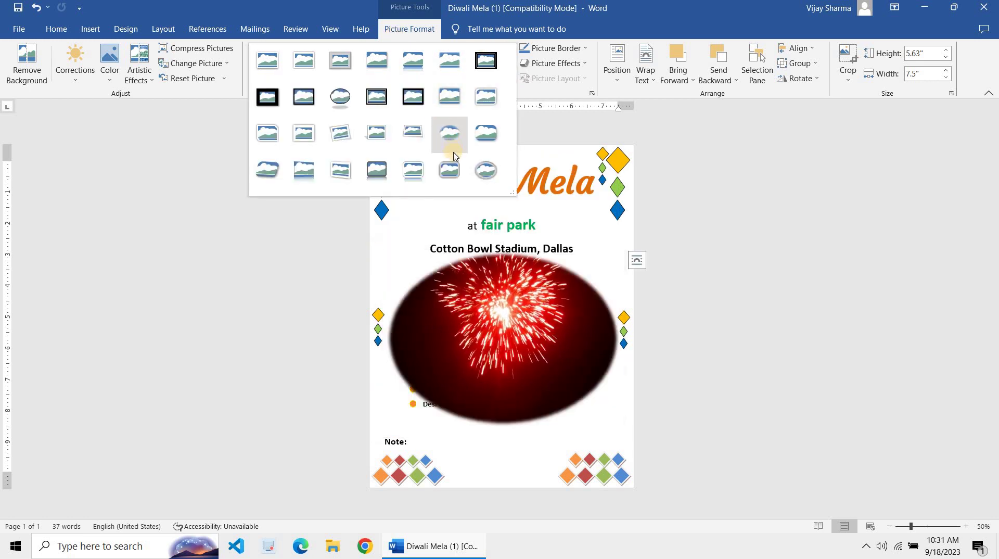
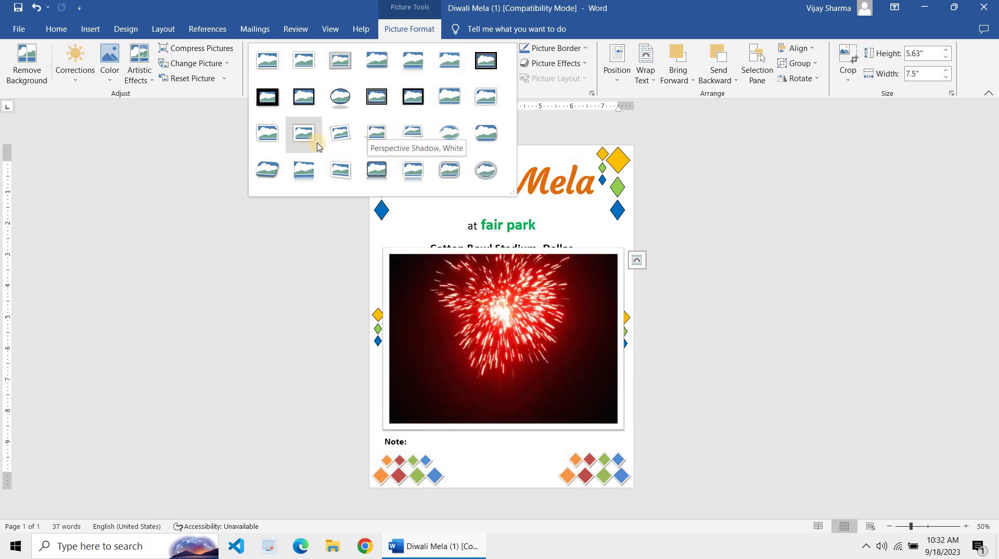
- Give the fireworks picture the Soft Edge Oval style and resize it to 3.91" × 5.22" near the page bottom
{"action": "left_click", "coordinate": [456, 134]}
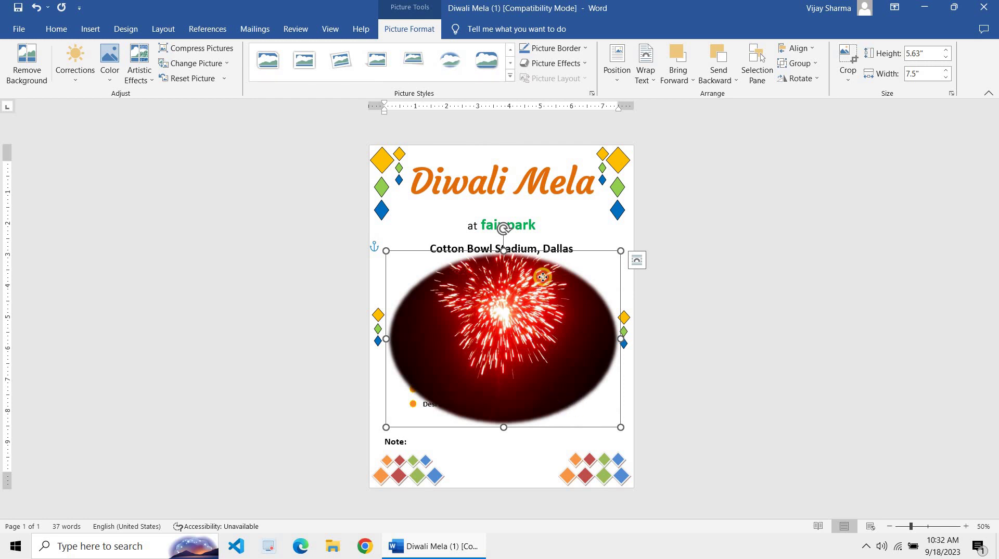
{"action": "mouse_move", "coordinate": [552, 396]}
{"action": "left_mouse_down"}
{"action": "mouse_move", "coordinate": [543, 290]}
{"action": "mouse_move", "coordinate": [528, 321]}
{"action": "left_mouse_up"}
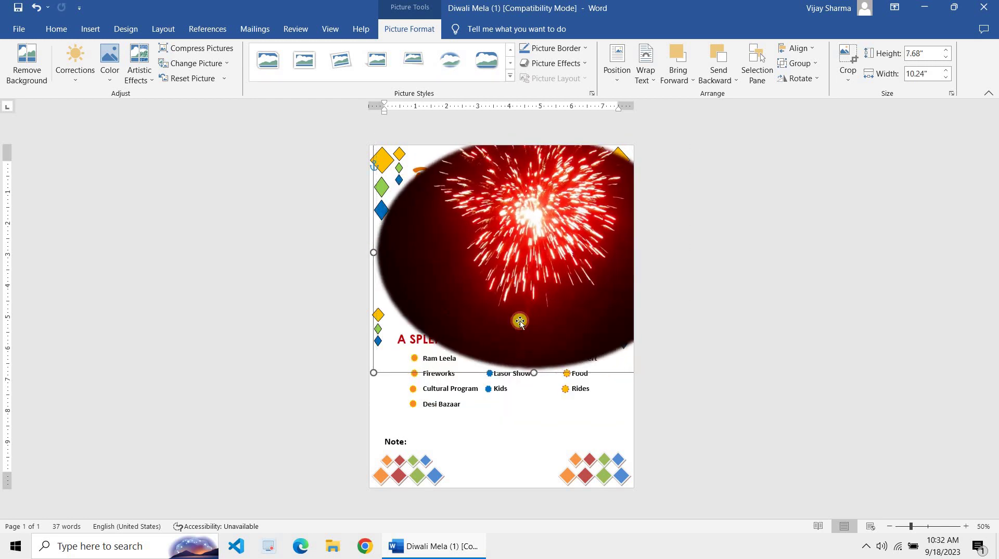
{"action": "left_click_drag", "start_coordinate": [528, 321], "coordinate": [475, 292]}
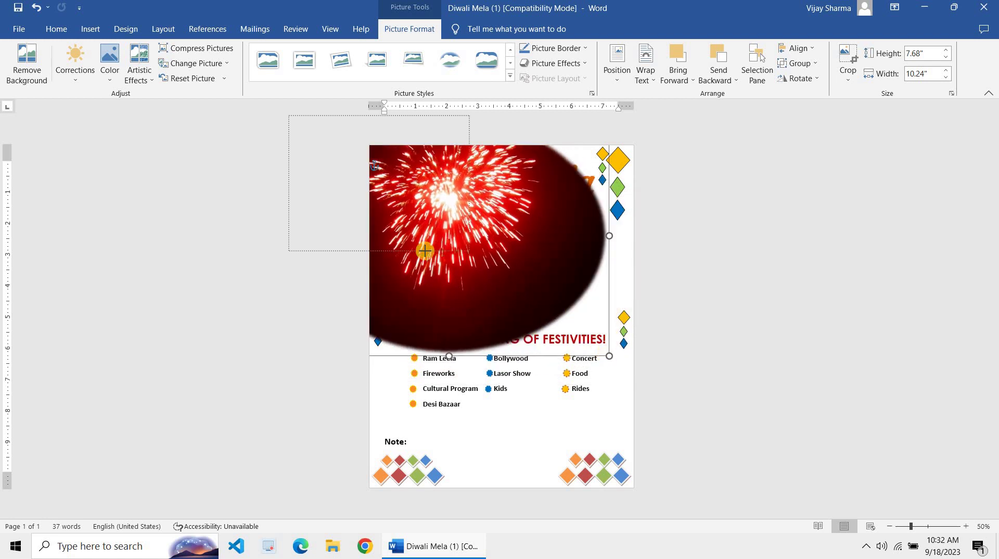
{"action": "left_click_drag", "start_coordinate": [607, 354], "coordinate": [469, 250]}
{"action": "left_click_drag", "start_coordinate": [557, 339], "coordinate": [564, 465]}
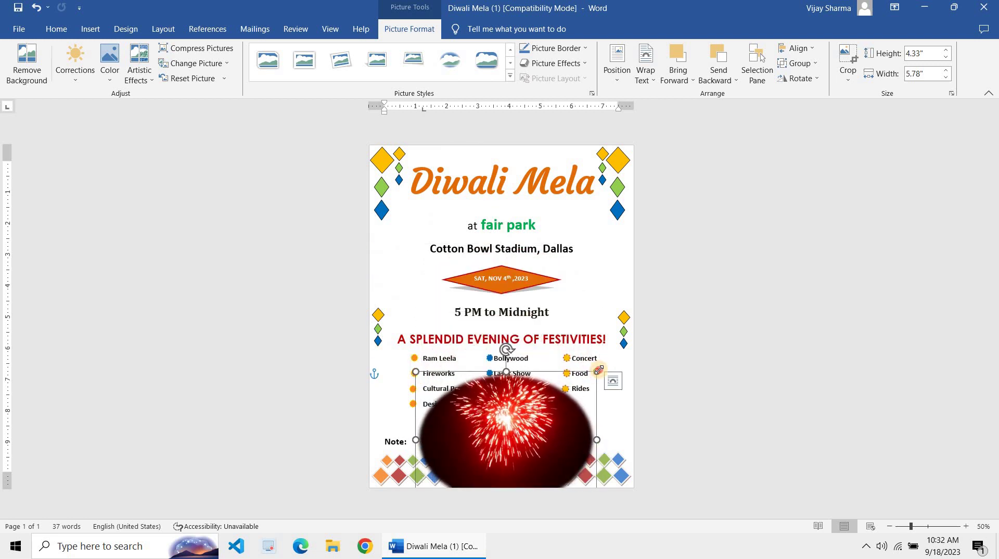
{"action": "left_click_drag", "start_coordinate": [599, 369], "coordinate": [579, 385]}
- Set the fireworks picture's text wrapping to Behind Text
{"action": "right_click", "coordinate": [528, 438]}
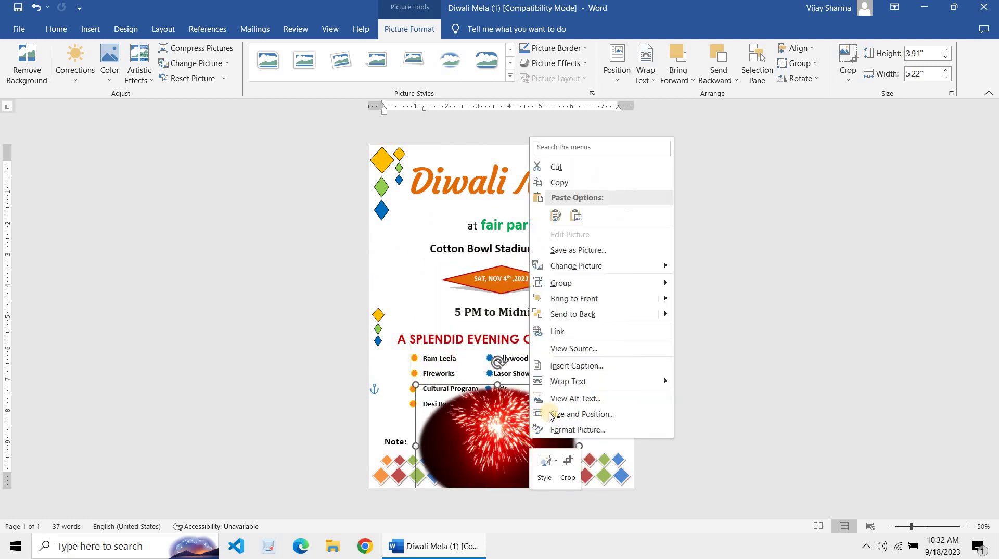
{"action": "mouse_move", "coordinate": [664, 384]}
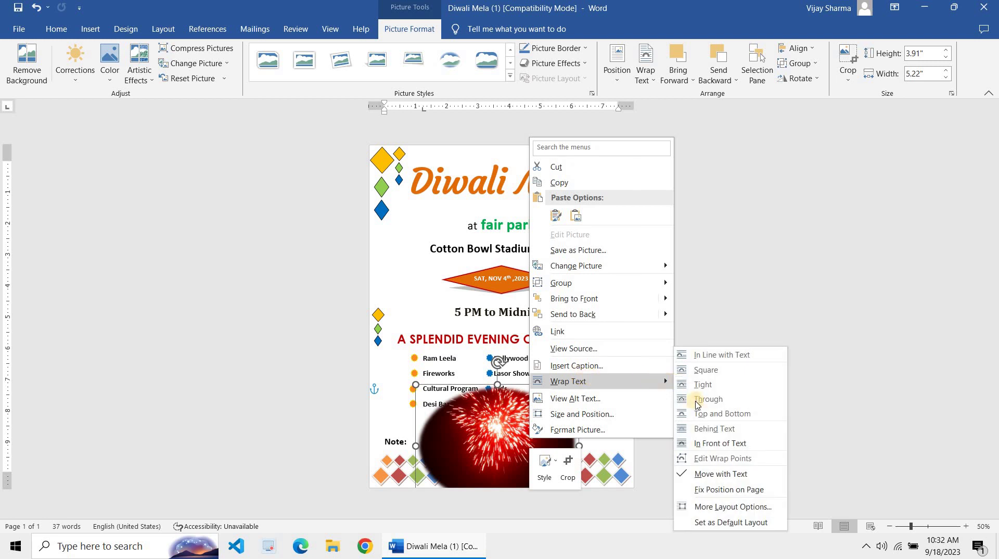
{"action": "left_click", "coordinate": [727, 427]}
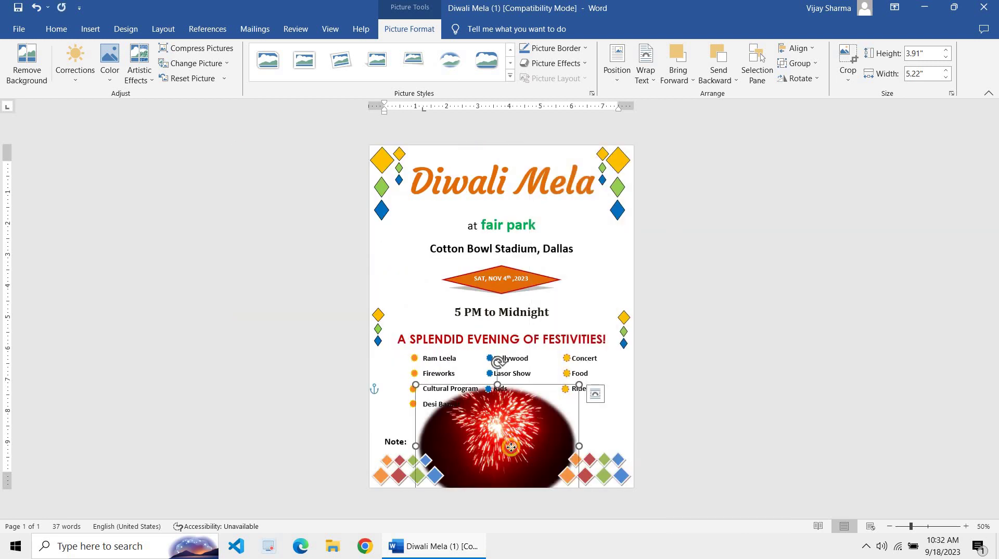
- Move the fireworks picture to the top and enlarge it to 10" × 13.33" behind the title
{"action": "left_click_drag", "start_coordinate": [510, 447], "coordinate": [511, 467]}
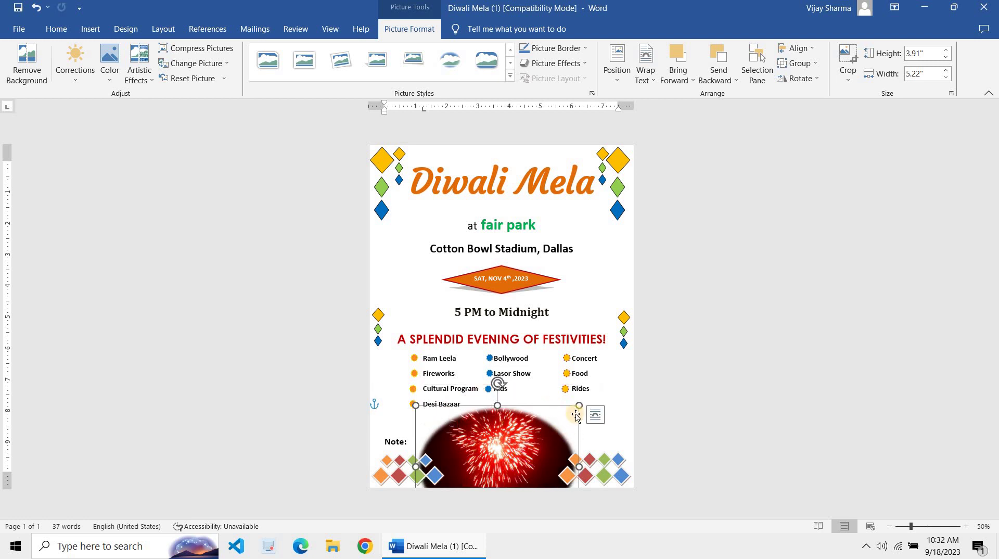
{"action": "left_click_drag", "start_coordinate": [525, 453], "coordinate": [528, 161]}
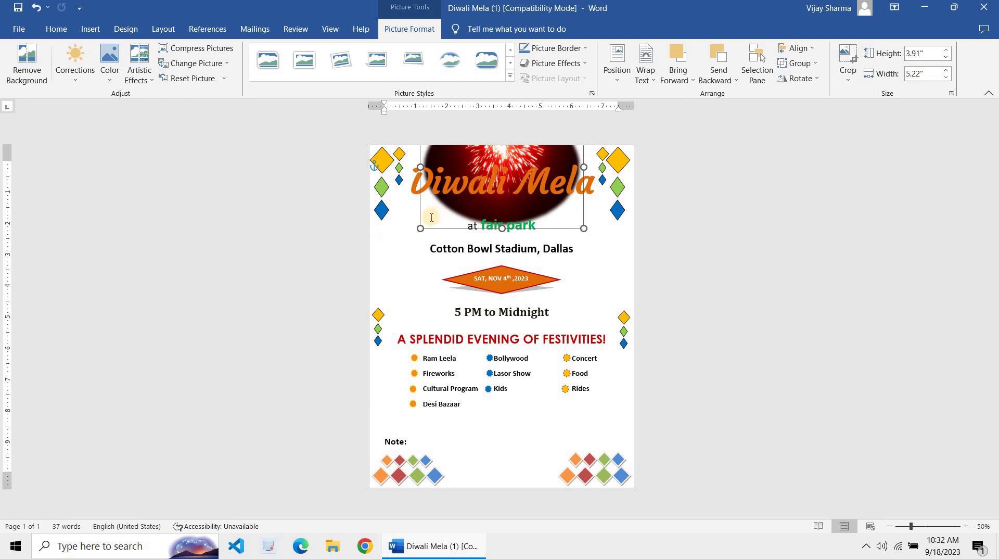
{"action": "left_click_drag", "start_coordinate": [421, 227], "coordinate": [339, 290]}
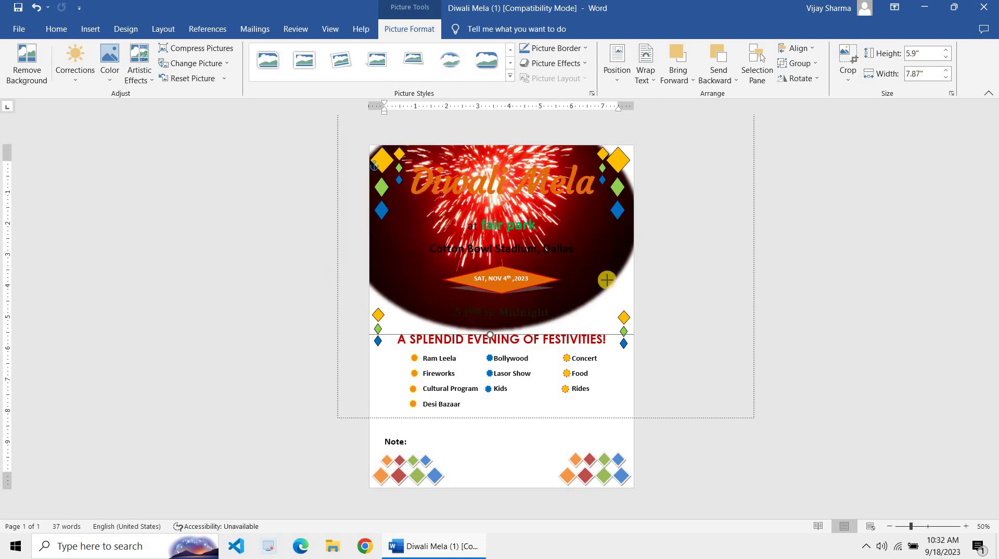
{"action": "left_click_drag", "start_coordinate": [753, 352], "coordinate": [545, 416]}
{"action": "left_click_drag", "start_coordinate": [561, 248], "coordinate": [537, 164]}
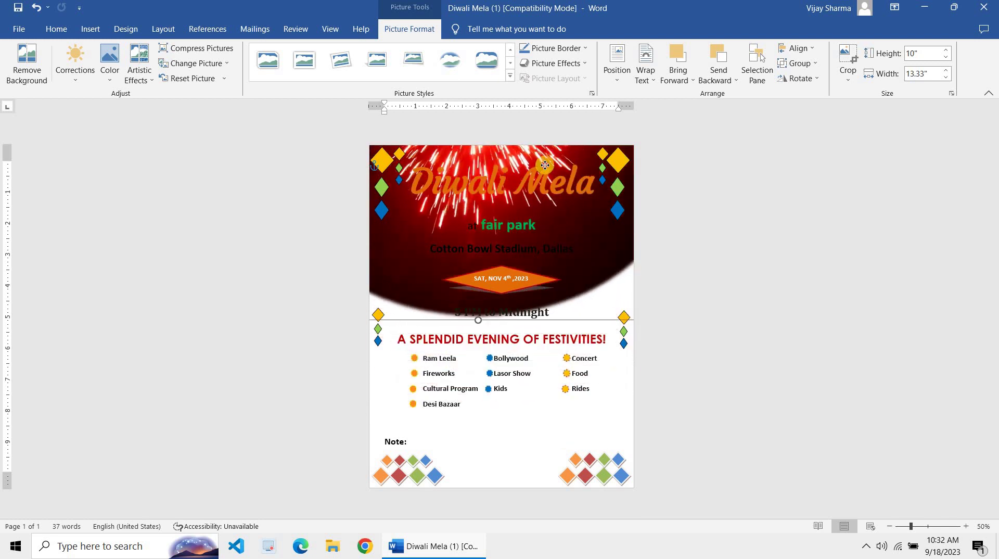
{"action": "left_click", "coordinate": [566, 255]}
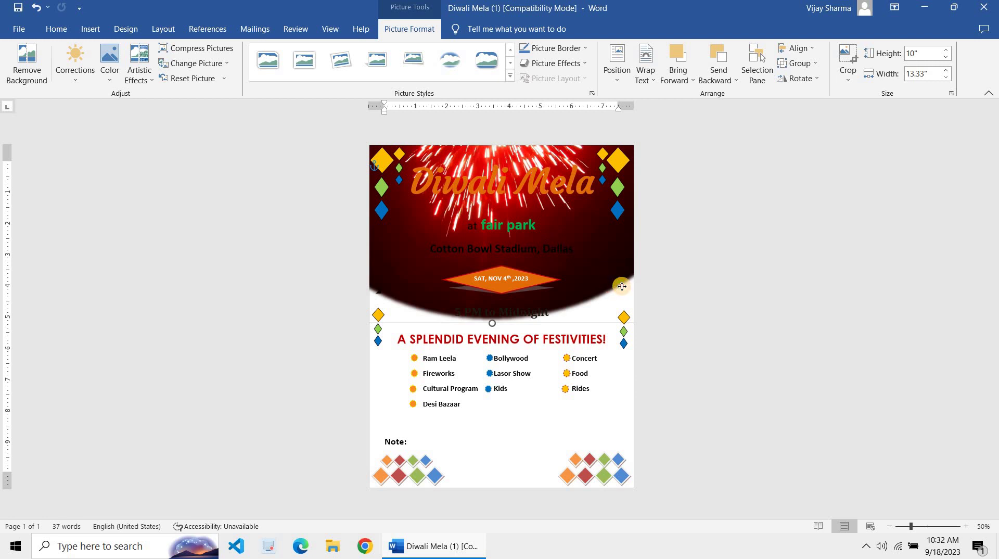
{"action": "left_click_drag", "start_coordinate": [622, 286], "coordinate": [620, 291]}
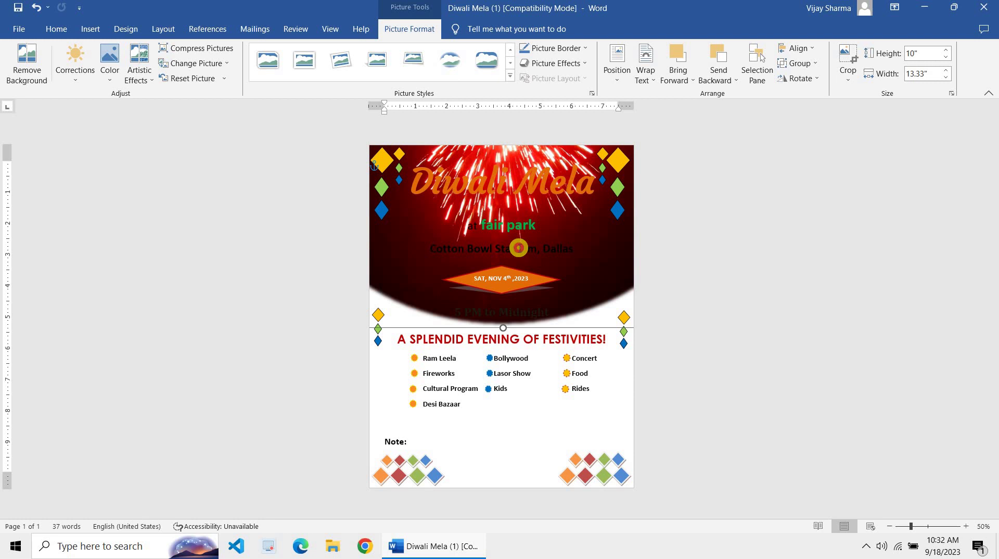
- Make the Cotton Bowl Stadium, Dallas line and the Diwali Mela title white
{"action": "triple_click", "coordinate": [518, 248]}
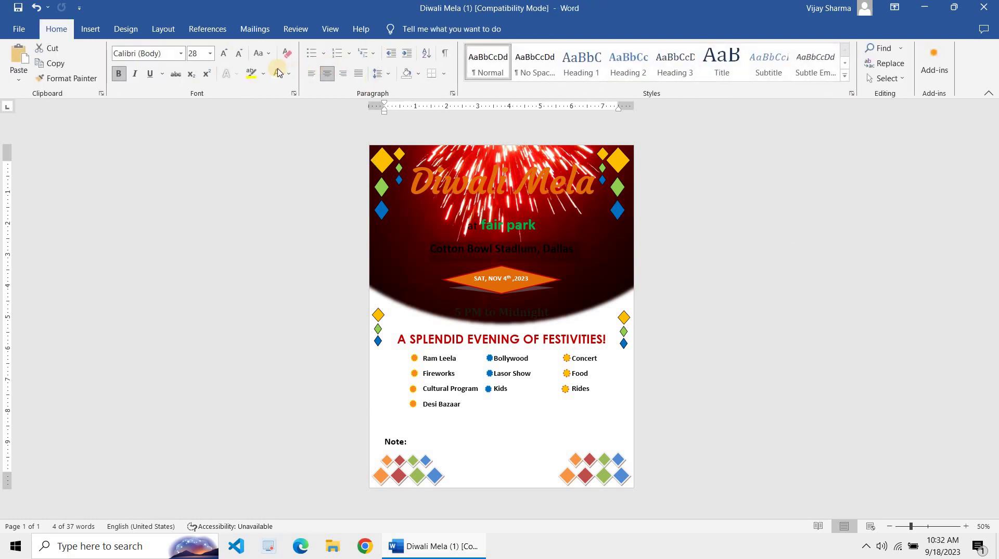
{"action": "left_click", "coordinate": [276, 73]}
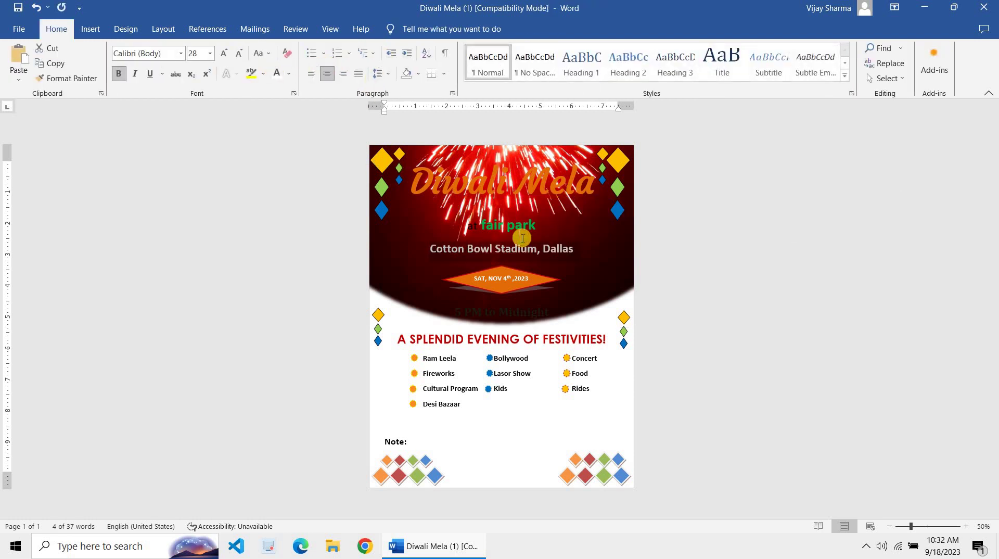
{"action": "double_click", "coordinate": [447, 192]}
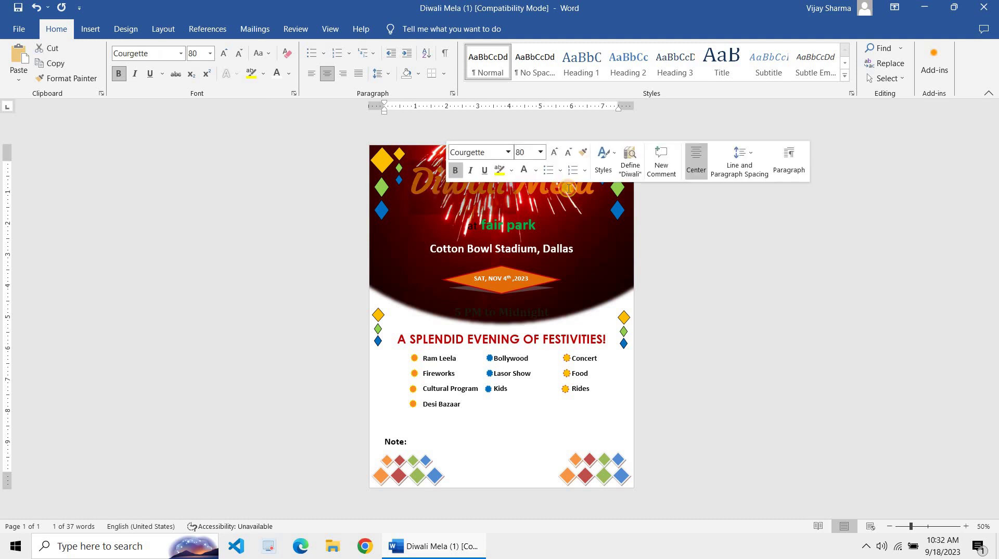
{"action": "double_click", "coordinate": [593, 188]}
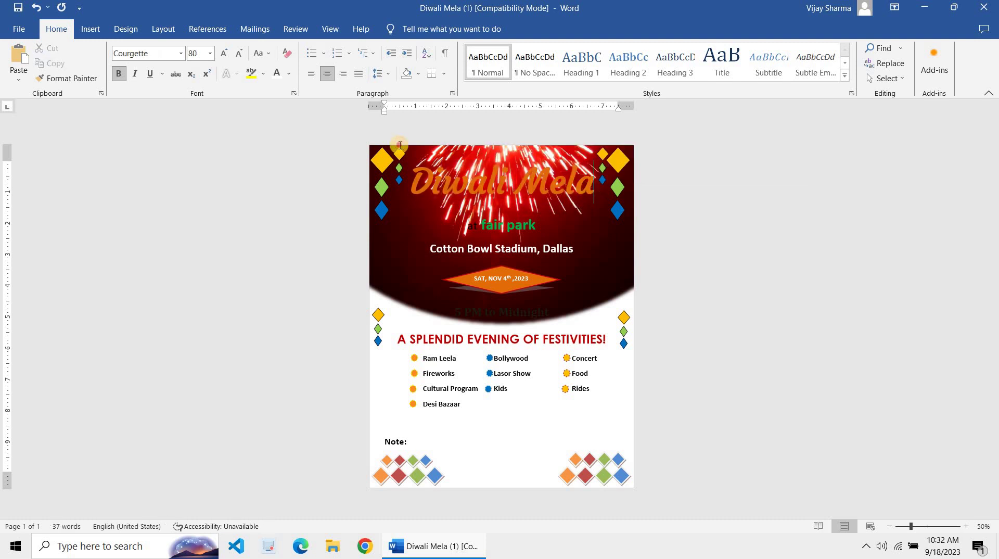
{"action": "left_click", "coordinate": [414, 165]}
{"action": "left_click", "coordinate": [419, 179]}
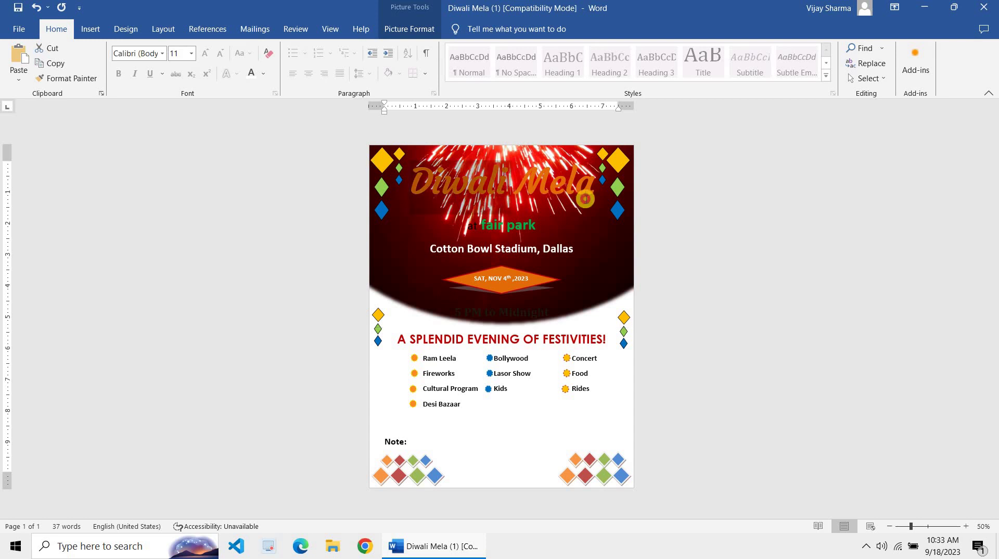
{"action": "left_click", "coordinate": [585, 198]}
{"action": "double_click", "coordinate": [585, 198]}
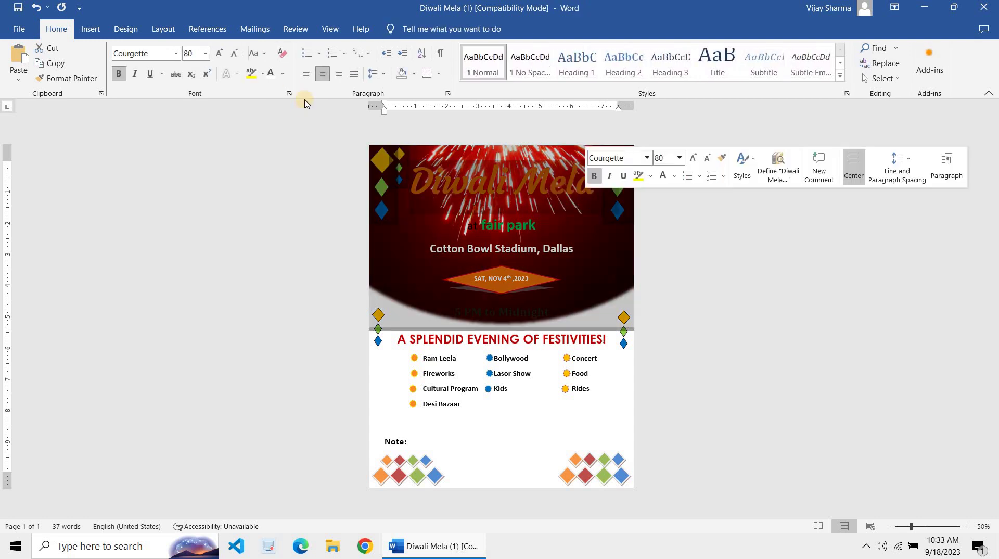
{"action": "left_click", "coordinate": [277, 73]}
- Raise the fireworks header picture so the 5 PM to Midnight line is uncovered
{"action": "left_click", "coordinate": [456, 252]}
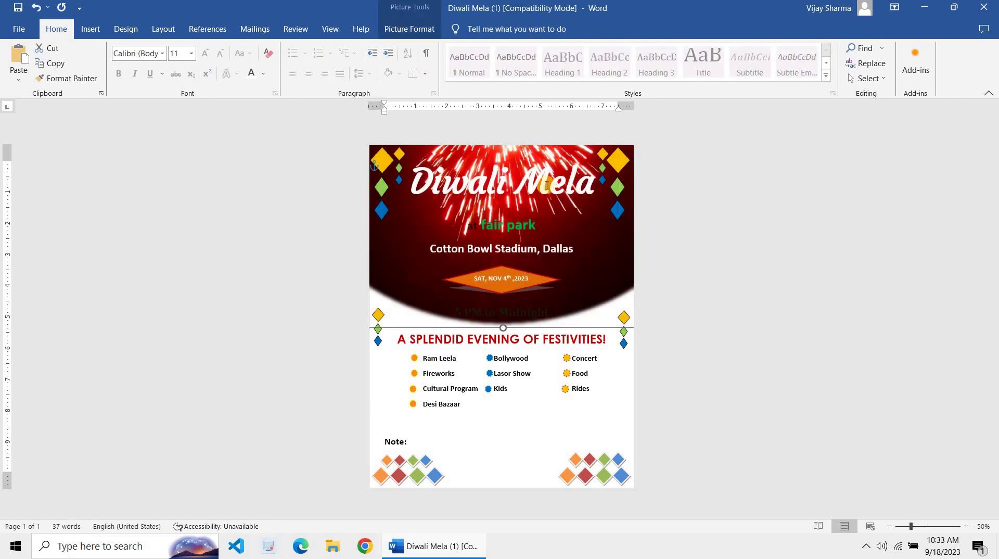
{"action": "left_click_drag", "start_coordinate": [590, 245], "coordinate": [595, 209]}
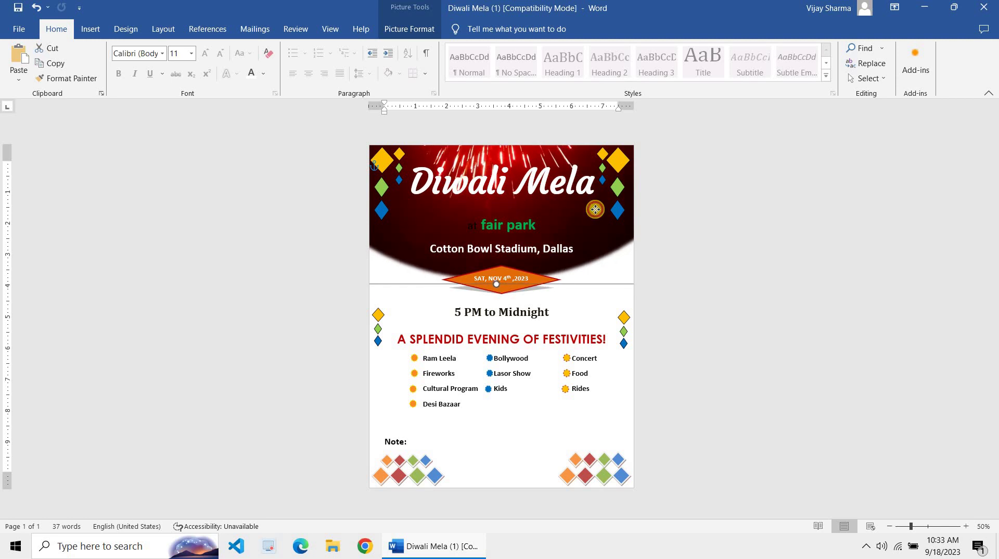
{"action": "left_click", "coordinate": [624, 266]}
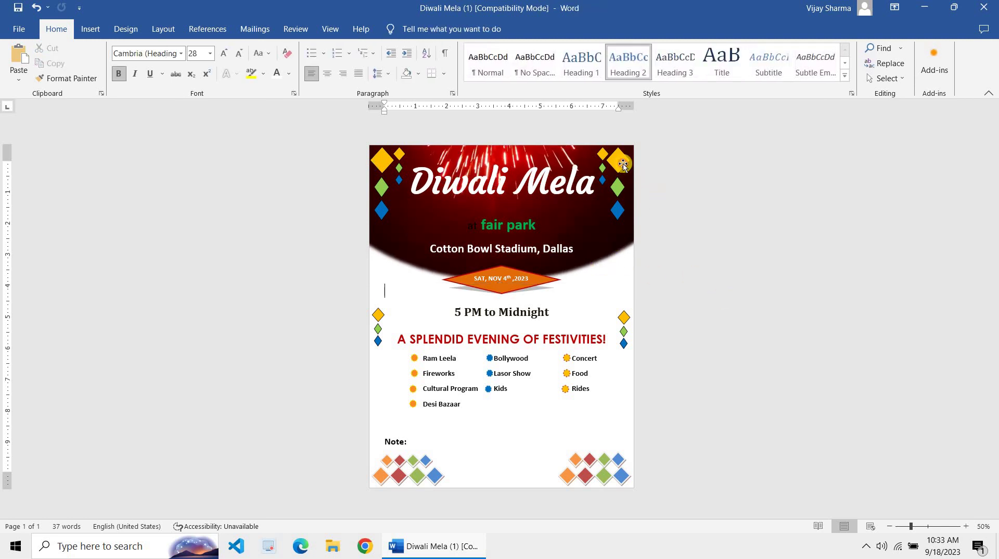
{"action": "left_click", "coordinate": [605, 163]}
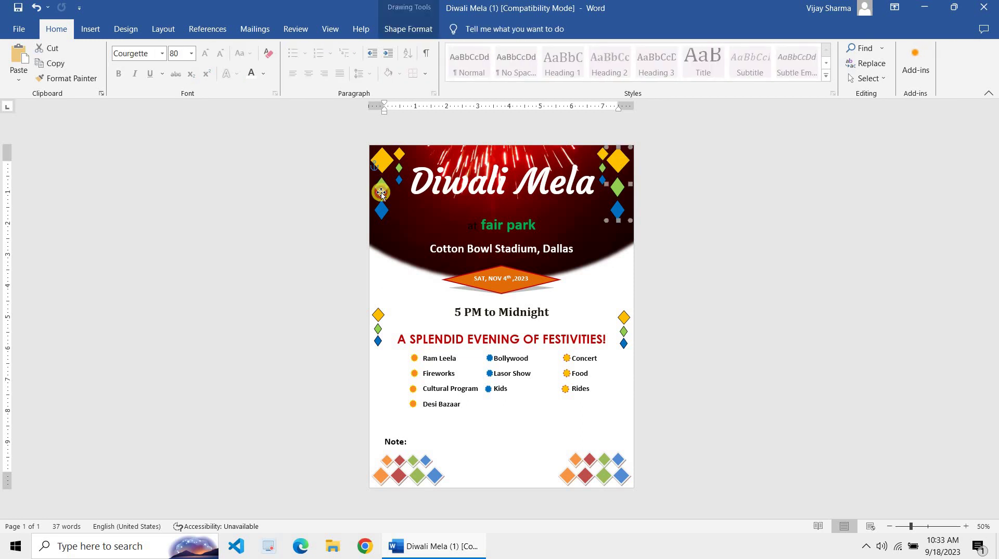
{"action": "left_click", "coordinate": [370, 263]}
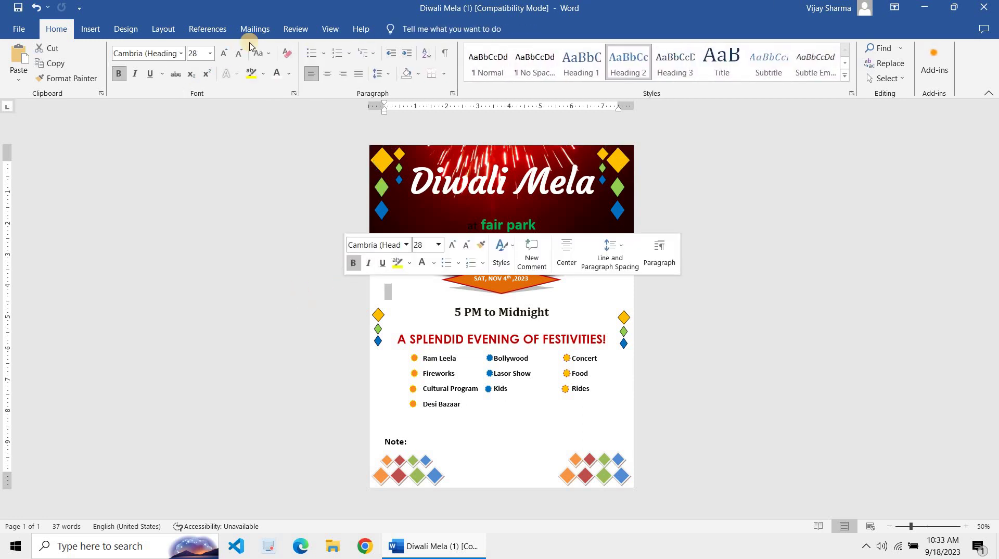
- Apply the Red Violet colour scheme from the Design tab's Colors list
{"action": "left_click", "coordinate": [126, 27]}
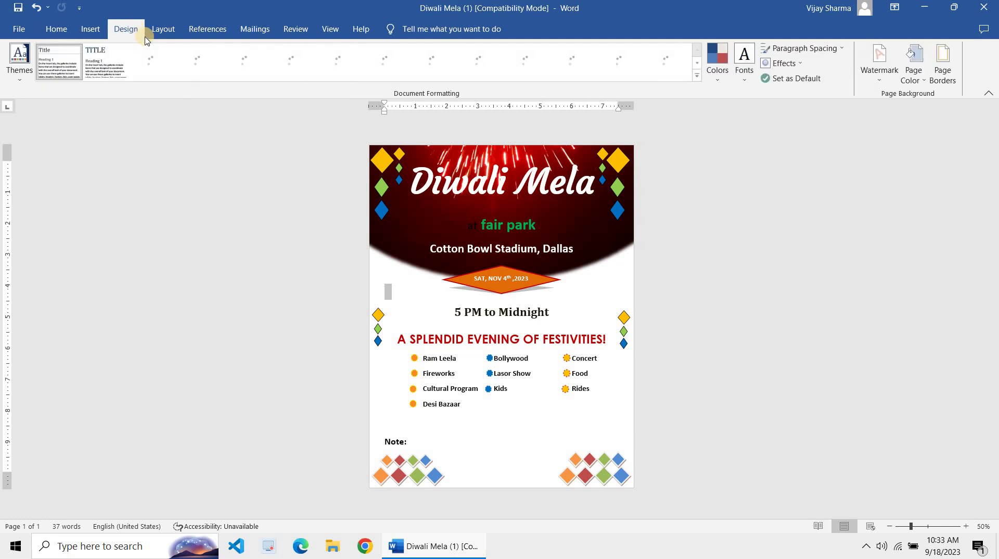
{"action": "left_click", "coordinate": [718, 73]}
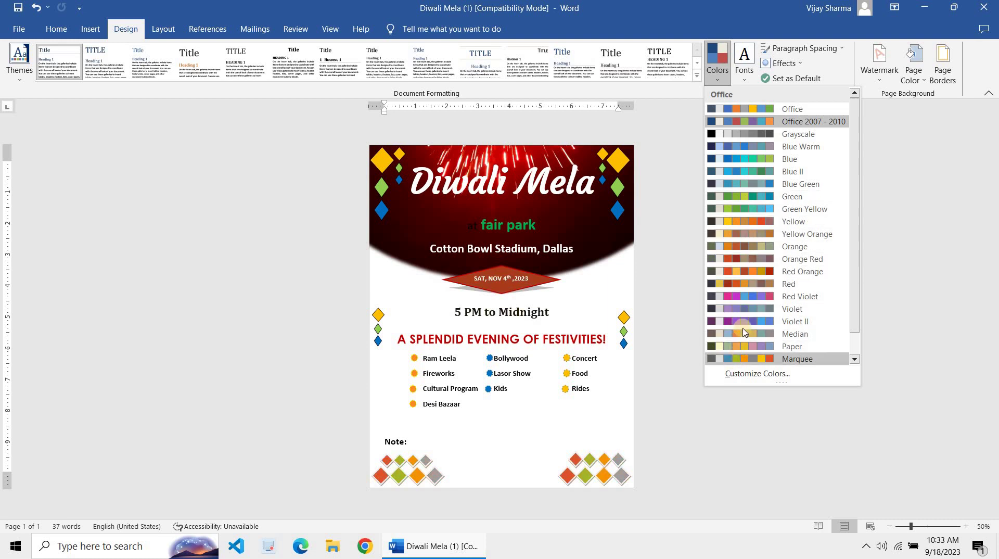
{"action": "scroll", "coordinate": [749, 240], "scroll_direction": "down", "scroll_amount": 2}
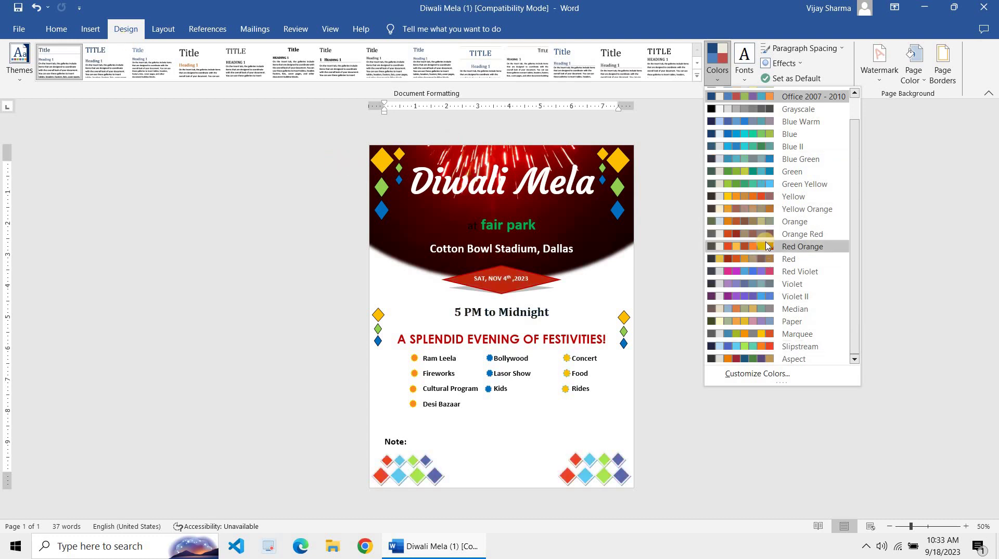
{"action": "scroll", "coordinate": [765, 244], "scroll_direction": "up", "scroll_amount": 2}
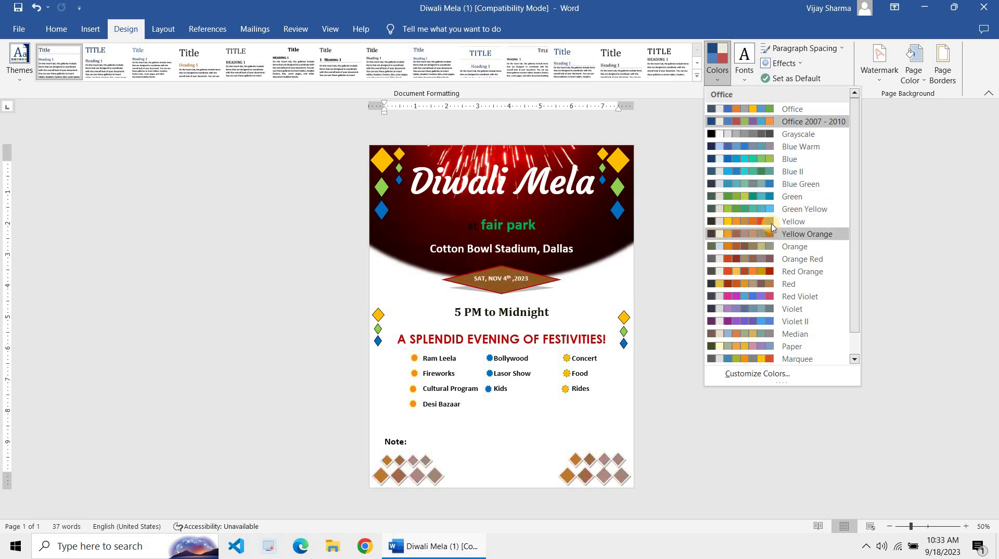
{"action": "left_click", "coordinate": [771, 297]}
- Give the top-right header diamond group a purple shape style
{"action": "scroll", "coordinate": [693, 265], "scroll_direction": "up", "scroll_amount": 2, "text": "ctrl"}
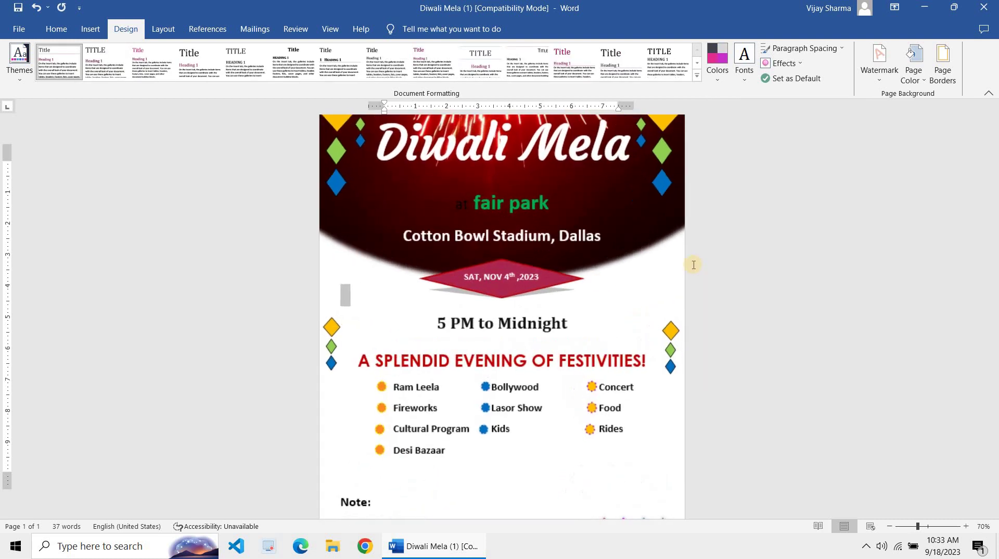
{"action": "scroll", "coordinate": [642, 276], "scroll_direction": "up", "scroll_amount": 1}
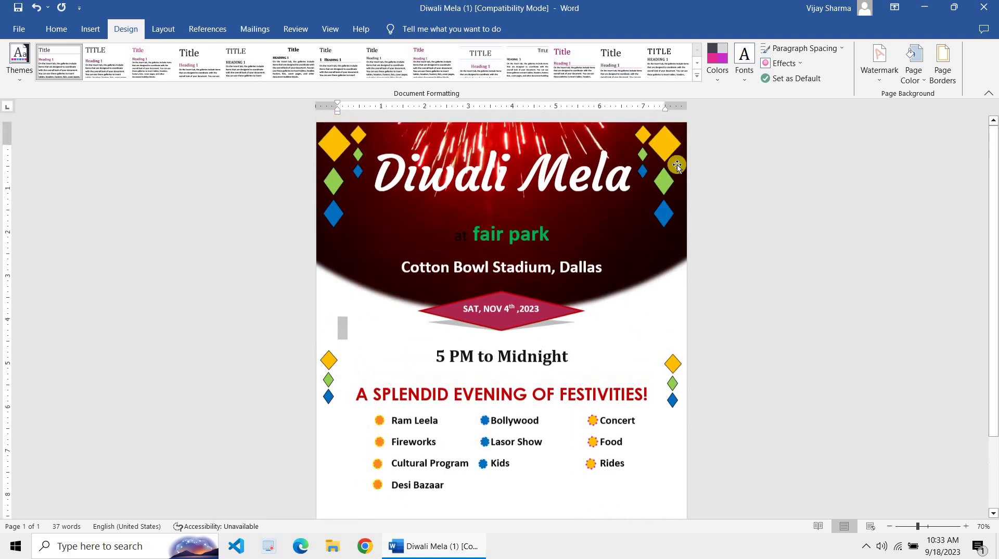
{"action": "left_click", "coordinate": [666, 141]}
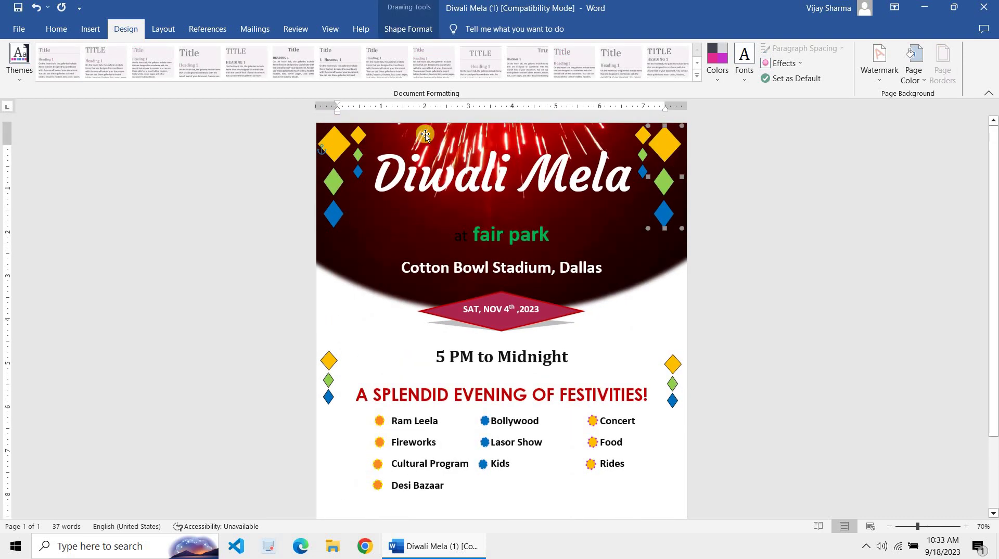
{"action": "double_click", "coordinate": [672, 152]}
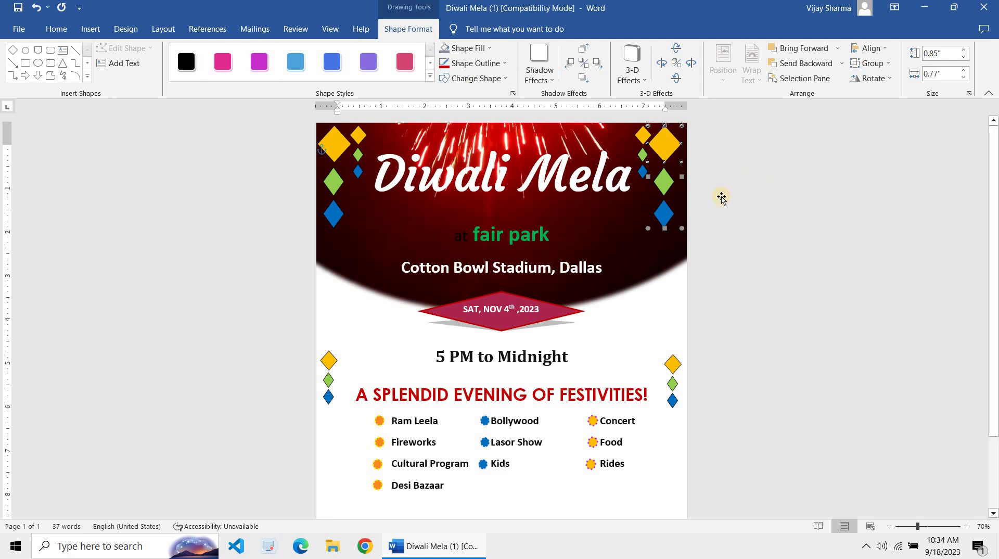
{"action": "left_click", "coordinate": [662, 228]}
{"action": "left_click", "coordinate": [662, 227]}
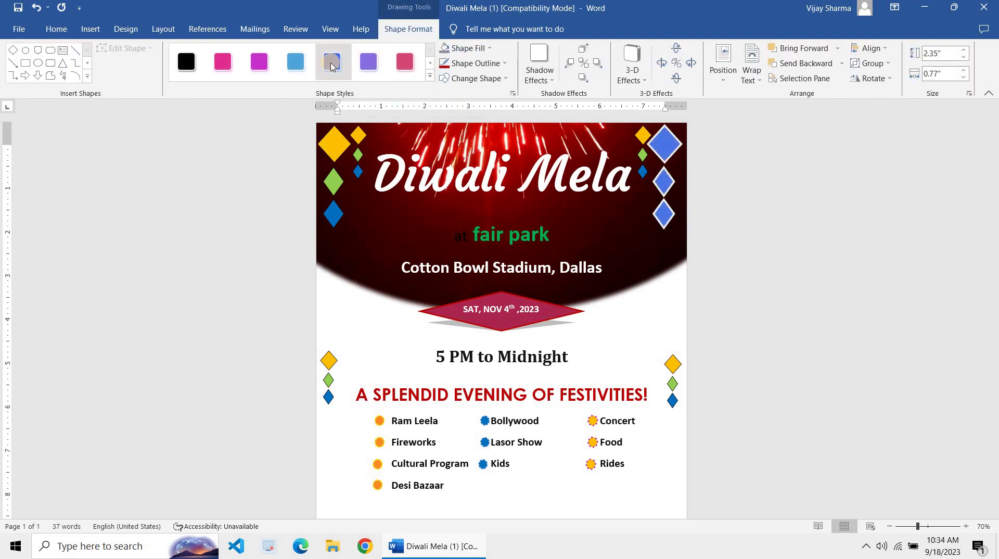
{"action": "left_click", "coordinate": [376, 67]}
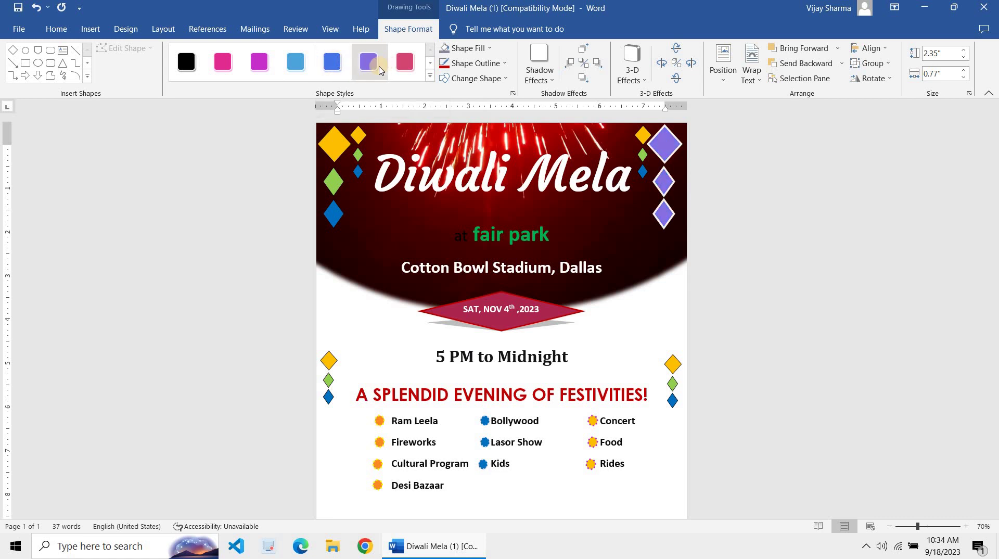
- Style the left diamonds light blue, the small top-left diamonds purple, and the small top-right diamonds blue
{"action": "left_click", "coordinate": [339, 142]}
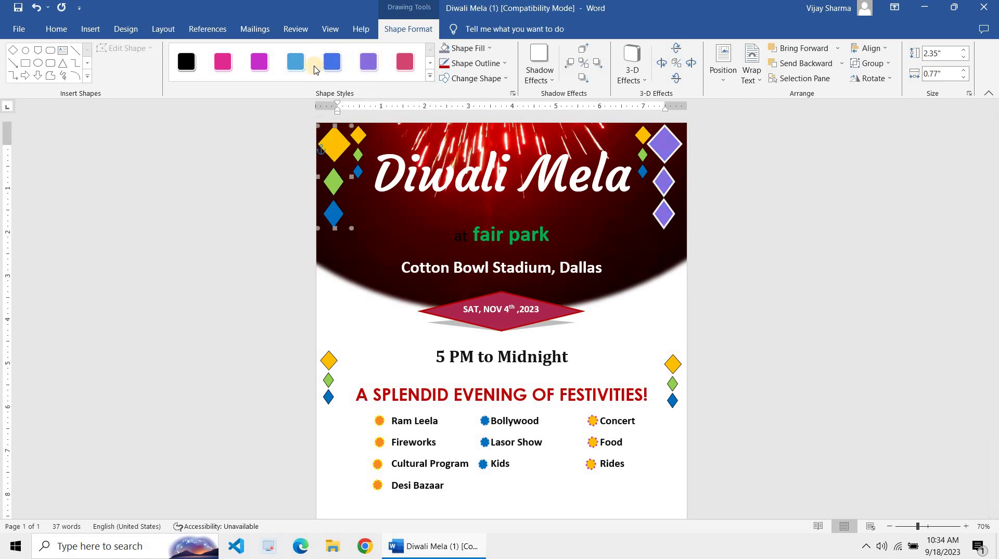
{"action": "left_click", "coordinate": [283, 68]}
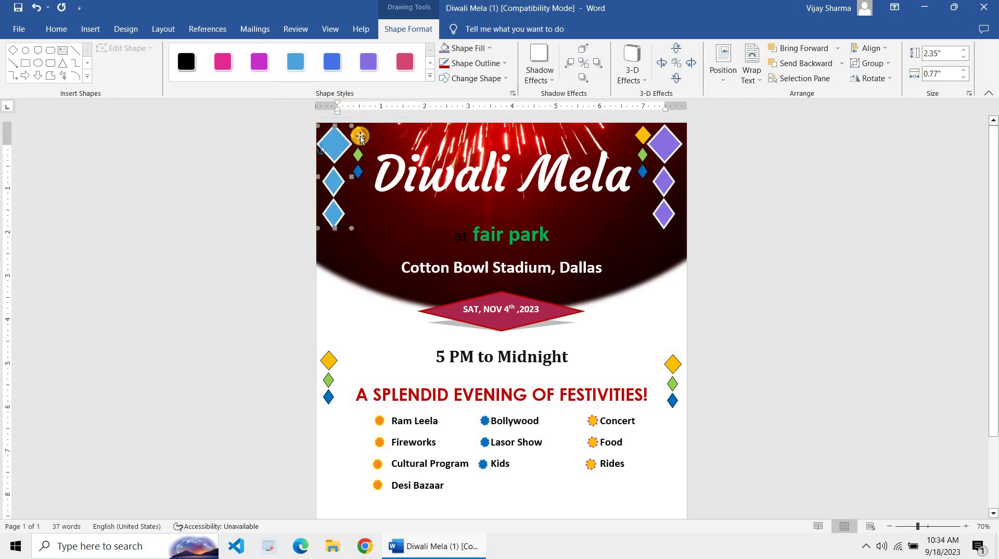
{"action": "left_click", "coordinate": [430, 77]}
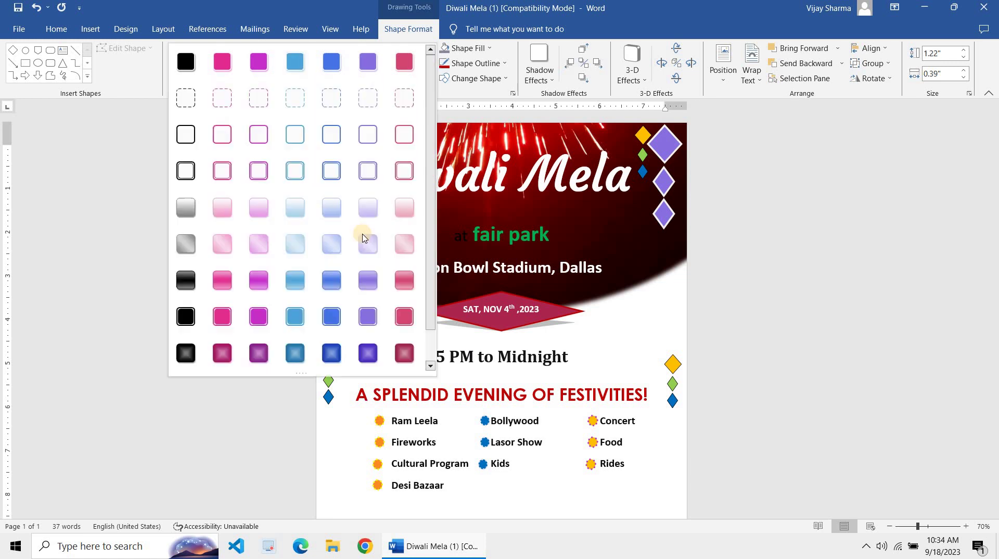
{"action": "left_click", "coordinate": [364, 346]}
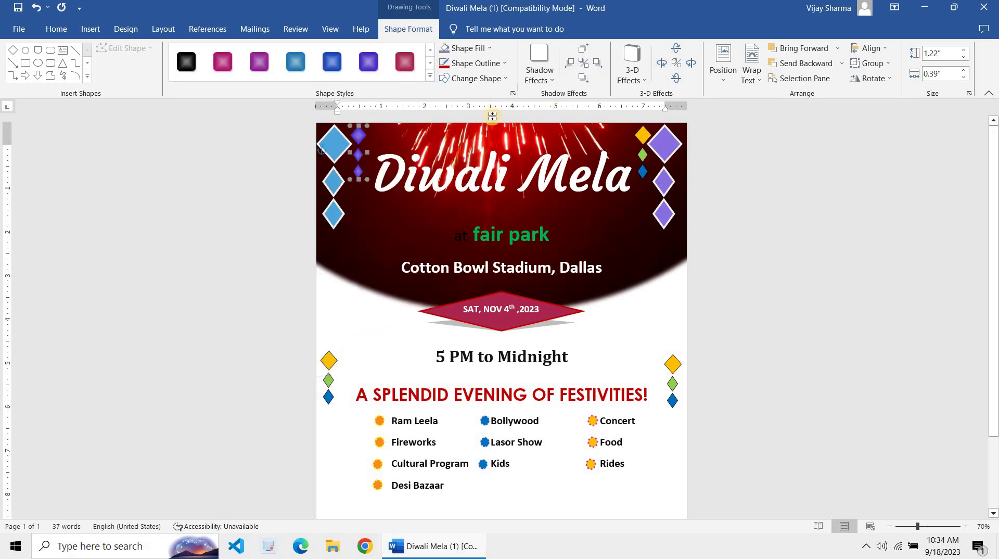
{"action": "left_click", "coordinate": [295, 61]}
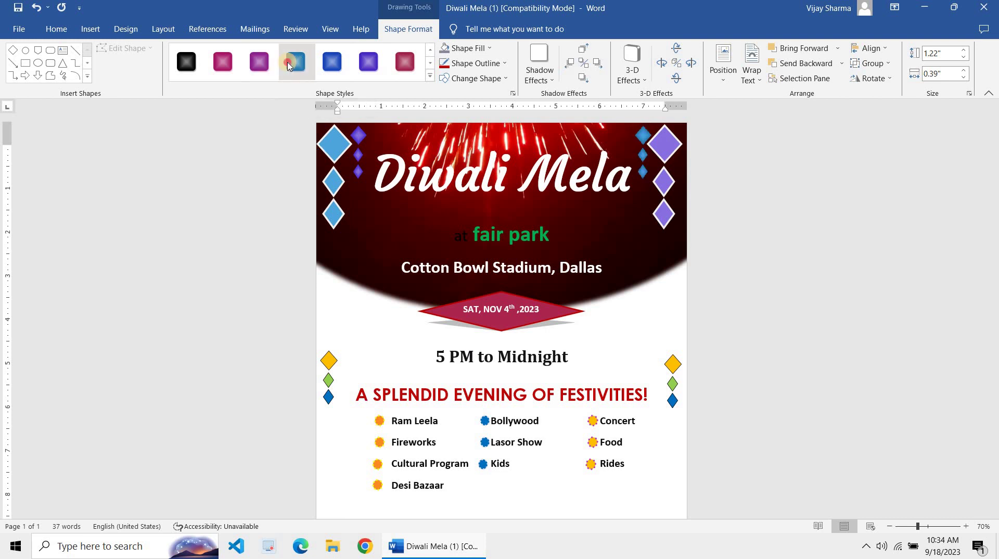
- Apply a blue shape style to both diamond groups beside the 5 PM to Midnight line
{"action": "left_click", "coordinate": [734, 312]}
{"action": "scroll", "coordinate": [734, 313], "scroll_direction": "down", "scroll_amount": 3}
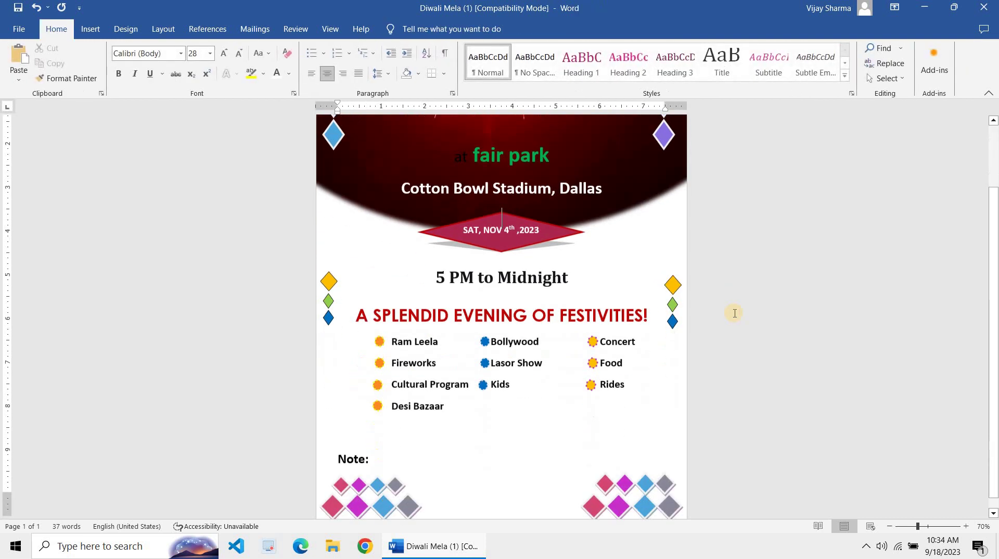
{"action": "scroll", "coordinate": [733, 312], "scroll_direction": "up", "scroll_amount": 3}
{"action": "scroll", "coordinate": [679, 359], "scroll_direction": "down", "scroll_amount": 1}
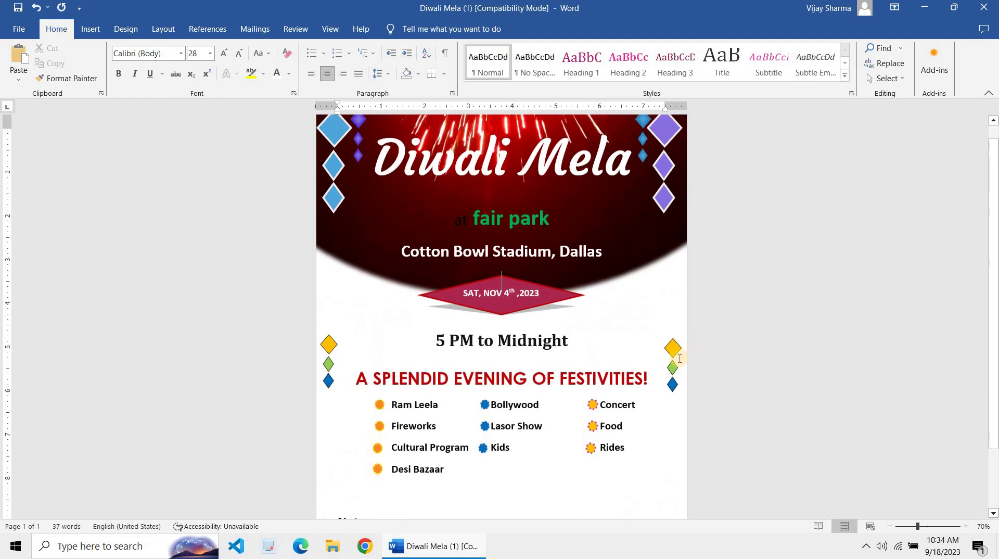
{"action": "left_click", "coordinate": [680, 358]}
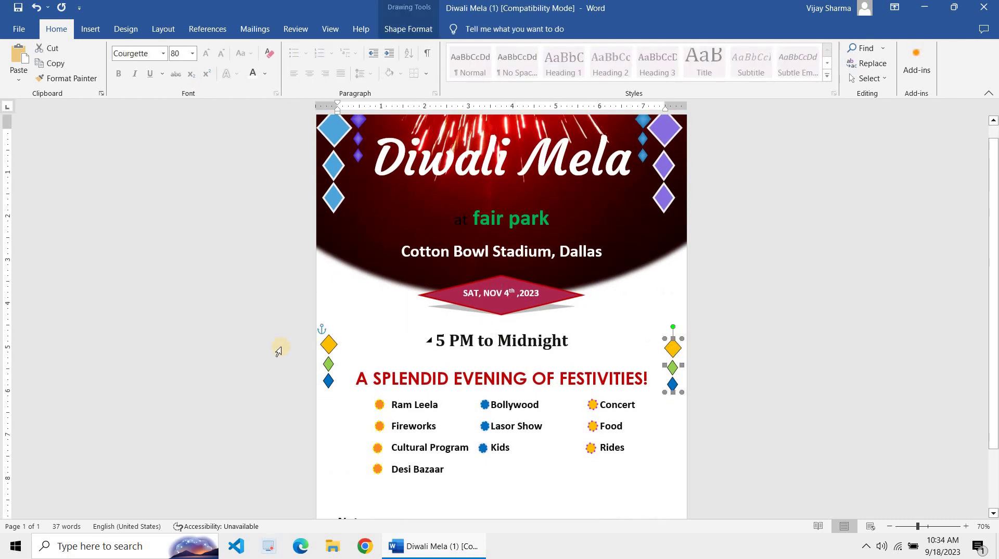
{"action": "left_click", "coordinate": [328, 347], "text": "shift"}
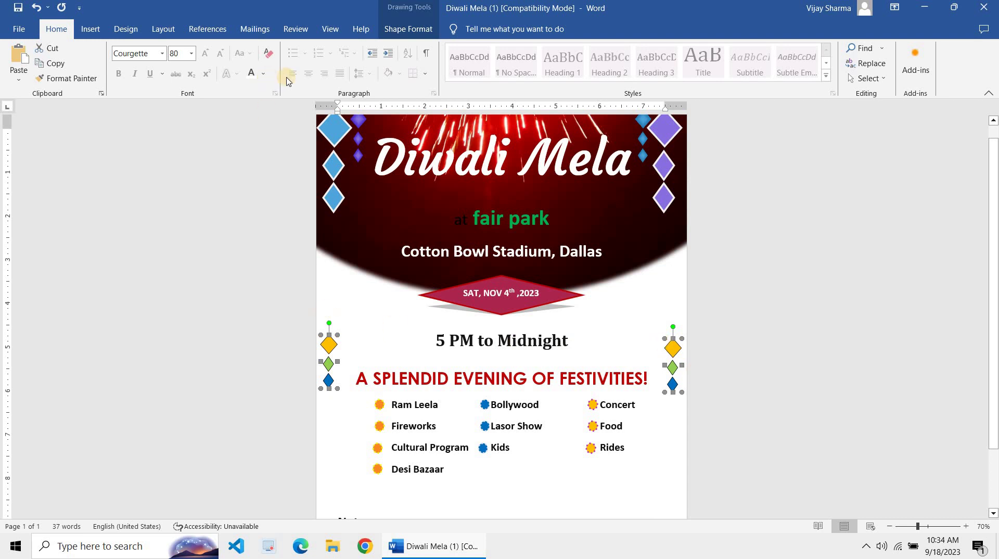
{"action": "left_click", "coordinate": [408, 28]}
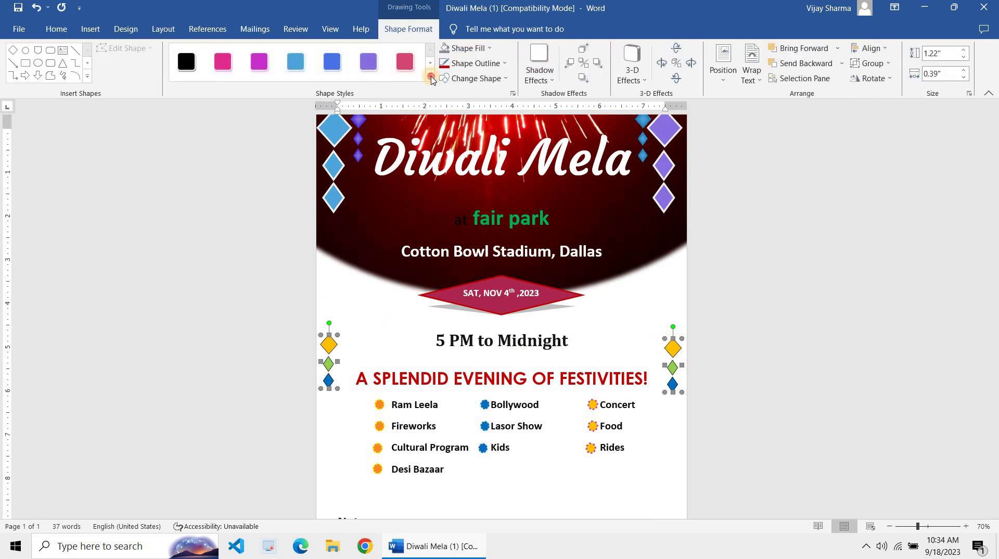
{"action": "left_click", "coordinate": [431, 77]}
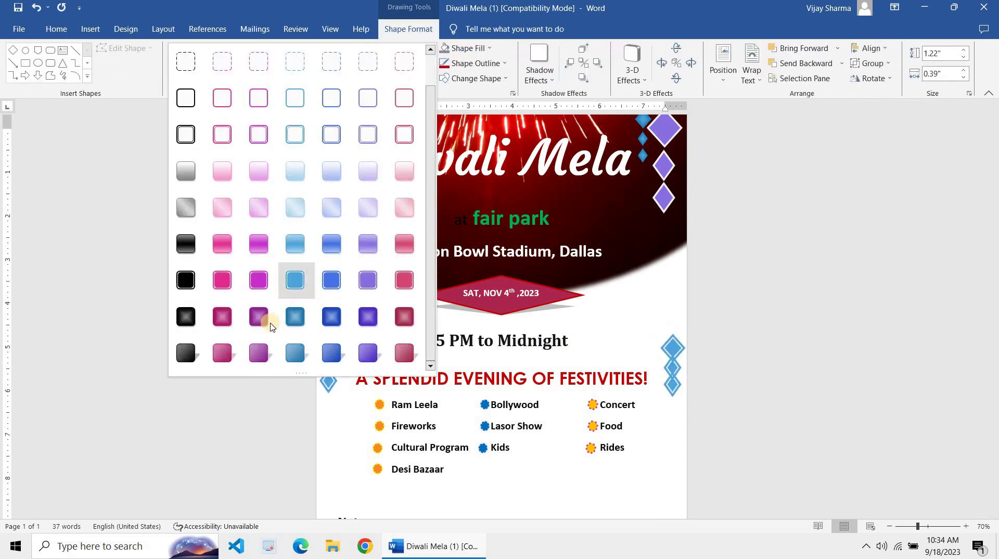
{"action": "left_click", "coordinate": [291, 323]}
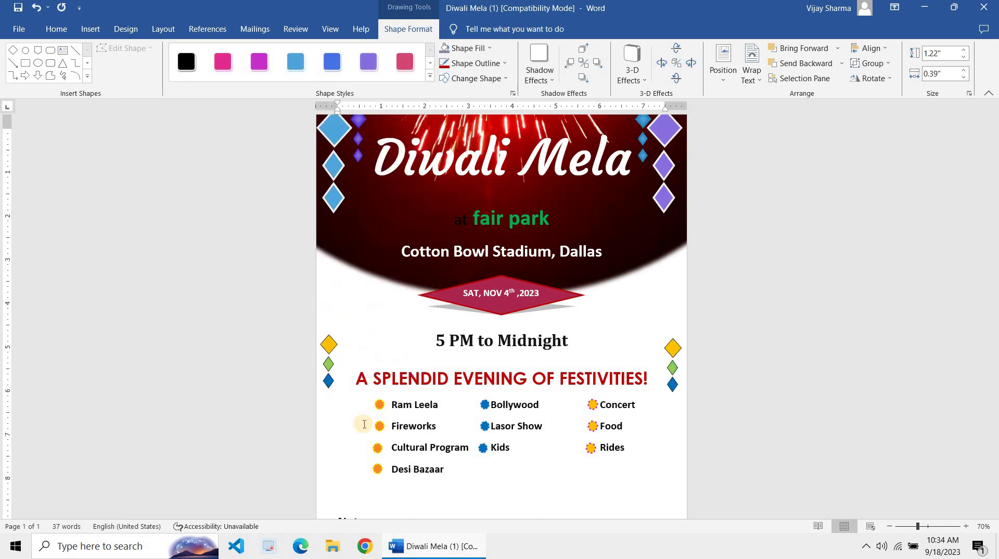
{"action": "scroll", "coordinate": [370, 451], "scroll_direction": "down", "scroll_amount": 3}
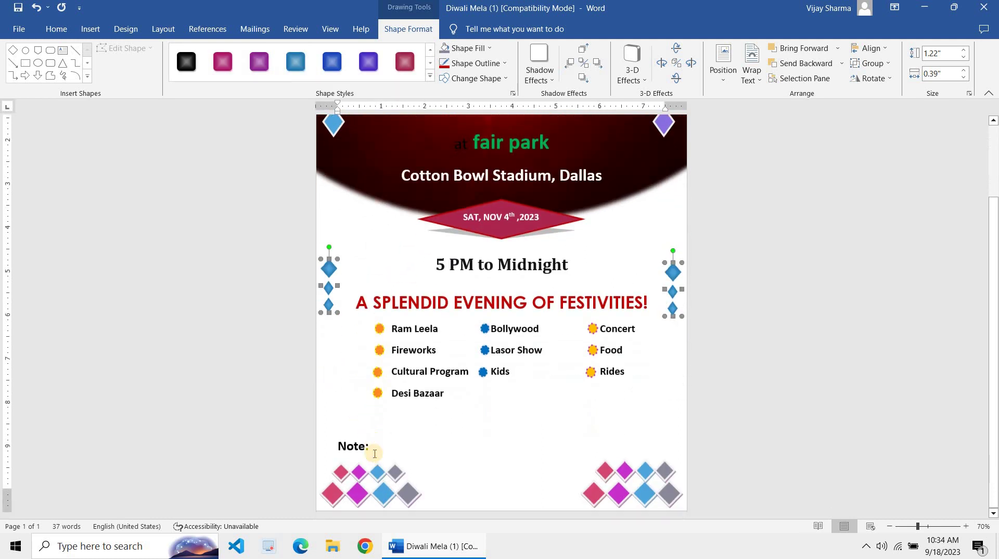
{"action": "left_click", "coordinate": [502, 458]}
- Change the 'at fair park' line's font colour to gold
{"action": "scroll", "coordinate": [503, 459], "scroll_direction": "up", "scroll_amount": 3}
{"action": "scroll", "coordinate": [503, 459], "scroll_direction": "down", "scroll_amount": 1}
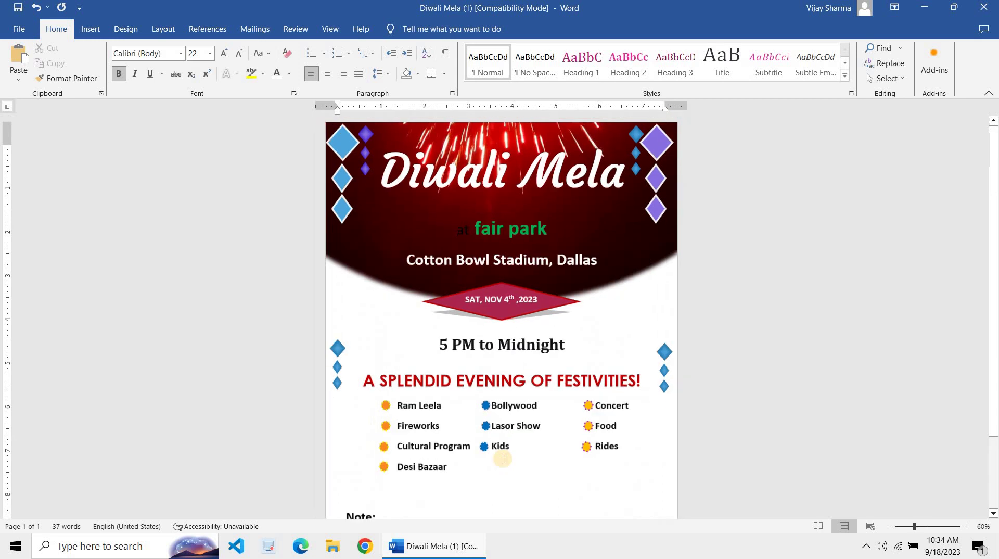
{"action": "scroll", "coordinate": [502, 457], "scroll_direction": "down", "scroll_amount": 3}
{"action": "scroll", "coordinate": [501, 458], "scroll_direction": "up", "scroll_amount": 1}
{"action": "scroll", "coordinate": [520, 395], "scroll_direction": "up", "scroll_amount": 1}
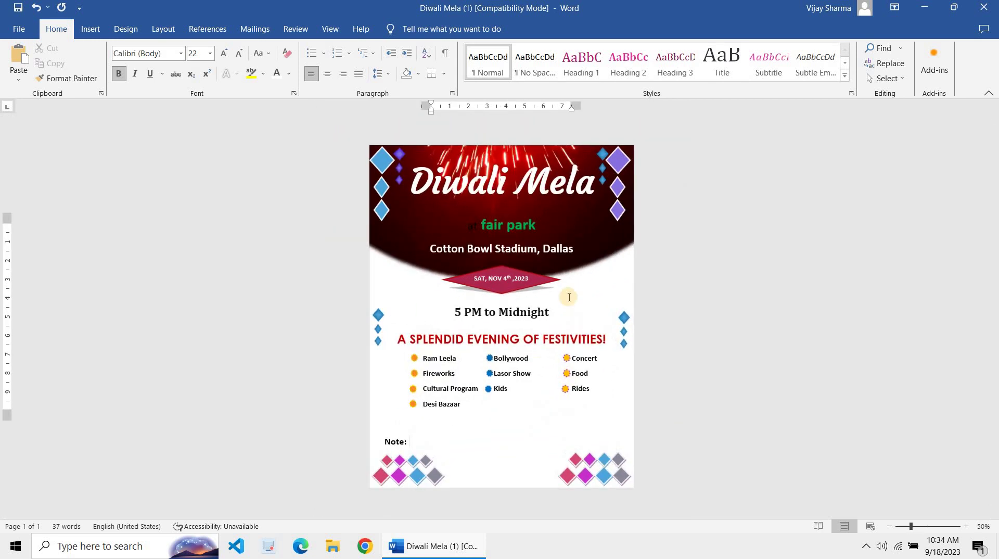
{"action": "triple_click", "coordinate": [472, 229]}
{"action": "right_click", "coordinate": [471, 229]}
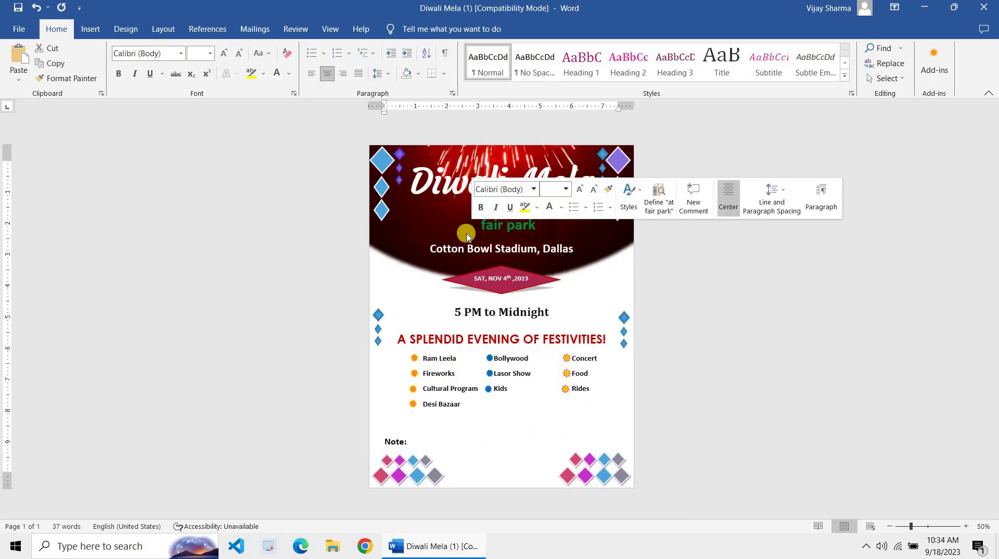
{"action": "left_click", "coordinate": [479, 242]}
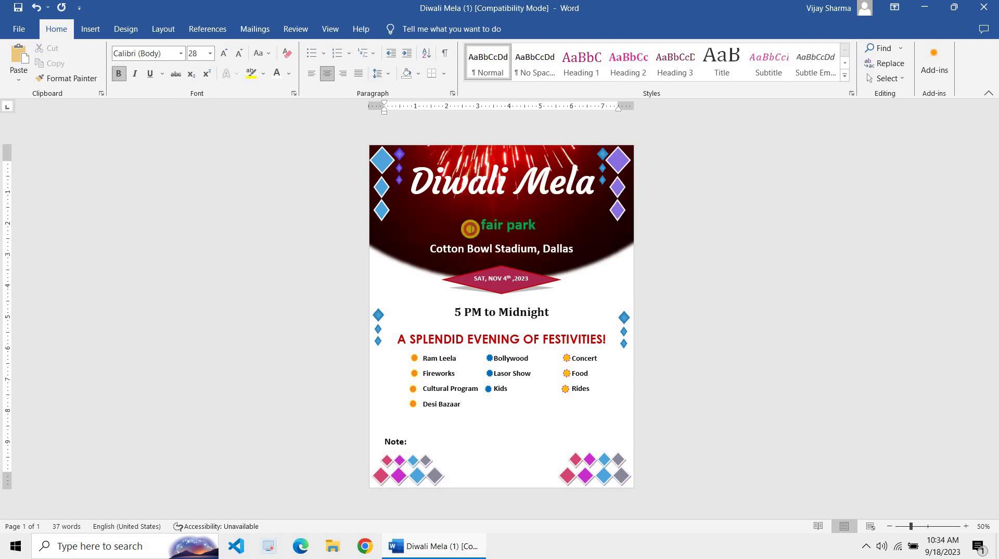
{"action": "triple_click", "coordinate": [470, 229]}
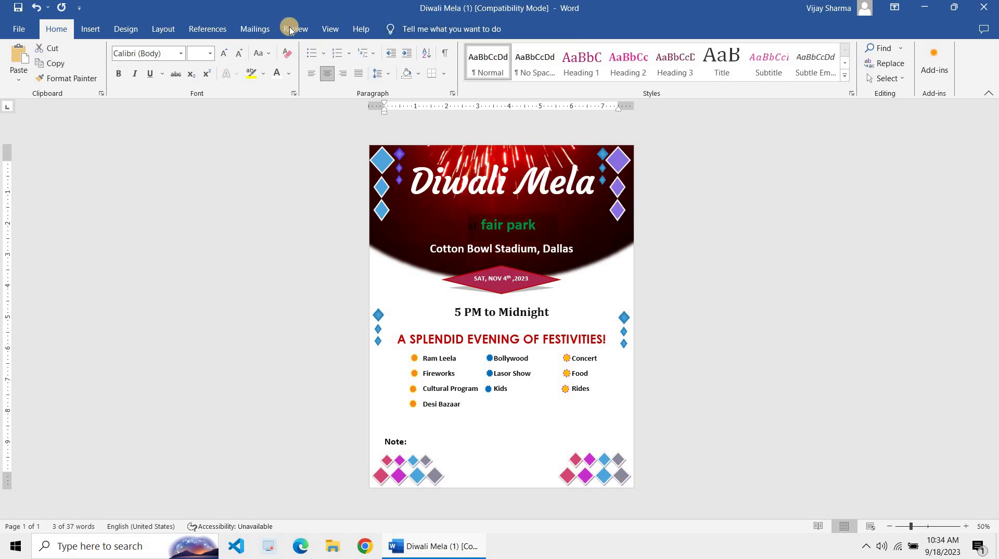
{"action": "left_click", "coordinate": [93, 29]}
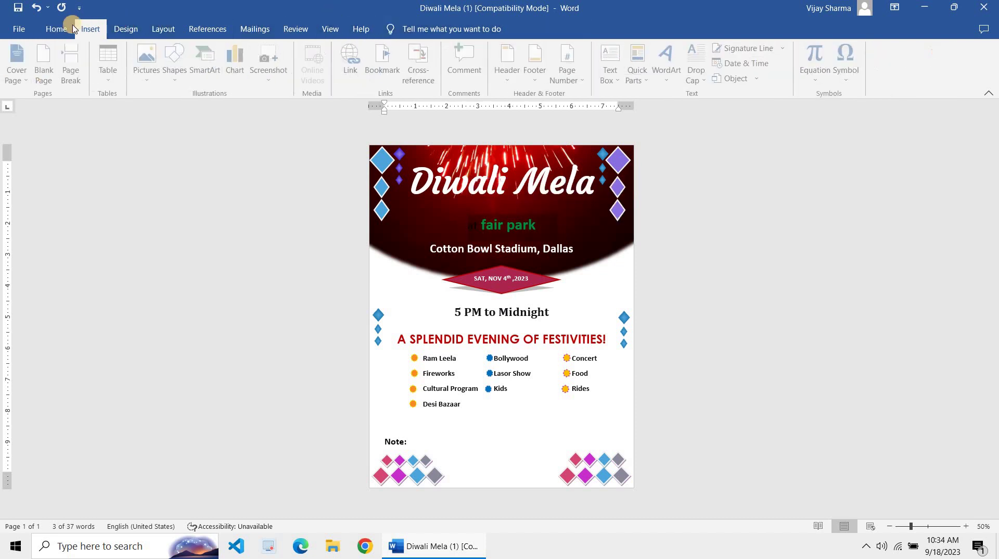
{"action": "left_click", "coordinate": [57, 29]}
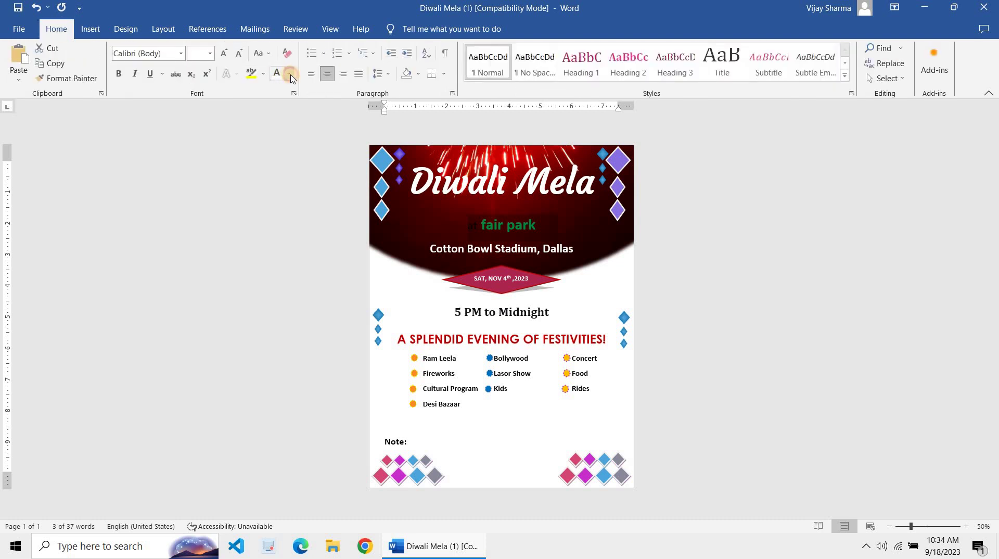
{"action": "left_click", "coordinate": [290, 76]}
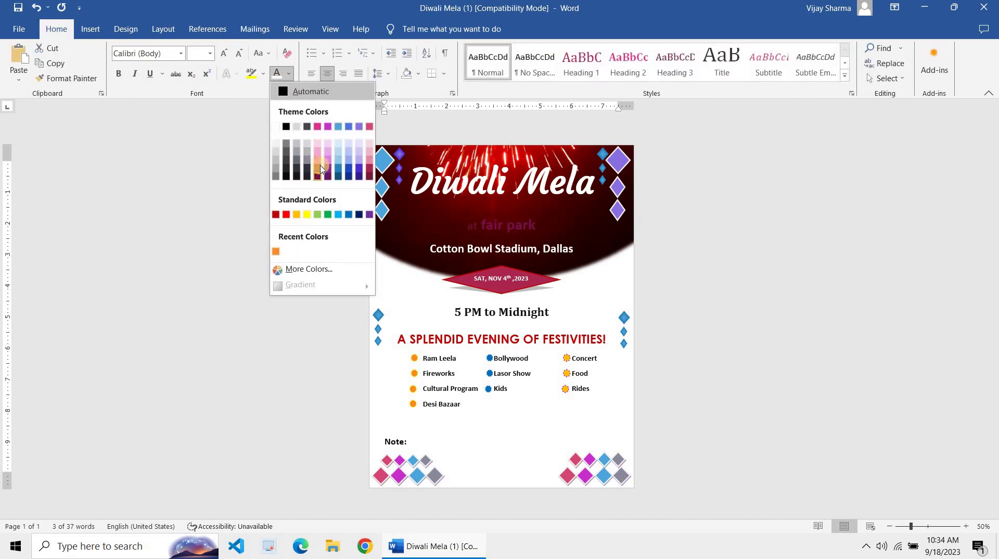
{"action": "left_click", "coordinate": [296, 214]}
{"action": "left_click", "coordinate": [487, 189]}
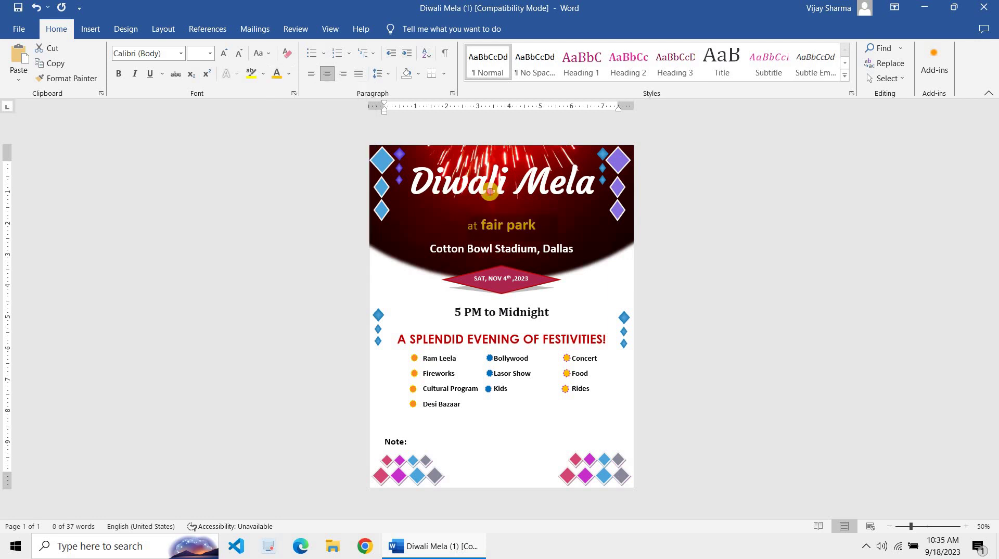
{"action": "left_click", "coordinate": [606, 252]}
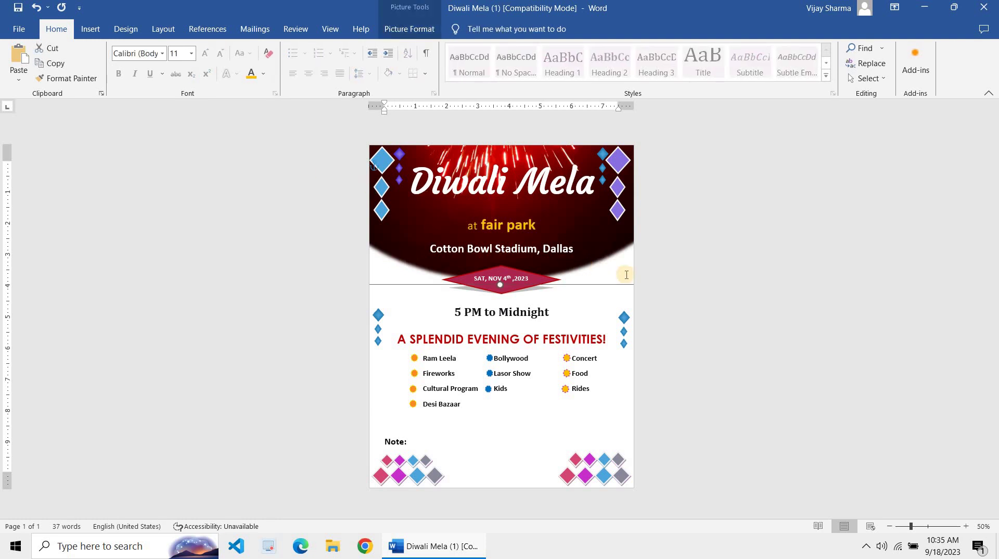
- Select the fireworks header picture and browse its Color options without changing anything
{"action": "double_click", "coordinate": [624, 239]}
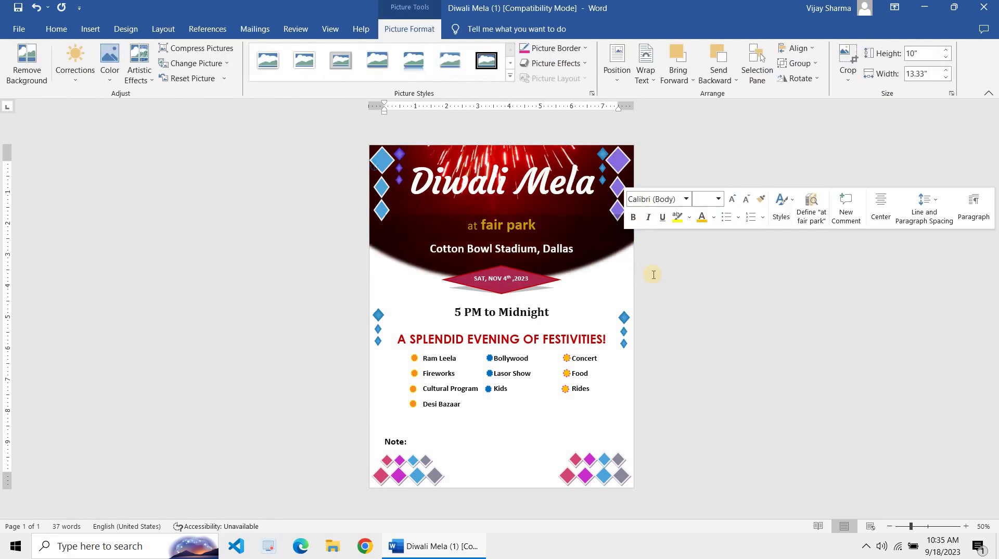
{"action": "left_click", "coordinate": [653, 274]}
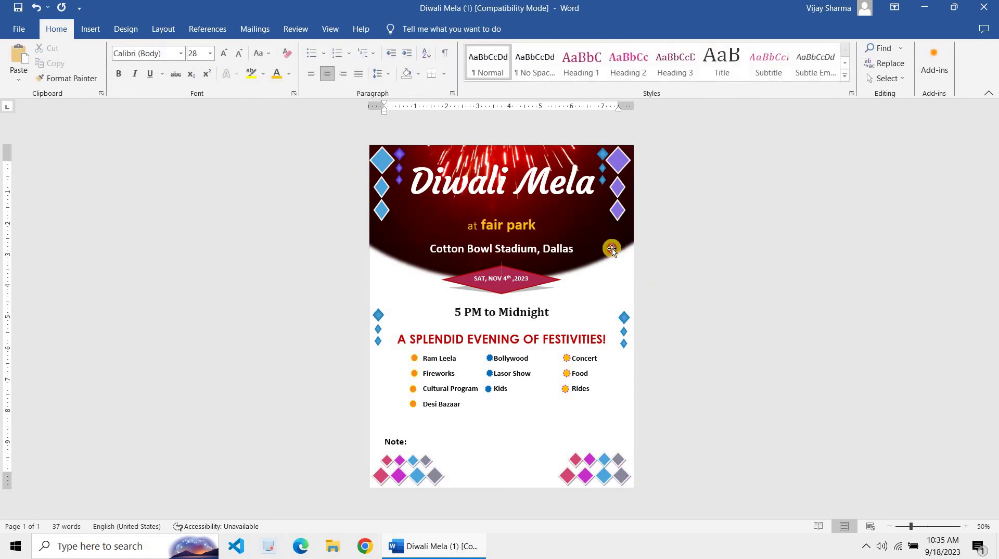
{"action": "left_click", "coordinate": [528, 214]}
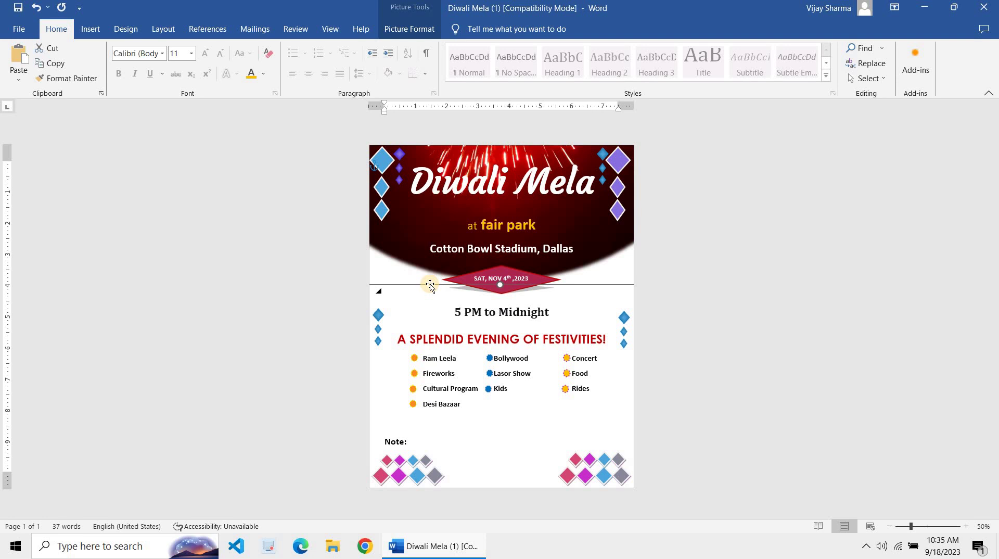
{"action": "left_click", "coordinate": [411, 29]}
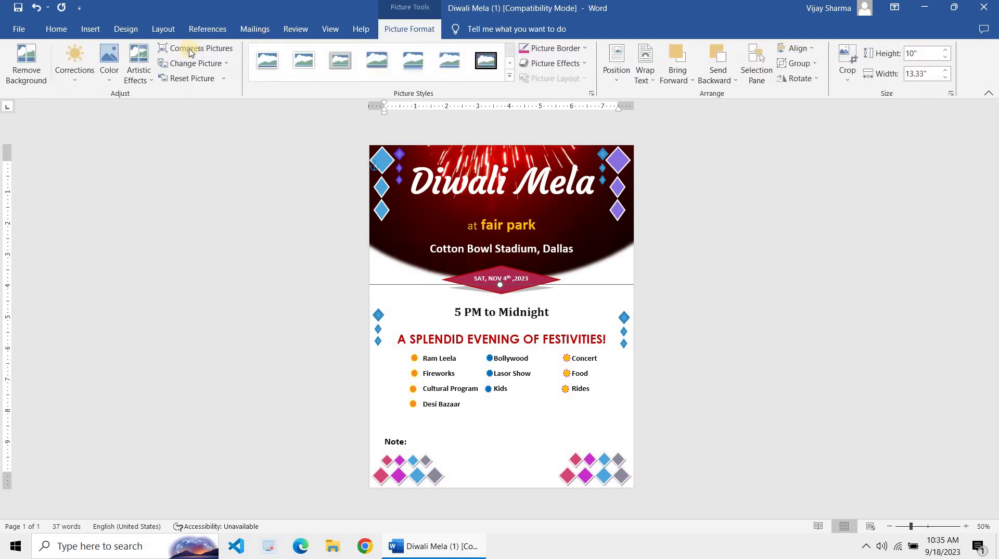
{"action": "left_click", "coordinate": [110, 65]}
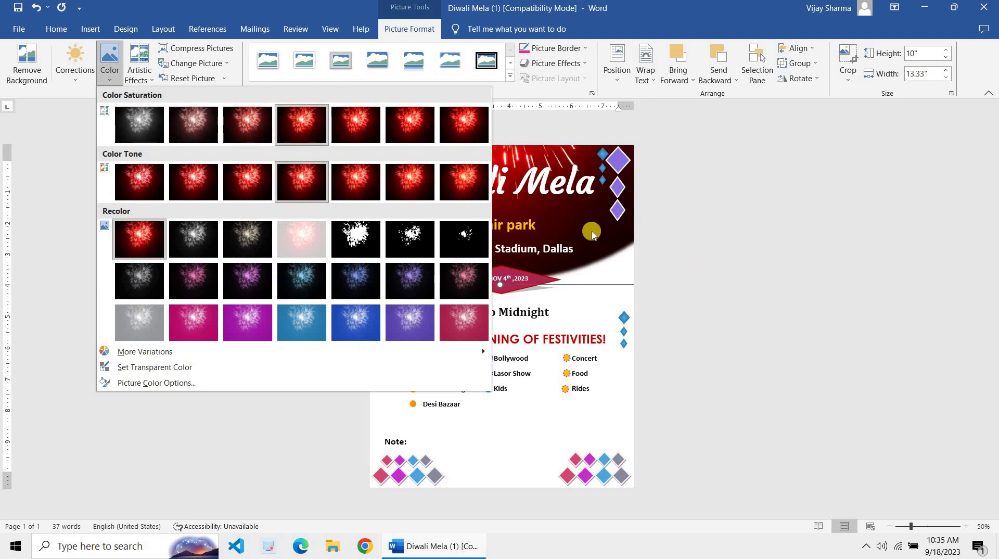
{"action": "left_click", "coordinate": [610, 246]}
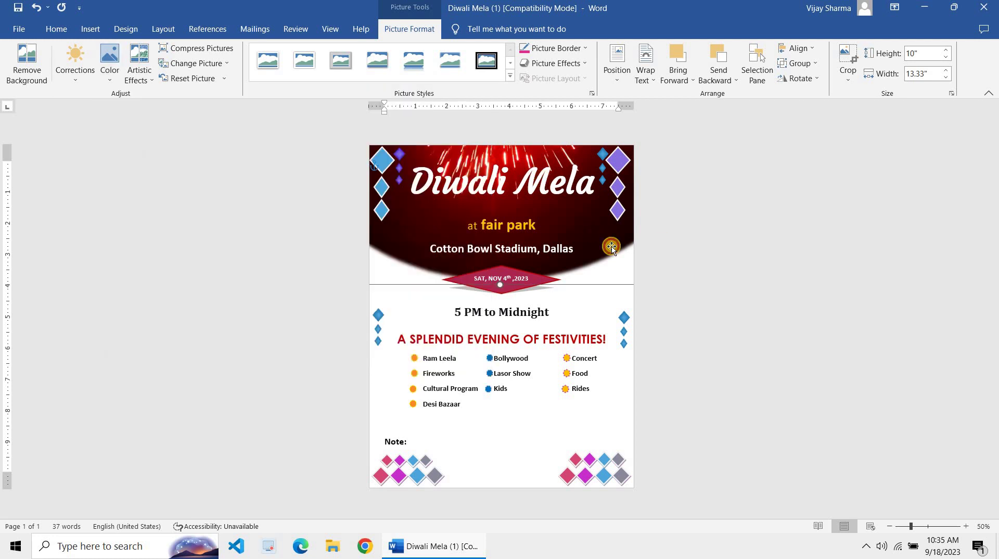
- Apply a brighter Brightness/Contrast correction preset to the header picture
{"action": "left_click", "coordinate": [75, 68]}
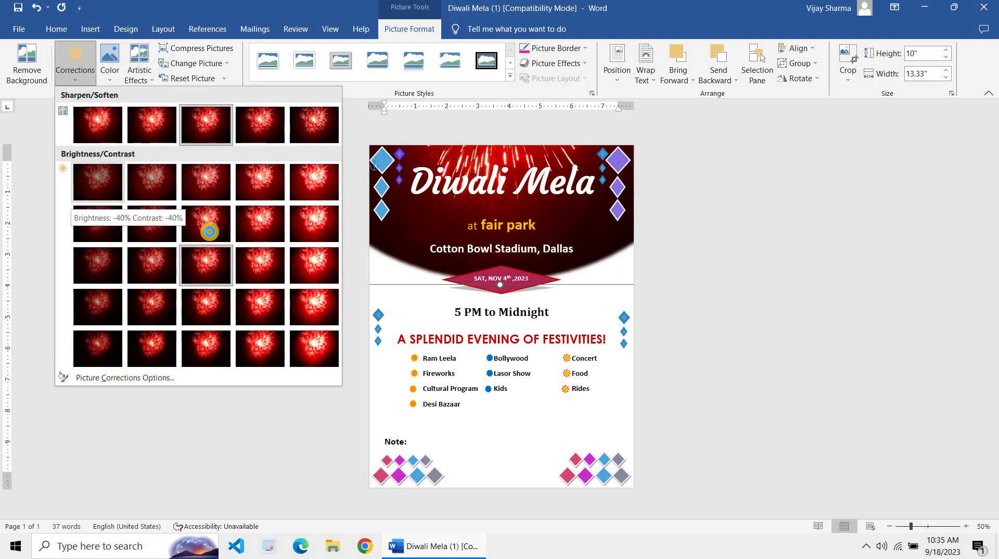
{"action": "left_click", "coordinate": [210, 231]}
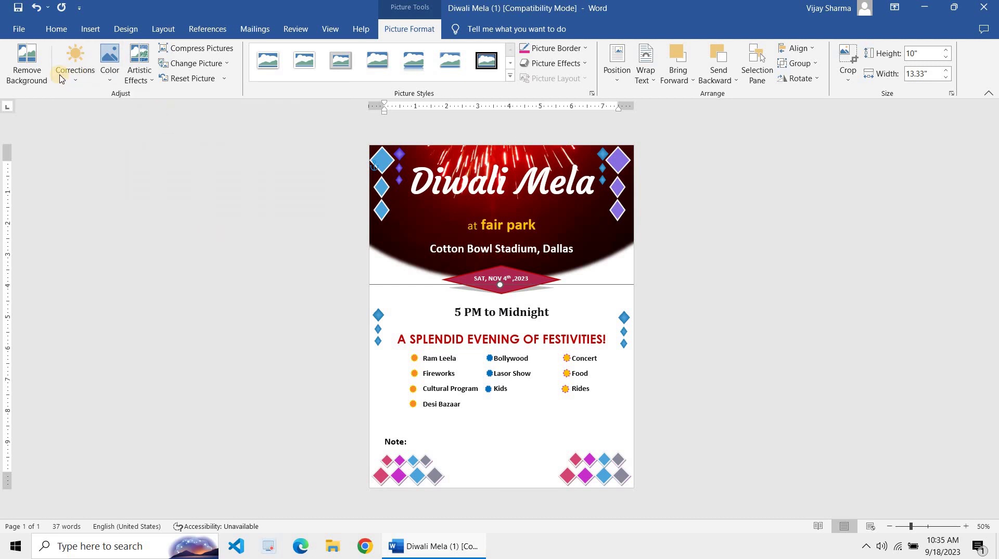
{"action": "left_click", "coordinate": [86, 84]}
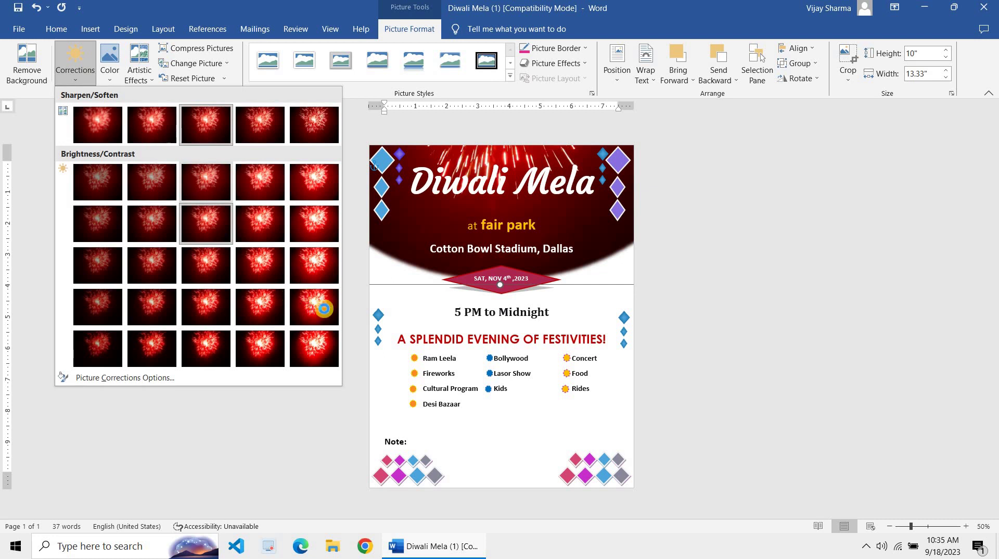
{"action": "left_click", "coordinate": [427, 249]}
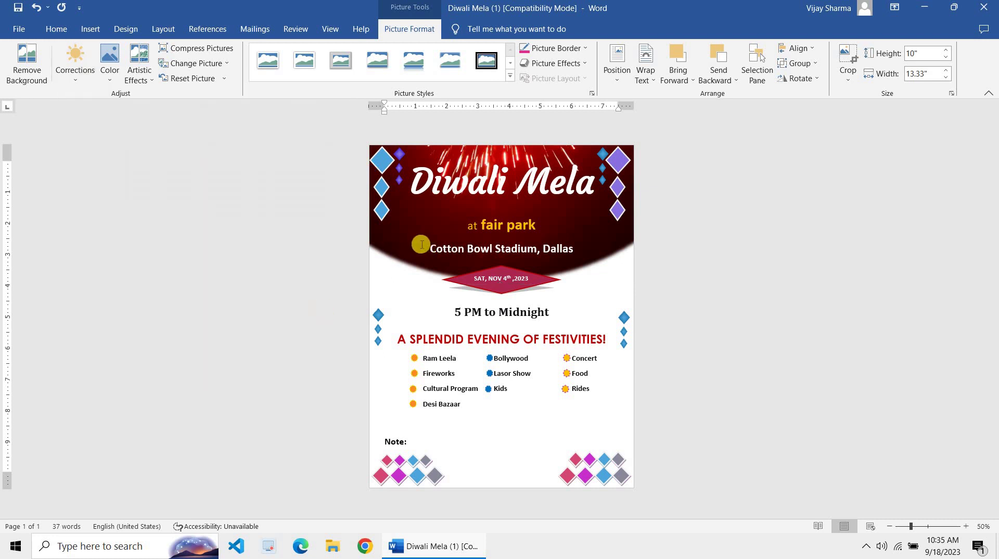
{"action": "left_click", "coordinate": [86, 70]}
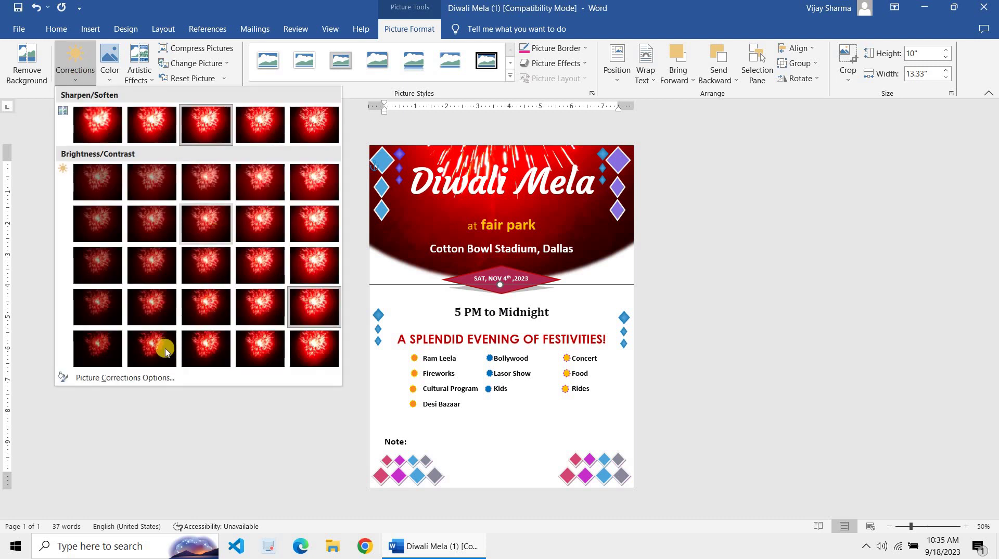
{"action": "left_click", "coordinate": [161, 349]}
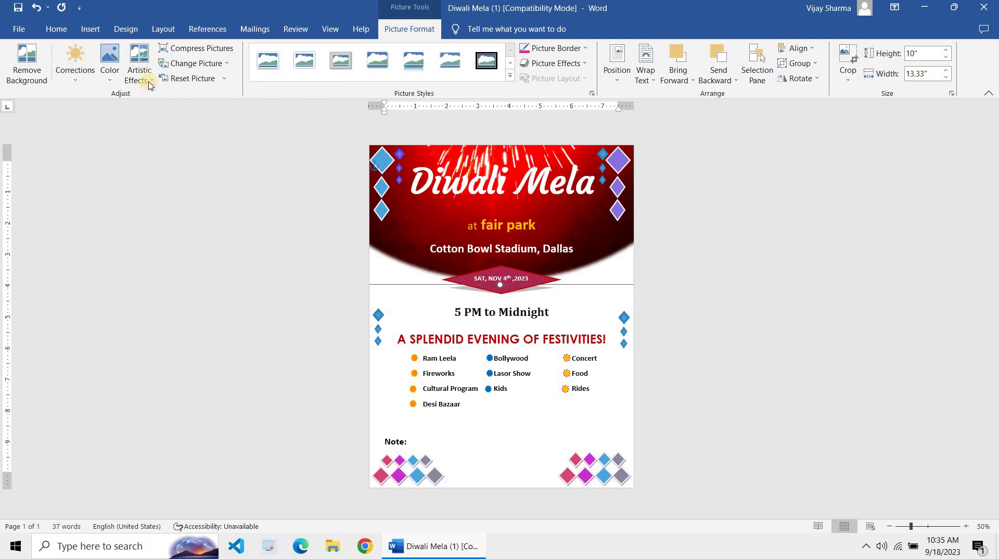
- Try a pastel artistic effect and a light red recolor on the header picture
{"action": "left_click", "coordinate": [150, 82]}
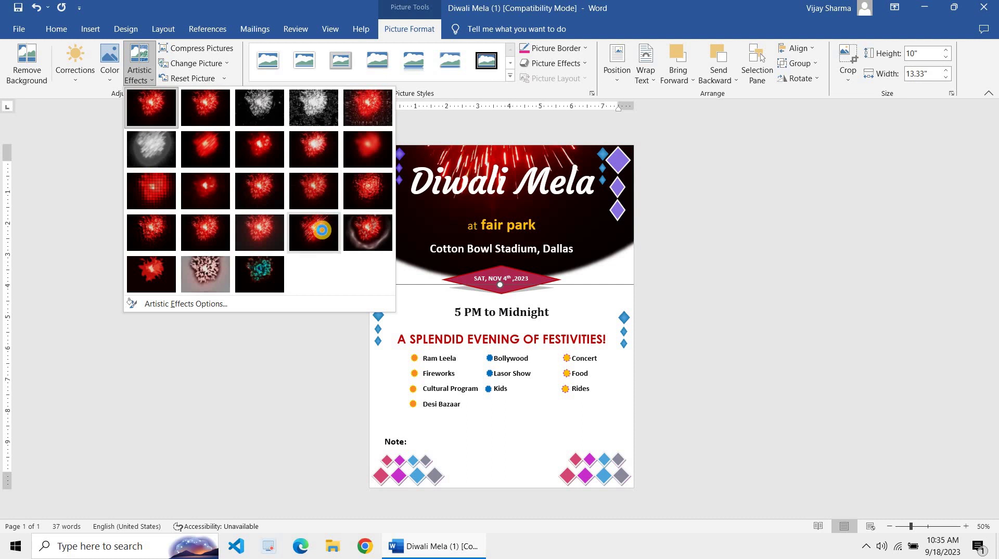
{"action": "left_click", "coordinate": [322, 230]}
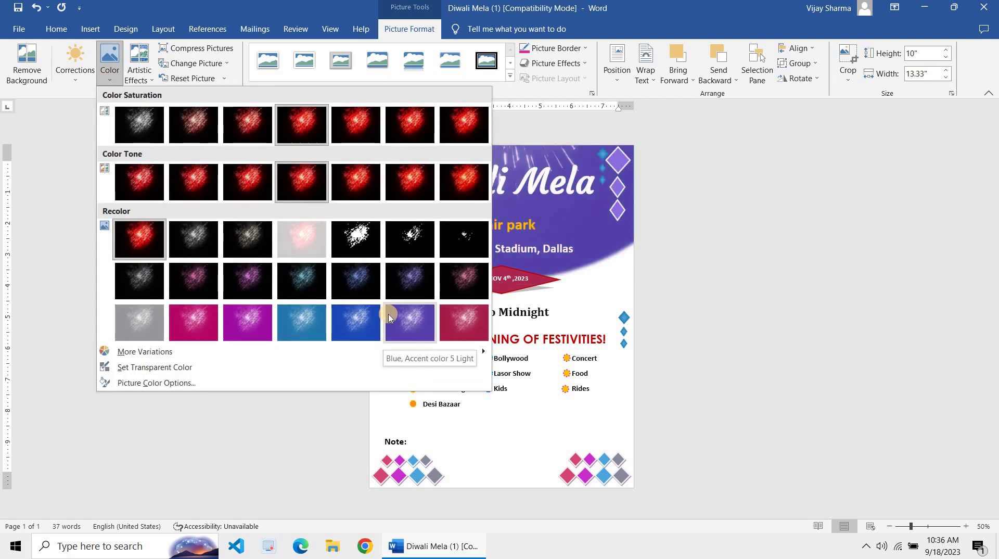
{"action": "left_click", "coordinate": [461, 318]}
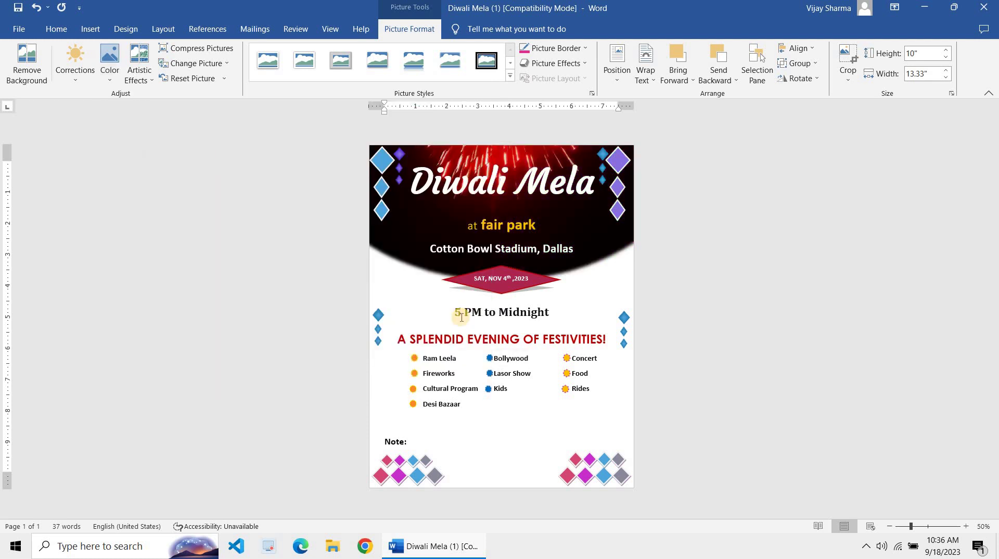
- Click through the title and stadium lines, then select the small left diamond group
{"action": "left_click", "coordinate": [283, 311]}
{"action": "left_click", "coordinate": [435, 201]}
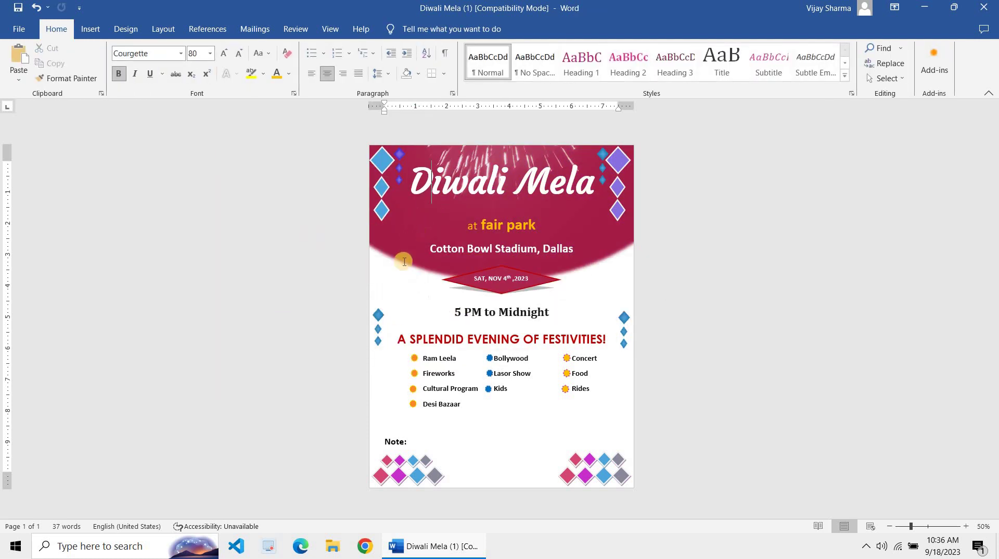
{"action": "left_click", "coordinate": [404, 261]}
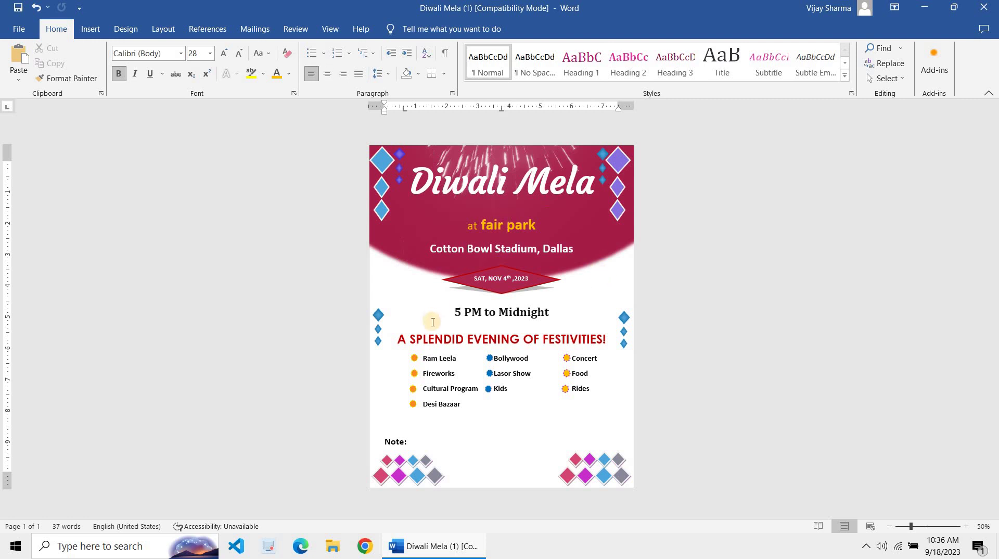
{"action": "left_click", "coordinate": [416, 164]}
{"action": "left_click", "coordinate": [418, 261]}
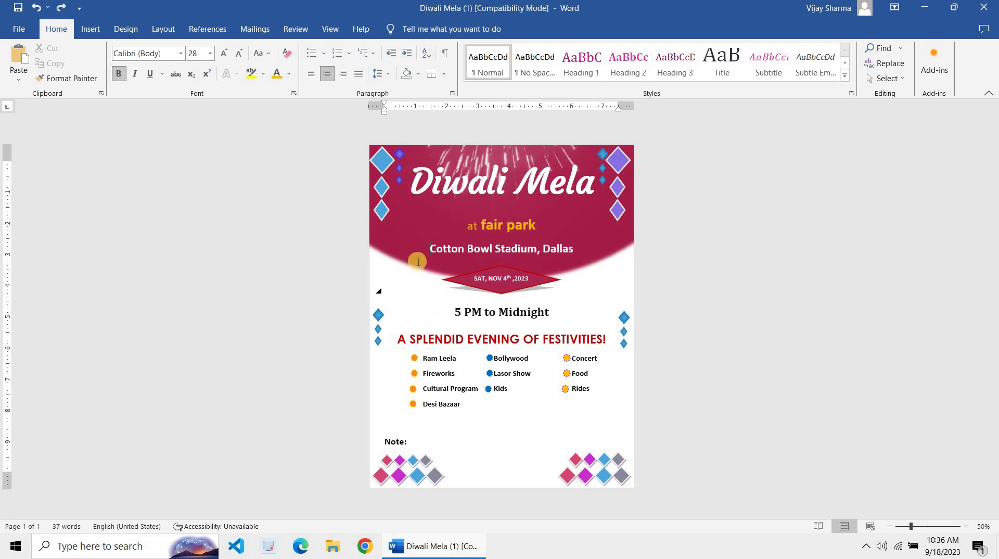
{"action": "left_click", "coordinate": [383, 286]}
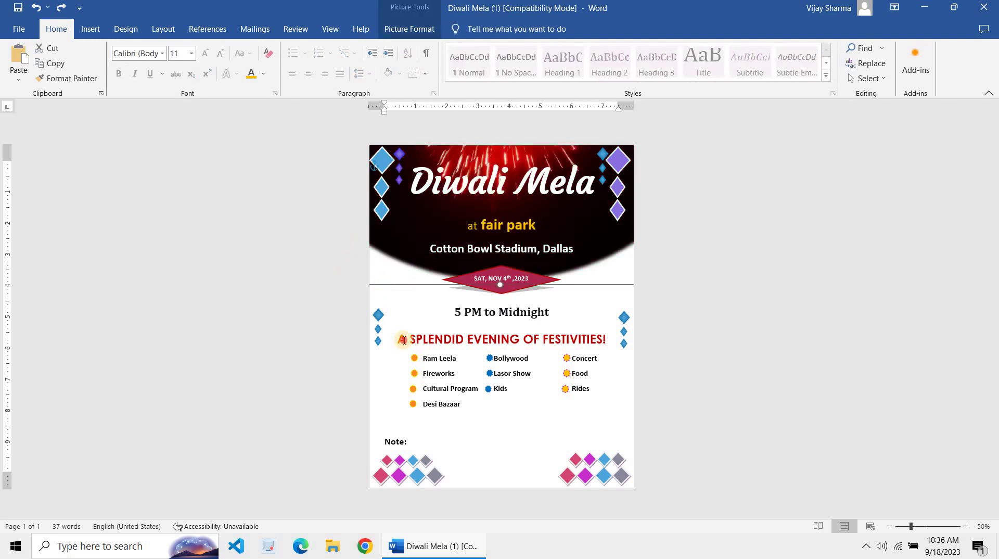
{"action": "left_click", "coordinate": [405, 340]}
{"action": "left_click", "coordinate": [383, 317]}
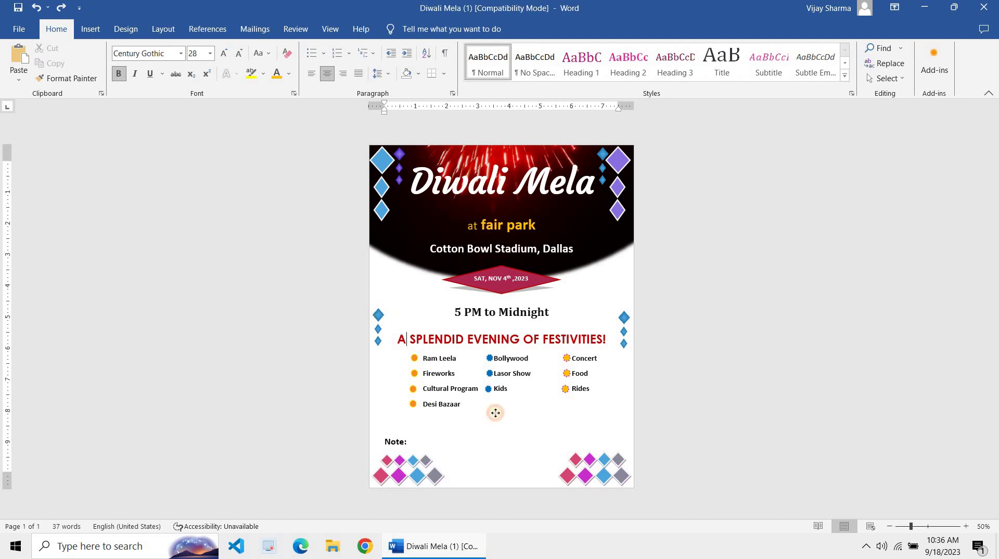
- Move the two small blue diamond groups to the bottom centre of the page
{"action": "left_click_drag", "start_coordinate": [480, 479], "coordinate": [479, 481]}
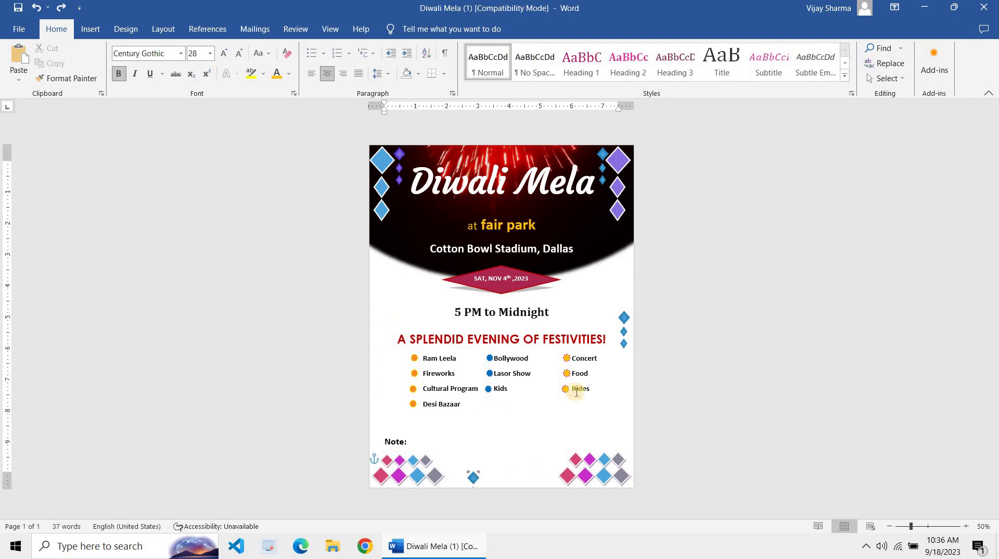
{"action": "key", "text": "Tab"}
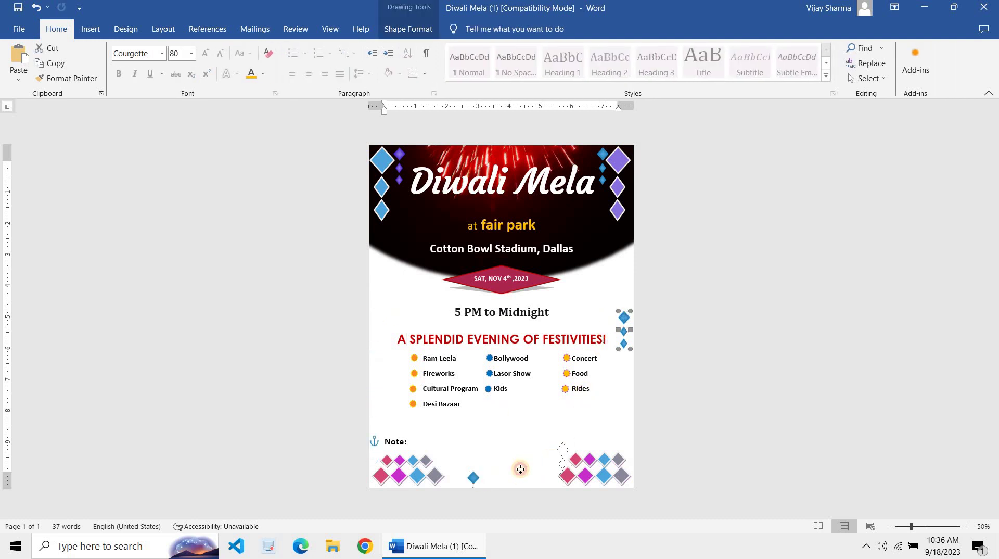
{"action": "left_click_drag", "start_coordinate": [497, 477], "coordinate": [484, 471]}
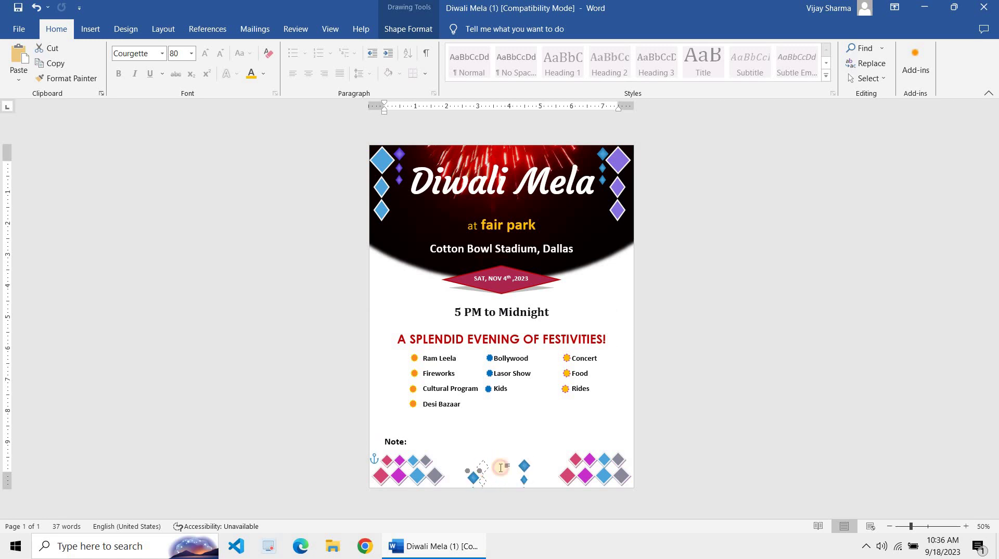
{"action": "left_click", "coordinate": [585, 471]}
- Push the bottom corner diamond borders down to the page edge
{"action": "left_click", "coordinate": [411, 471]}
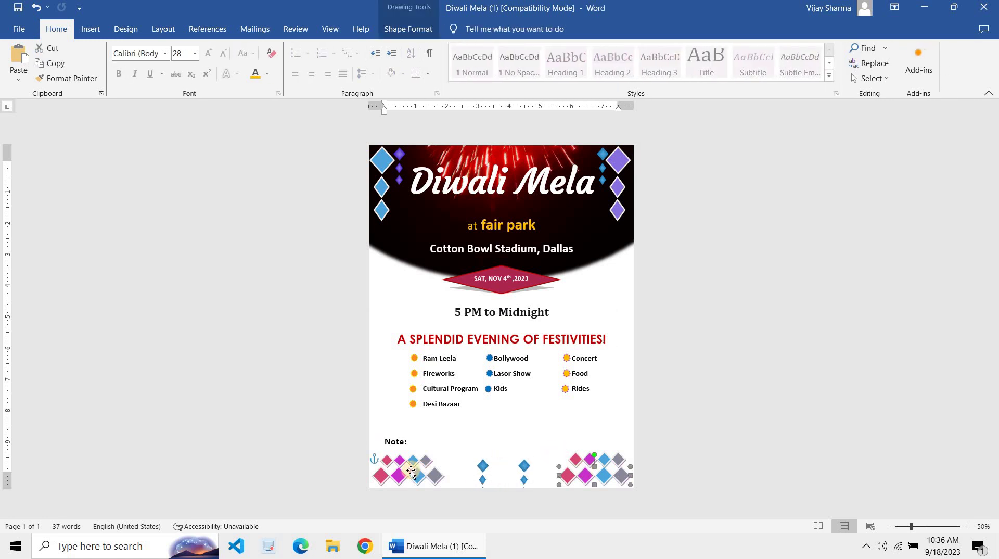
{"action": "left_click", "coordinate": [574, 474], "text": "shift"}
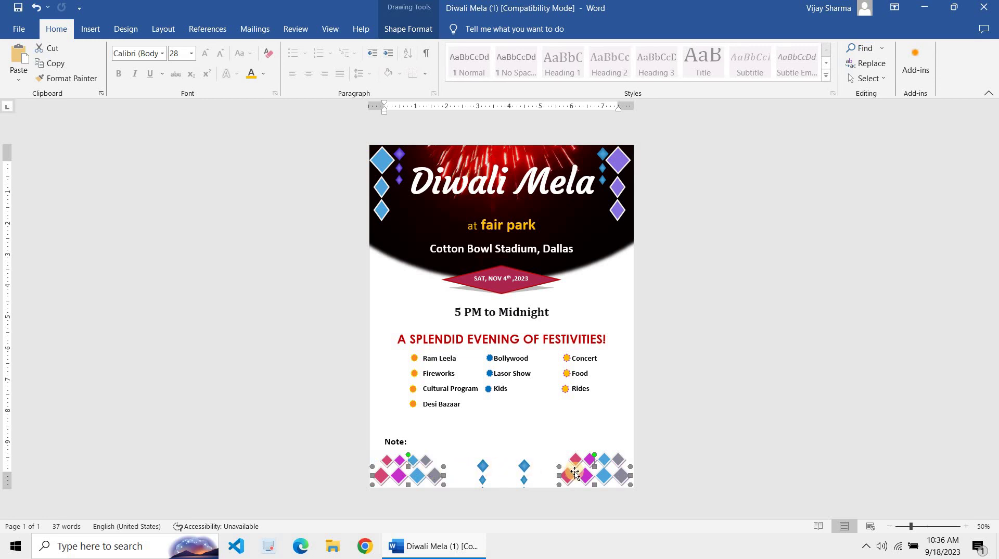
{"action": "left_click_drag", "start_coordinate": [571, 490], "coordinate": [569, 482]}
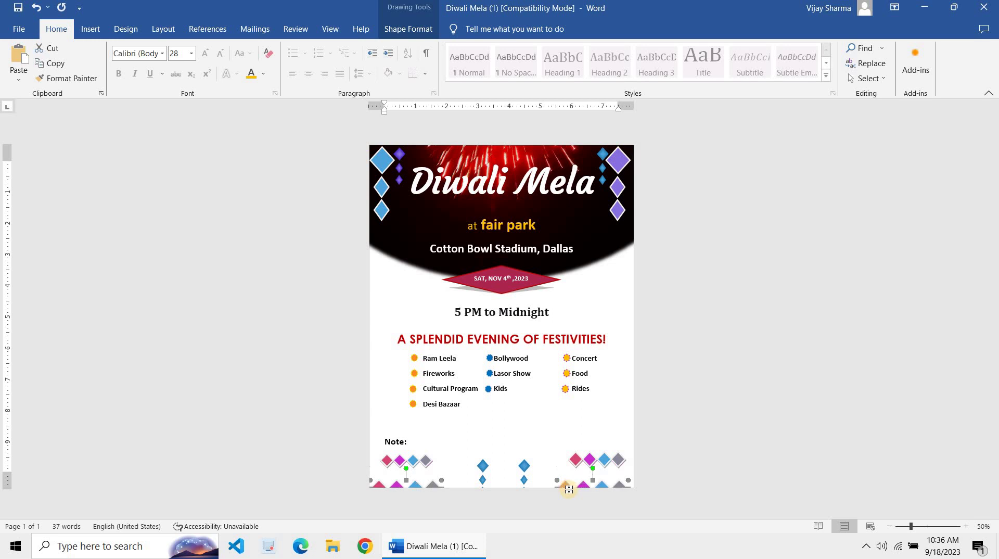
{"action": "left_click", "coordinate": [576, 461]}
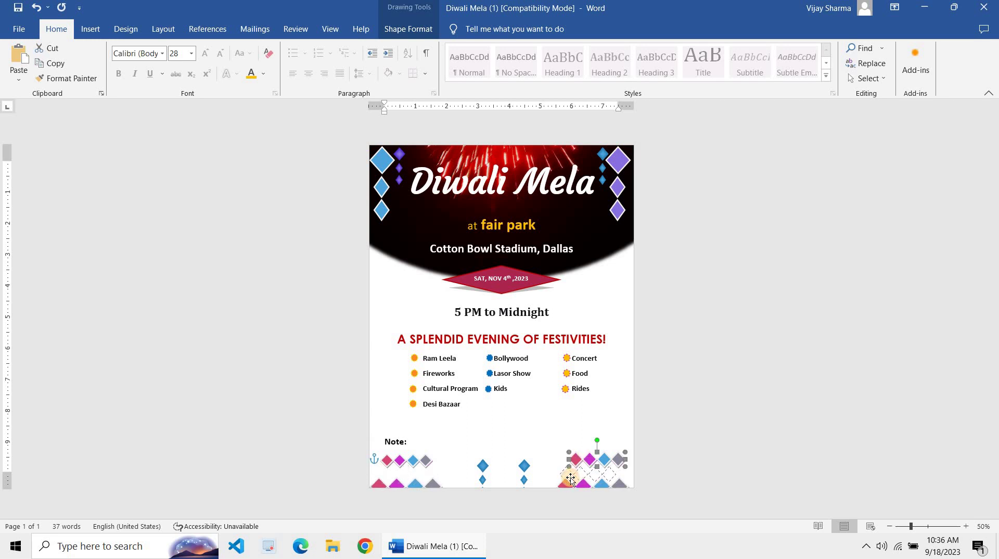
{"action": "left_click_drag", "start_coordinate": [571, 477], "coordinate": [561, 492]}
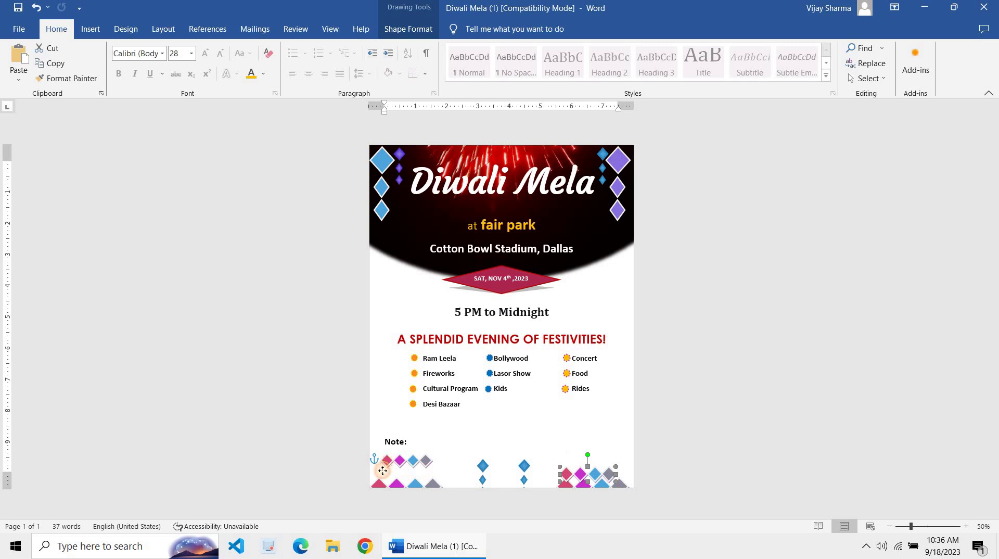
{"action": "left_click_drag", "start_coordinate": [386, 461], "coordinate": [380, 474]}
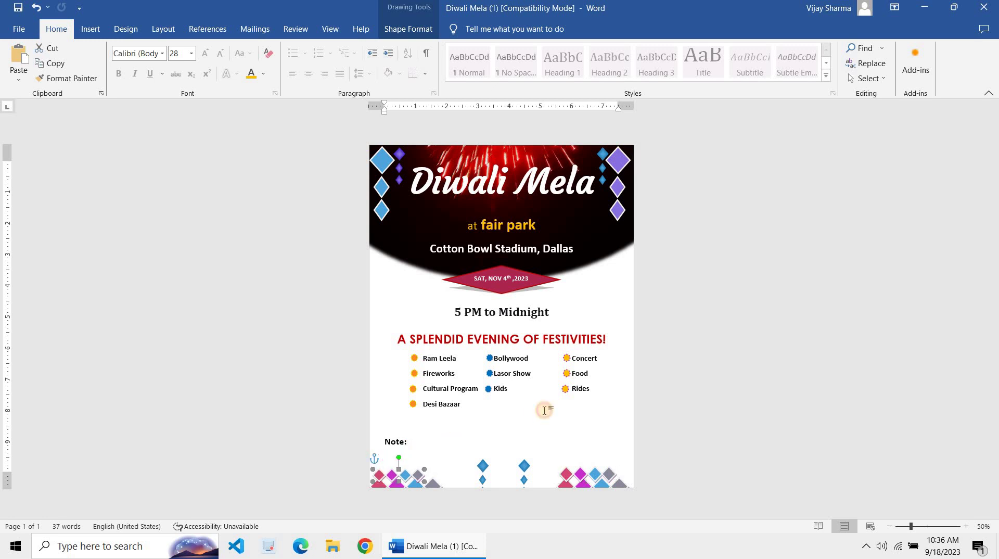
{"action": "left_click", "coordinate": [470, 451]}
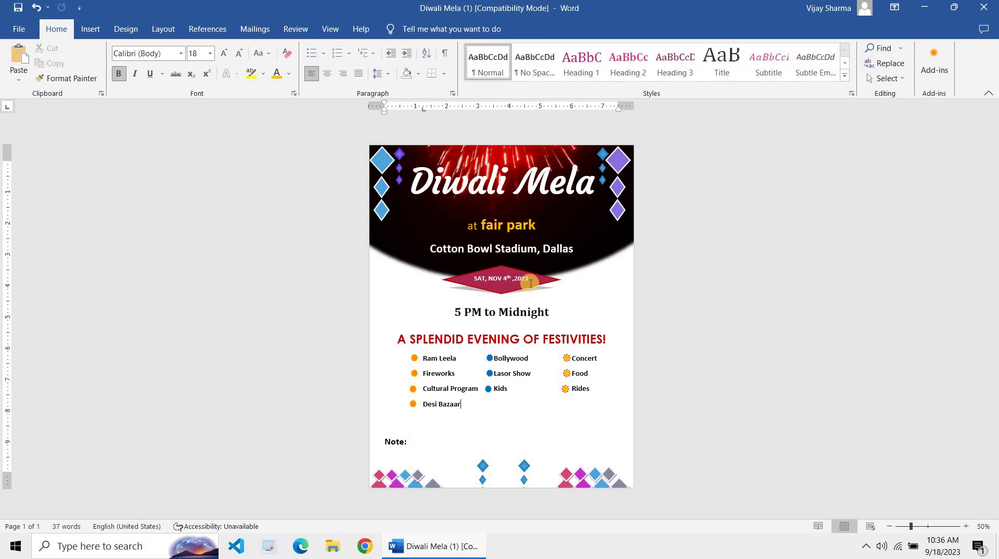
- Apply the purple Center Gradient text box style to the date diamond
{"action": "left_click", "coordinate": [470, 266]}
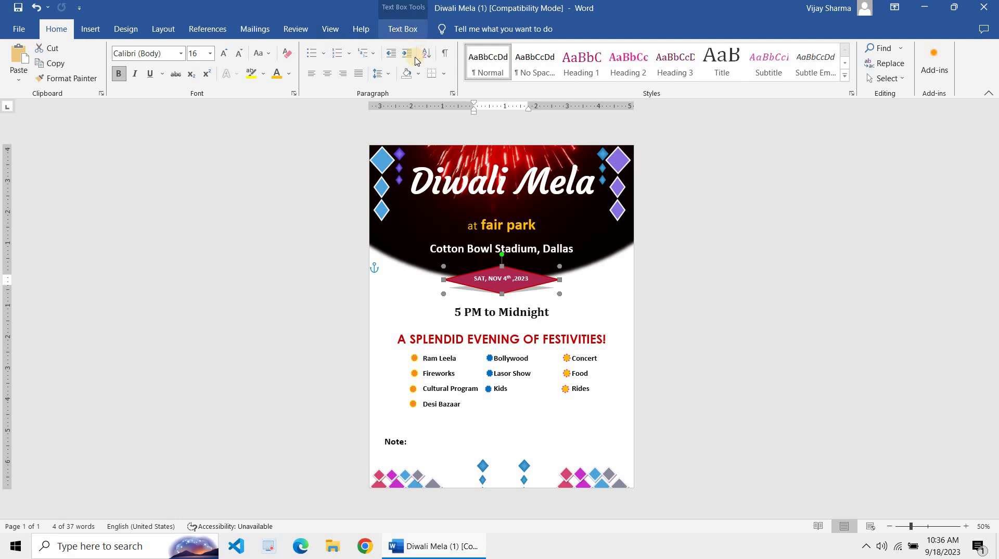
{"action": "left_click", "coordinate": [403, 29]}
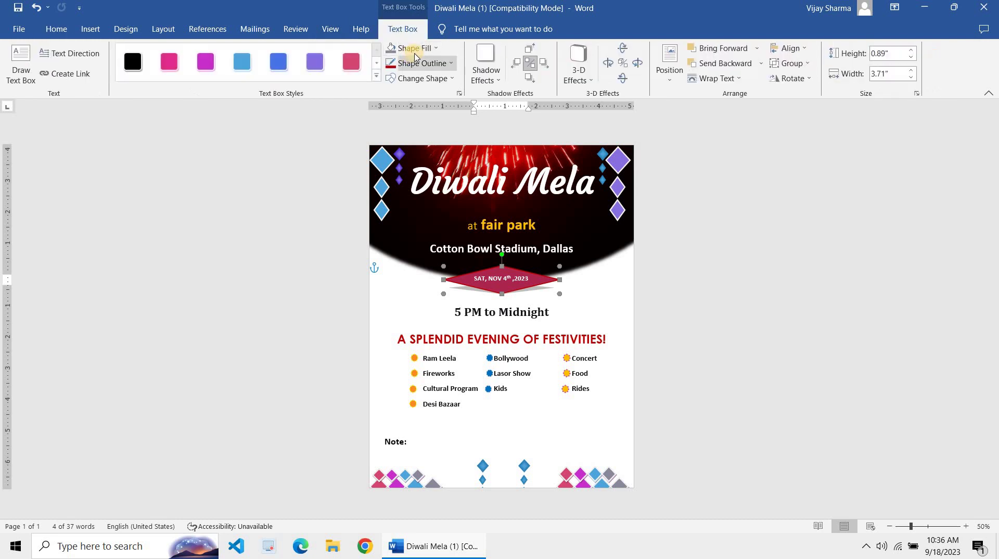
{"action": "left_click", "coordinate": [376, 78]}
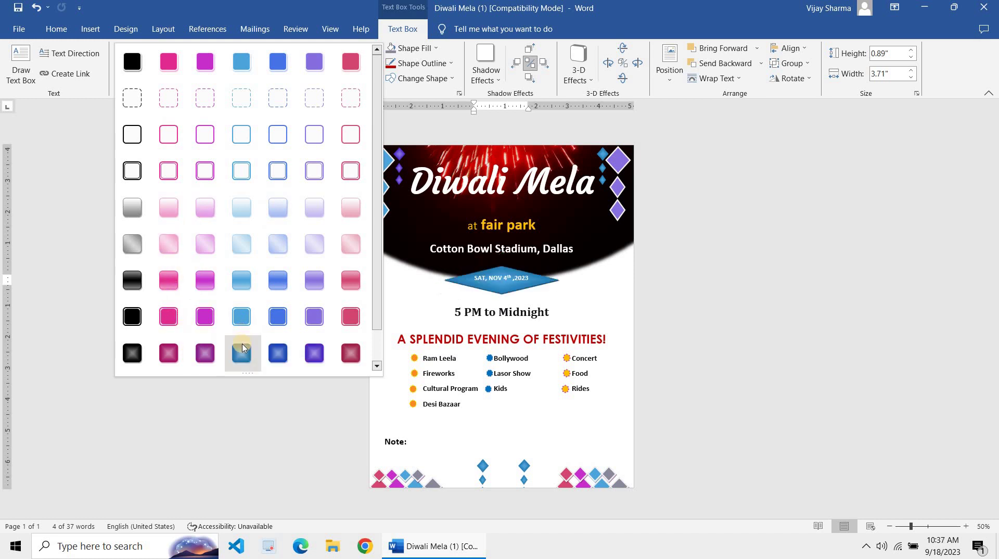
{"action": "left_click", "coordinate": [313, 348]}
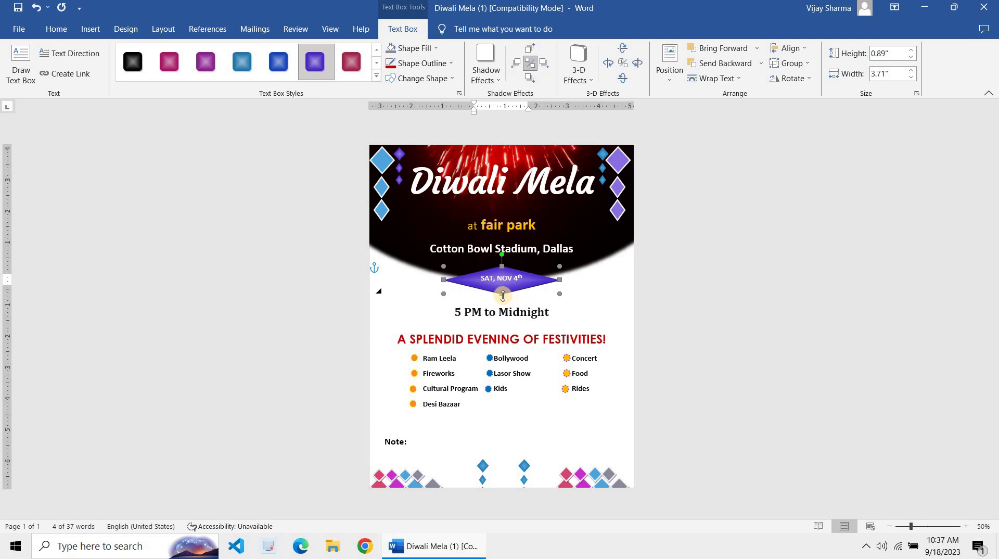
- Widen the date diamond to 4.19" so the date fits on one line, and centre it
{"action": "left_click_drag", "start_coordinate": [501, 294], "coordinate": [502, 308]}
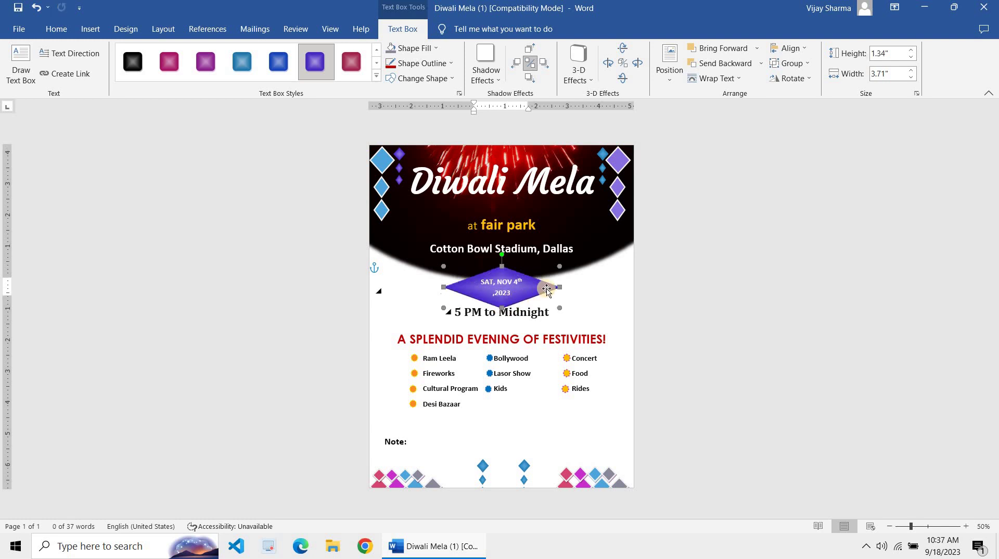
{"action": "left_click_drag", "start_coordinate": [557, 287], "coordinate": [574, 287]}
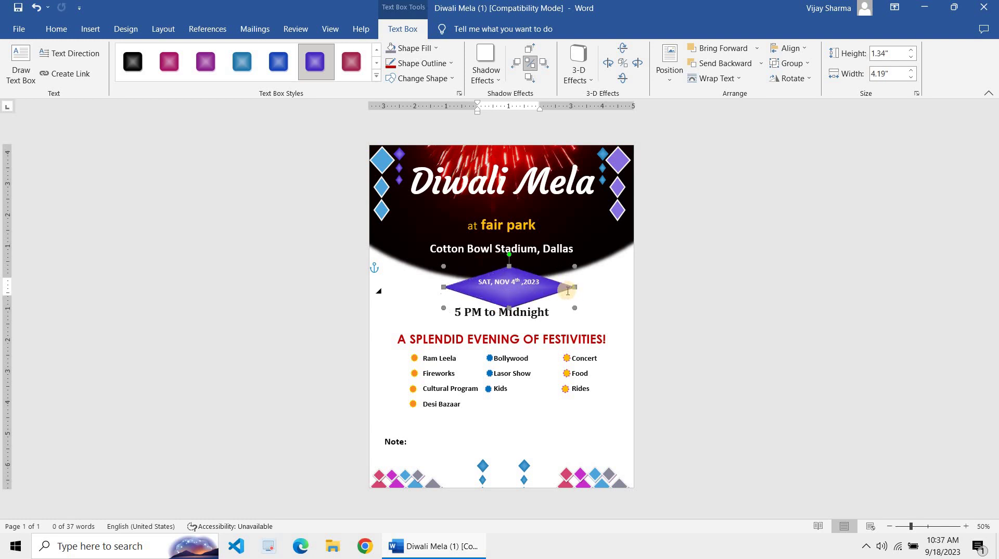
{"action": "left_click", "coordinate": [512, 308]}
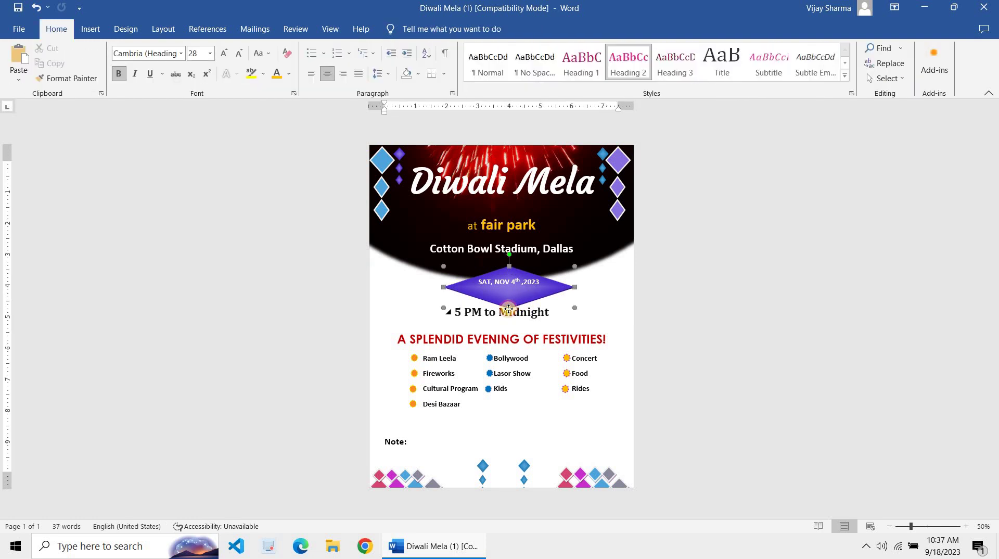
{"action": "left_click_drag", "start_coordinate": [508, 308], "coordinate": [496, 304]}
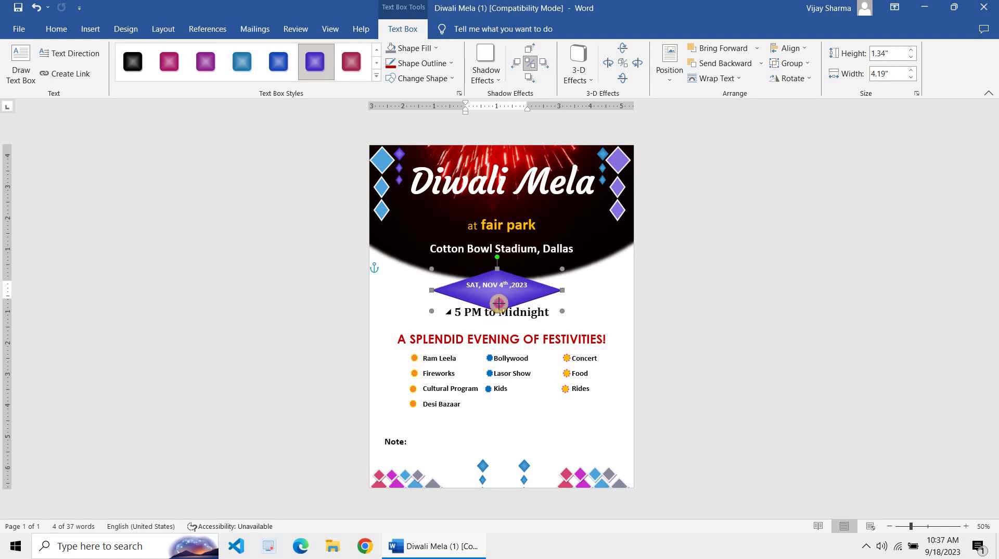
{"action": "left_click", "coordinate": [625, 291]}
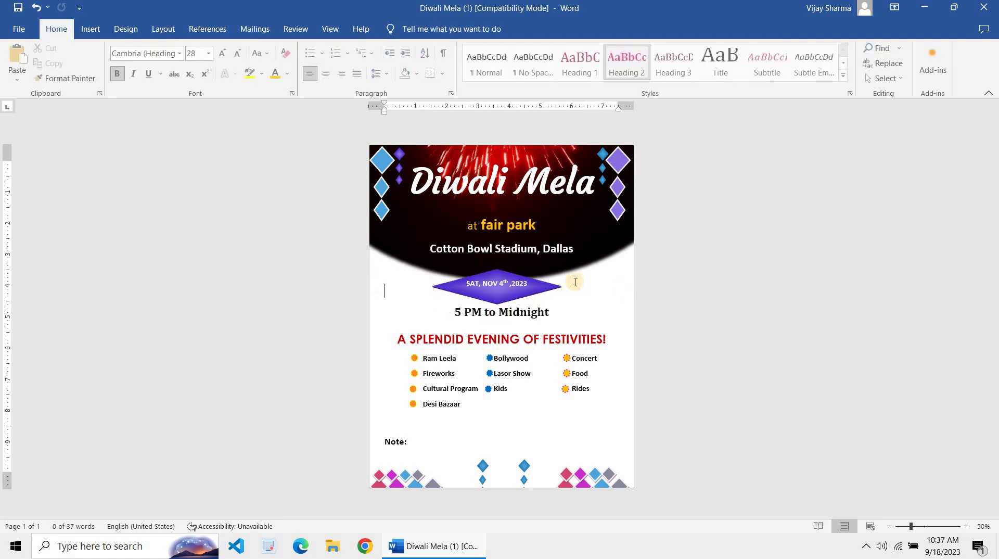
{"action": "left_click", "coordinate": [580, 406]}
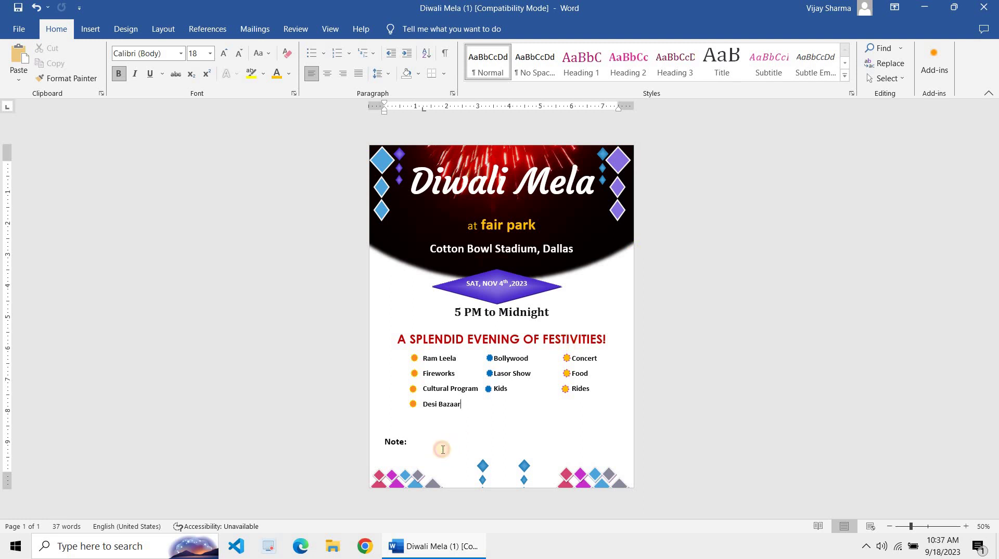
{"action": "left_click", "coordinate": [443, 448]}
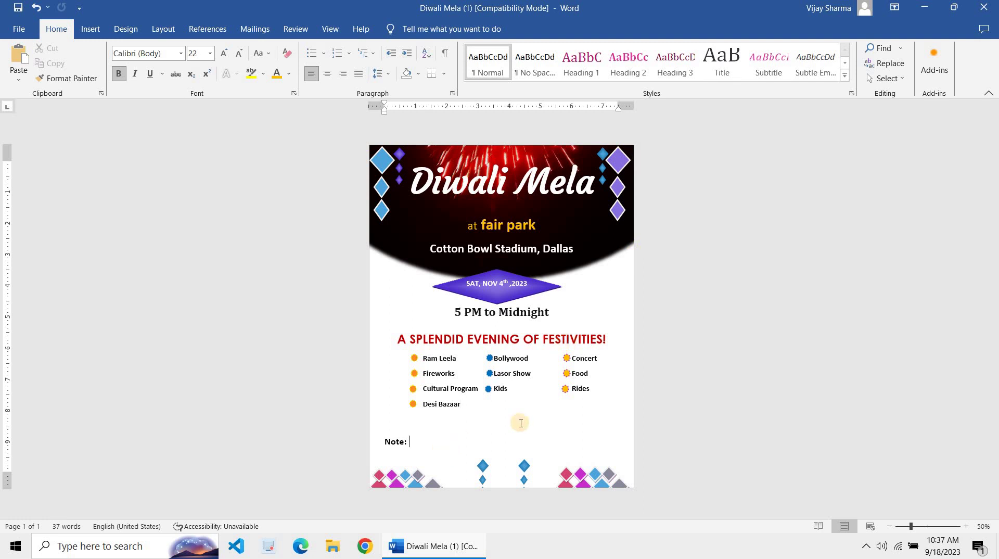
{"action": "double_click", "coordinate": [521, 419]}
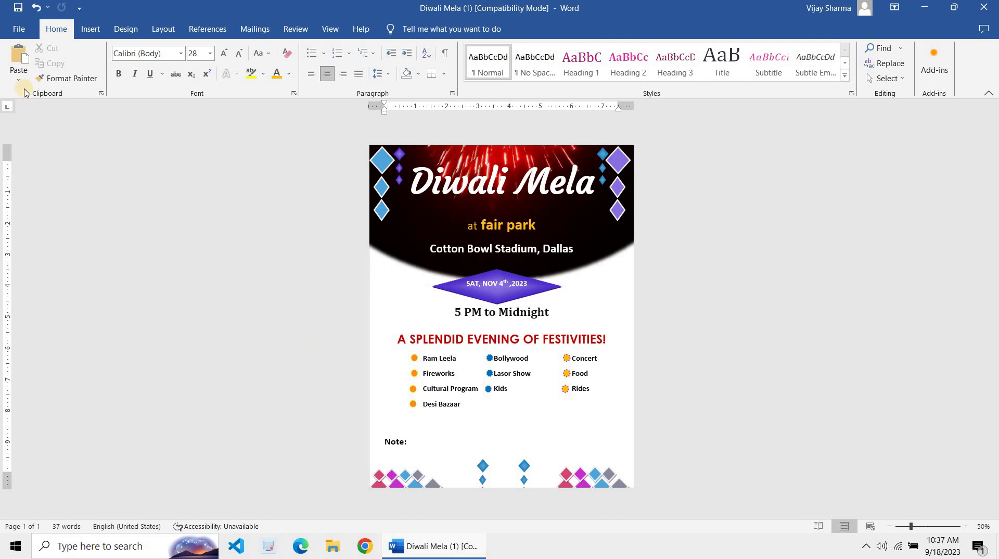
- Open the Save As page and choose This PC as the location
{"action": "left_click", "coordinate": [19, 29]}
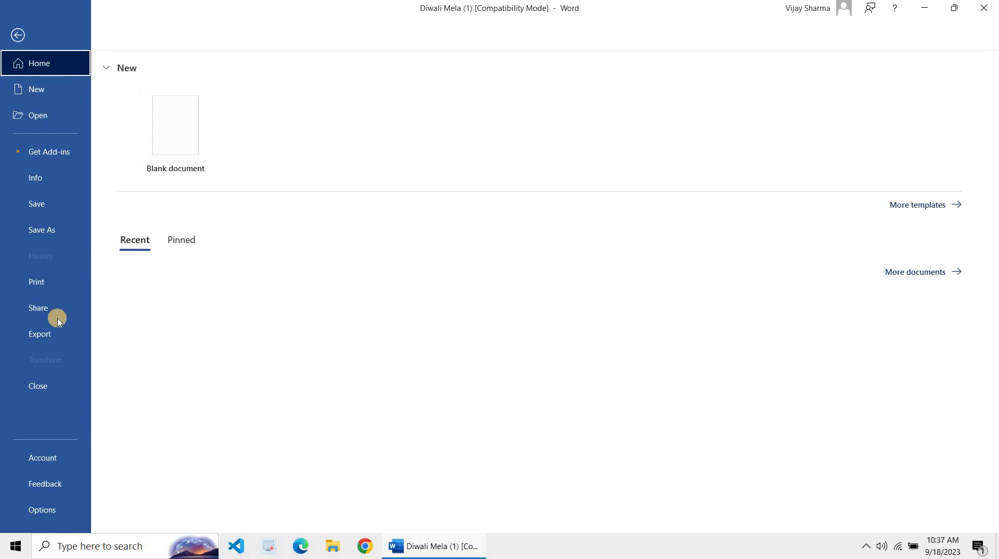
{"action": "left_click", "coordinate": [34, 203]}
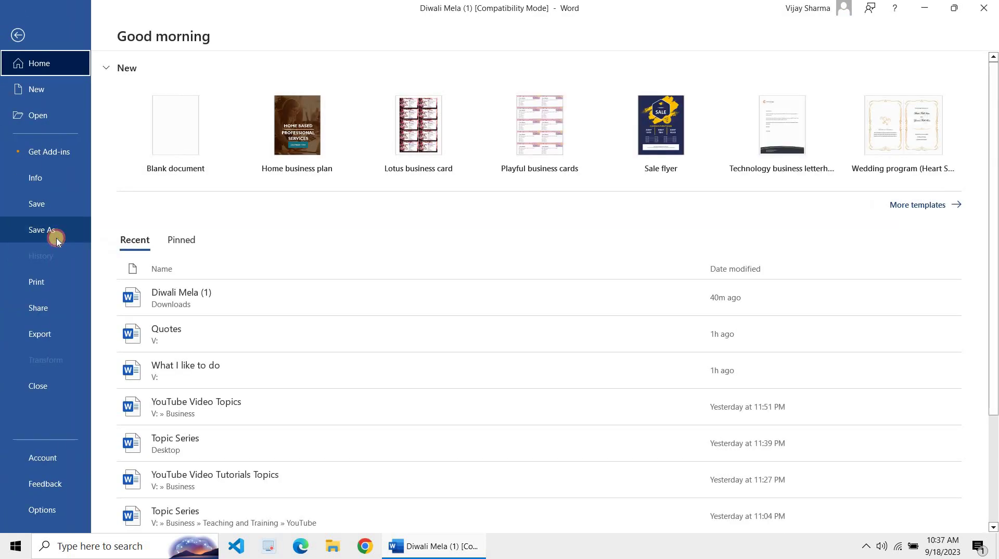
{"action": "left_click", "coordinate": [55, 230]}
{"action": "left_click", "coordinate": [221, 183]}
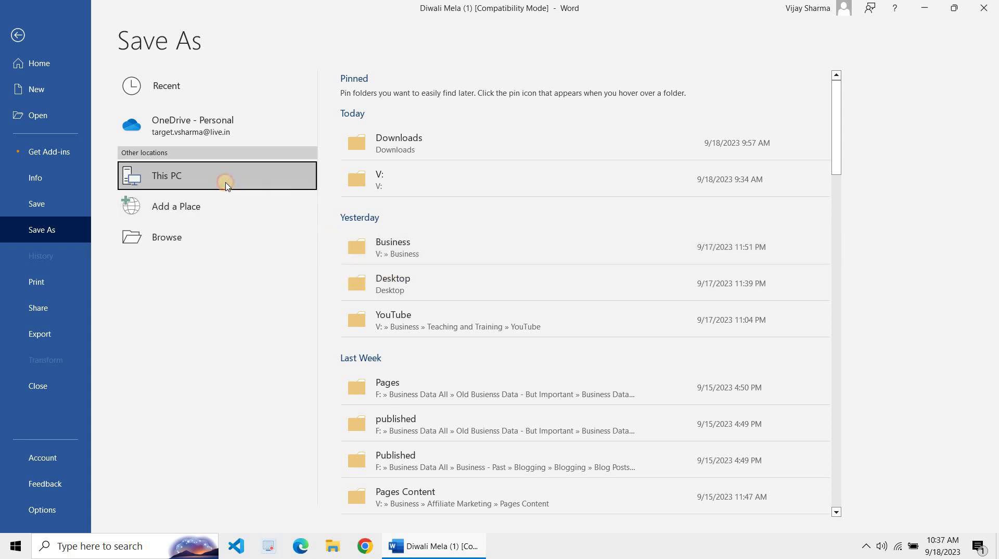
- Browse to the Desktop, keep Word Document as the type, and cancel without saving a copy
{"action": "left_click", "coordinate": [252, 180]}
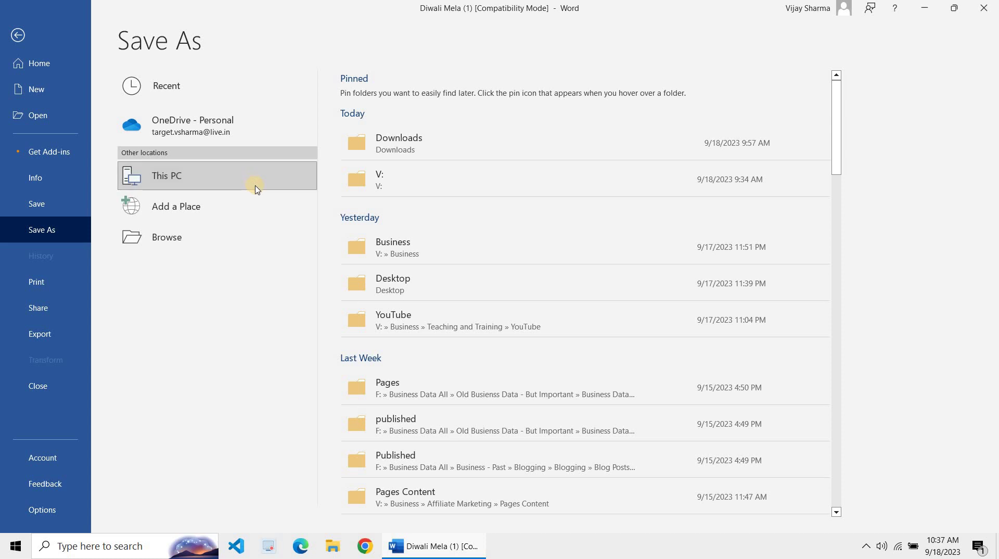
{"action": "left_click", "coordinate": [65, 112]}
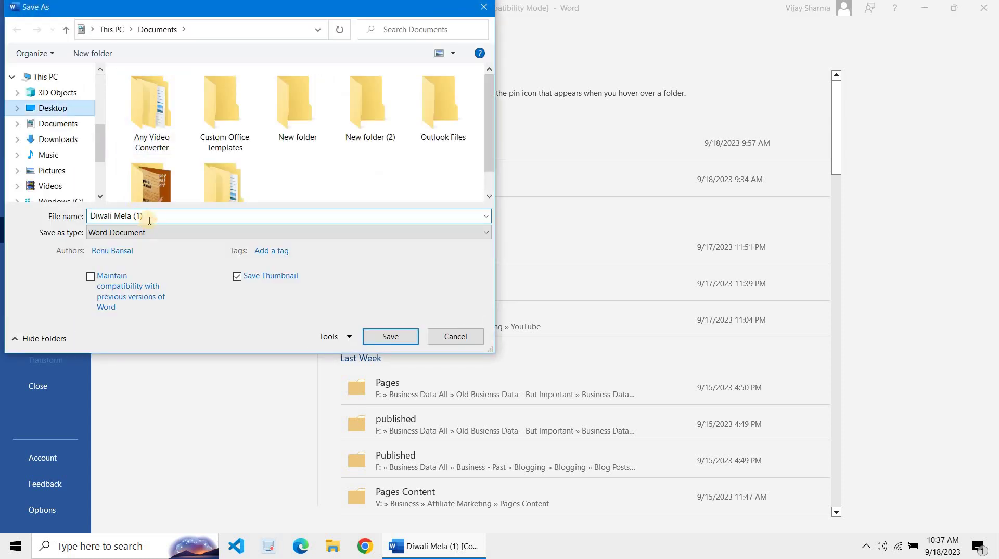
{"action": "left_click", "coordinate": [200, 232]}
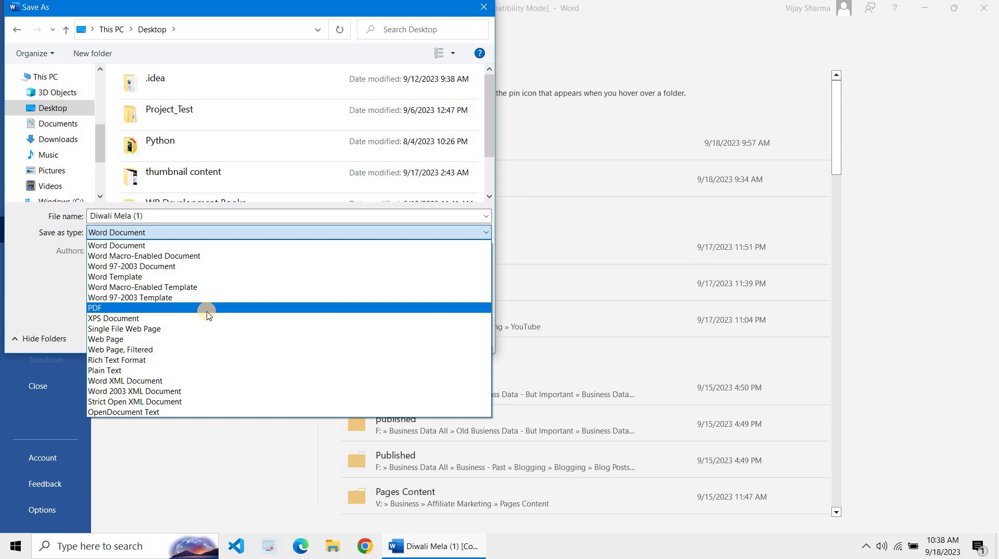
{"action": "left_click", "coordinate": [59, 292]}
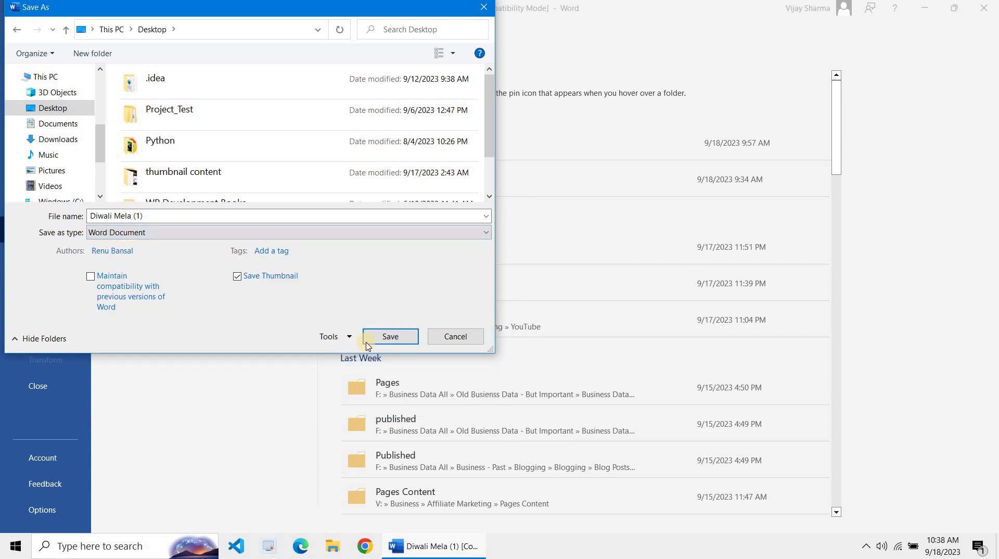
{"action": "left_click", "coordinate": [451, 336]}
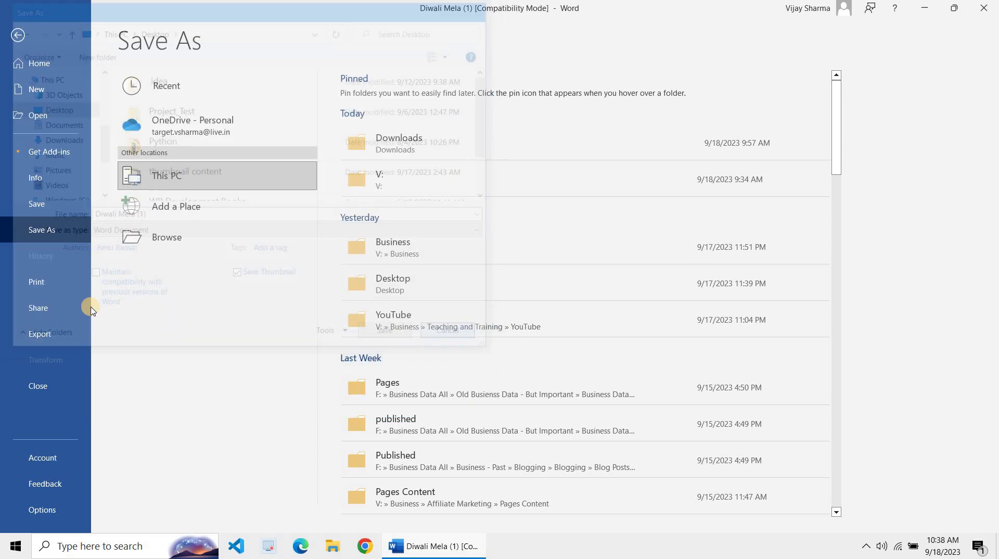
- Preview the one-page Diwali Mela flyer in Print, then return to the document
{"action": "left_click", "coordinate": [54, 285]}
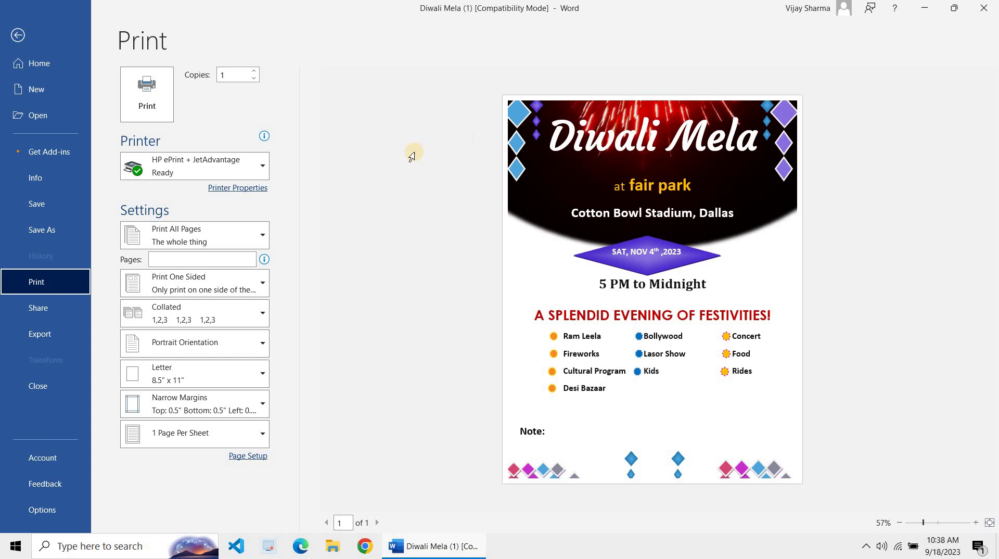
{"action": "left_click", "coordinate": [15, 35]}
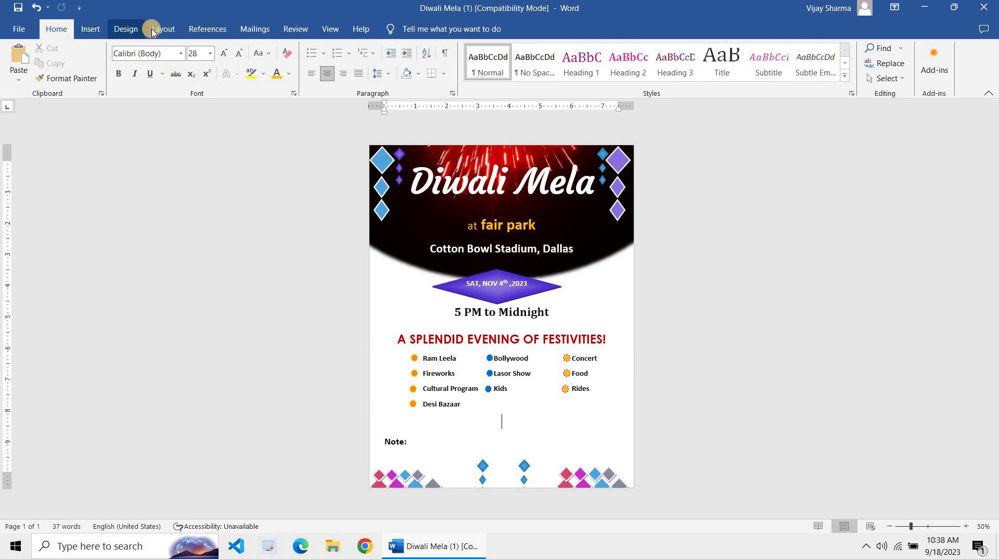
- Leave Page Color on the Design tab as white, then save the Diwali Mela (1) flyer with Ctrl+S
{"action": "left_click", "coordinate": [136, 31]}
{"action": "double_click", "coordinate": [464, 187]}
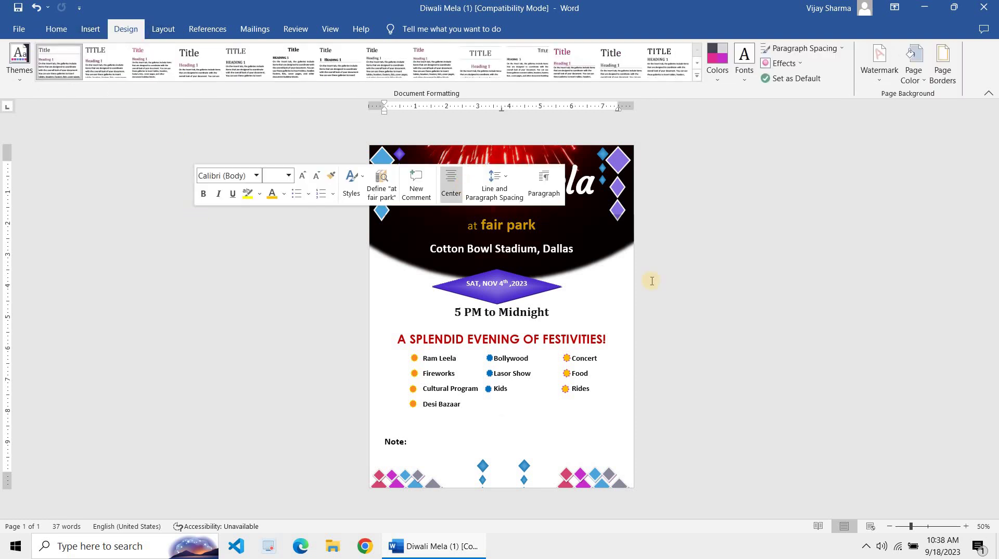
{"action": "left_click", "coordinate": [759, 298]}
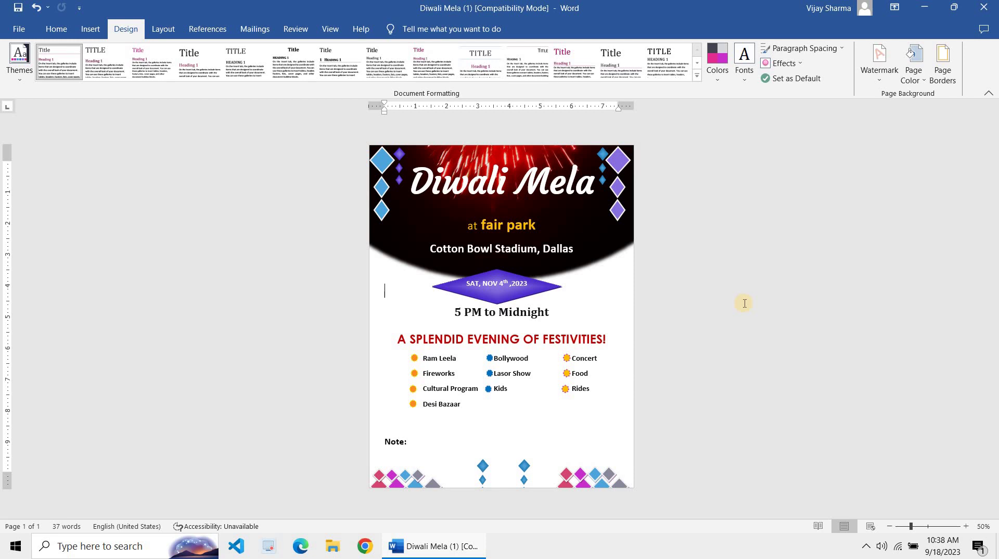
{"action": "left_click", "coordinate": [917, 78]}
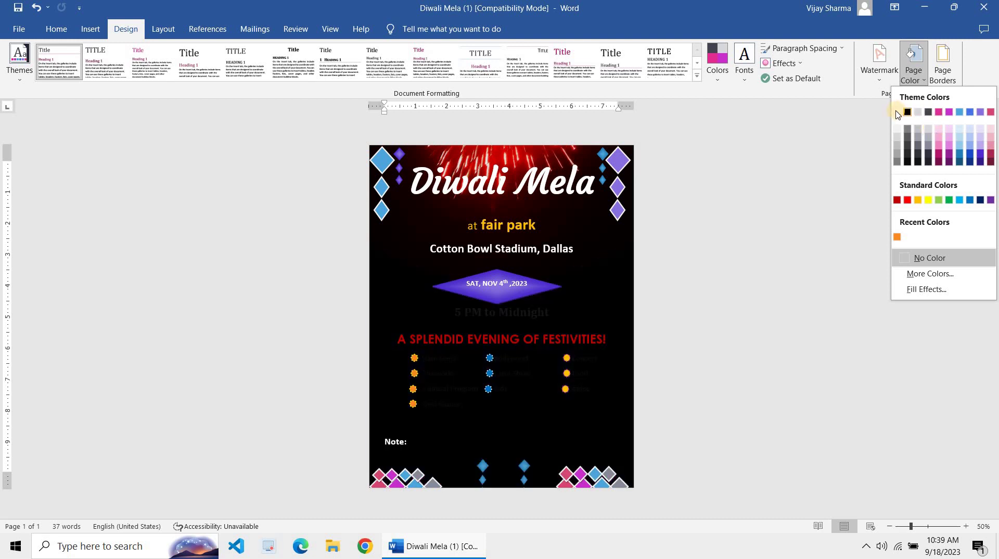
{"action": "left_click", "coordinate": [896, 113]}
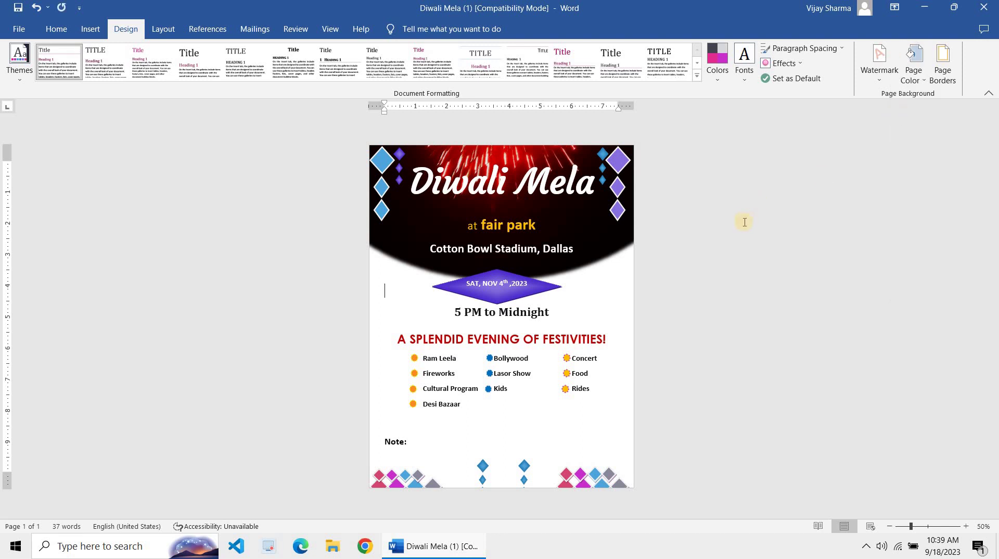
{"action": "left_click", "coordinate": [619, 300]}
{"action": "key", "text": "ctrl+s"}
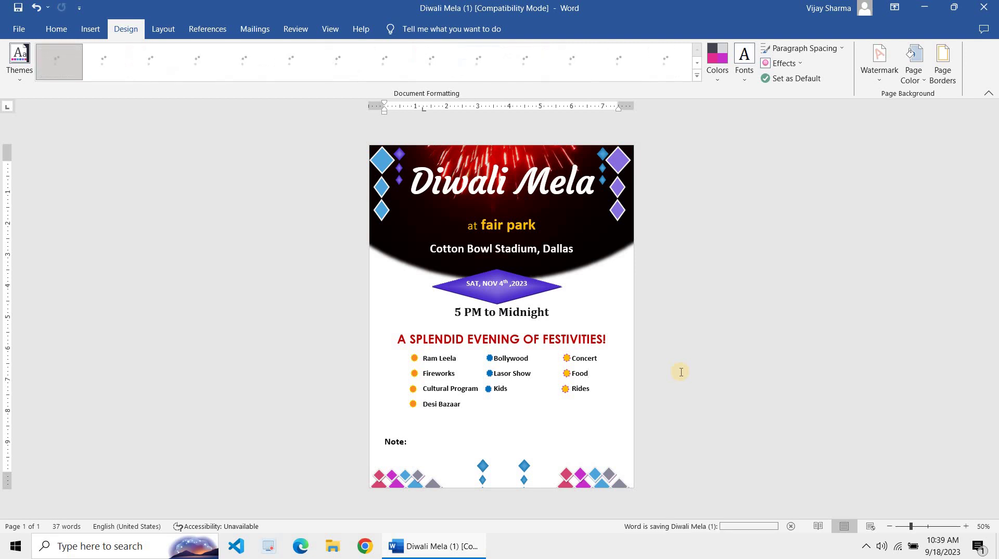